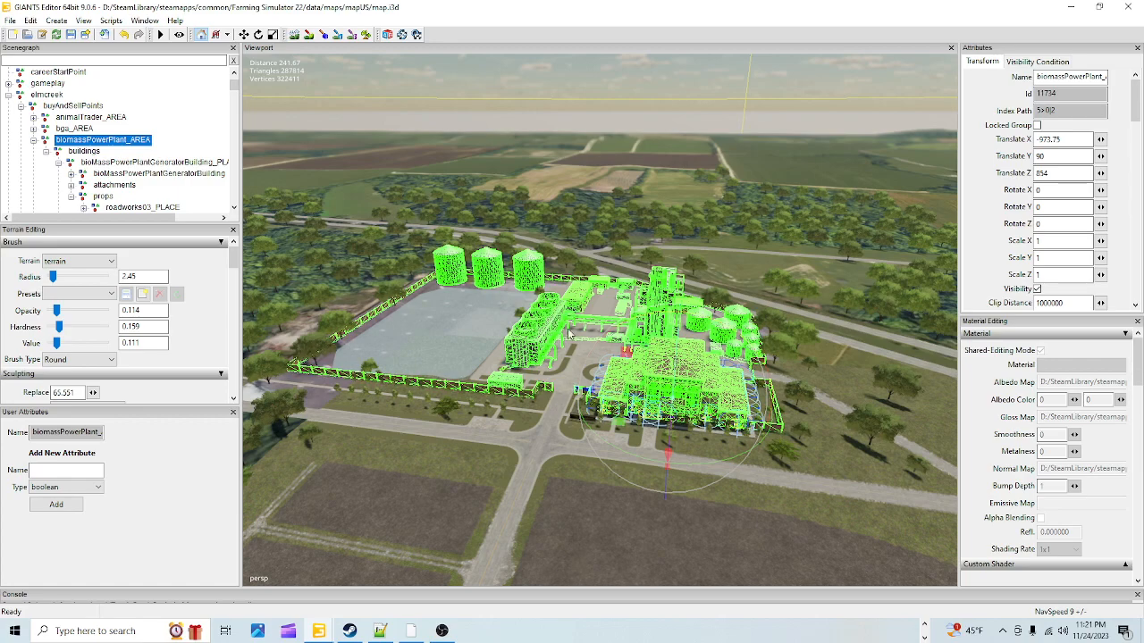
- Examine the biomass power plant from several angles and the extent of the whole buyAndSellPoints group across the map
{"action": "left_click_drag", "start_coordinate": [670, 426], "coordinate": [645, 376], "text": "alt"}
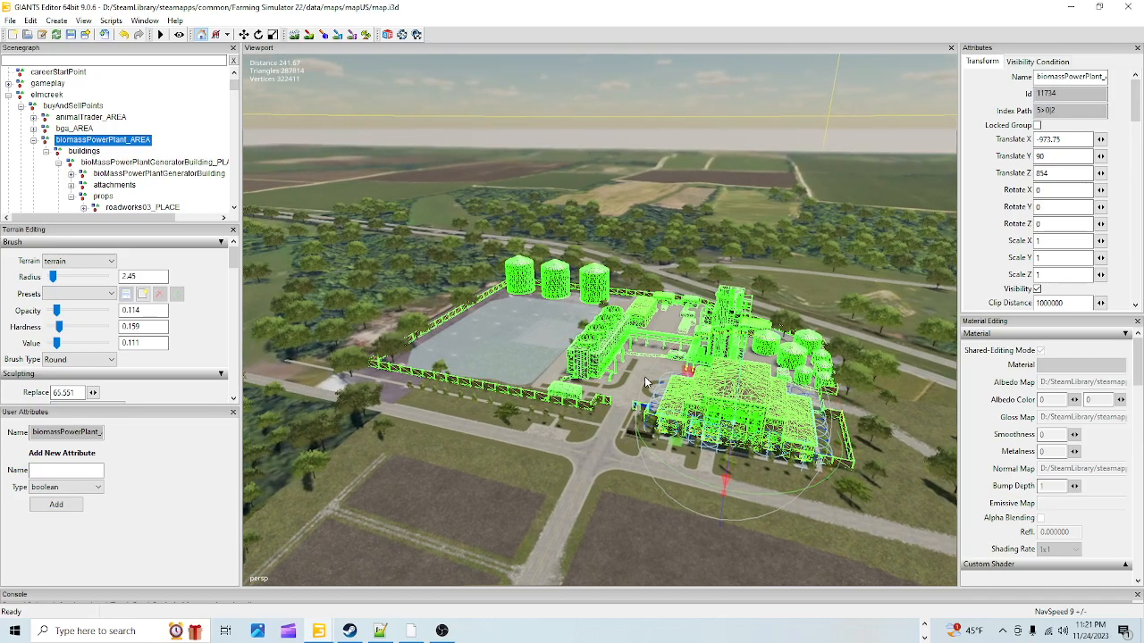
{"action": "left_click_drag", "start_coordinate": [429, 404], "coordinate": [475, 423], "text": "alt"}
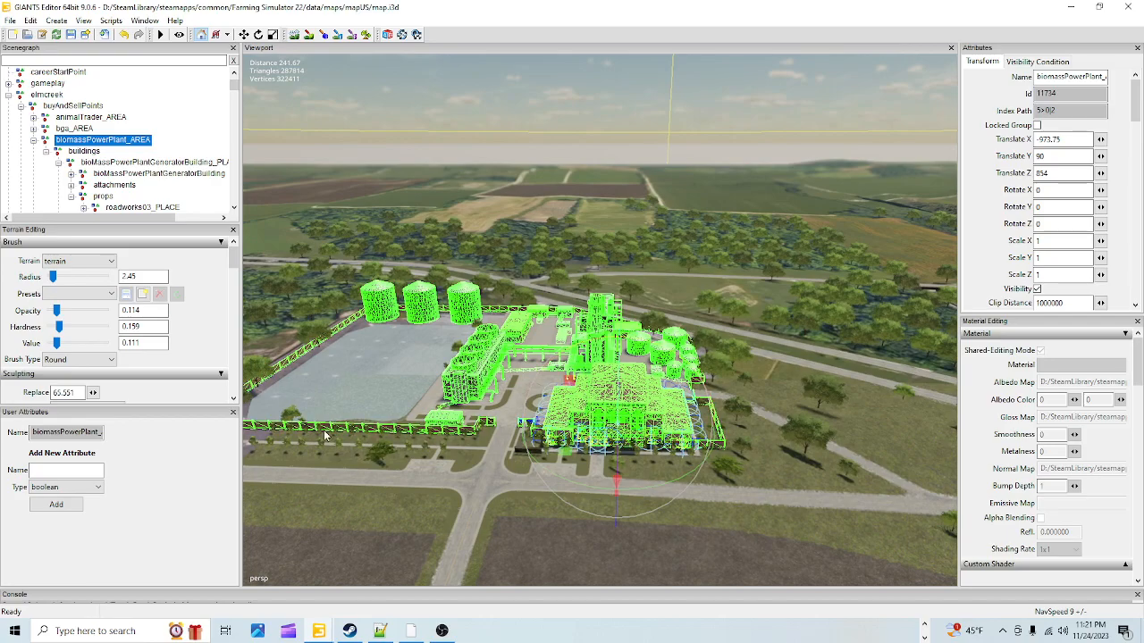
{"action": "left_click_drag", "start_coordinate": [656, 437], "coordinate": [577, 495], "text": "alt"}
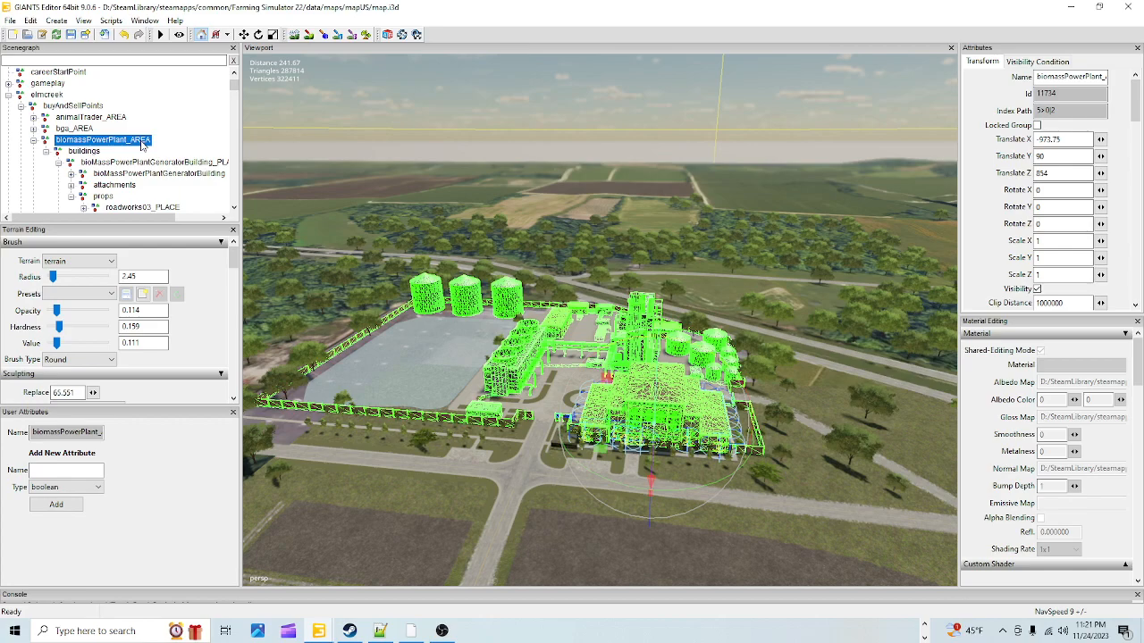
{"action": "left_click", "coordinate": [97, 107]}
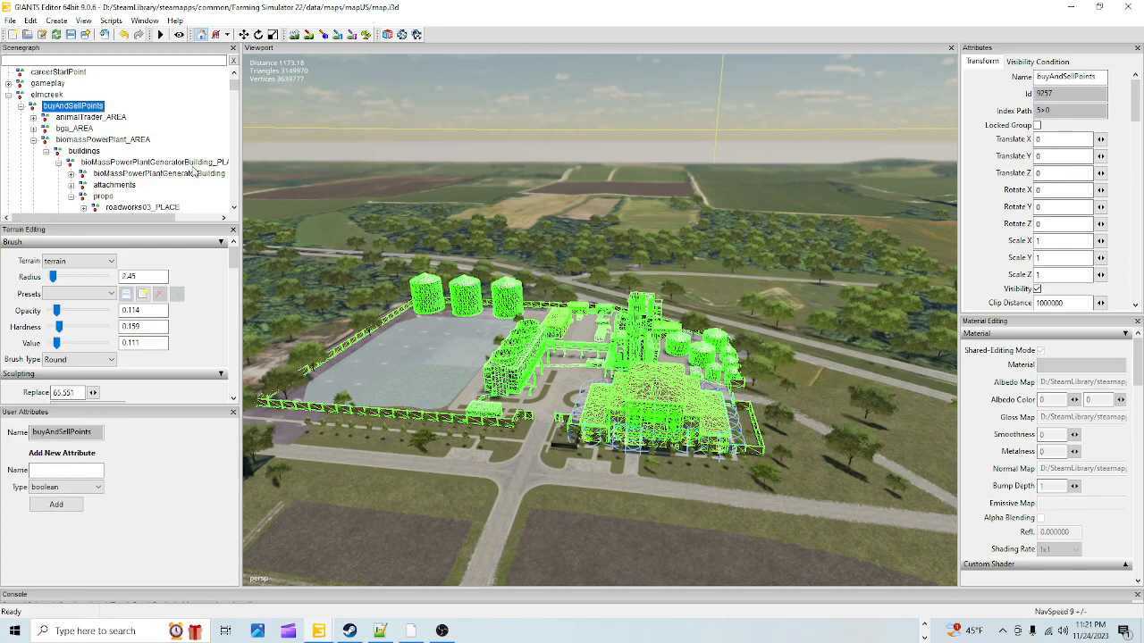
{"action": "left_click_drag", "start_coordinate": [728, 357], "coordinate": [2, 347], "text": "alt"}
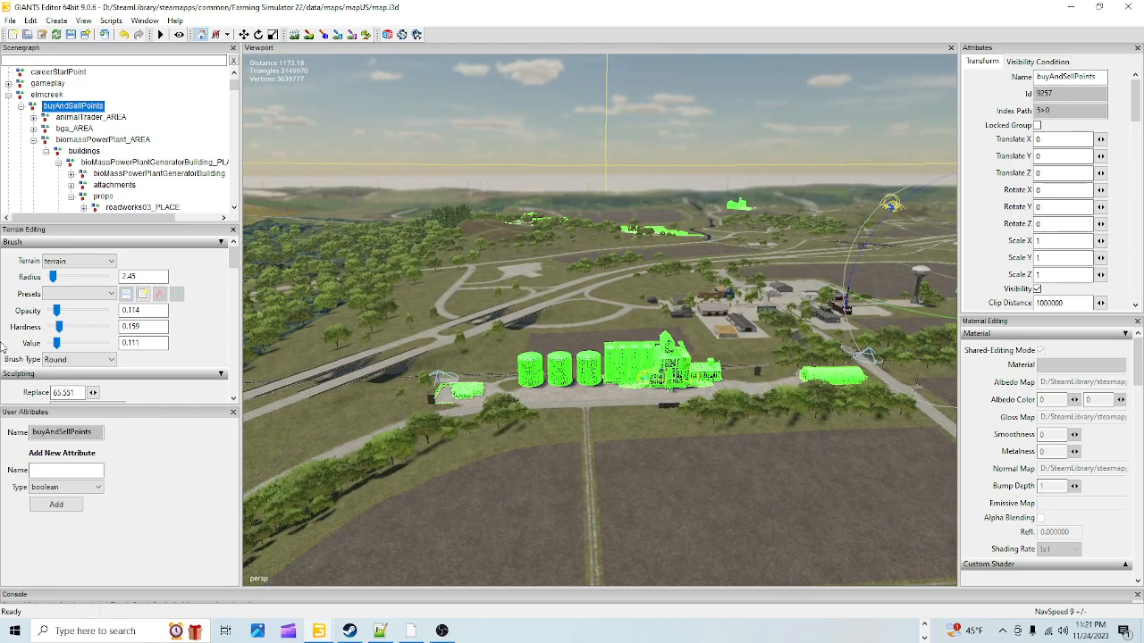
{"action": "left_click_drag", "start_coordinate": [2, 347], "coordinate": [230, 369], "text": "alt"}
{"action": "left_click_drag", "start_coordinate": [442, 356], "coordinate": [624, 356], "text": "alt"}
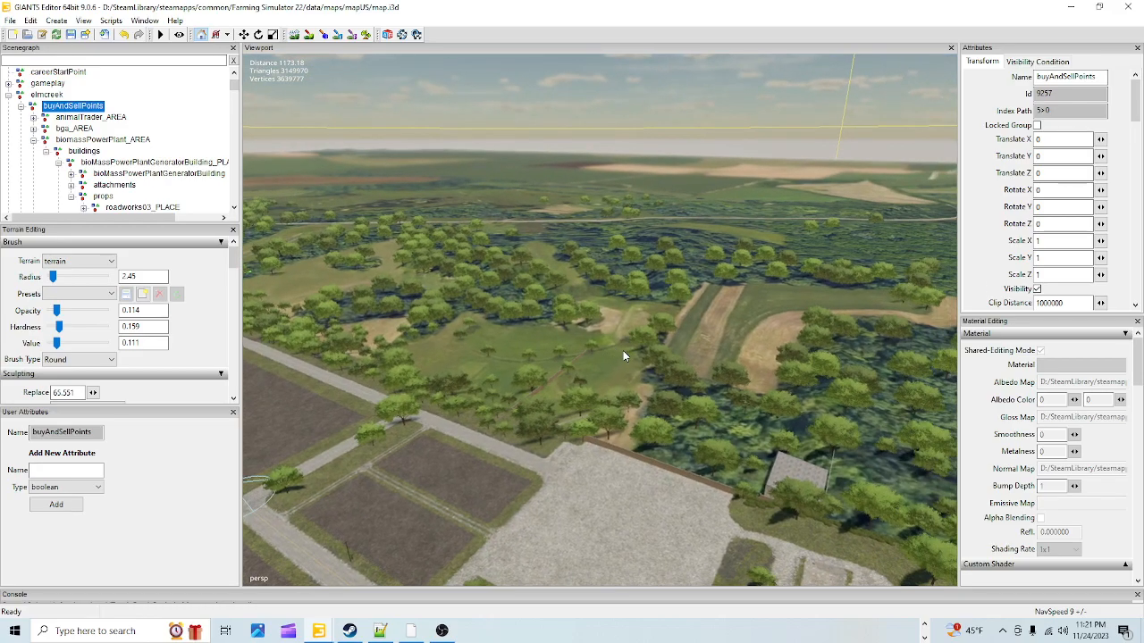
{"action": "left_click_drag", "start_coordinate": [622, 356], "coordinate": [970, 377], "text": "alt"}
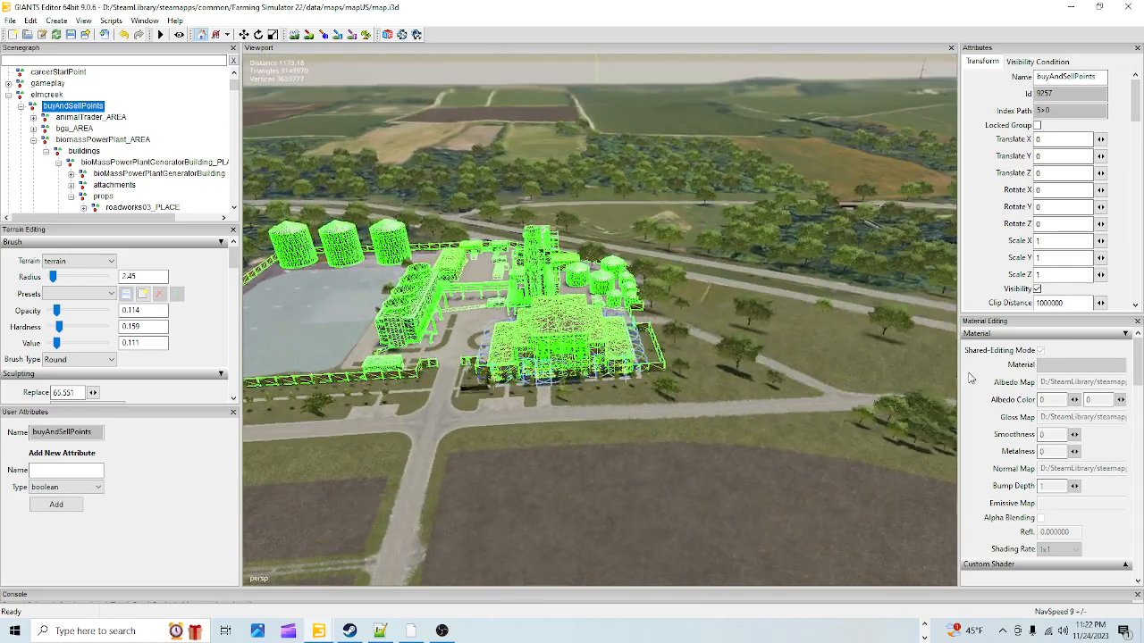
{"action": "left_click_drag", "start_coordinate": [704, 406], "coordinate": [658, 383], "text": "alt"}
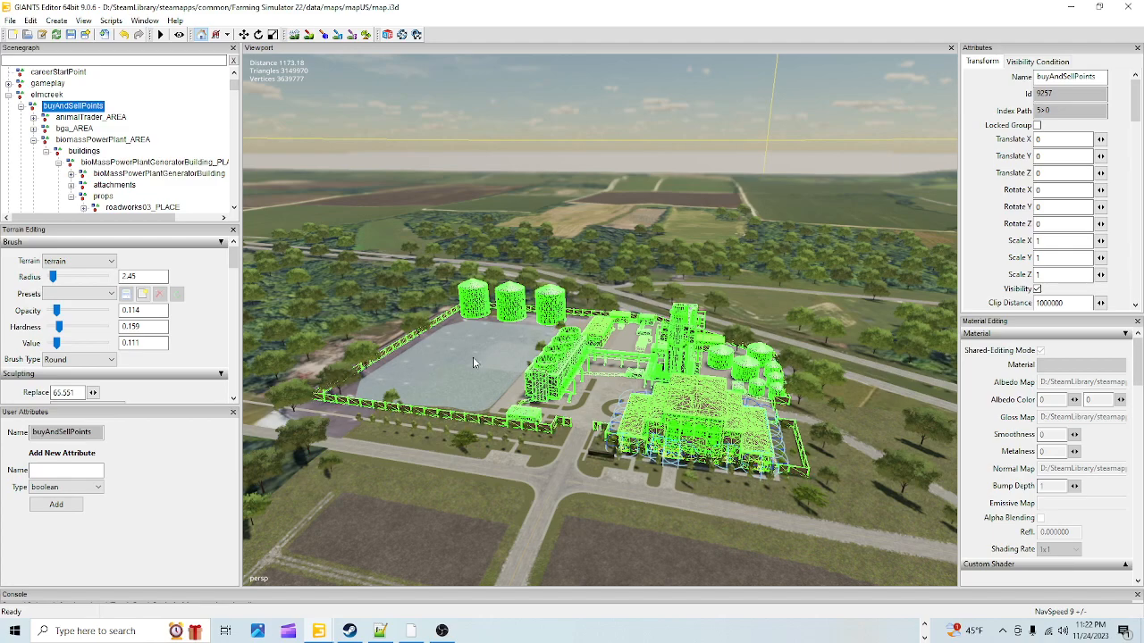
{"action": "left_click_drag", "start_coordinate": [488, 438], "coordinate": [524, 442], "text": "alt"}
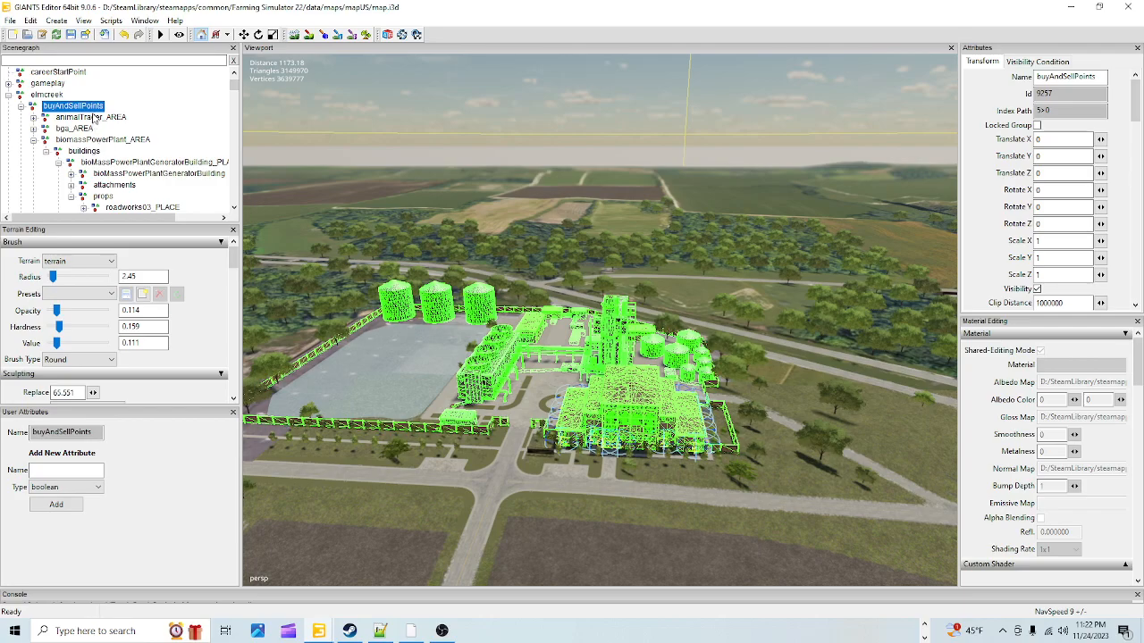
{"action": "left_click_drag", "start_coordinate": [606, 216], "coordinate": [626, 284], "text": "alt"}
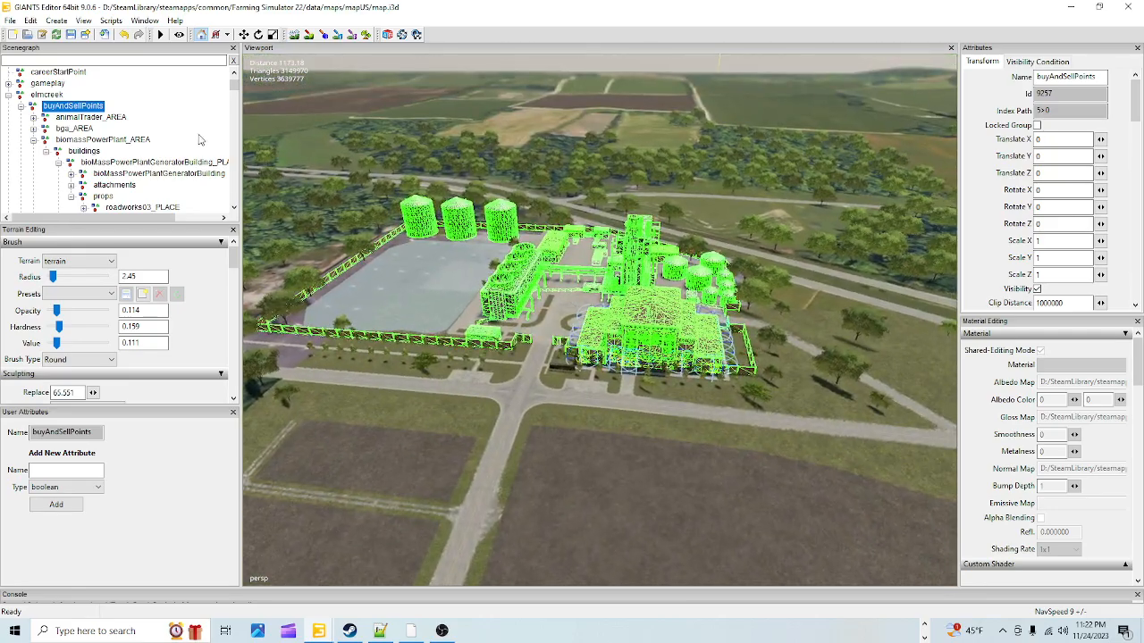
- Collapse the biomassPowerPlant_AREA, grainMainSilo_AREA and structures groups in the scenegraph and review the areas listed under buyAndSellPoints
{"action": "scroll", "coordinate": [89, 152], "scroll_direction": "down", "scroll_amount": 3}
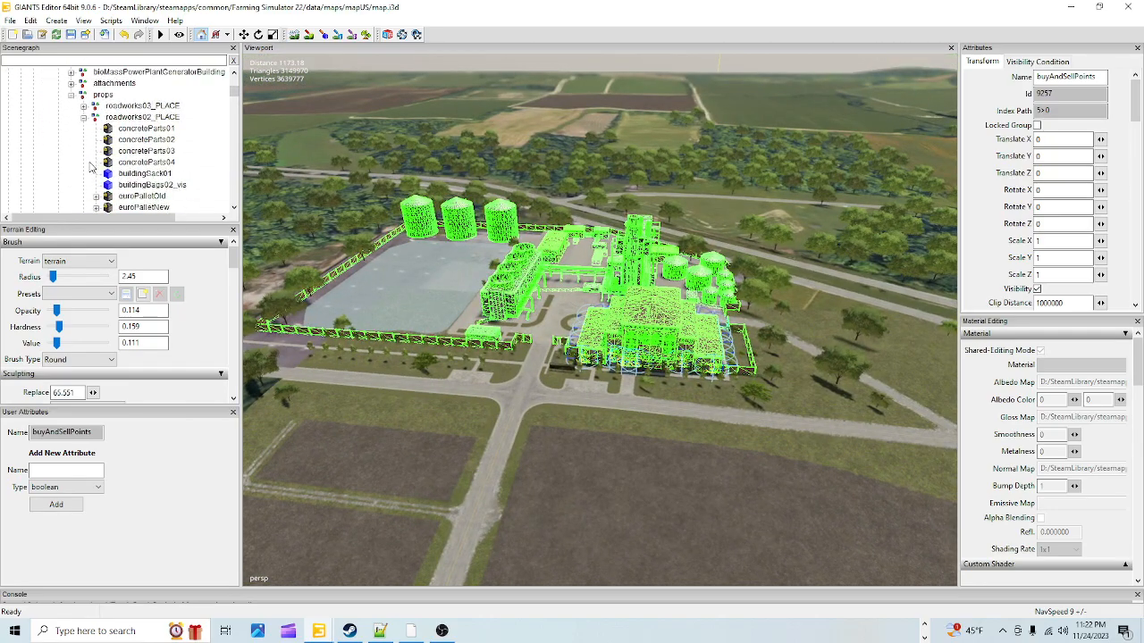
{"action": "scroll", "coordinate": [90, 163], "scroll_direction": "up", "scroll_amount": 2}
{"action": "left_click", "coordinate": [36, 121]}
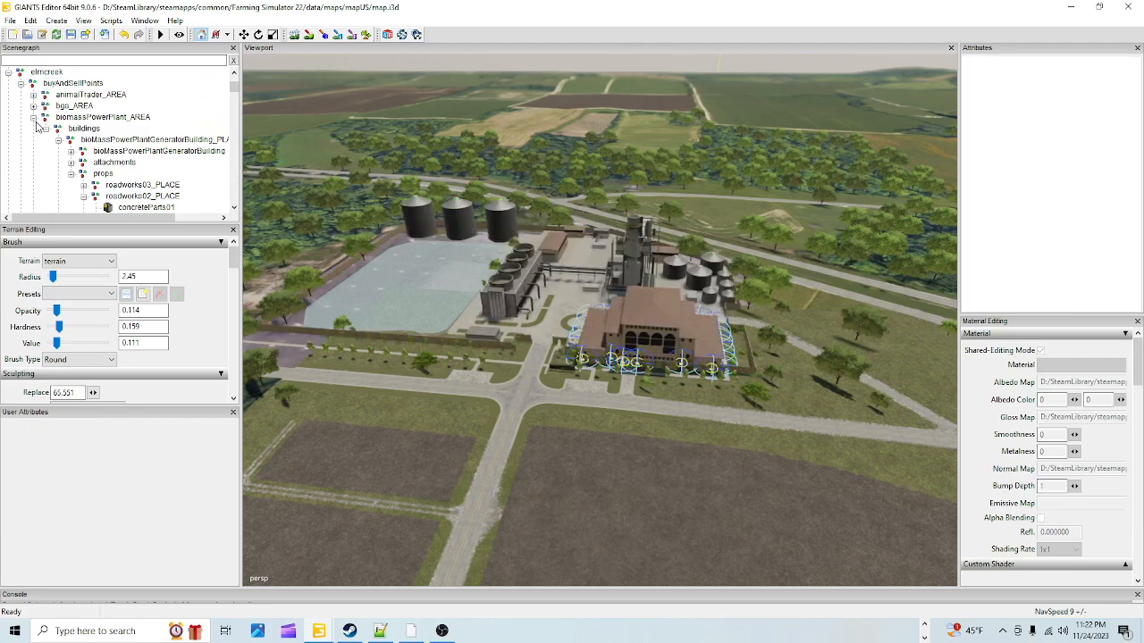
{"action": "left_click", "coordinate": [33, 118]}
{"action": "left_click", "coordinate": [82, 115]}
{"action": "scroll", "coordinate": [63, 108], "scroll_direction": "down", "scroll_amount": 3}
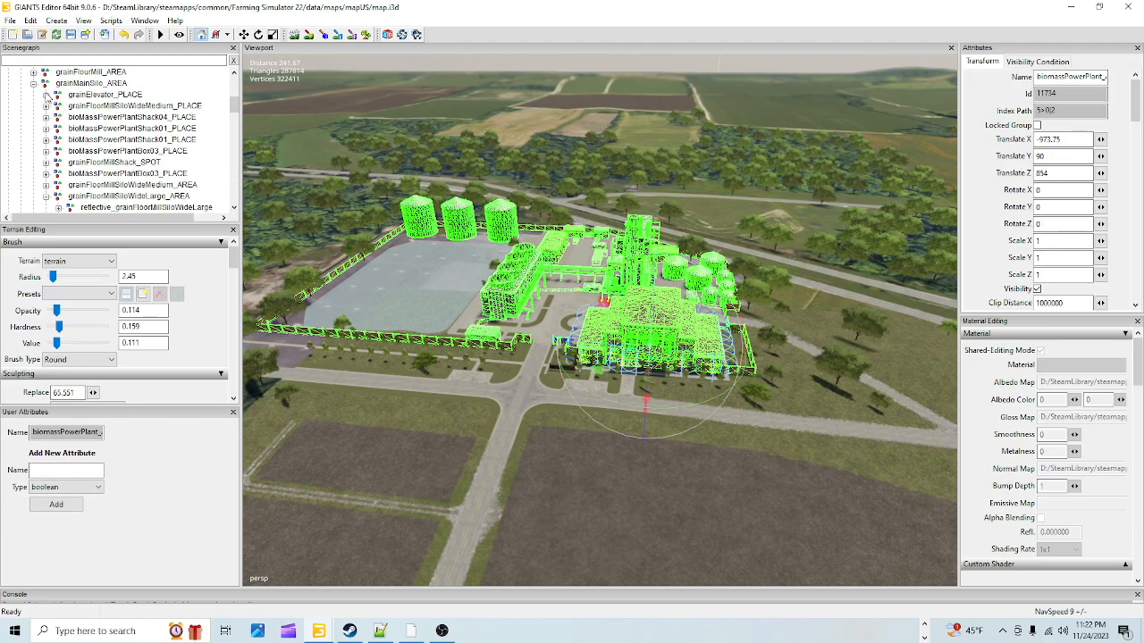
{"action": "left_click", "coordinate": [33, 83]}
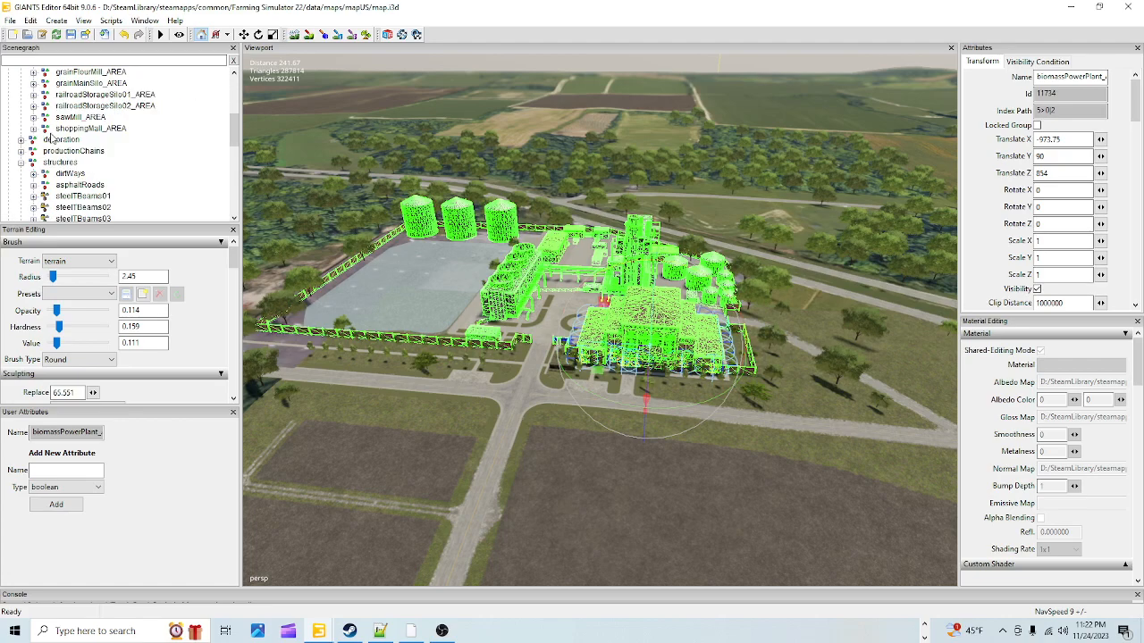
{"action": "left_click", "coordinate": [26, 166]}
{"action": "left_click", "coordinate": [20, 163]}
{"action": "scroll", "coordinate": [132, 166], "scroll_direction": "up", "scroll_amount": 4}
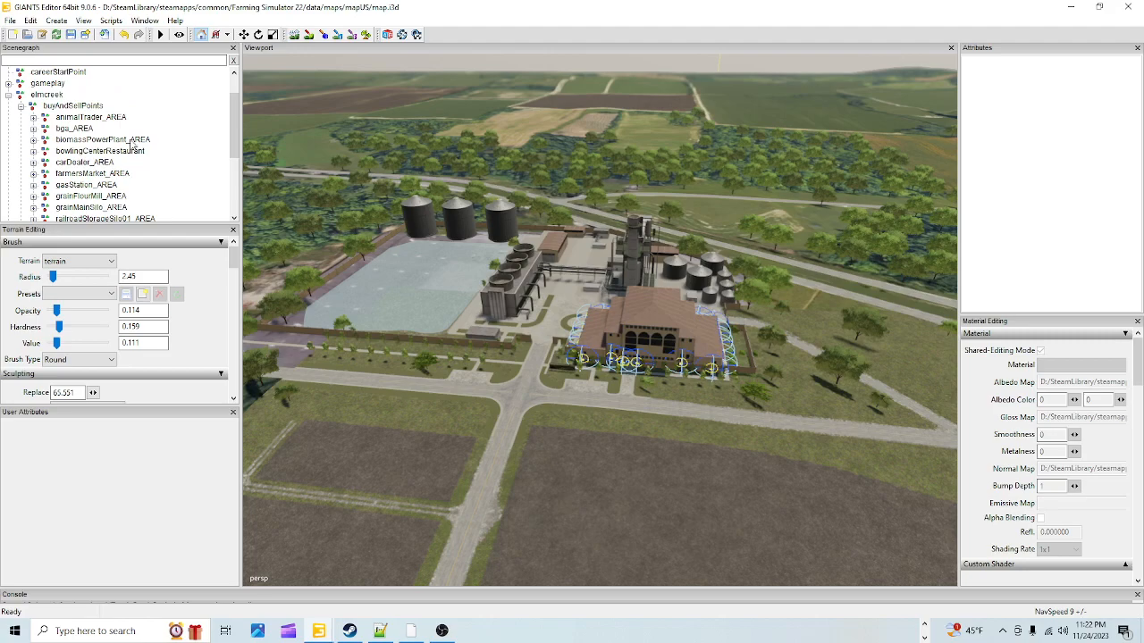
{"action": "scroll", "coordinate": [87, 190], "scroll_direction": "down", "scroll_amount": 2}
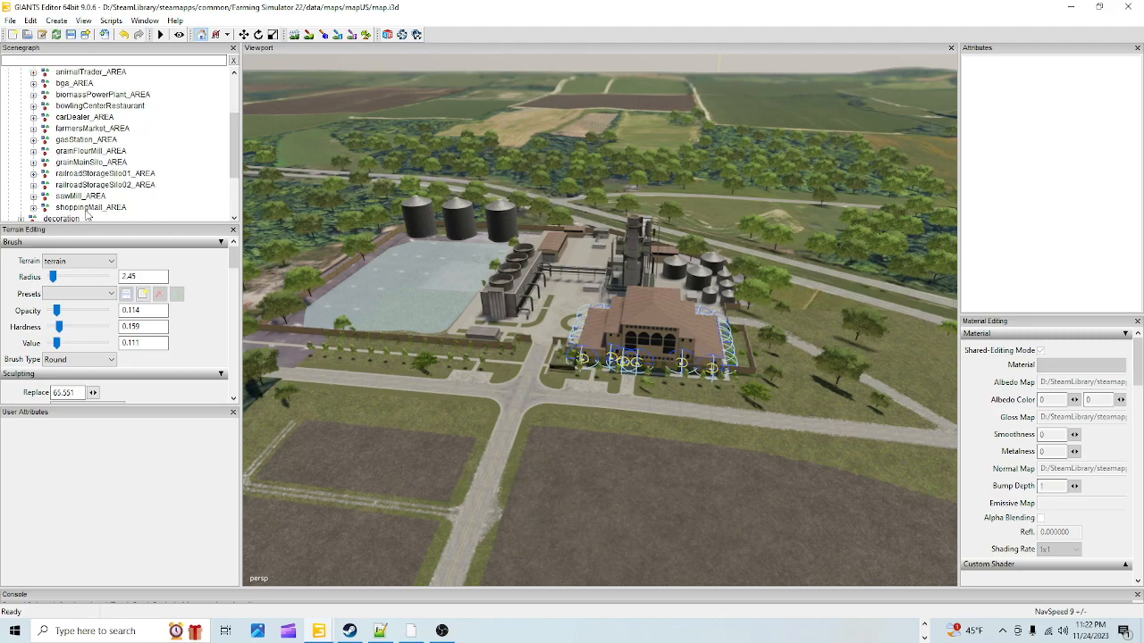
{"action": "scroll", "coordinate": [131, 135], "scroll_direction": "up", "scroll_amount": 2}
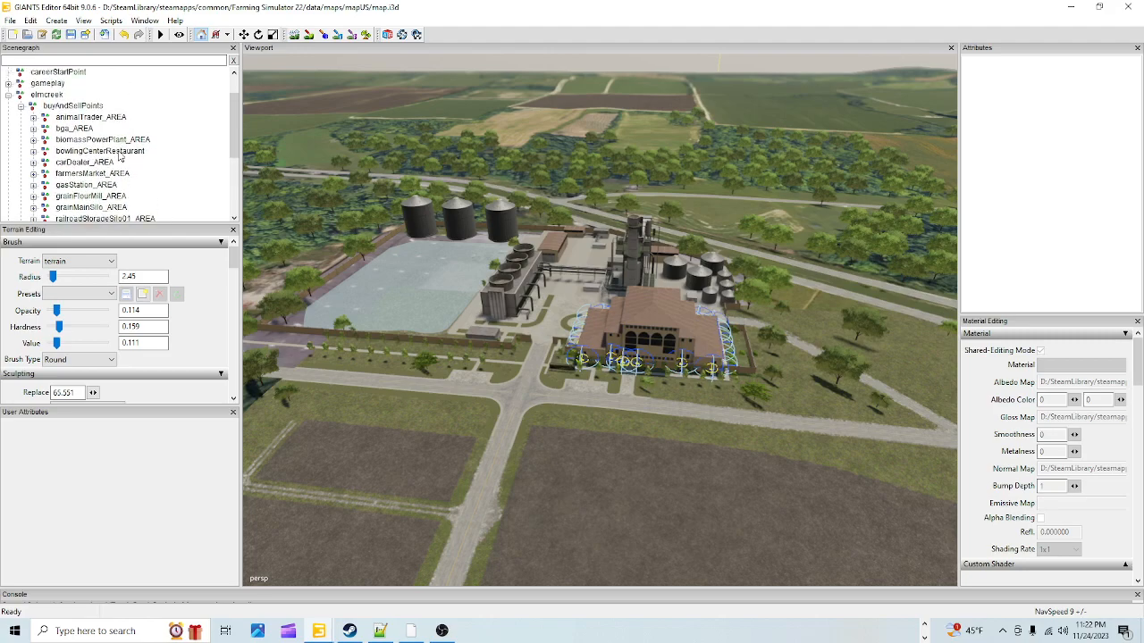
{"action": "left_click", "coordinate": [95, 106]}
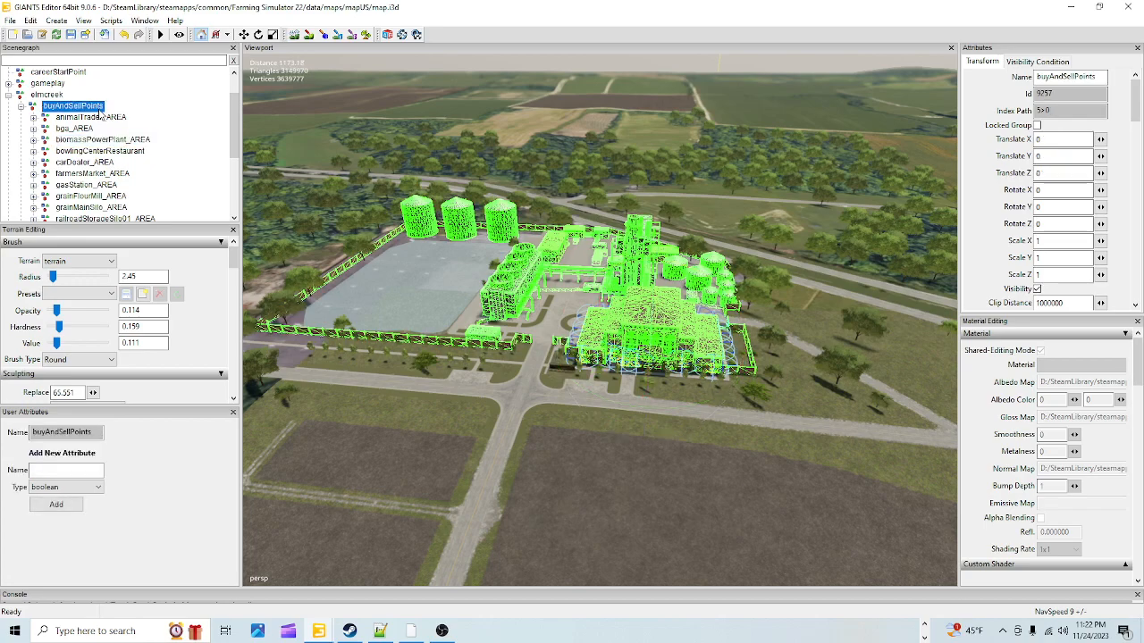
{"action": "left_click", "coordinate": [12, 23]}
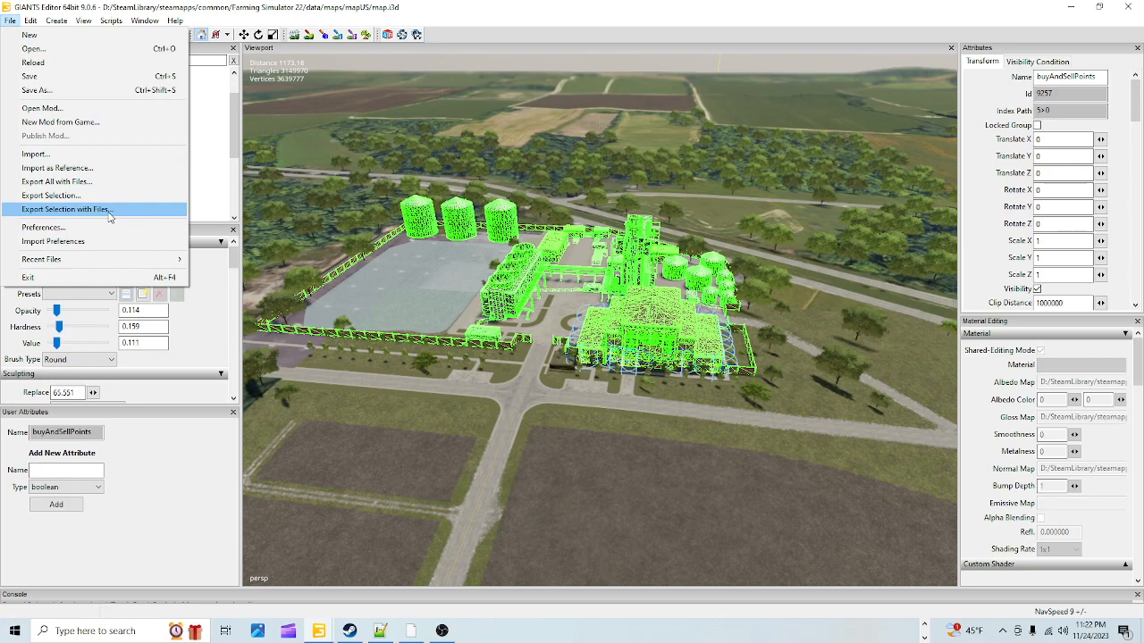
{"action": "left_click", "coordinate": [66, 209]}
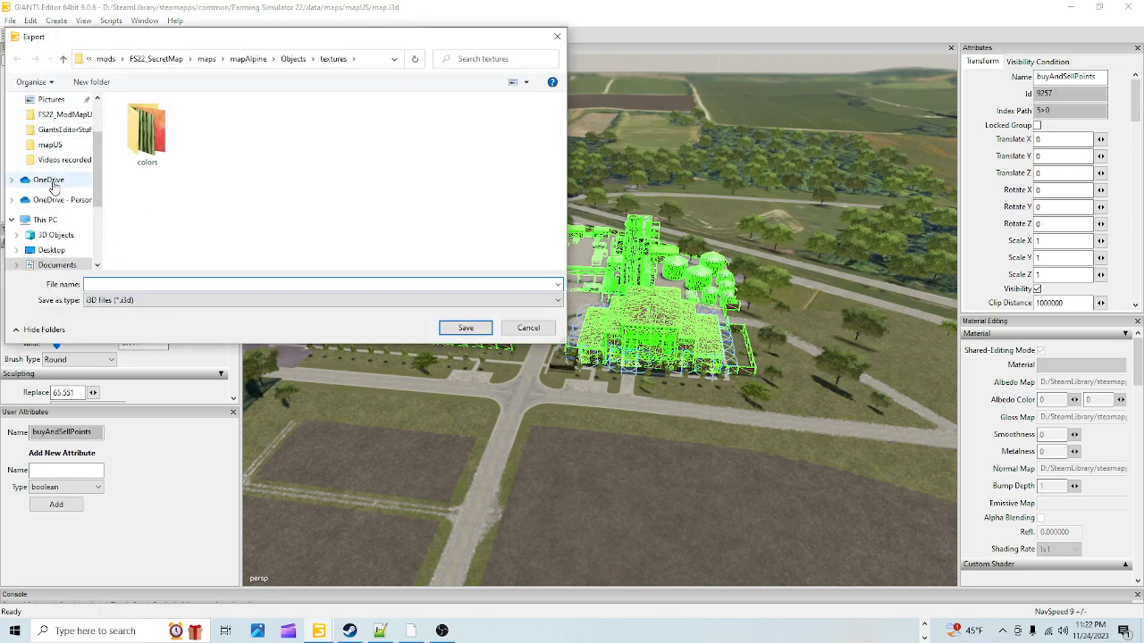
{"action": "scroll", "coordinate": [54, 183], "scroll_direction": "up", "scroll_amount": 2}
{"action": "left_click", "coordinate": [57, 155]}
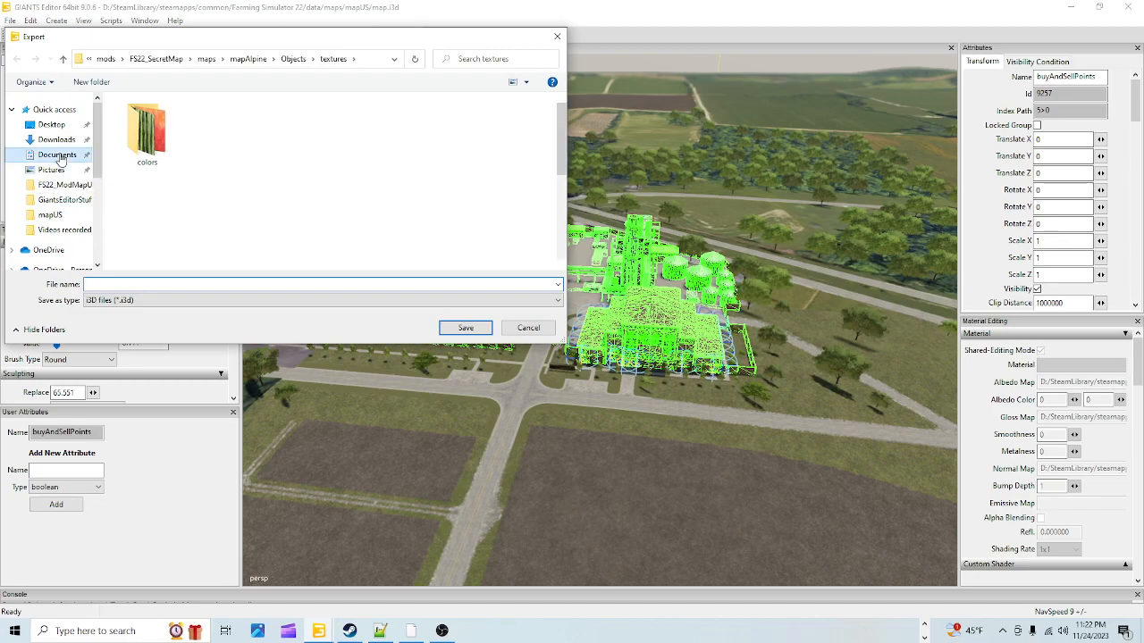
{"action": "scroll", "coordinate": [206, 192], "scroll_direction": "down", "scroll_amount": 3}
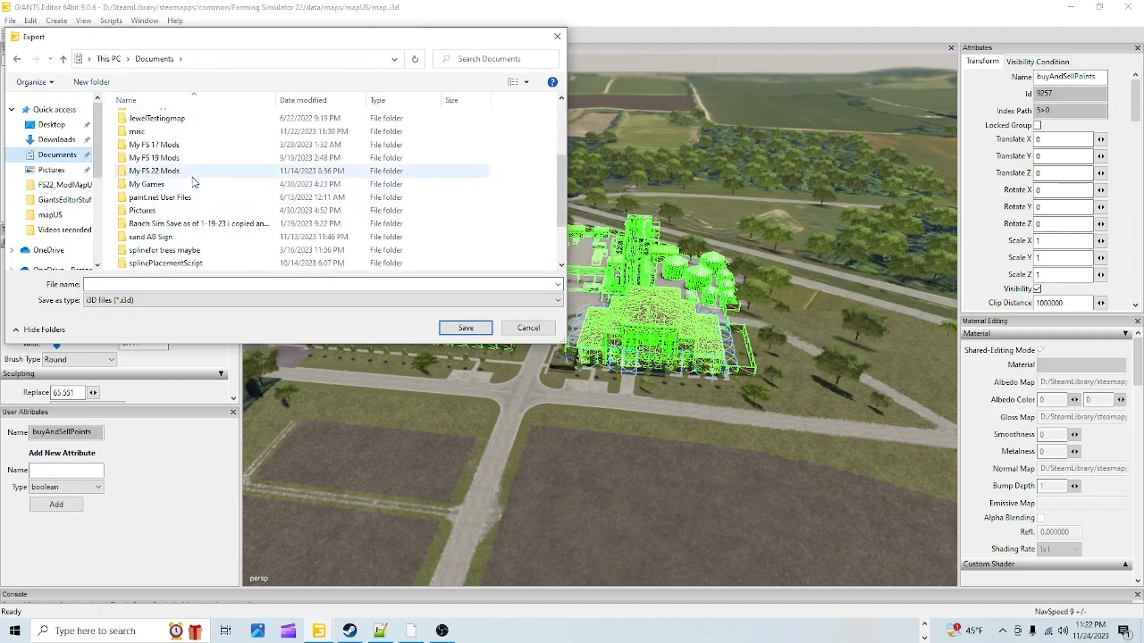
{"action": "double_click", "coordinate": [180, 189]}
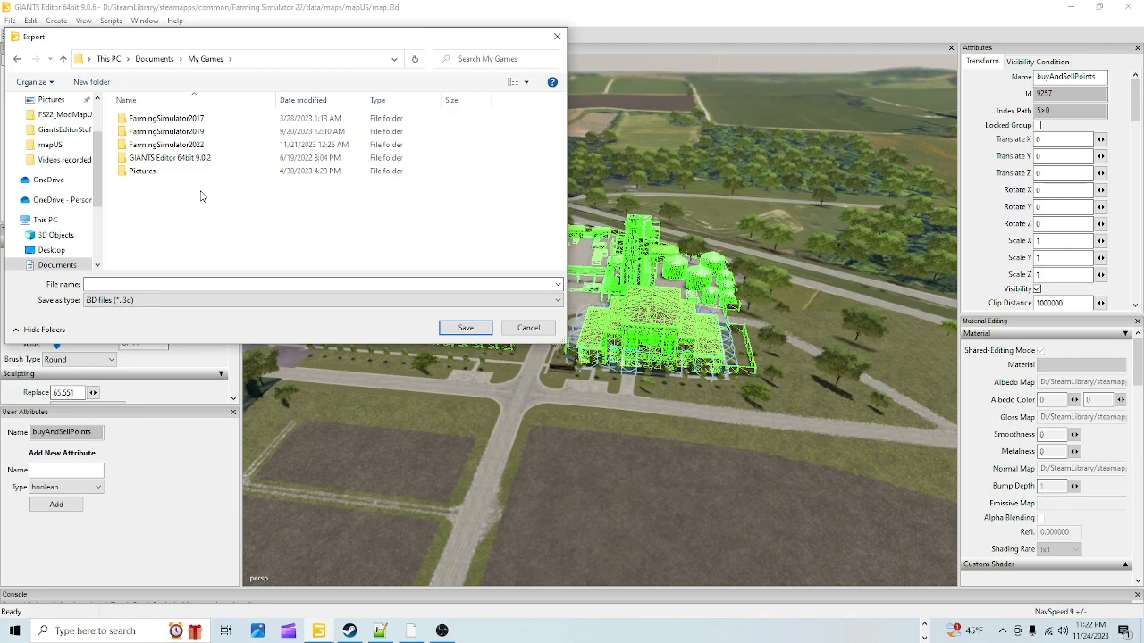
{"action": "double_click", "coordinate": [195, 146]}
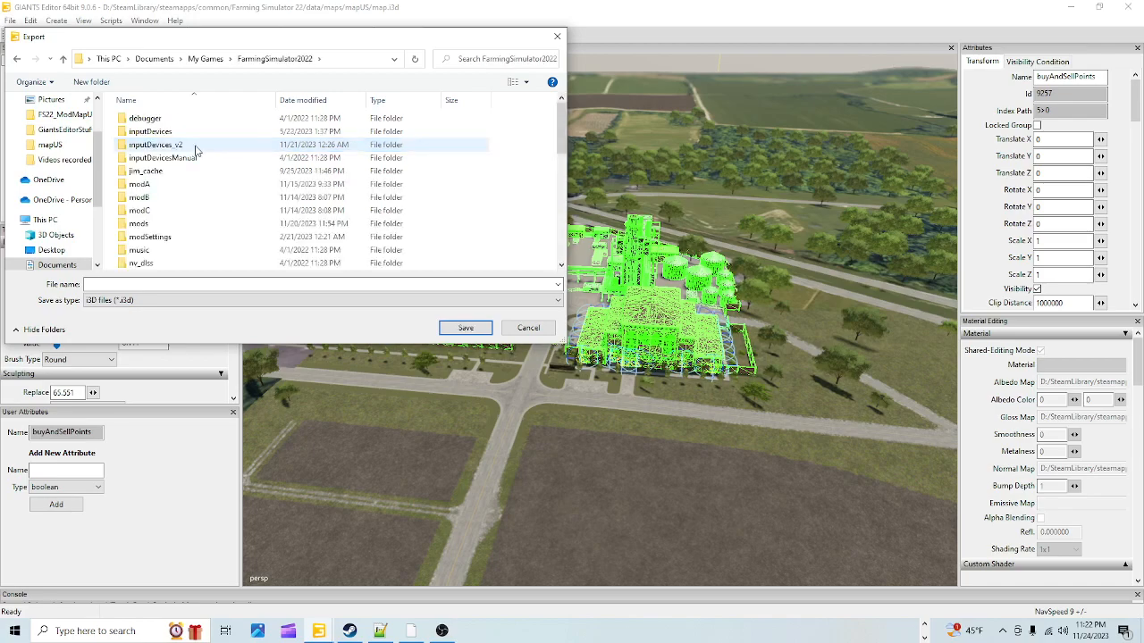
{"action": "double_click", "coordinate": [169, 223]}
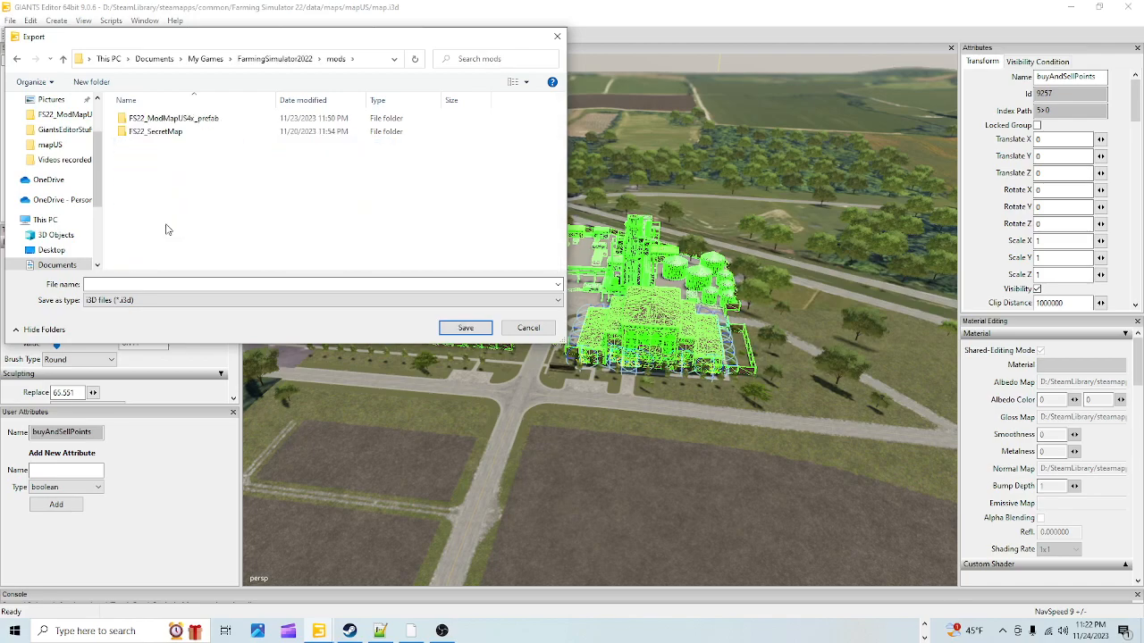
{"action": "double_click", "coordinate": [230, 119]}
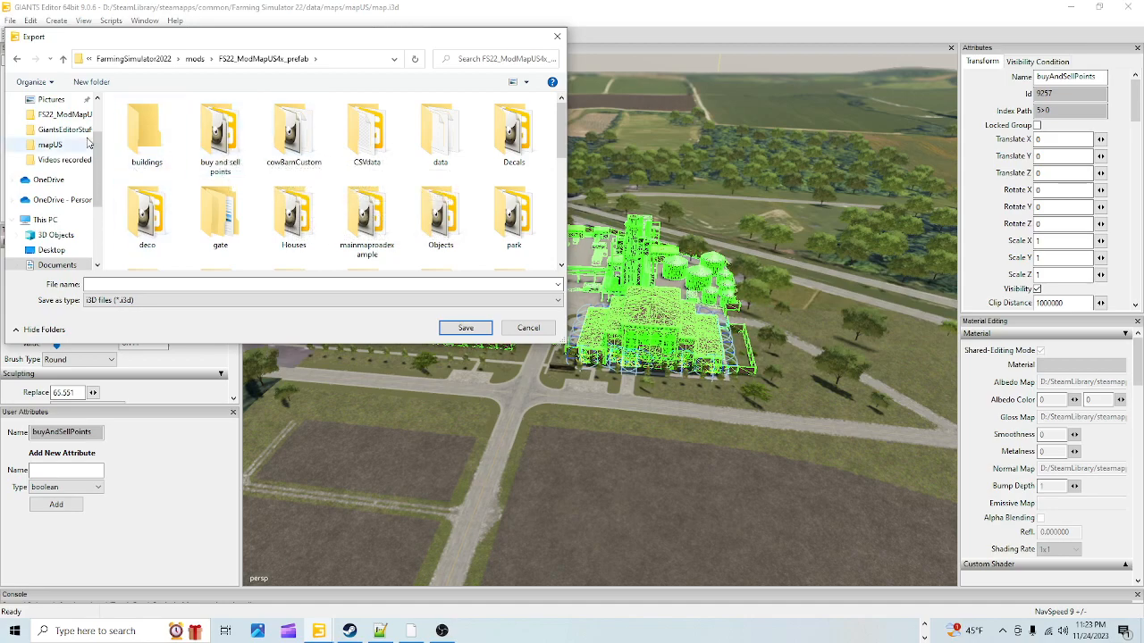
{"action": "left_click", "coordinate": [148, 143]}
{"action": "double_click", "coordinate": [147, 143]}
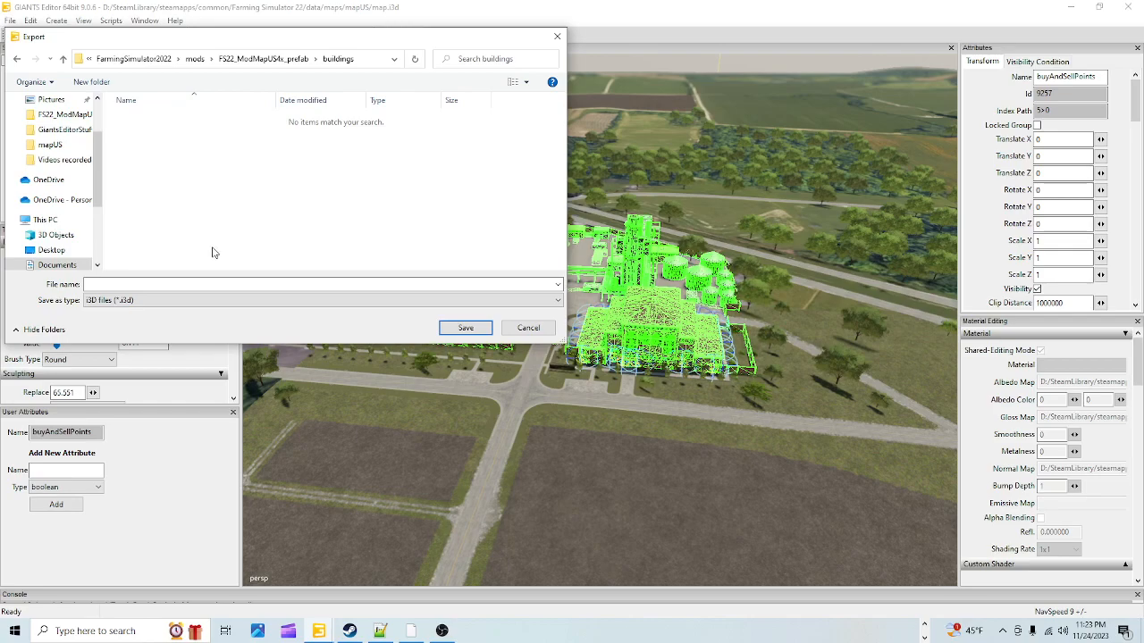
{"action": "left_click", "coordinate": [205, 284]}
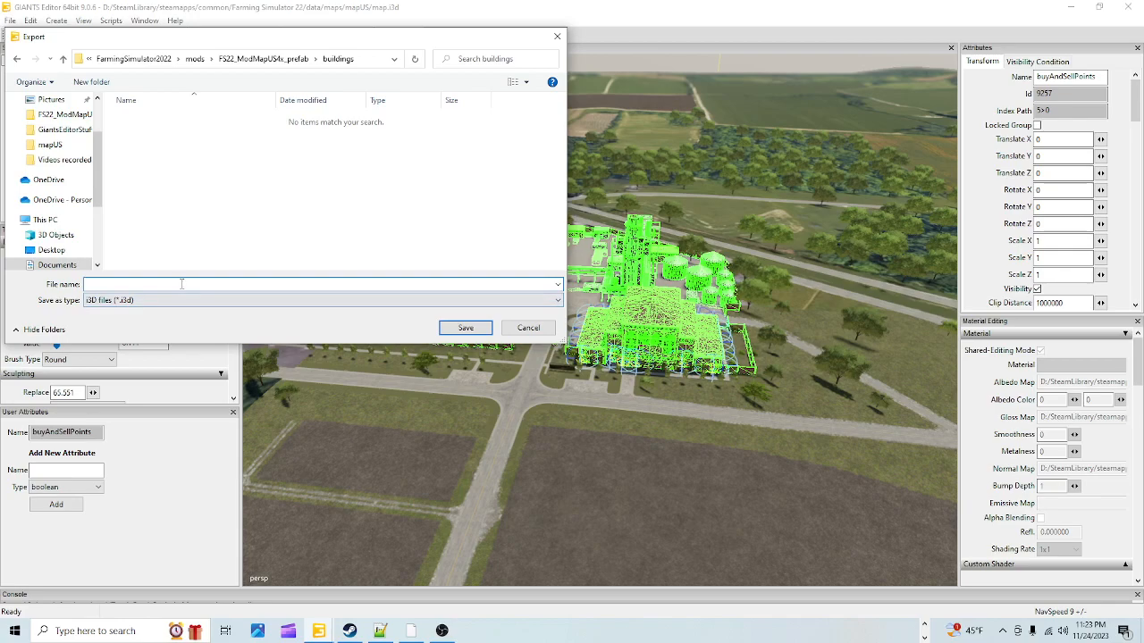
{"action": "left_click", "coordinate": [510, 330]}
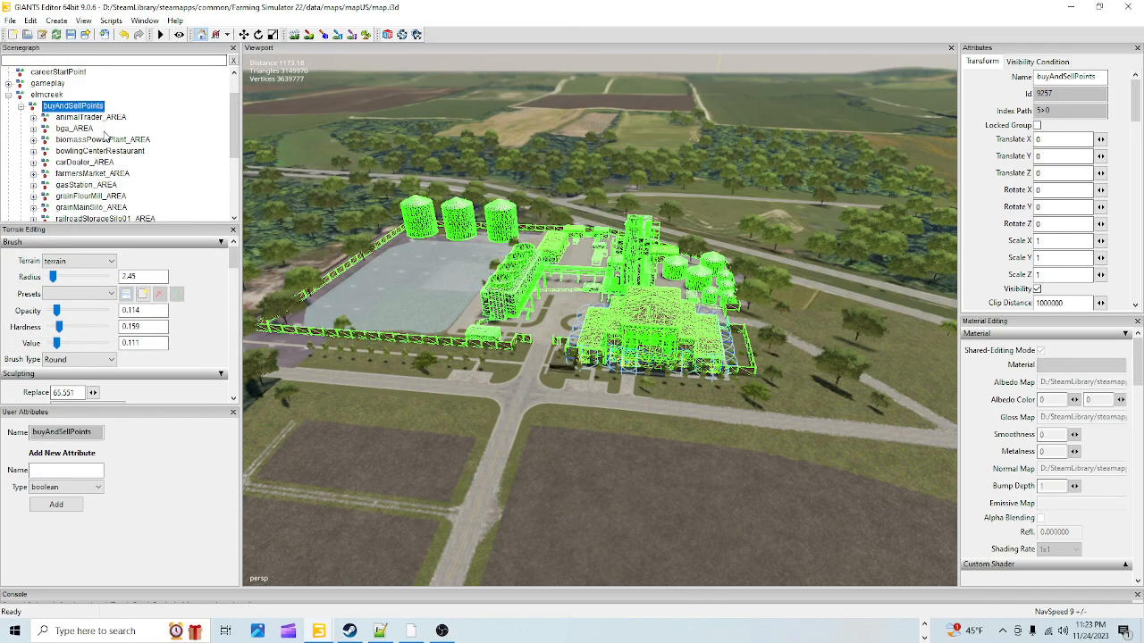
- Select the biomassPowerPlant_AREA group under buyAndSellPoints in the scenegraph
{"action": "left_click", "coordinate": [103, 141]}
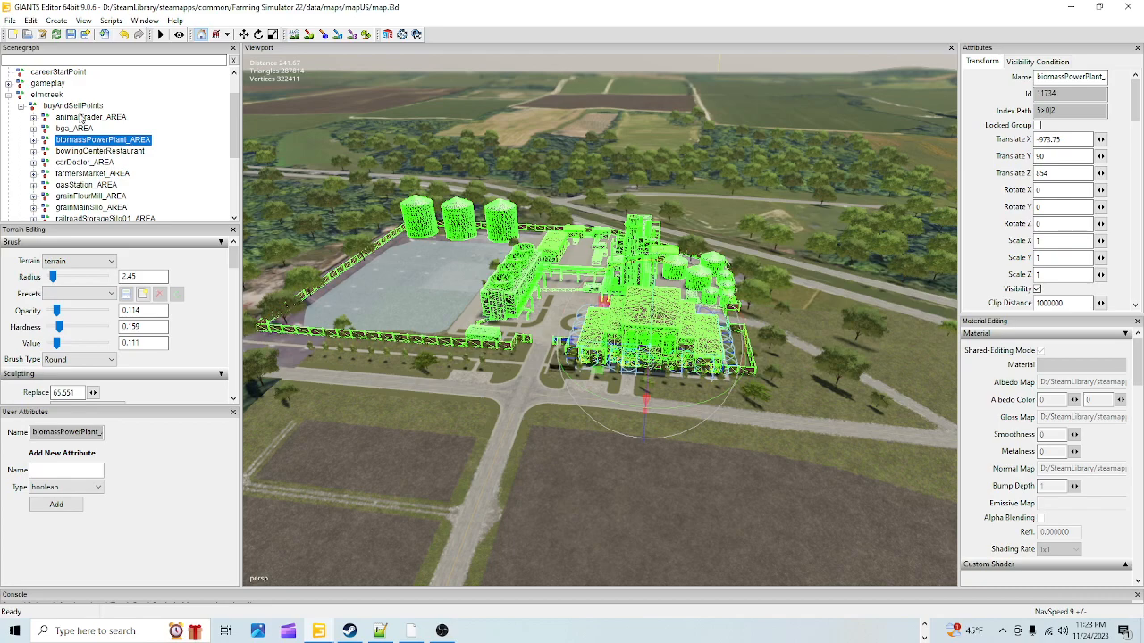
{"action": "left_click", "coordinate": [10, 20]}
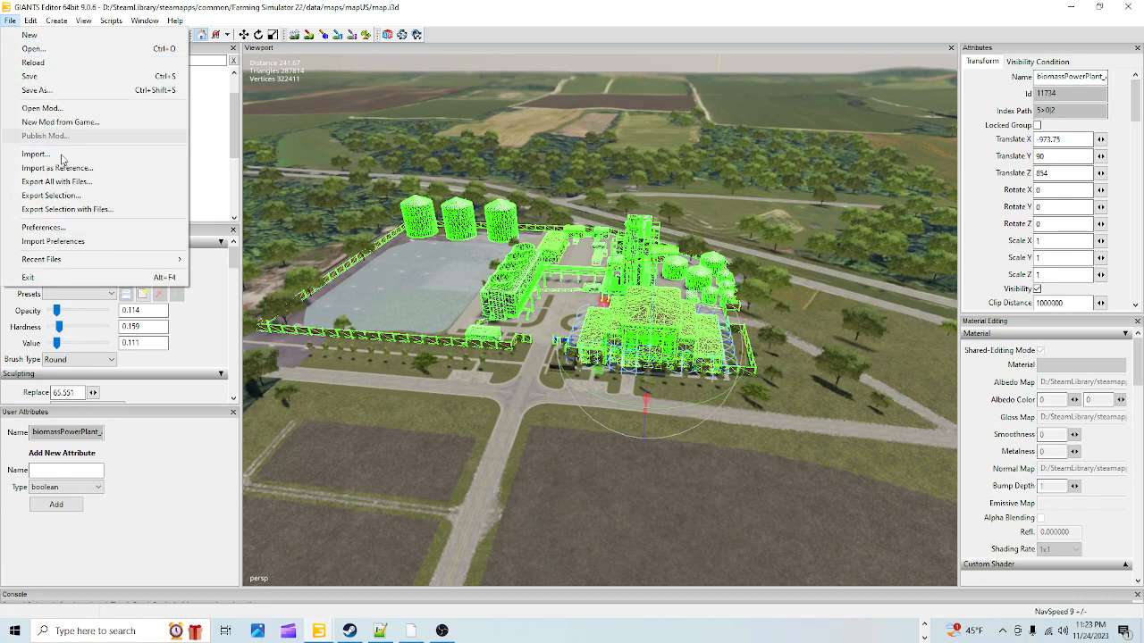
{"action": "left_click", "coordinate": [79, 209]}
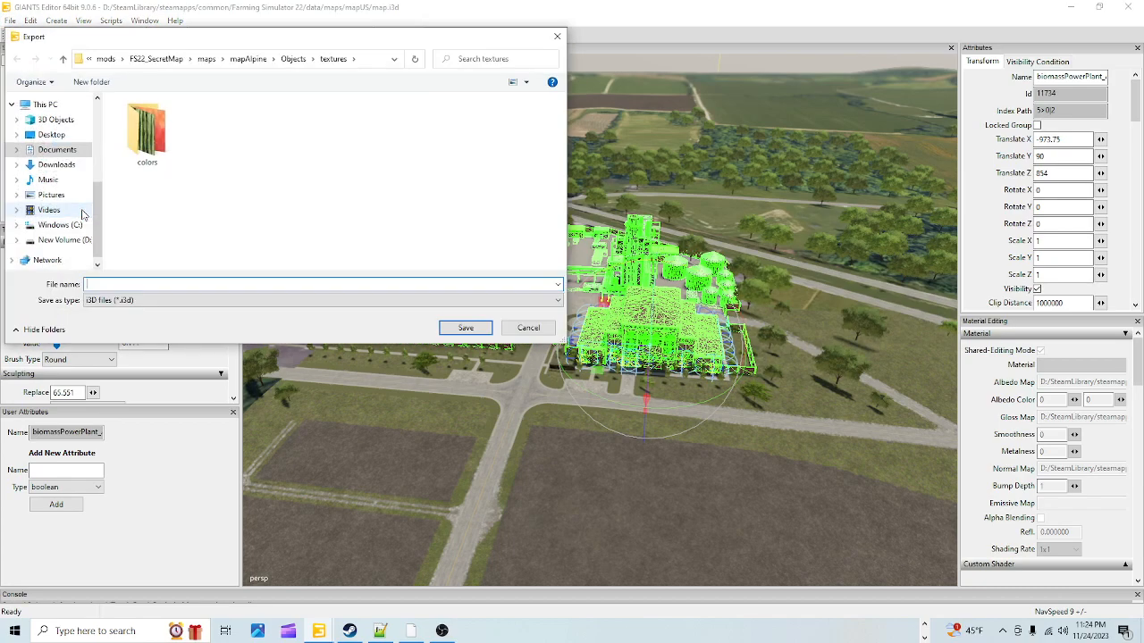
{"action": "left_click", "coordinate": [57, 150]}
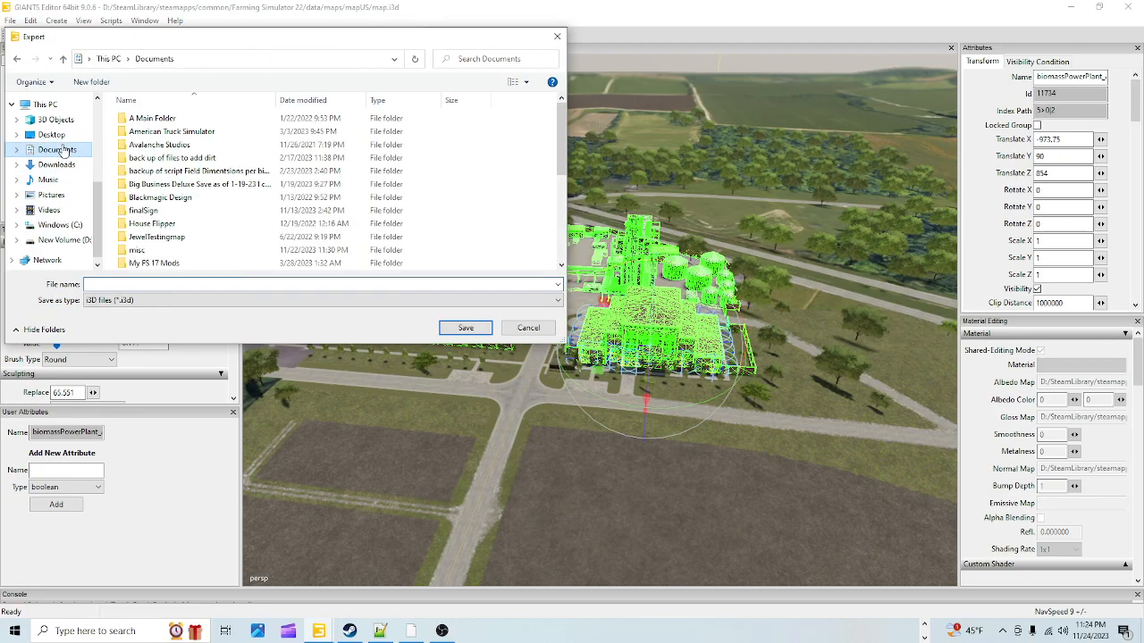
{"action": "scroll", "coordinate": [185, 239], "scroll_direction": "down", "scroll_amount": 2}
{"action": "double_click", "coordinate": [174, 225]}
{"action": "double_click", "coordinate": [166, 146]}
{"action": "left_click", "coordinate": [164, 224]}
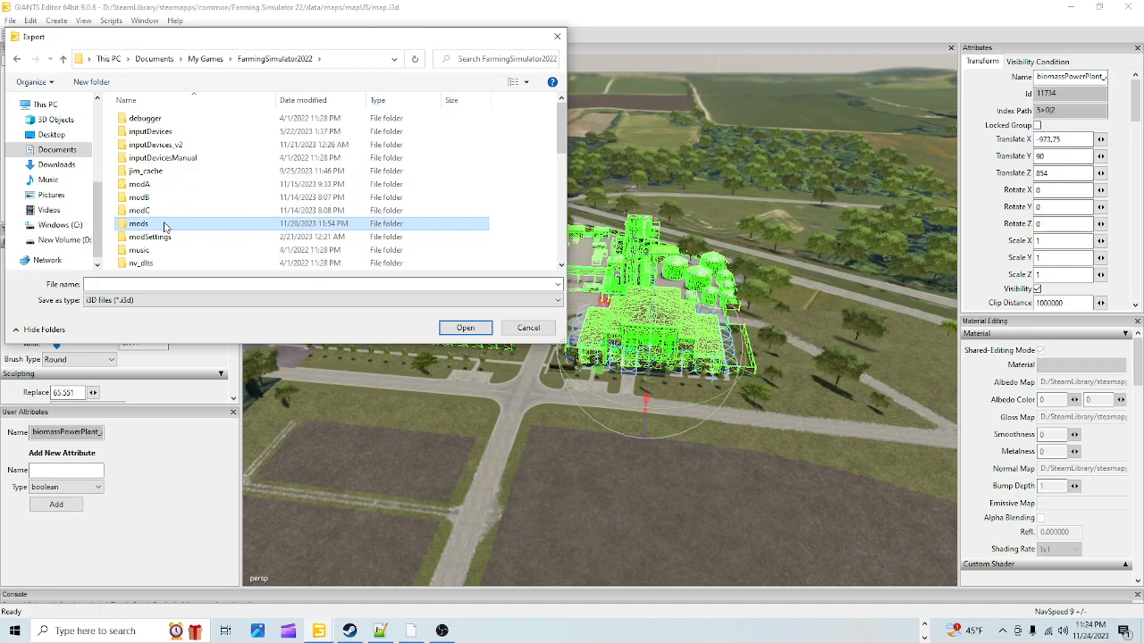
{"action": "double_click", "coordinate": [165, 224]}
{"action": "double_click", "coordinate": [183, 118]}
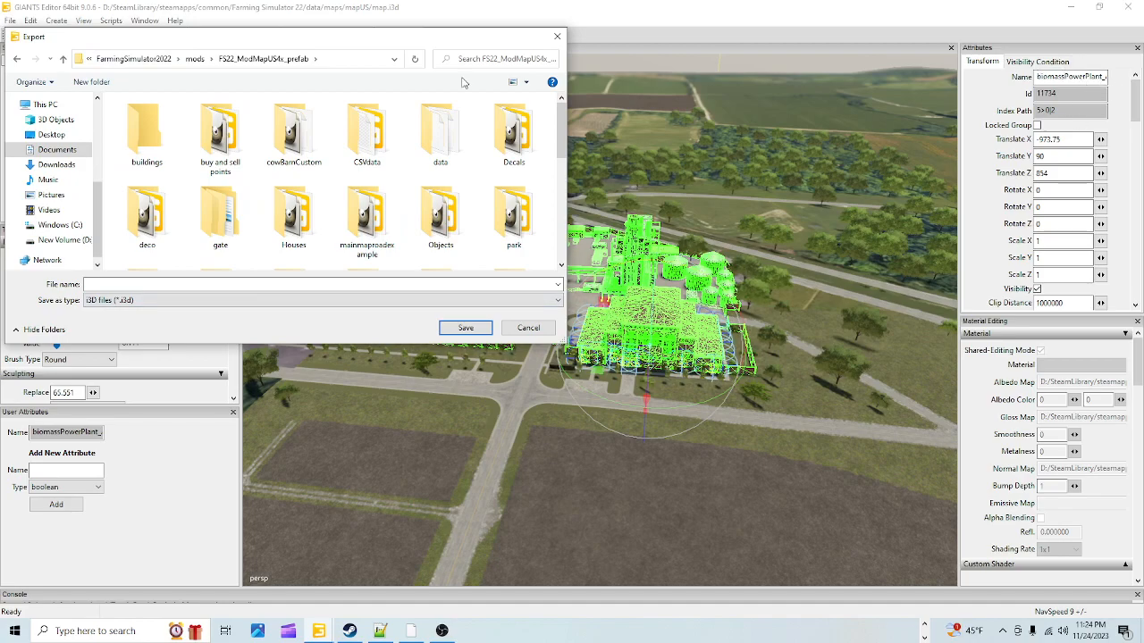
{"action": "left_click", "coordinate": [527, 328]}
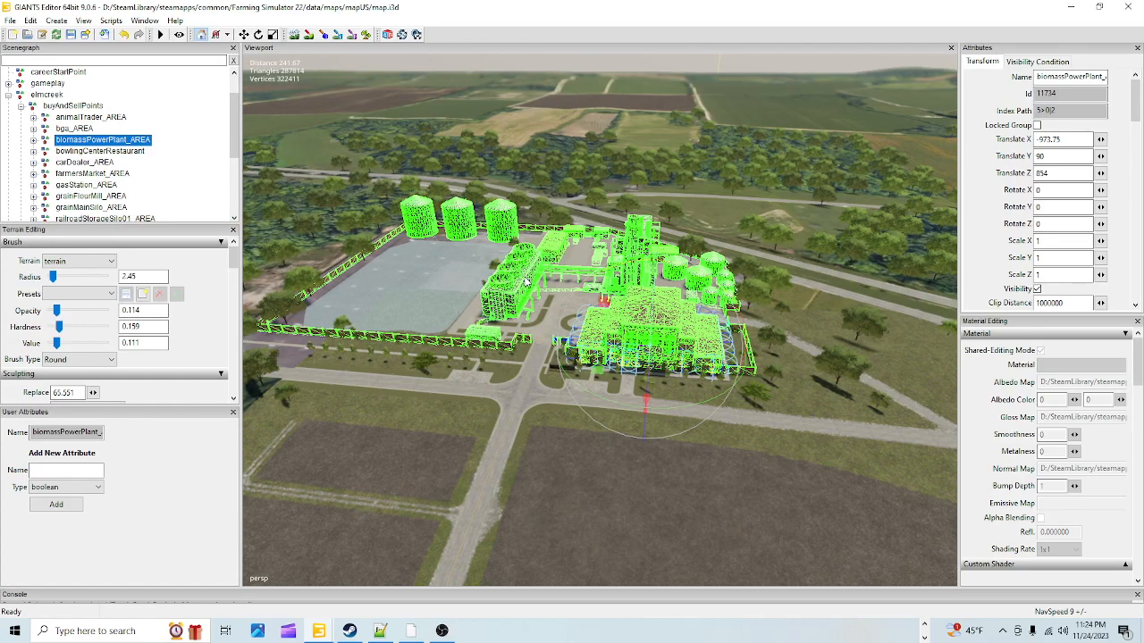
{"action": "left_click_drag", "start_coordinate": [524, 277], "coordinate": [580, 379], "text": "alt"}
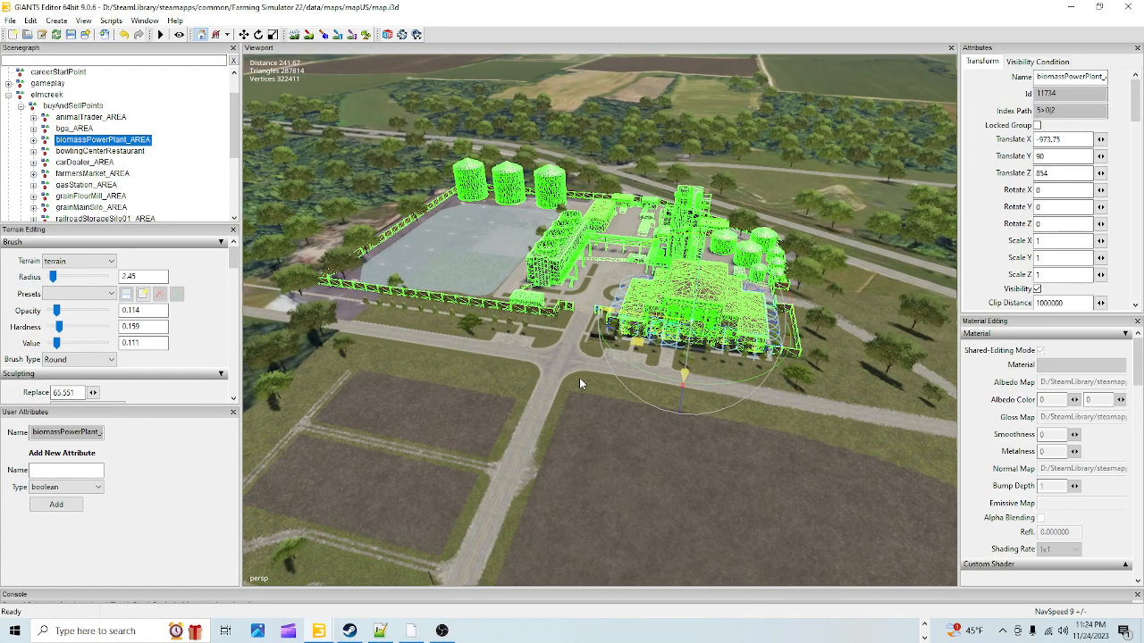
{"action": "left_click_drag", "start_coordinate": [574, 370], "coordinate": [551, 379], "text": "alt"}
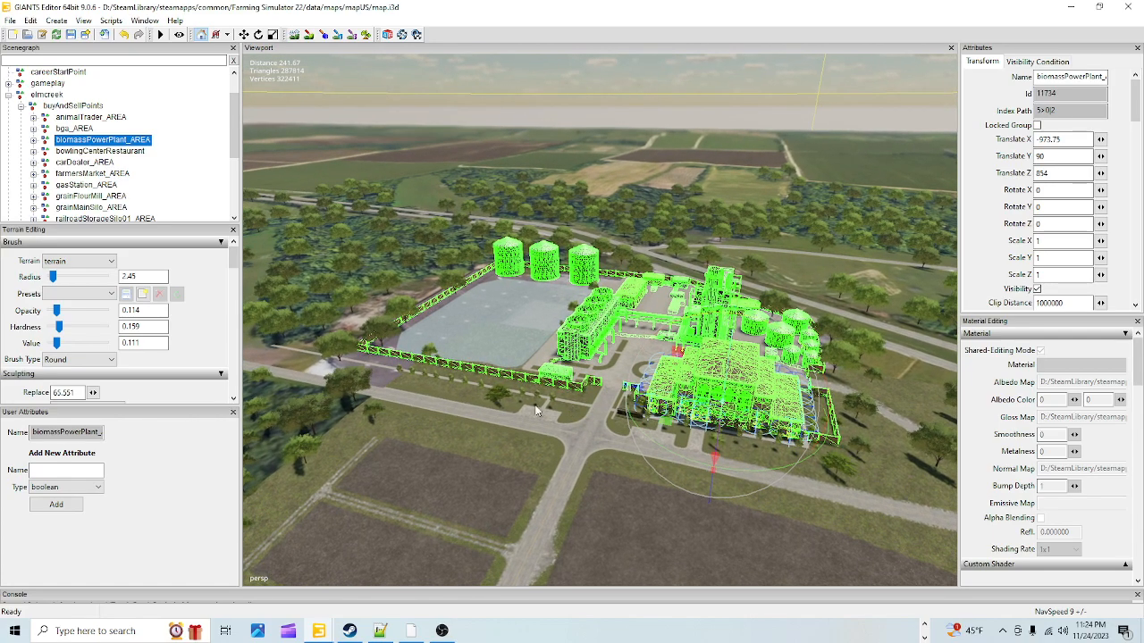
- Switch to the File Explorer window showing mapUS and go to the Program Files (x86) folder on the Windows (C:) drive
{"action": "left_click", "coordinate": [924, 624]}
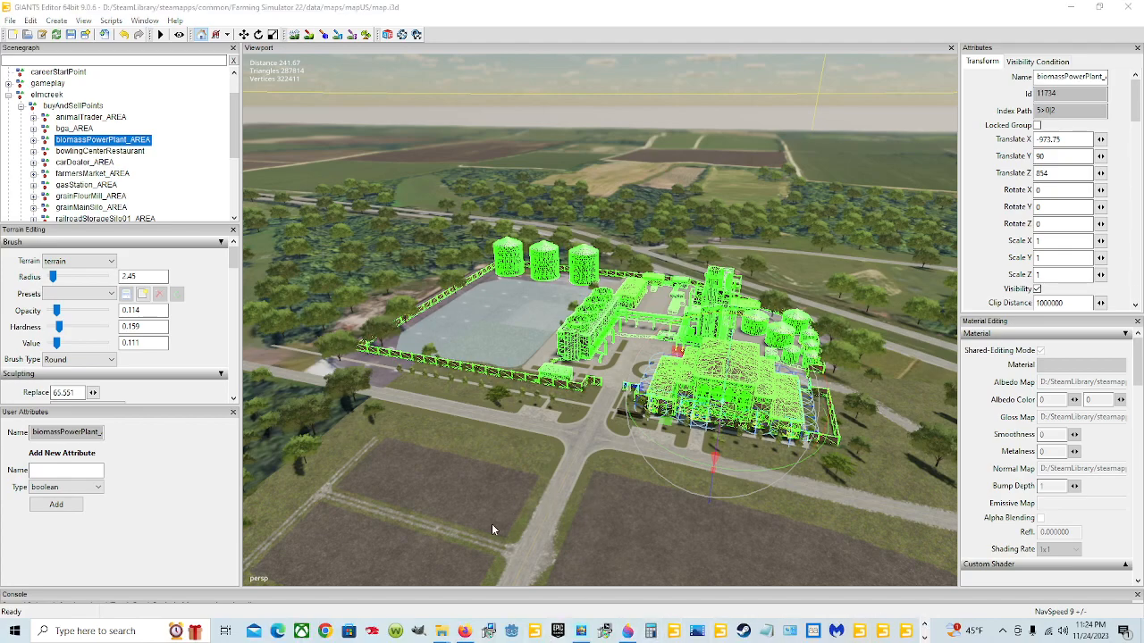
{"action": "mouse_move", "coordinate": [454, 633]}
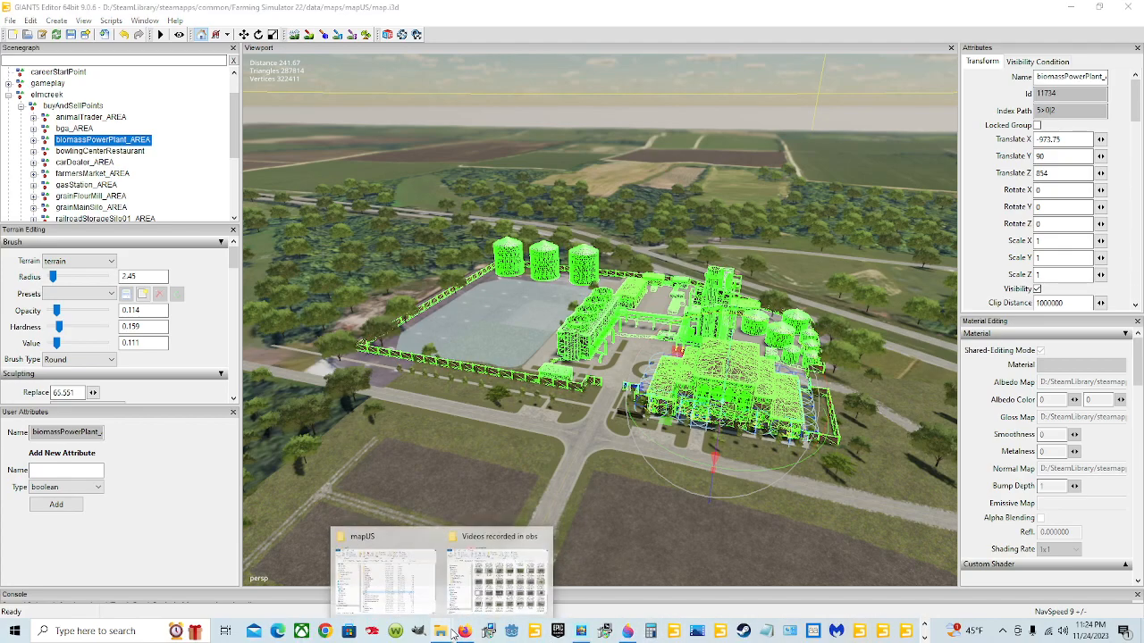
{"action": "left_click", "coordinate": [385, 561]}
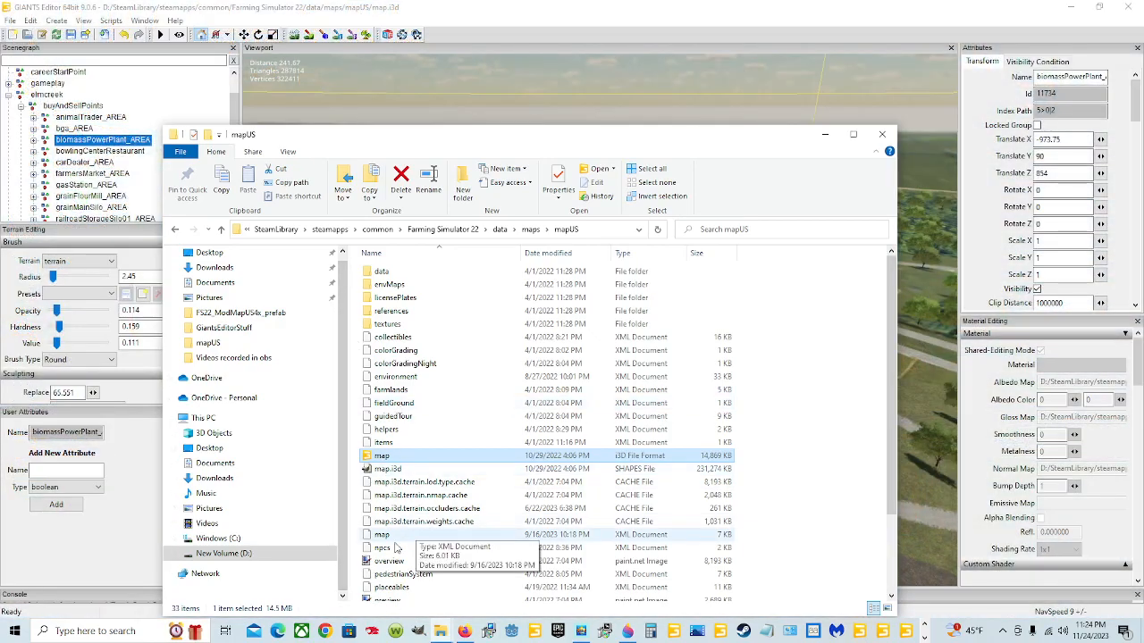
{"action": "left_click", "coordinate": [268, 544]}
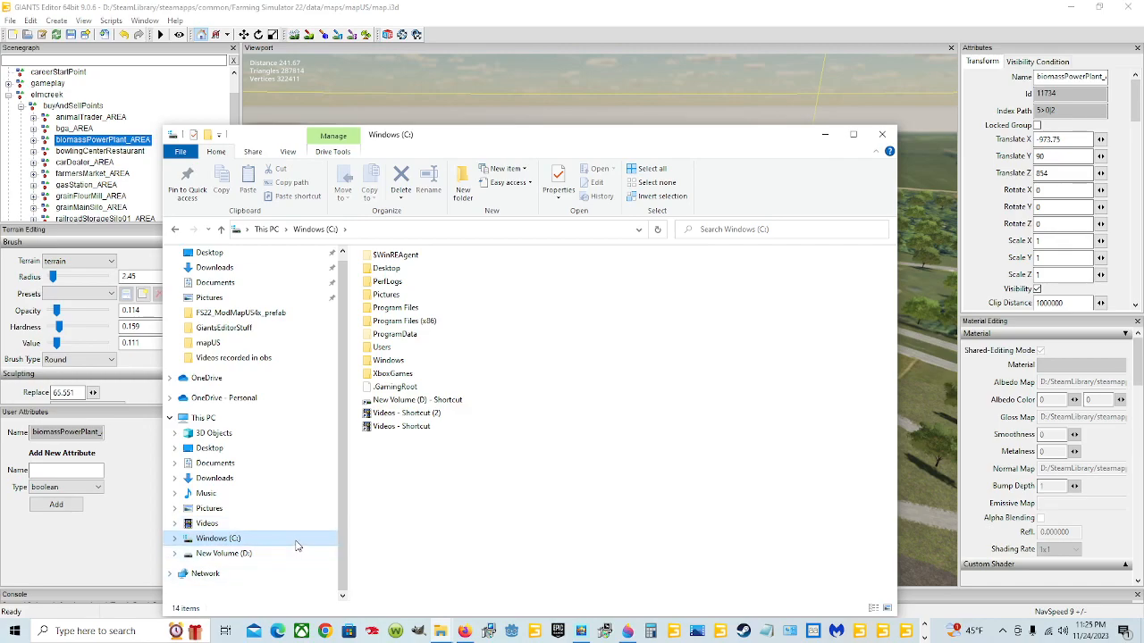
{"action": "left_click", "coordinate": [296, 539]}
{"action": "double_click", "coordinate": [427, 326]}
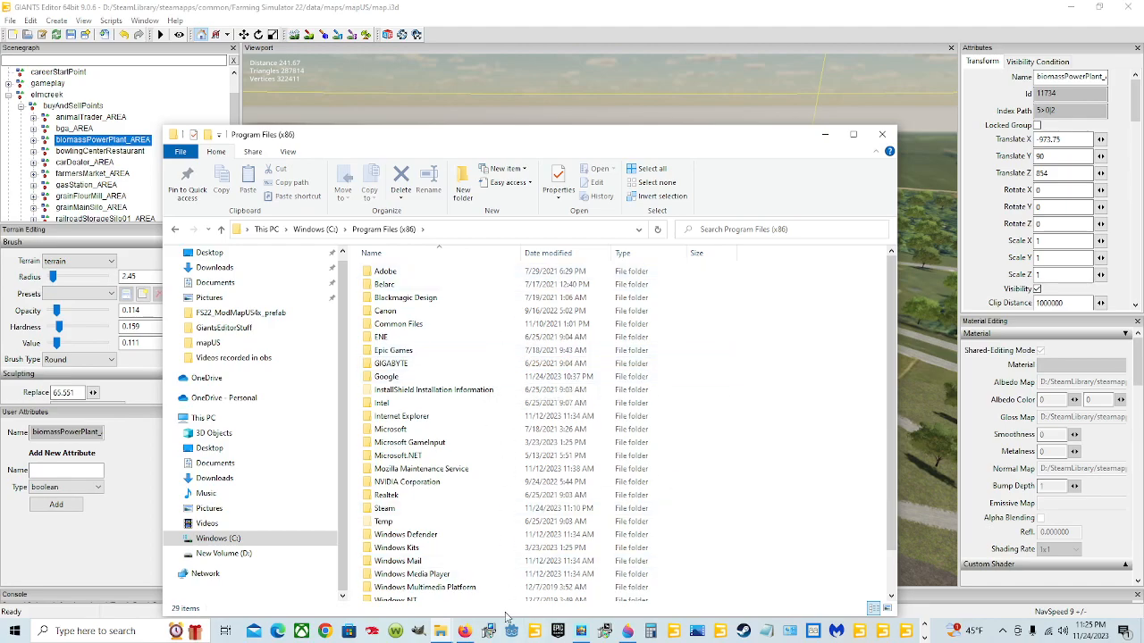
- Look inside the Epic Games folder and return to Program Files (x86)
{"action": "scroll", "coordinate": [476, 517], "scroll_direction": "down", "scroll_amount": 2}
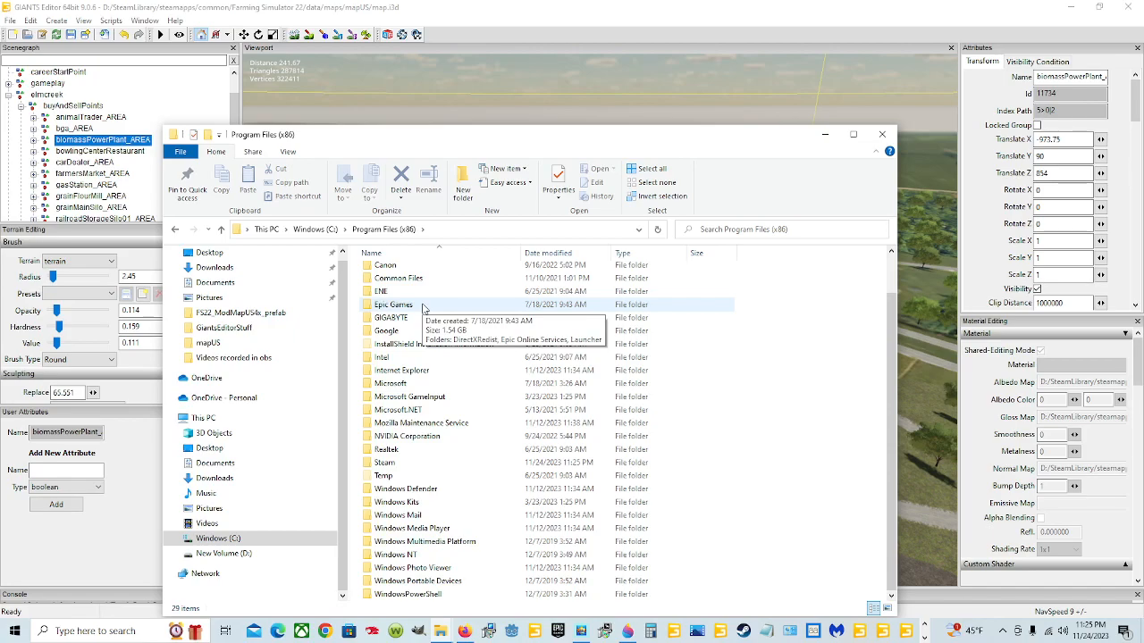
{"action": "double_click", "coordinate": [424, 306]}
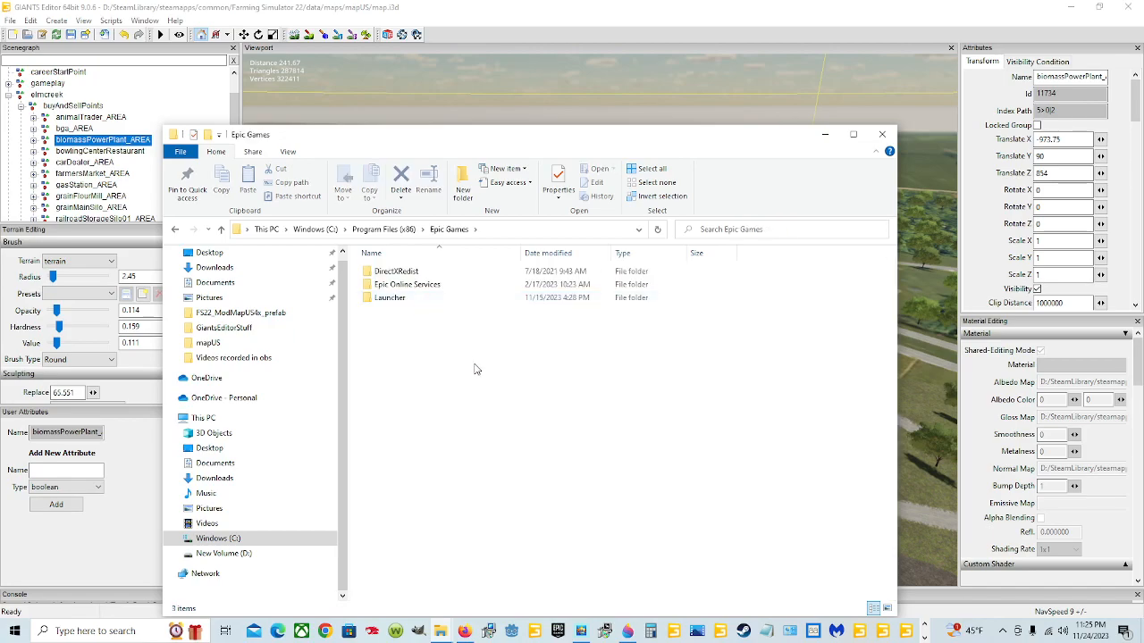
{"action": "left_click", "coordinate": [373, 230]}
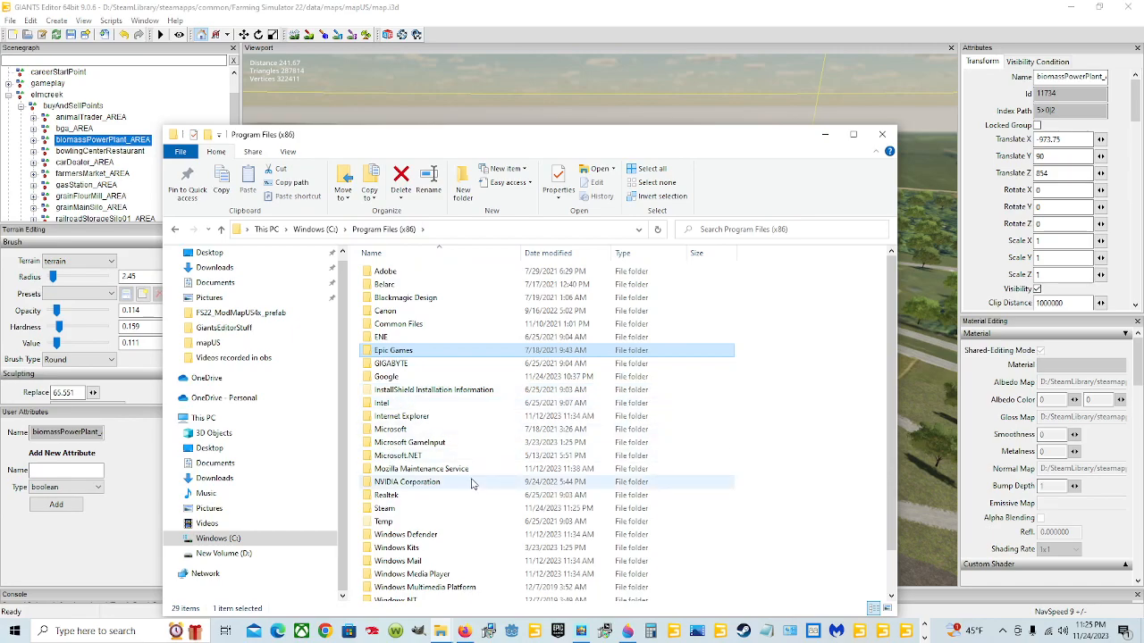
- Open the Steam > steamapps > common > Farming Simulator 19 > data > maps folder
{"action": "double_click", "coordinate": [385, 507]}
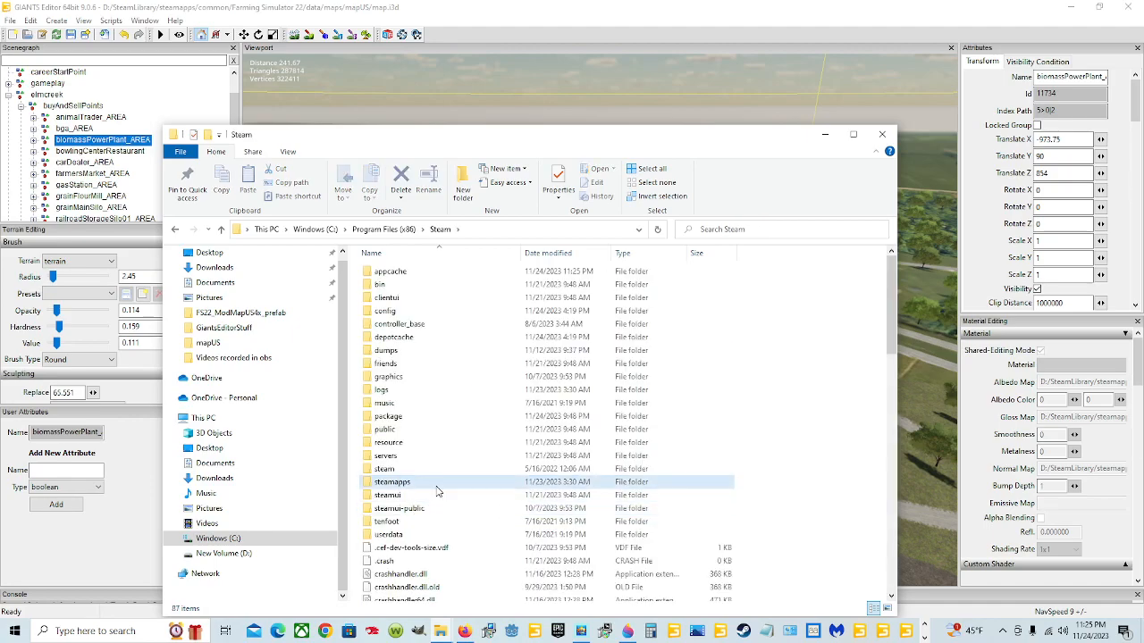
{"action": "double_click", "coordinate": [433, 483]}
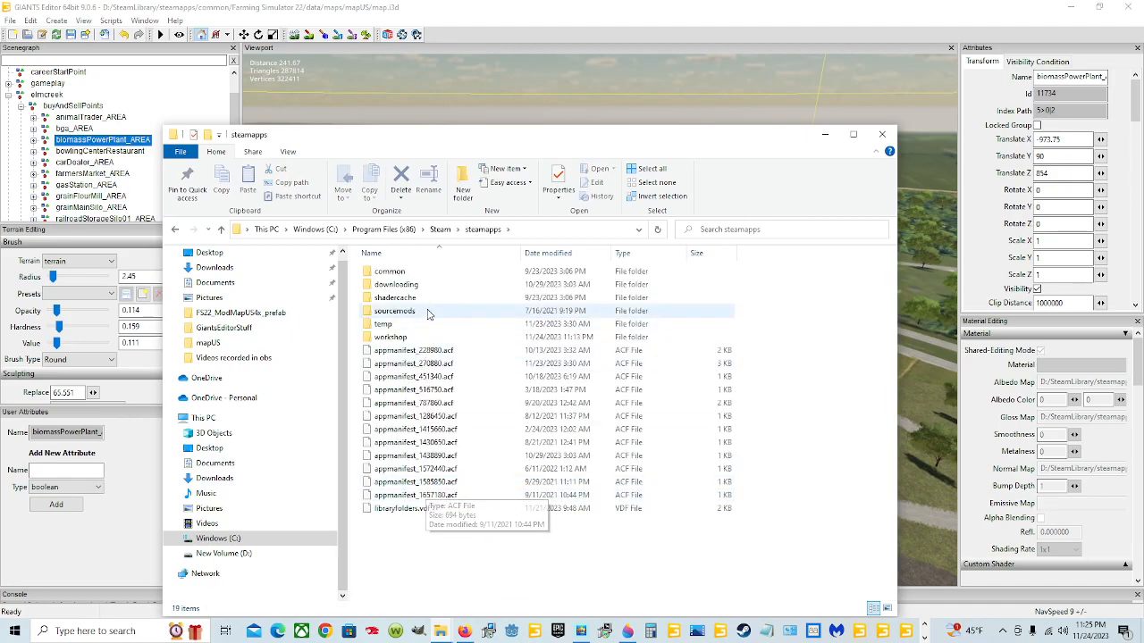
{"action": "double_click", "coordinate": [438, 273]}
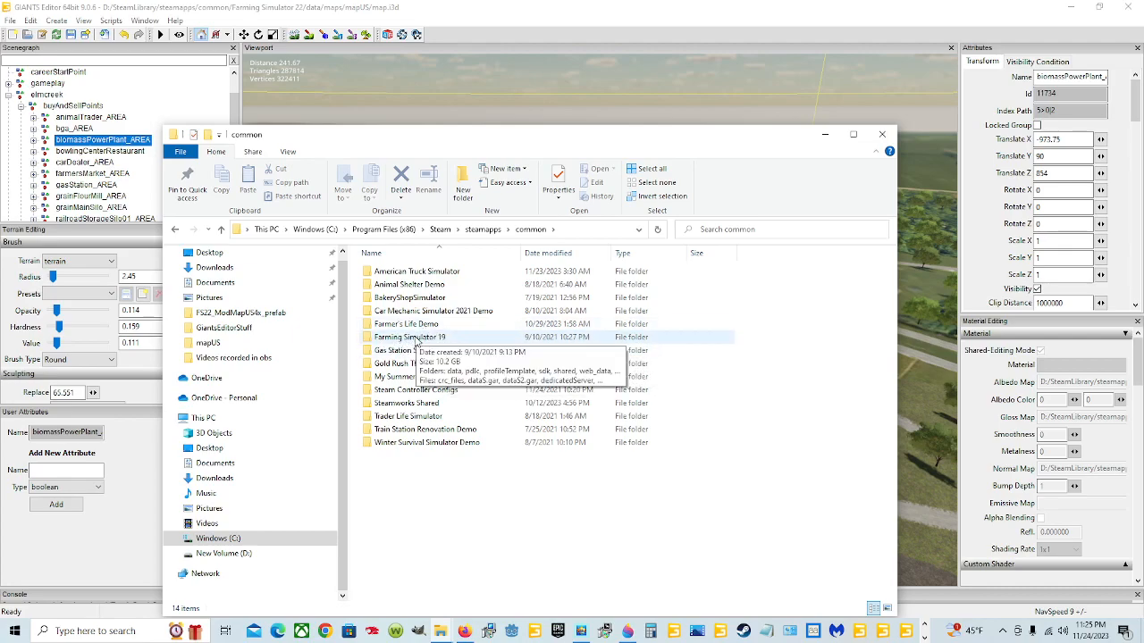
{"action": "double_click", "coordinate": [414, 338]}
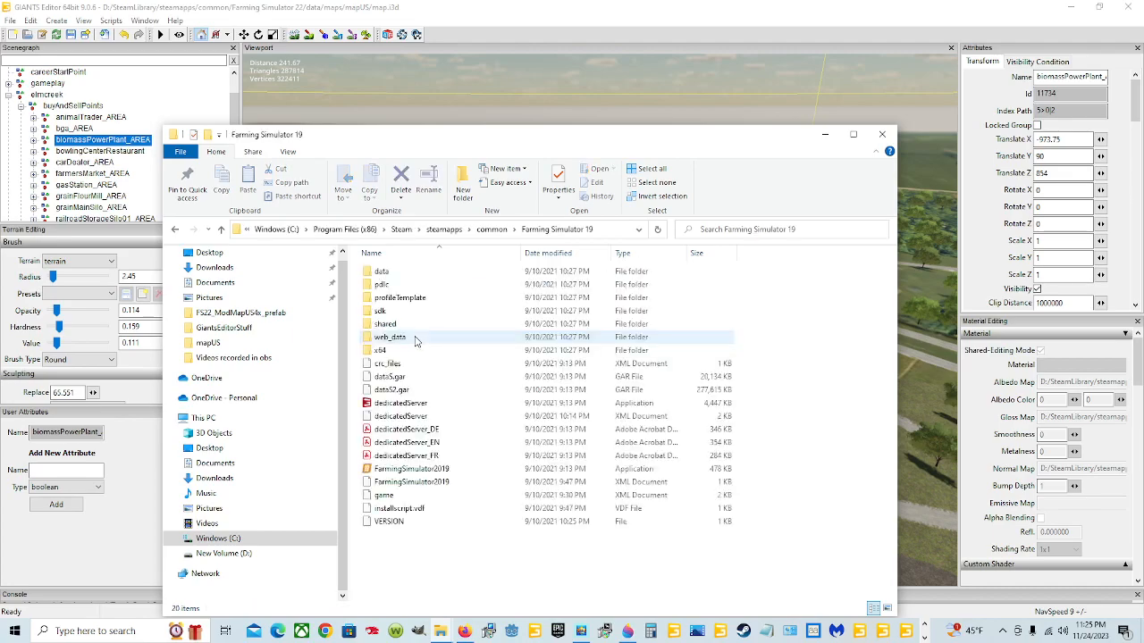
{"action": "double_click", "coordinate": [447, 278]}
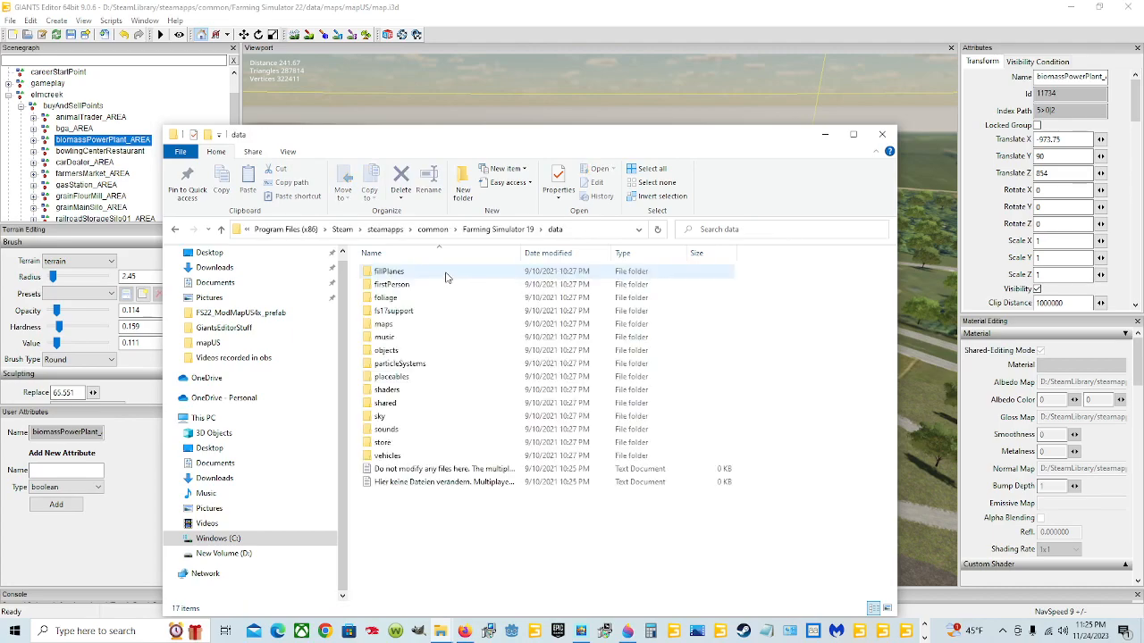
{"action": "double_click", "coordinate": [433, 324]}
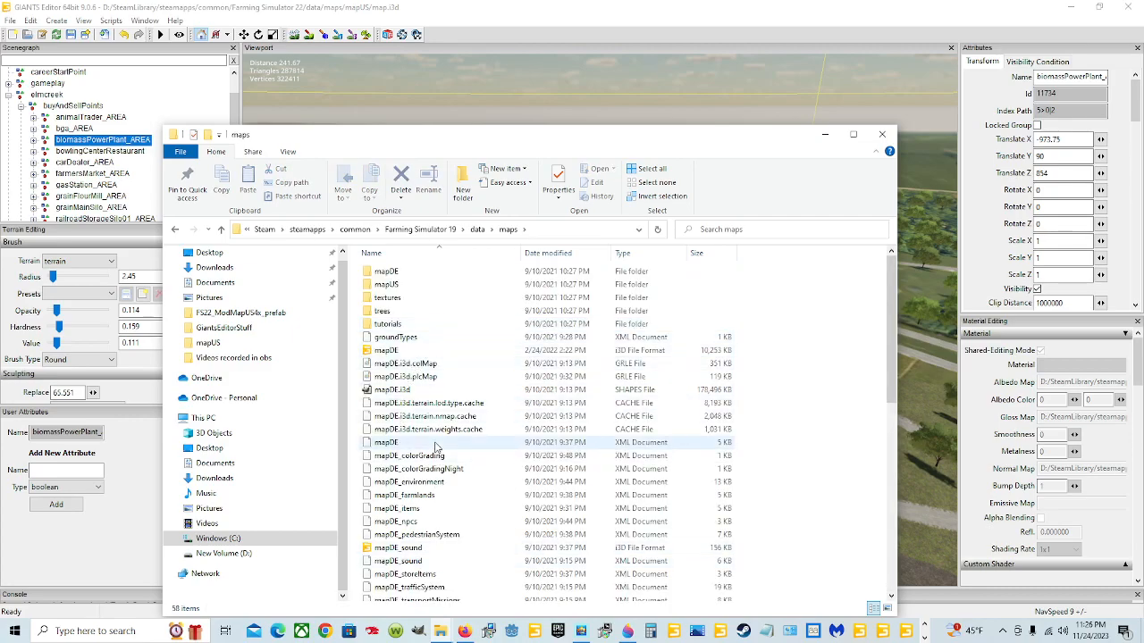
- Look through the mapDE and mapUS files in the Farming Simulator 19 maps folder
{"action": "scroll", "coordinate": [429, 442], "scroll_direction": "down", "scroll_amount": 8}
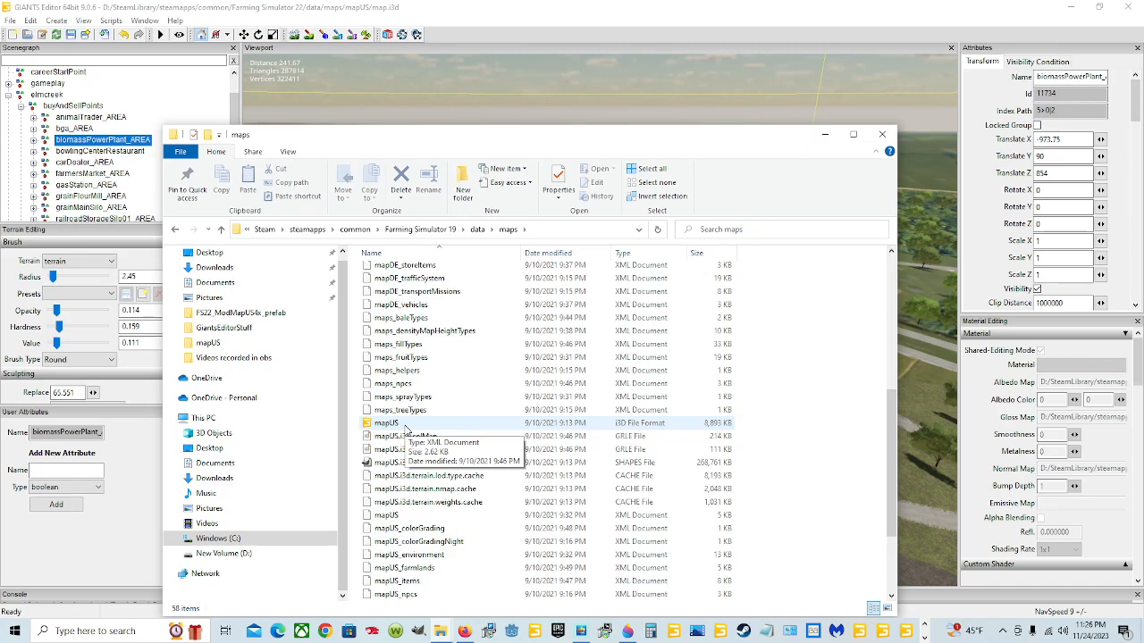
{"action": "scroll", "coordinate": [405, 429], "scroll_direction": "up", "scroll_amount": 2}
{"action": "scroll", "coordinate": [423, 443], "scroll_direction": "down", "scroll_amount": 5}
{"action": "scroll", "coordinate": [474, 413], "scroll_direction": "up", "scroll_amount": 5}
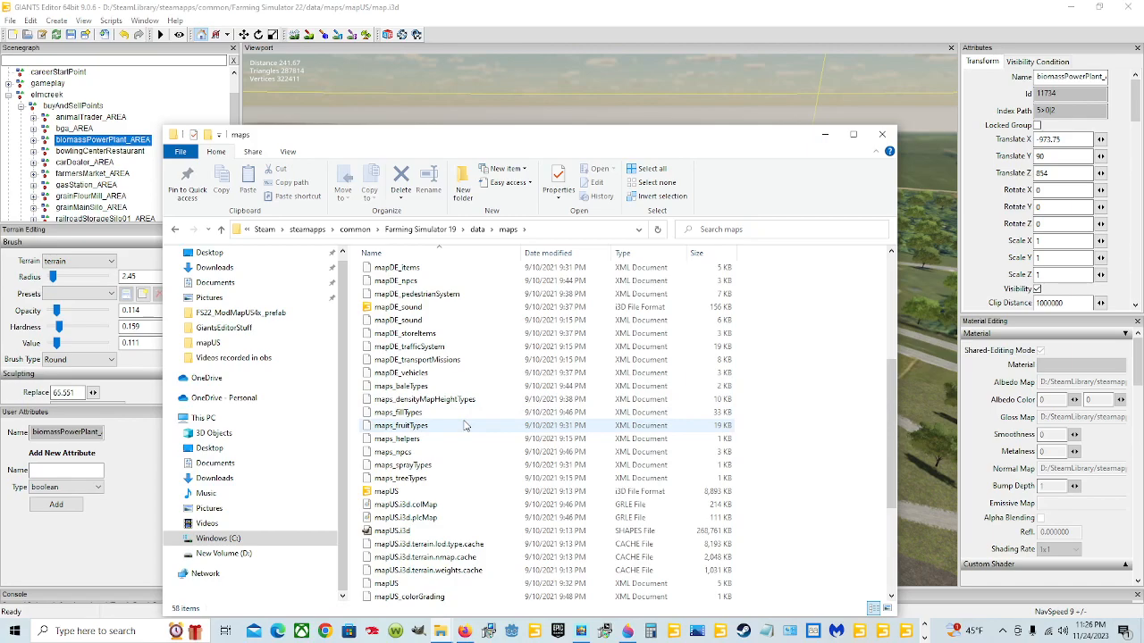
{"action": "scroll", "coordinate": [464, 425], "scroll_direction": "down", "scroll_amount": 5}
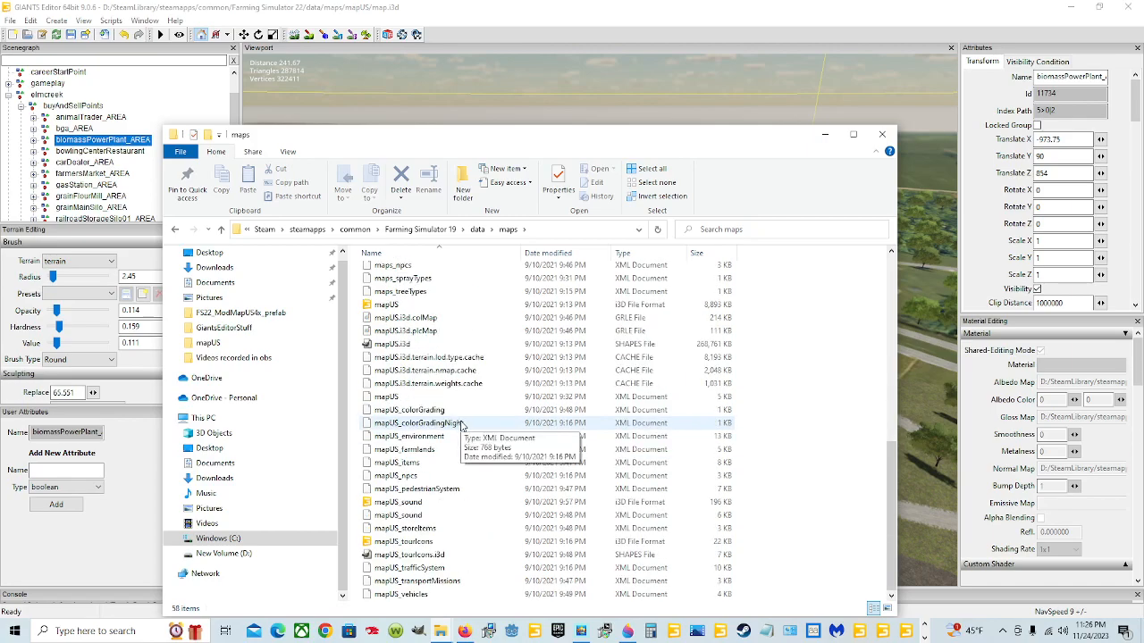
{"action": "scroll", "coordinate": [459, 424], "scroll_direction": "up", "scroll_amount": 6}
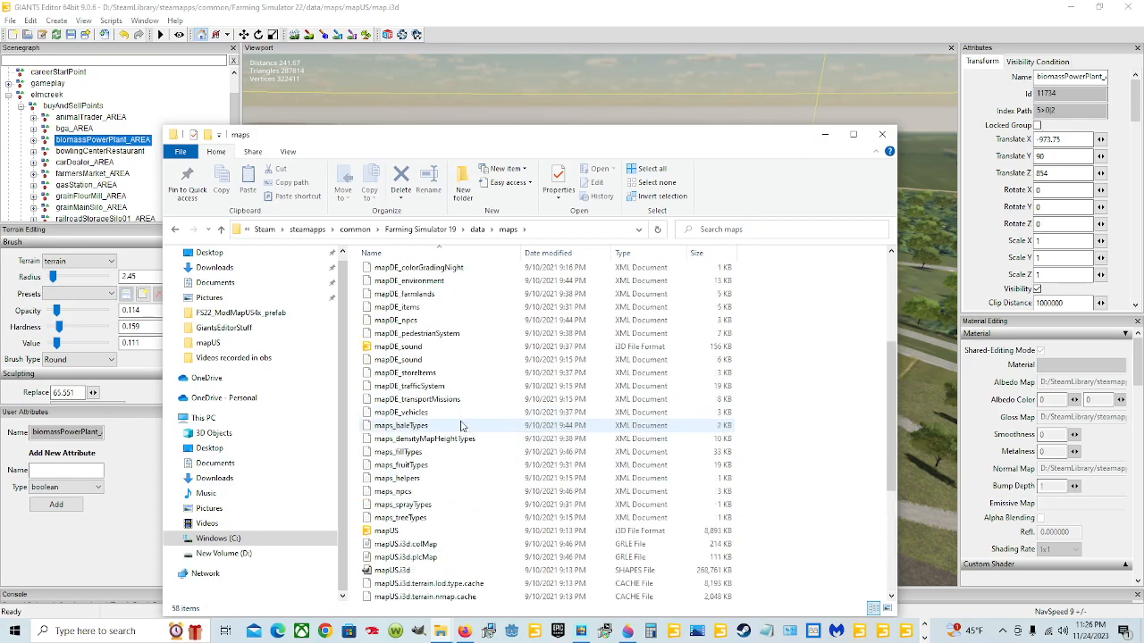
- Open the Farming Simulator 22 > data > maps > mapUS folder inside SteamLibrary > steamapps > common on New Volume (D:)
{"action": "left_click", "coordinate": [265, 555]}
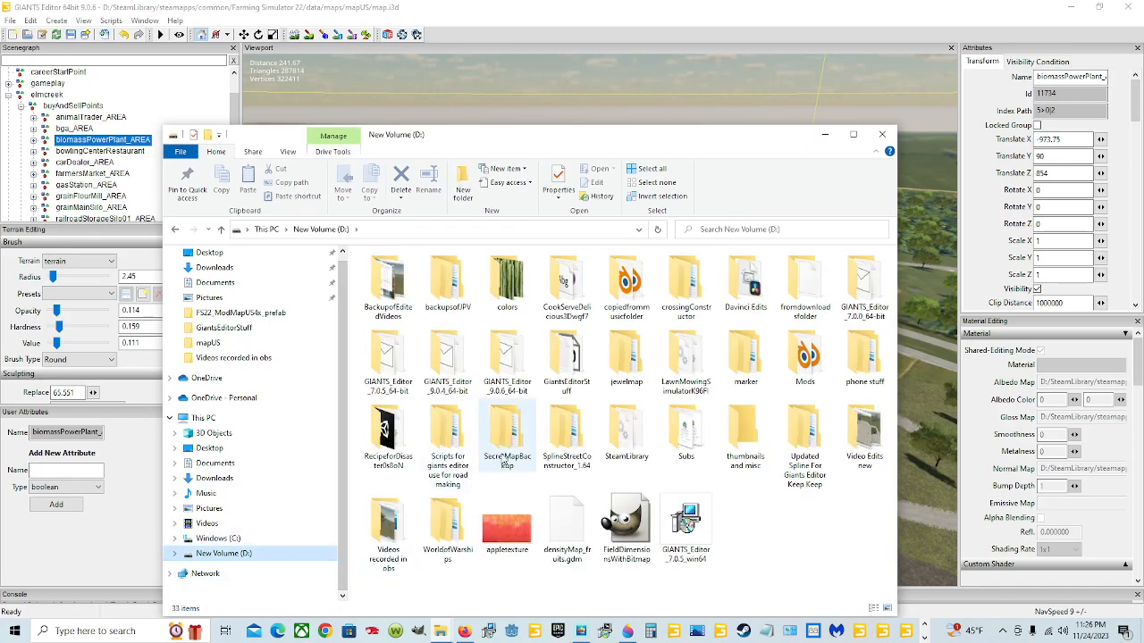
{"action": "double_click", "coordinate": [624, 435]}
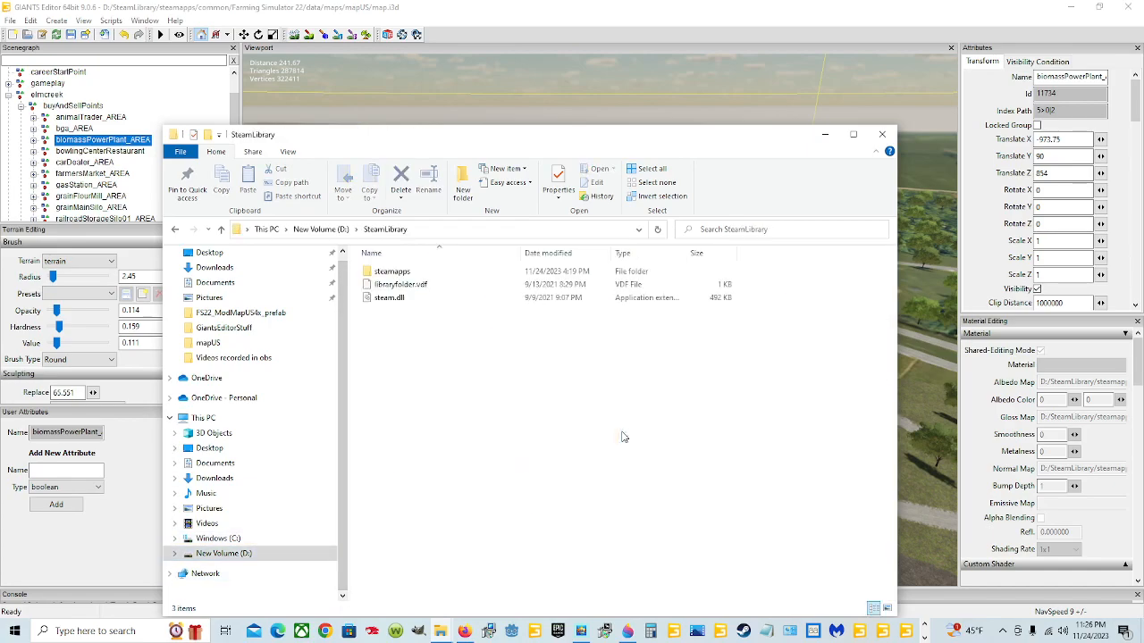
{"action": "double_click", "coordinate": [423, 272]}
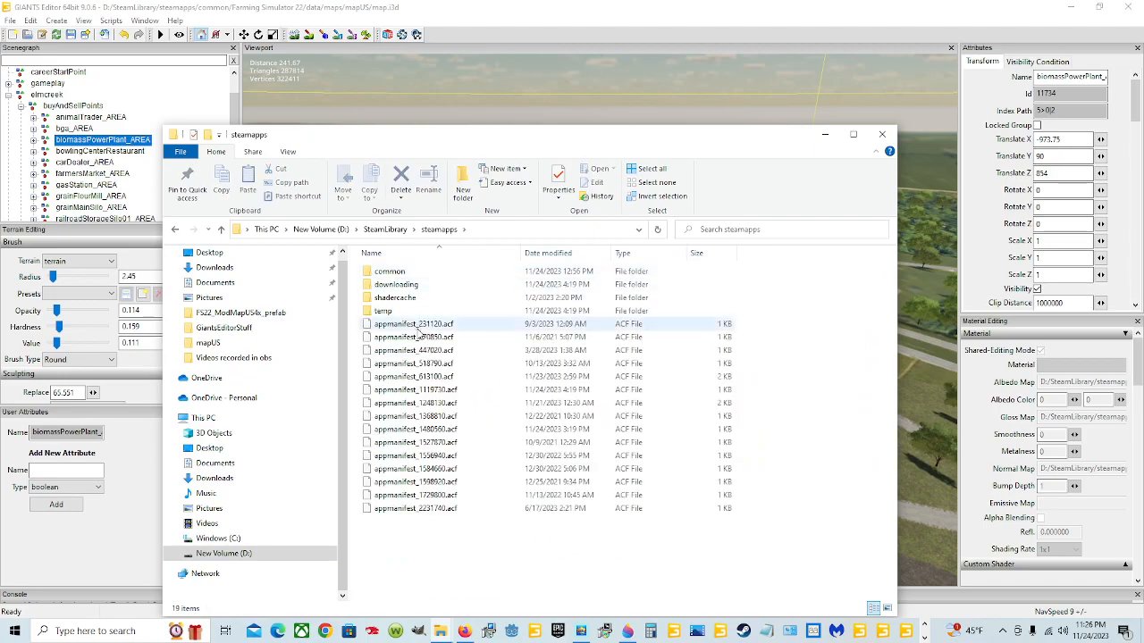
{"action": "double_click", "coordinate": [462, 277]}
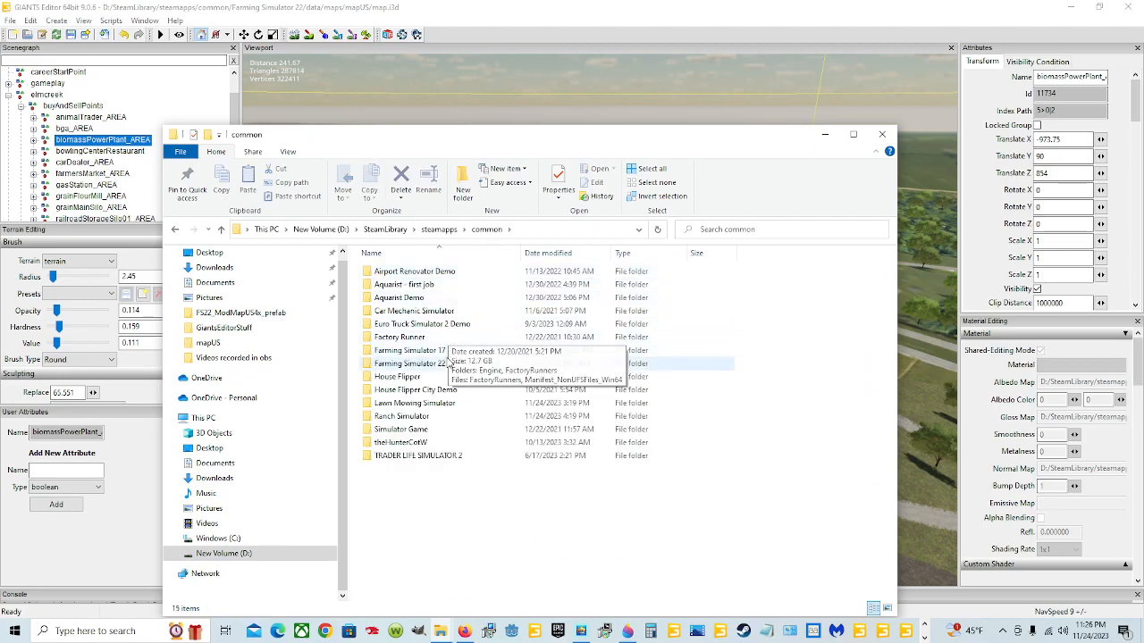
{"action": "left_click", "coordinate": [446, 367]}
{"action": "double_click", "coordinate": [446, 367]}
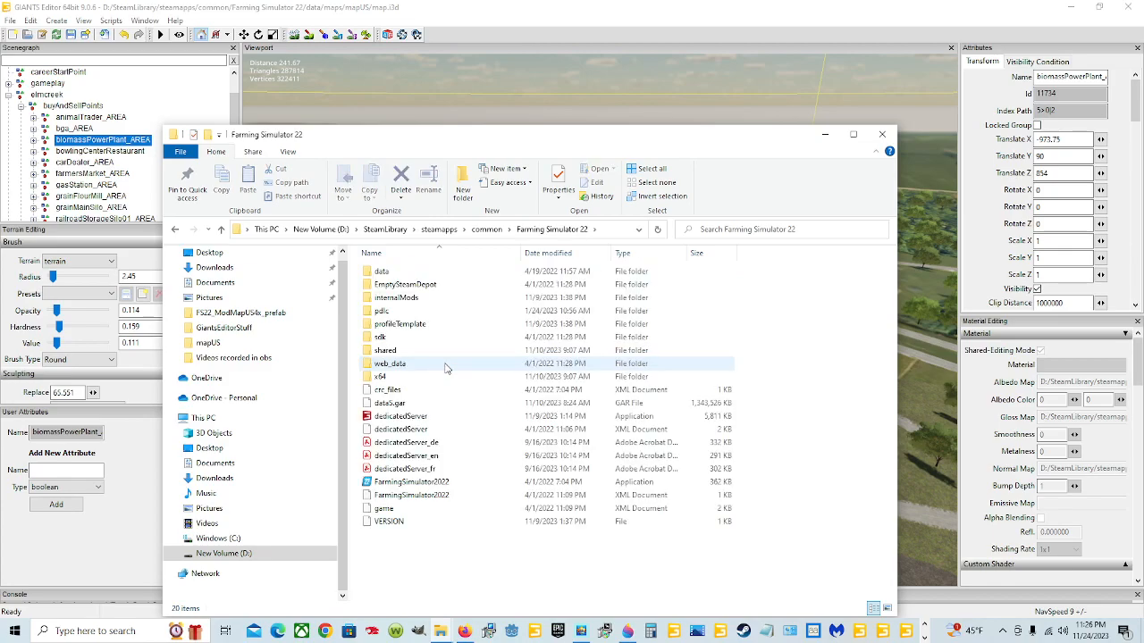
{"action": "double_click", "coordinate": [446, 271]}
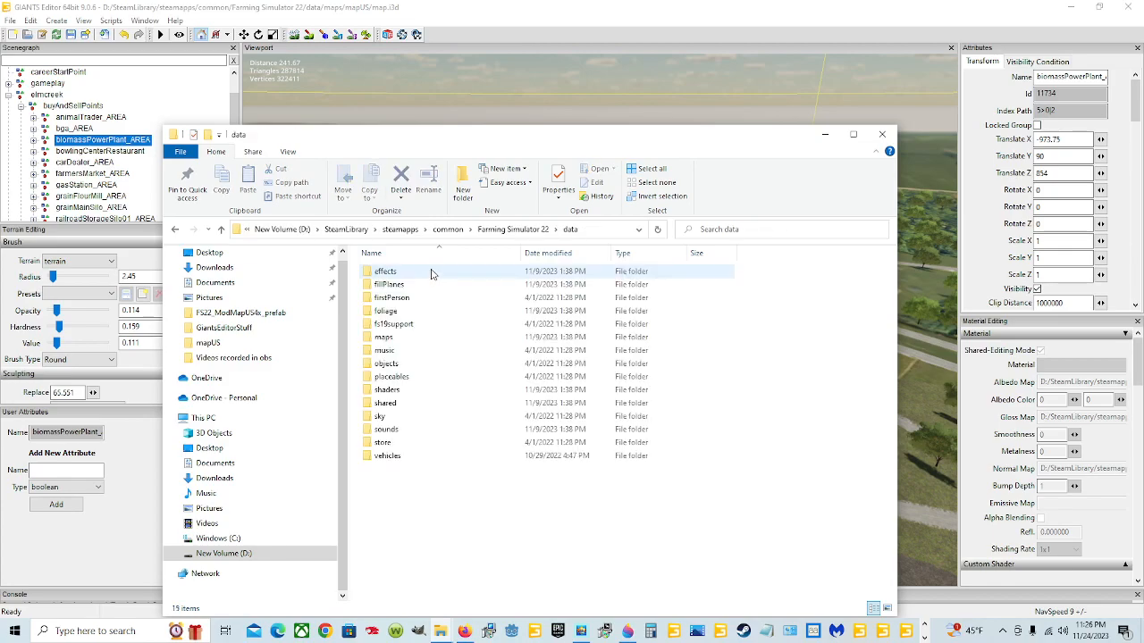
{"action": "double_click", "coordinate": [420, 339]}
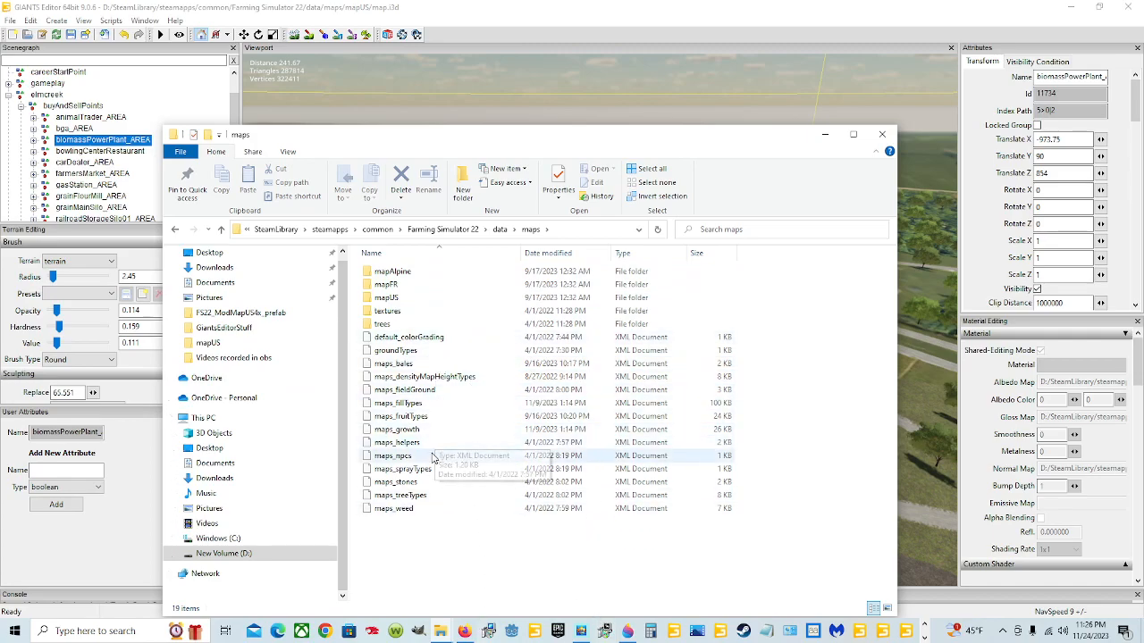
{"action": "double_click", "coordinate": [402, 300]}
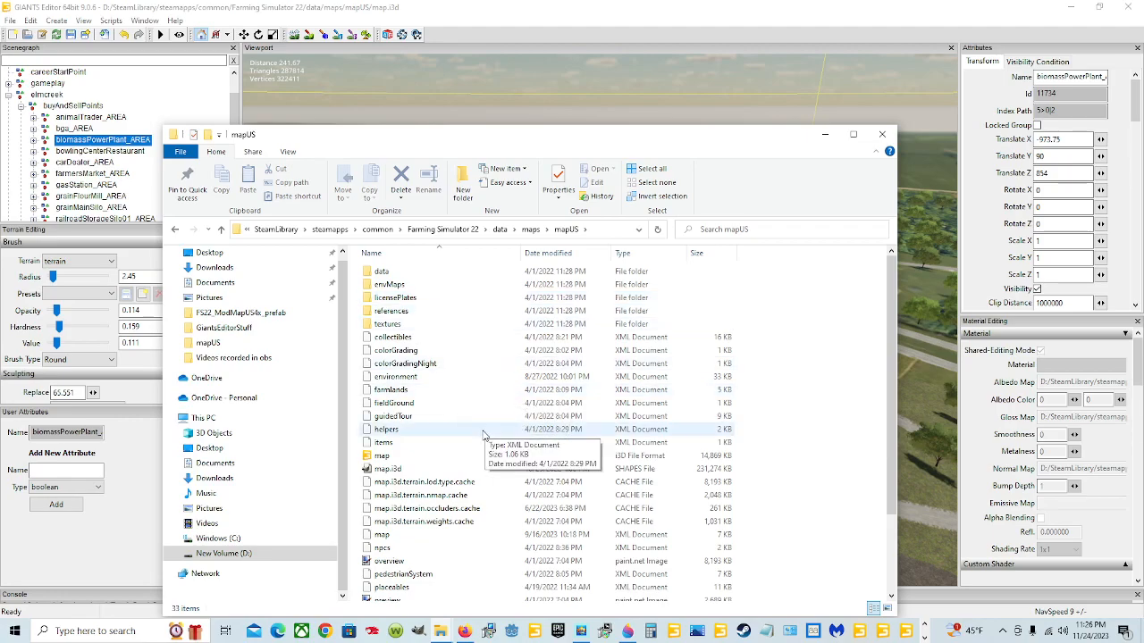
- Bring up the GIANTS Editor version choice for the mapUS map i3D file, cancel it, and return to the already open editor
{"action": "scroll", "coordinate": [480, 436], "scroll_direction": "down", "scroll_amount": 1}
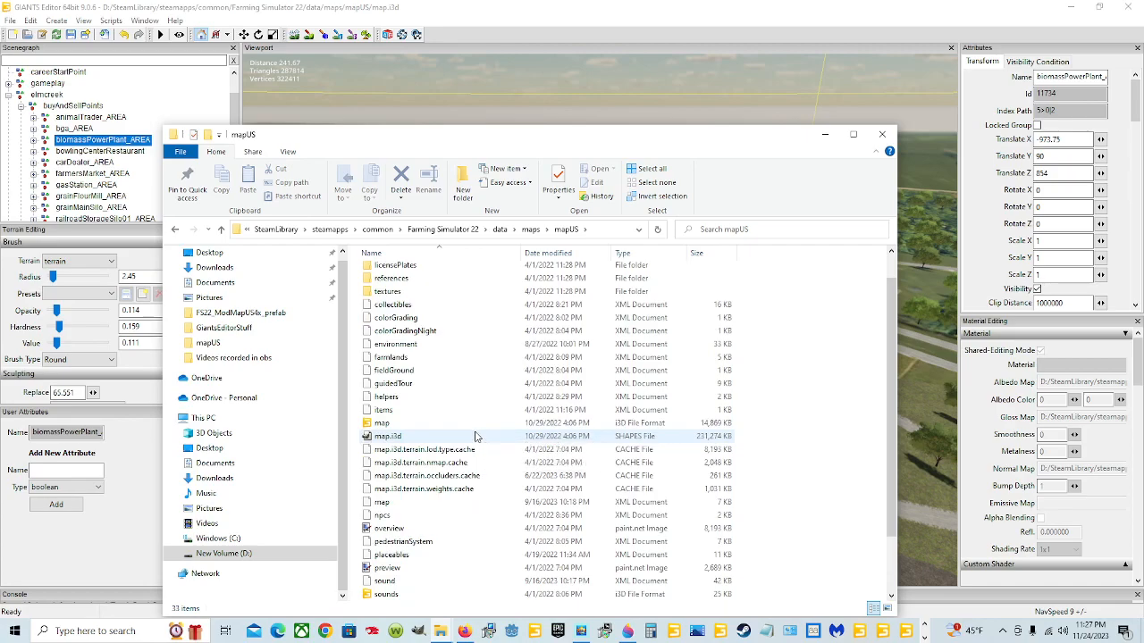
{"action": "left_click", "coordinate": [424, 429]}
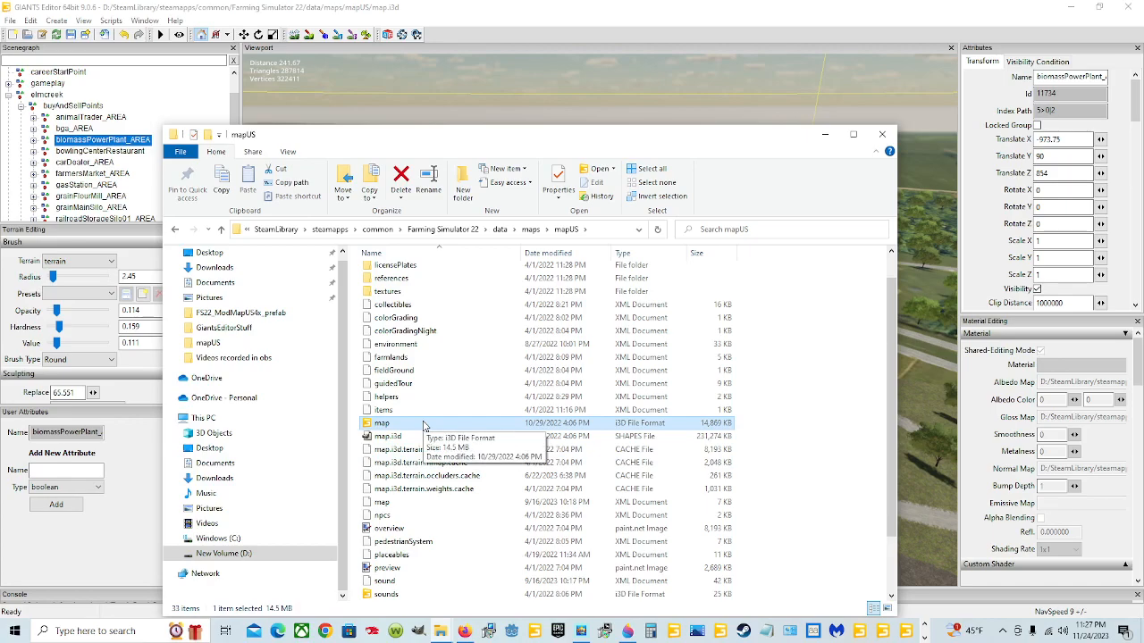
{"action": "double_click", "coordinate": [424, 428]}
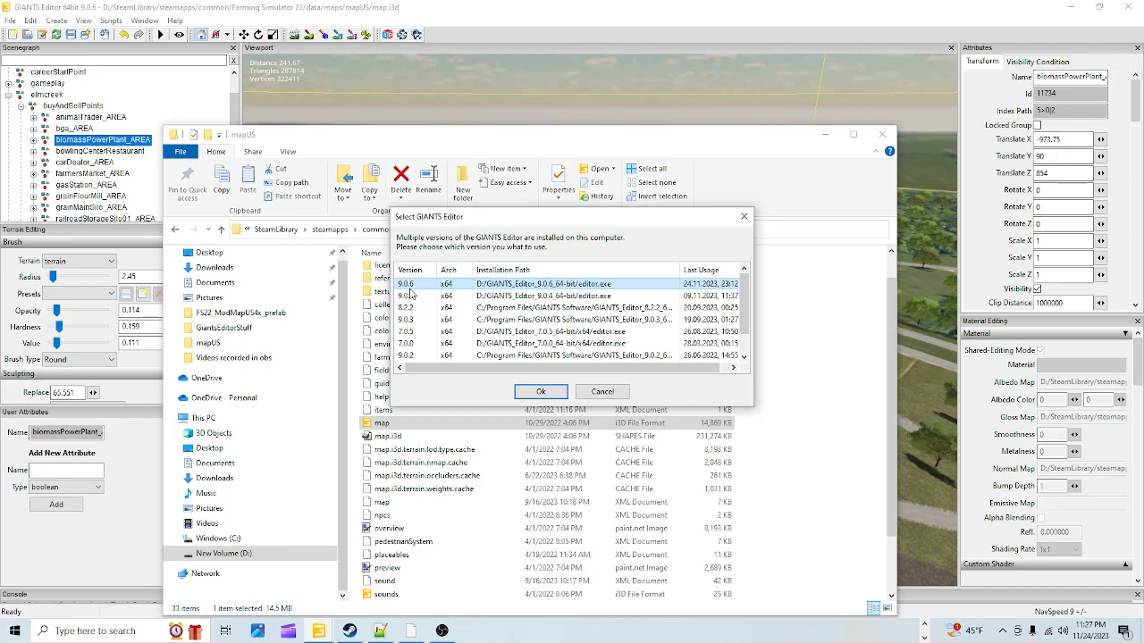
{"action": "left_click", "coordinate": [528, 395]}
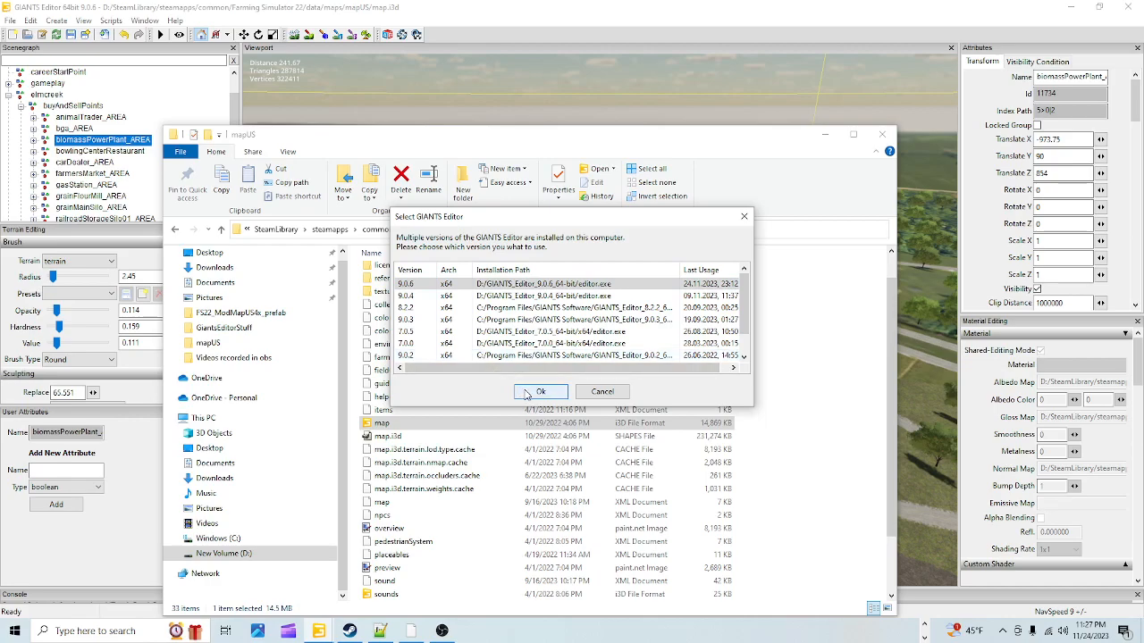
{"action": "left_click", "coordinate": [597, 394]}
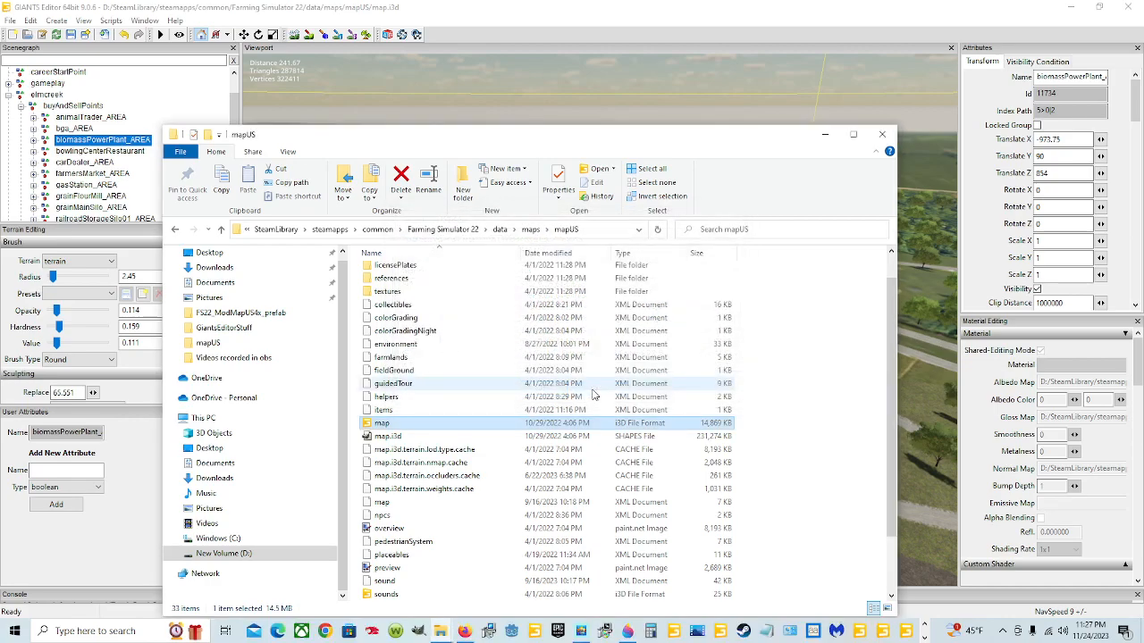
{"action": "left_click", "coordinate": [827, 135]}
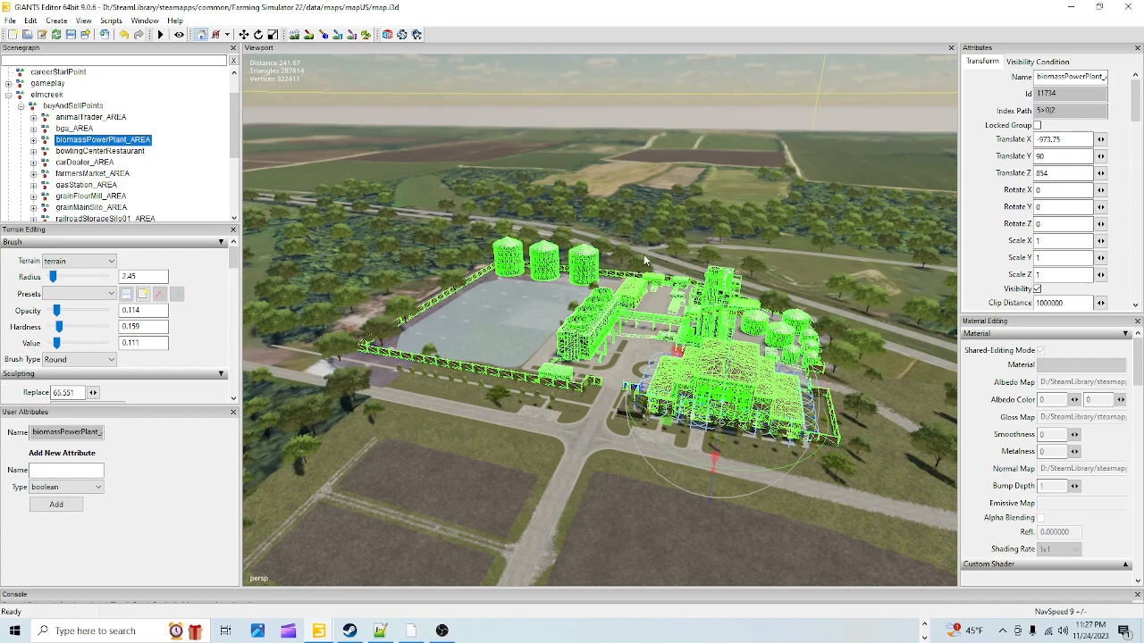
- Select the water plane beside the biomass power plant and its parent water group, and examine where the water planes lie across the map
{"action": "left_click", "coordinate": [484, 326]}
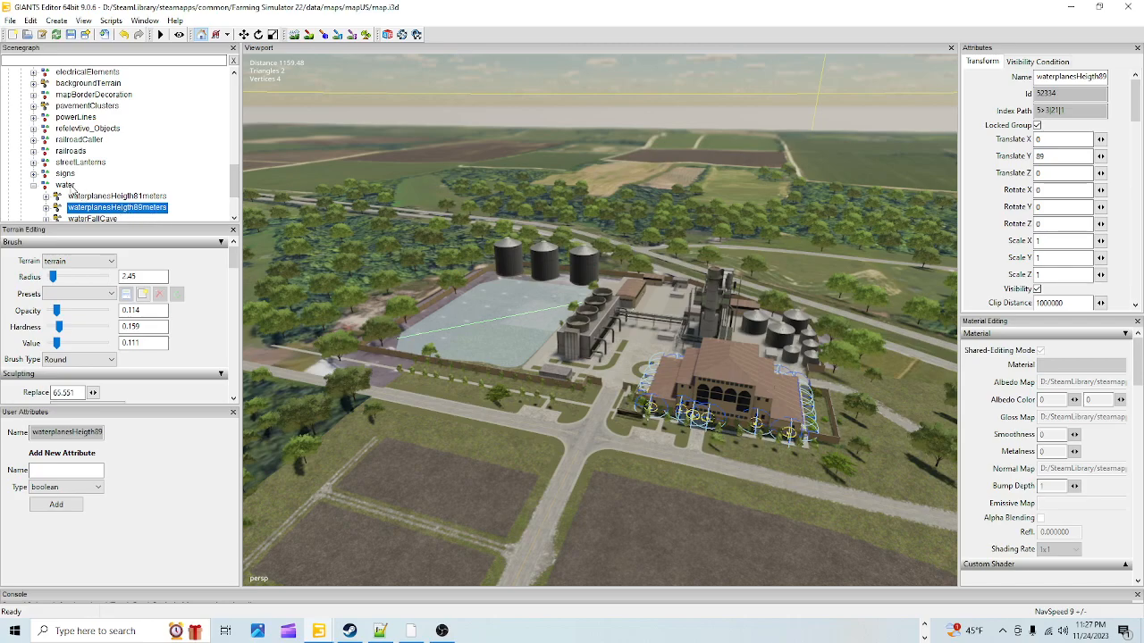
{"action": "left_click", "coordinate": [70, 185]}
{"action": "scroll", "coordinate": [655, 348], "scroll_direction": "up", "scroll_amount": 3}
{"action": "left_click_drag", "start_coordinate": [655, 349], "coordinate": [2, 340], "text": "alt"}
{"action": "left_click_drag", "start_coordinate": [637, 342], "coordinate": [669, 224], "text": "alt"}
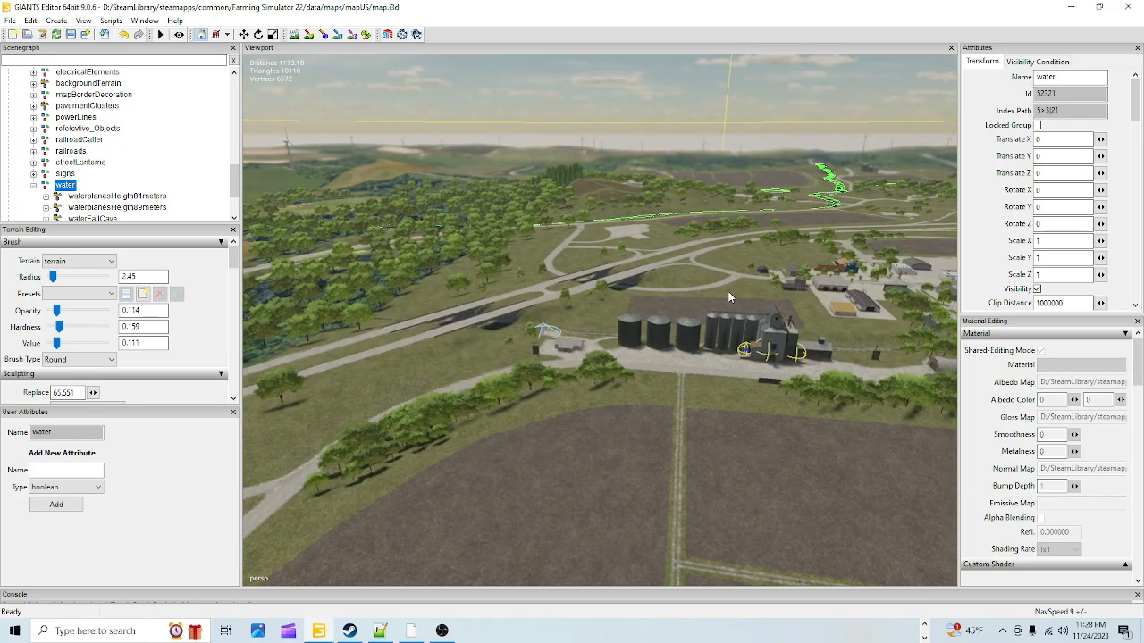
{"action": "left_click_drag", "start_coordinate": [730, 291], "coordinate": [950, 317], "text": "alt"}
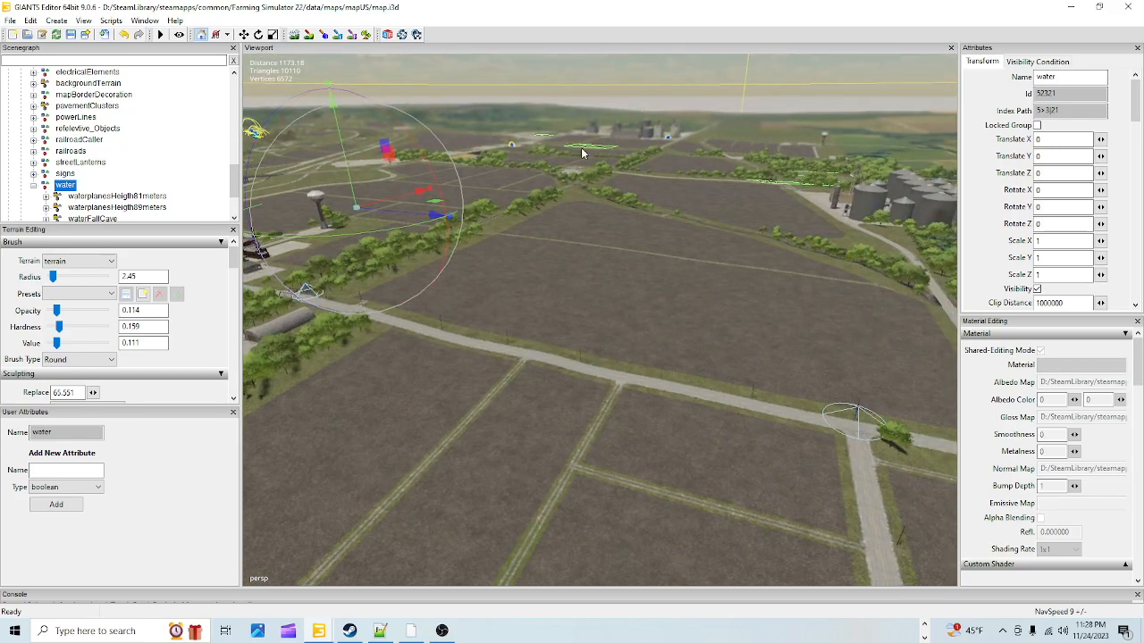
{"action": "left_click_drag", "start_coordinate": [703, 315], "coordinate": [622, 400], "text": "alt"}
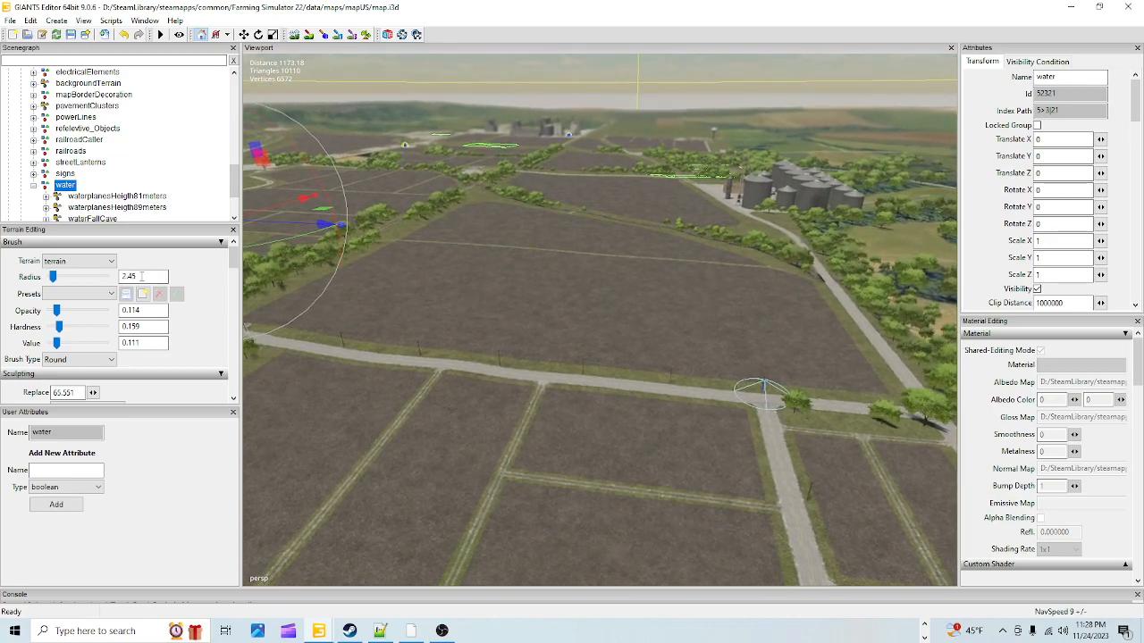
- Select waterFallCave in the water group and look over the surrounding map for its location
{"action": "left_click_drag", "start_coordinate": [391, 382], "coordinate": [469, 373], "text": "alt"}
{"action": "scroll", "coordinate": [95, 189], "scroll_direction": "down", "scroll_amount": 1}
{"action": "left_click", "coordinate": [97, 208]}
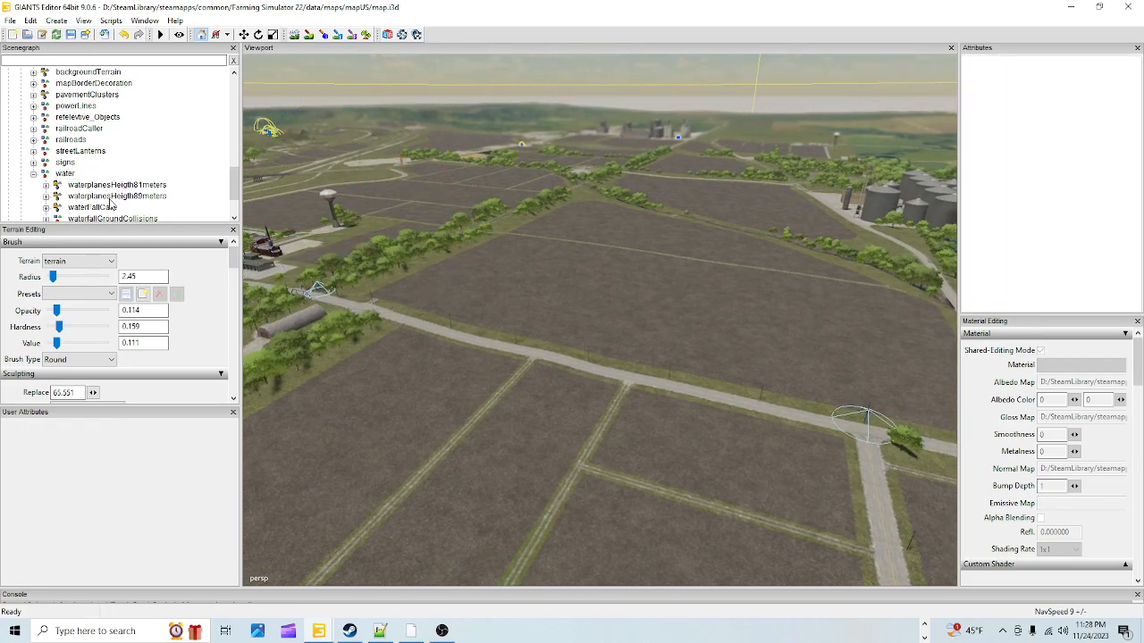
{"action": "left_click", "coordinate": [103, 210]}
{"action": "scroll", "coordinate": [107, 214], "scroll_direction": "down", "scroll_amount": 2}
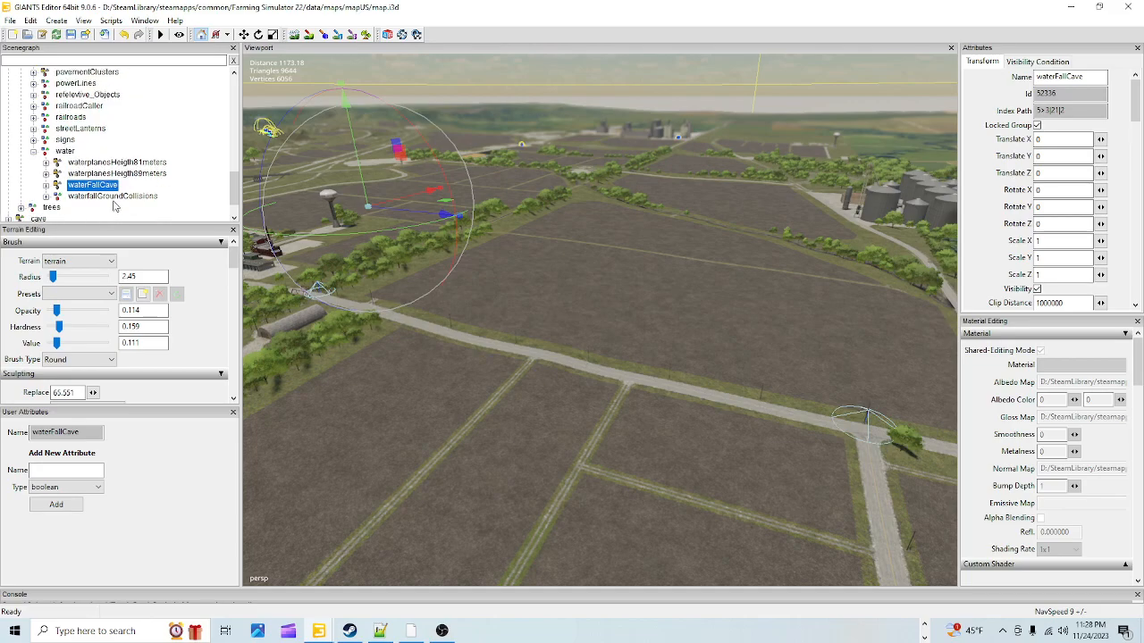
{"action": "left_click_drag", "start_coordinate": [586, 316], "coordinate": [1010, 374], "text": "alt"}
{"action": "left_click_drag", "start_coordinate": [672, 368], "coordinate": [860, 382], "text": "alt"}
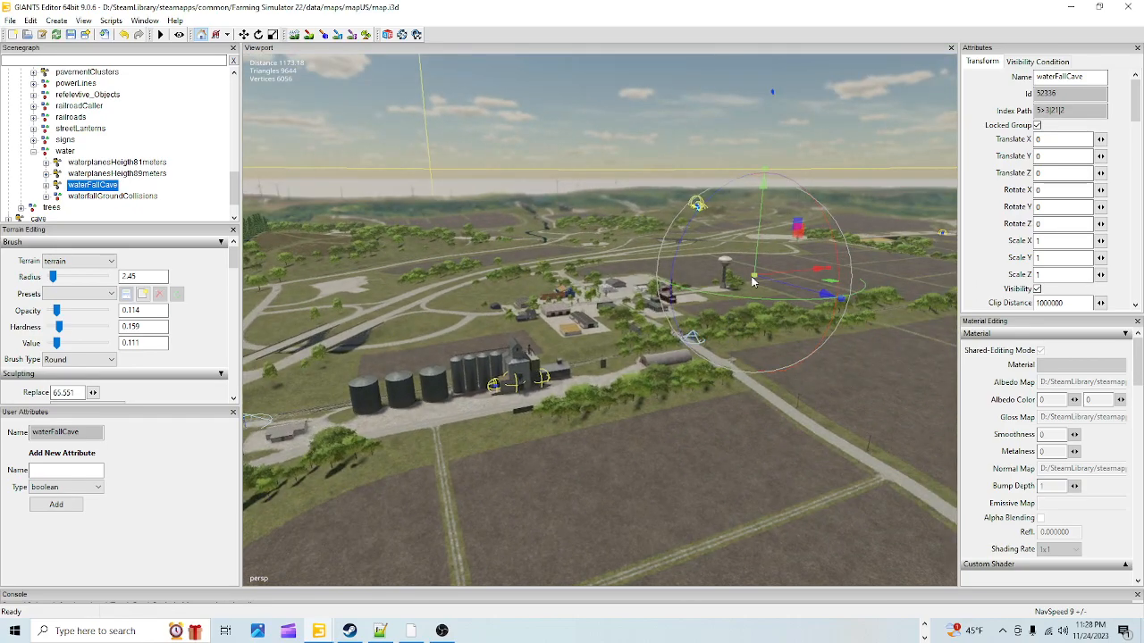
{"action": "left_click_drag", "start_coordinate": [542, 303], "coordinate": [767, 325], "text": "alt"}
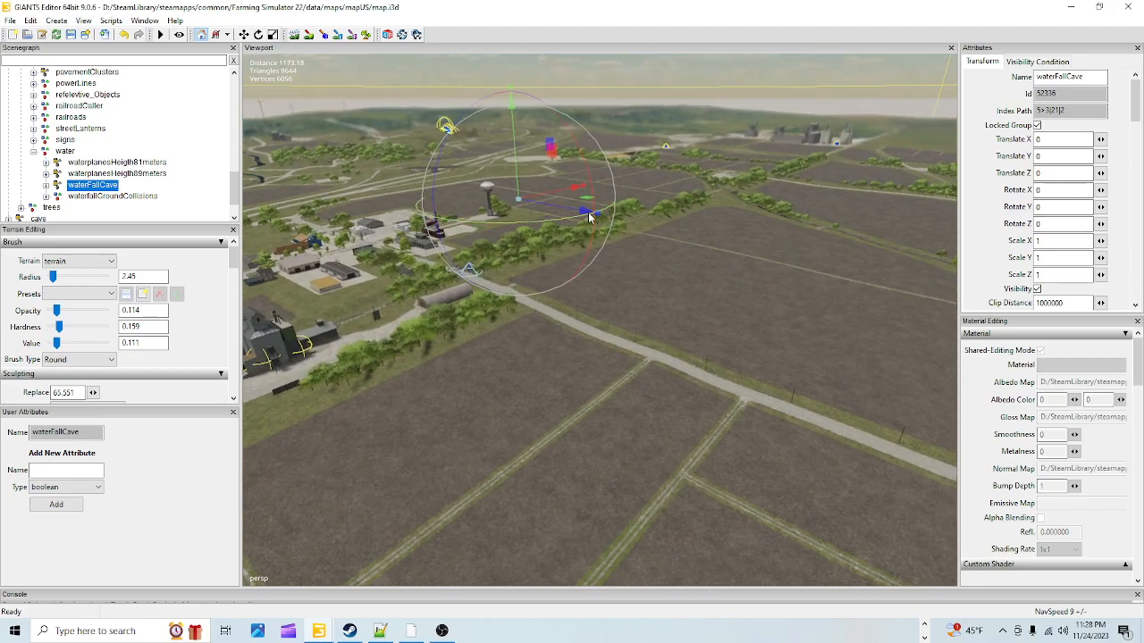
{"action": "left_click_drag", "start_coordinate": [764, 240], "coordinate": [780, 319], "text": "alt"}
{"action": "left_click_drag", "start_coordinate": [549, 363], "coordinate": [812, 404], "text": "alt"}
- Bring up Export Selection with Files for the whole water group, view the available destination folders, and cancel the export
{"action": "left_click", "coordinate": [66, 151]}
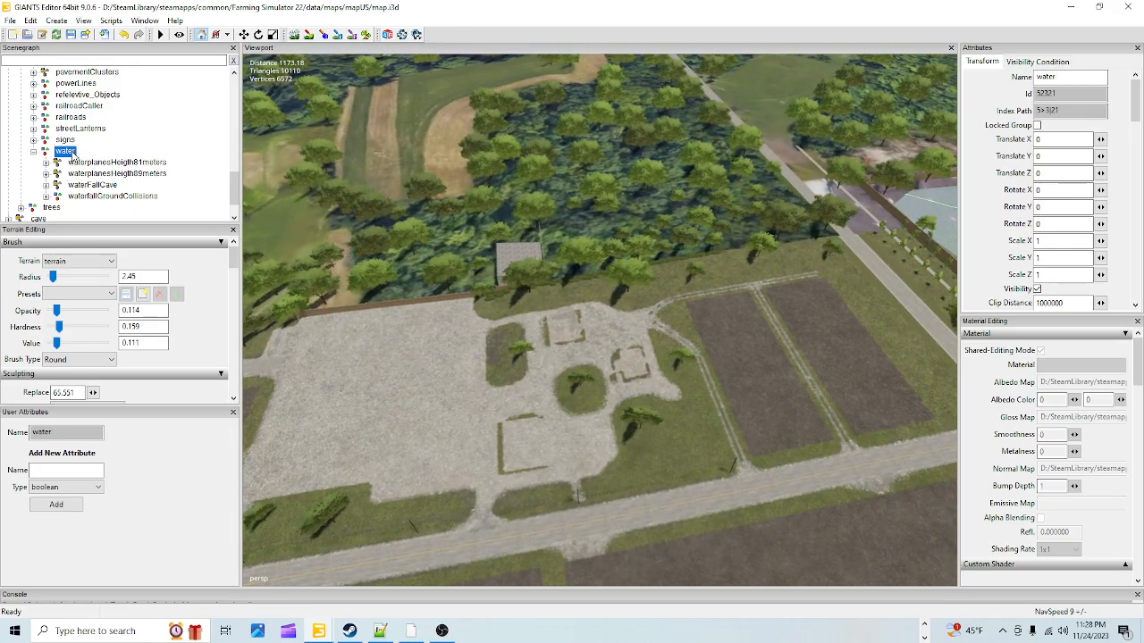
{"action": "left_click", "coordinate": [10, 20]}
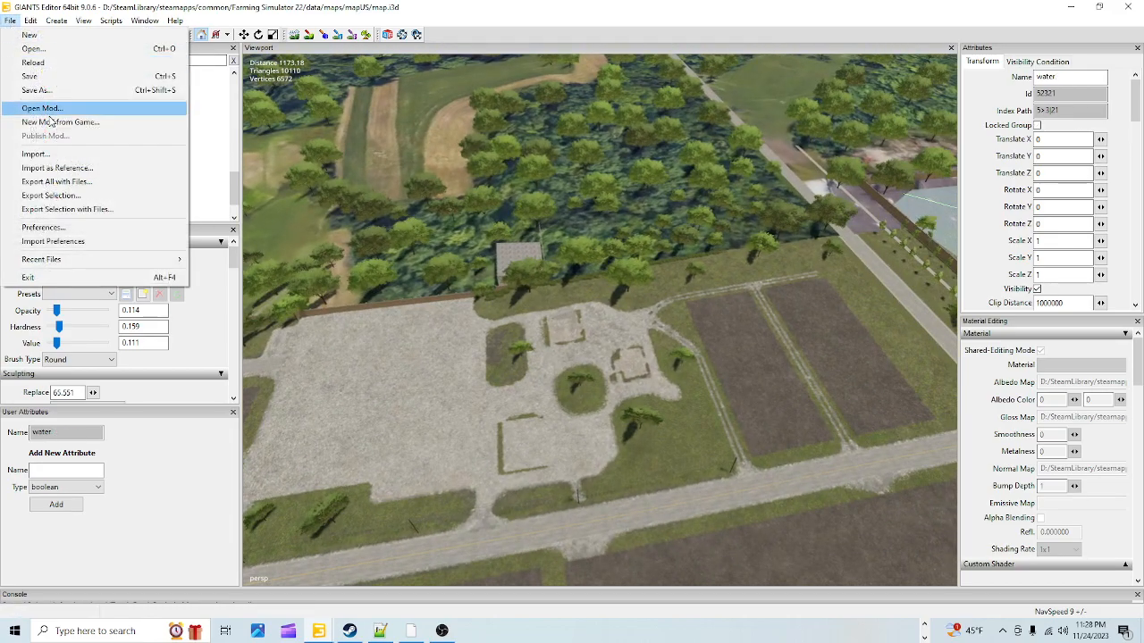
{"action": "left_click", "coordinate": [85, 209]}
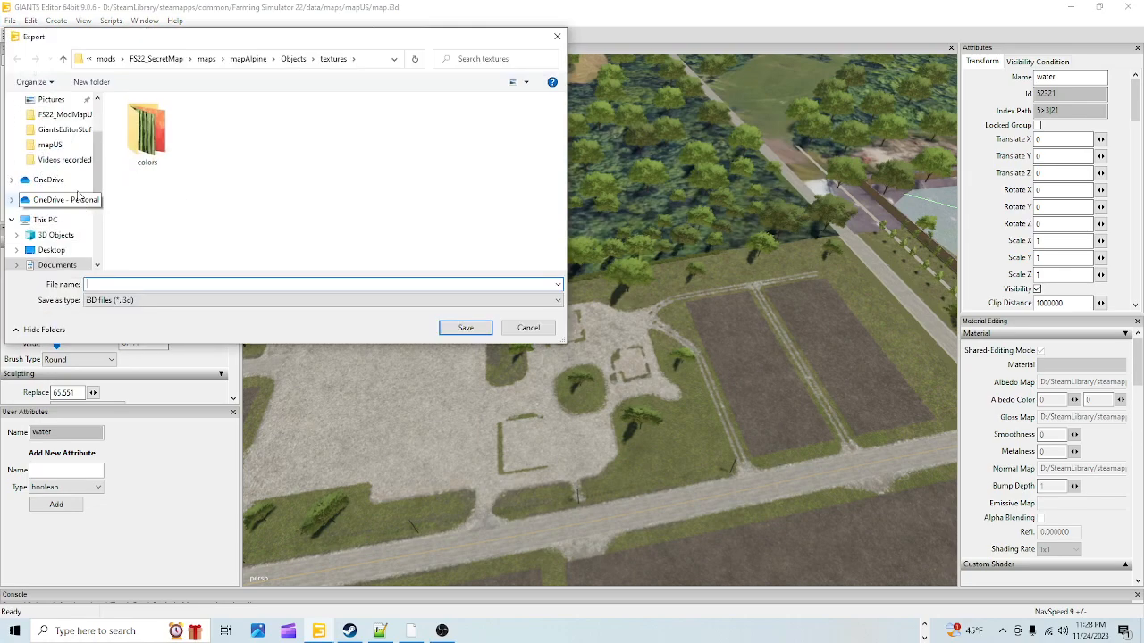
{"action": "scroll", "coordinate": [41, 170], "scroll_direction": "up", "scroll_amount": 2}
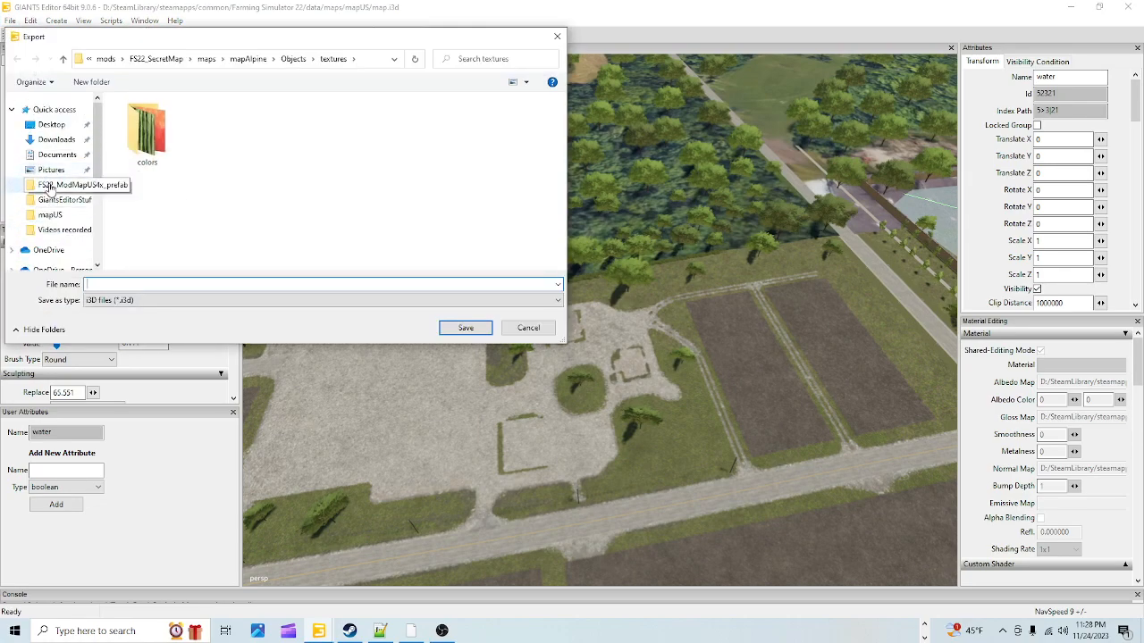
{"action": "left_click", "coordinate": [527, 327]}
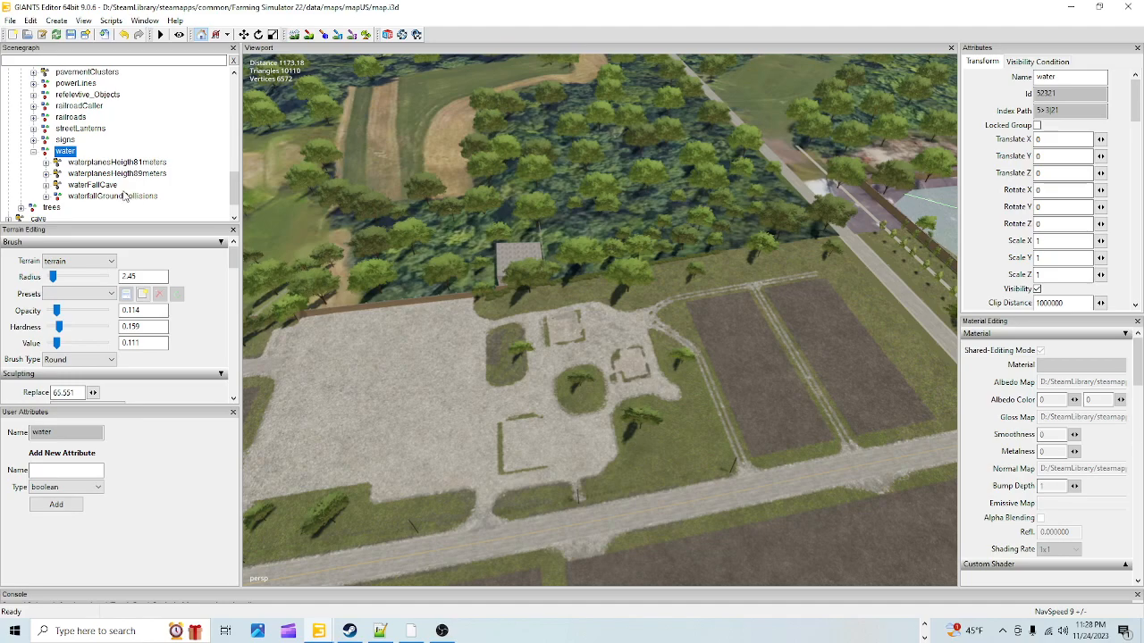
- Start an import and browse New Volume (D:) to SteamLibrary > steamapps > common > Farming Simulator 22 > data
{"action": "left_click", "coordinate": [10, 20]}
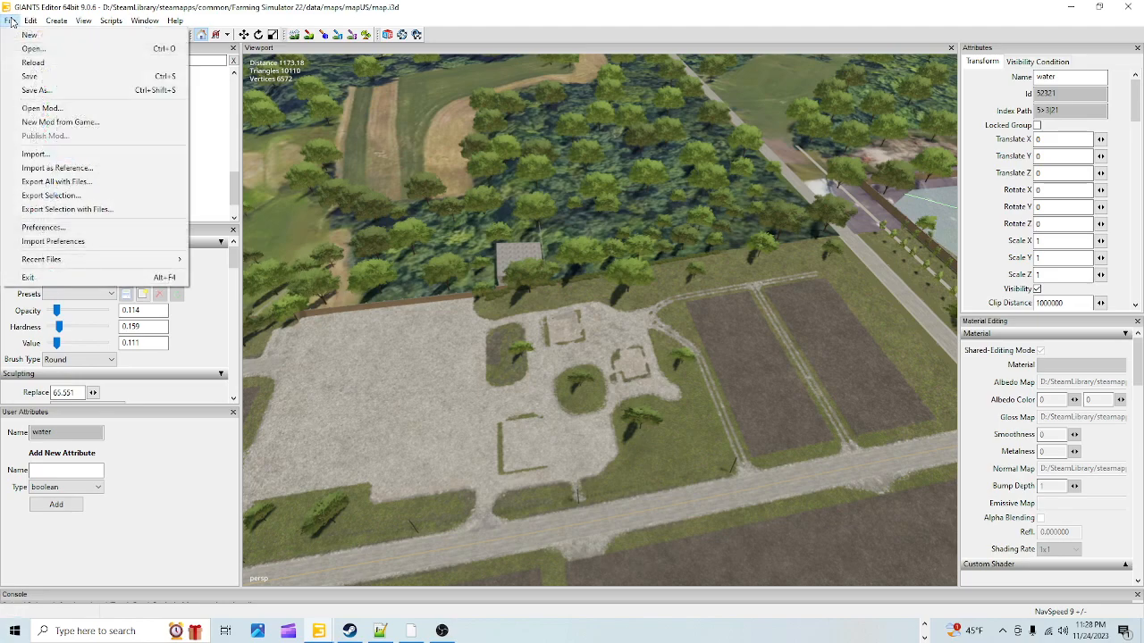
{"action": "left_click", "coordinate": [79, 154]}
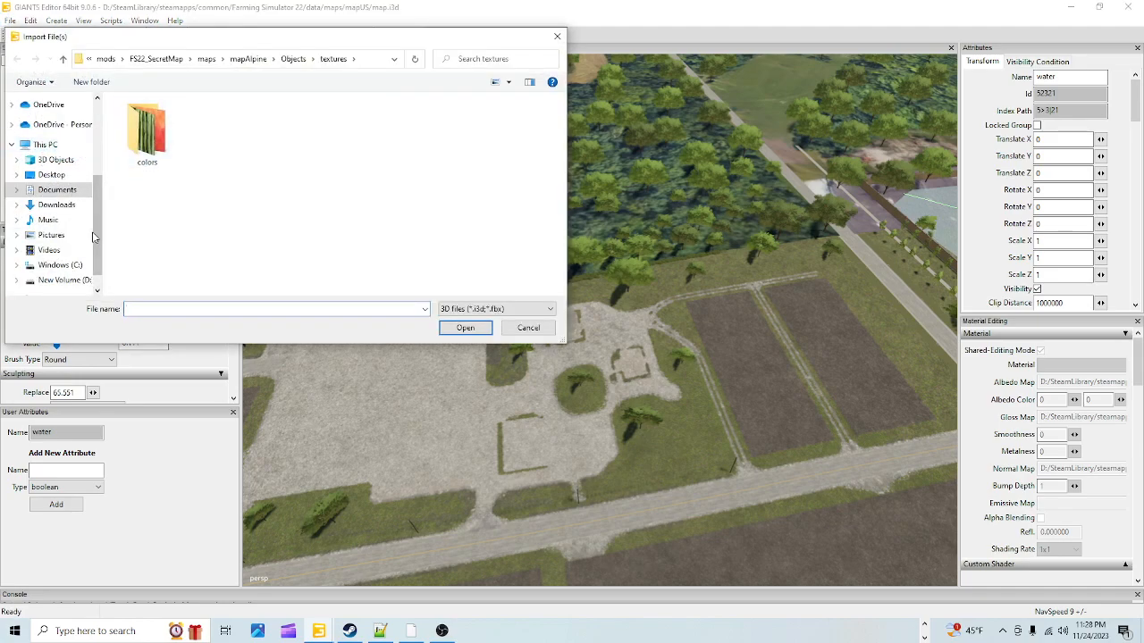
{"action": "left_click", "coordinate": [67, 280]}
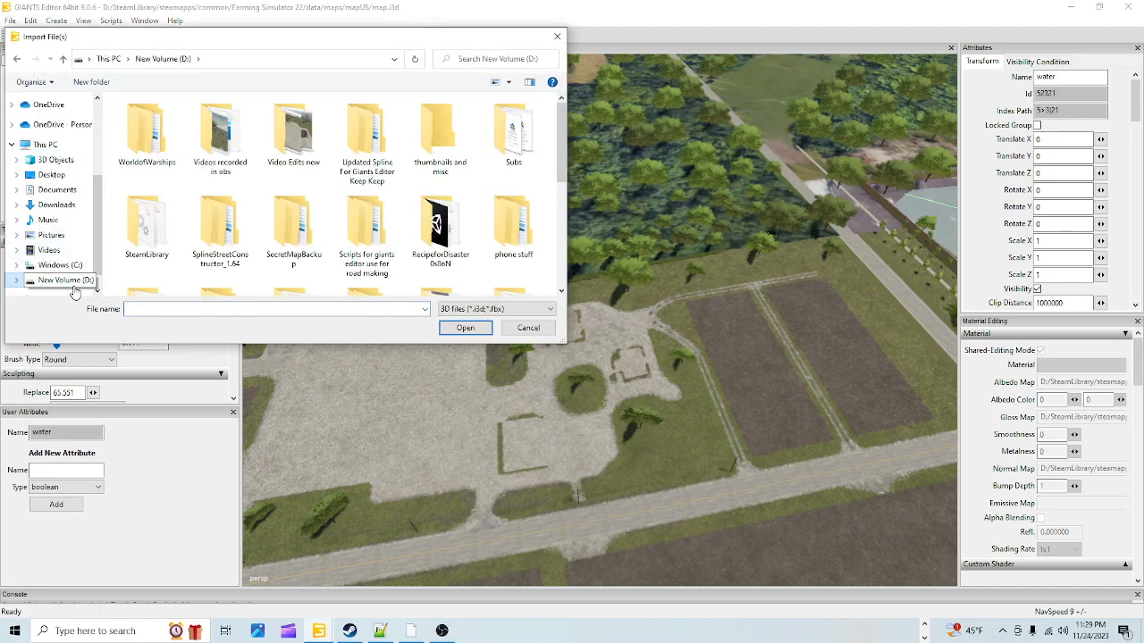
{"action": "double_click", "coordinate": [159, 219]}
{"action": "double_click", "coordinate": [167, 125]}
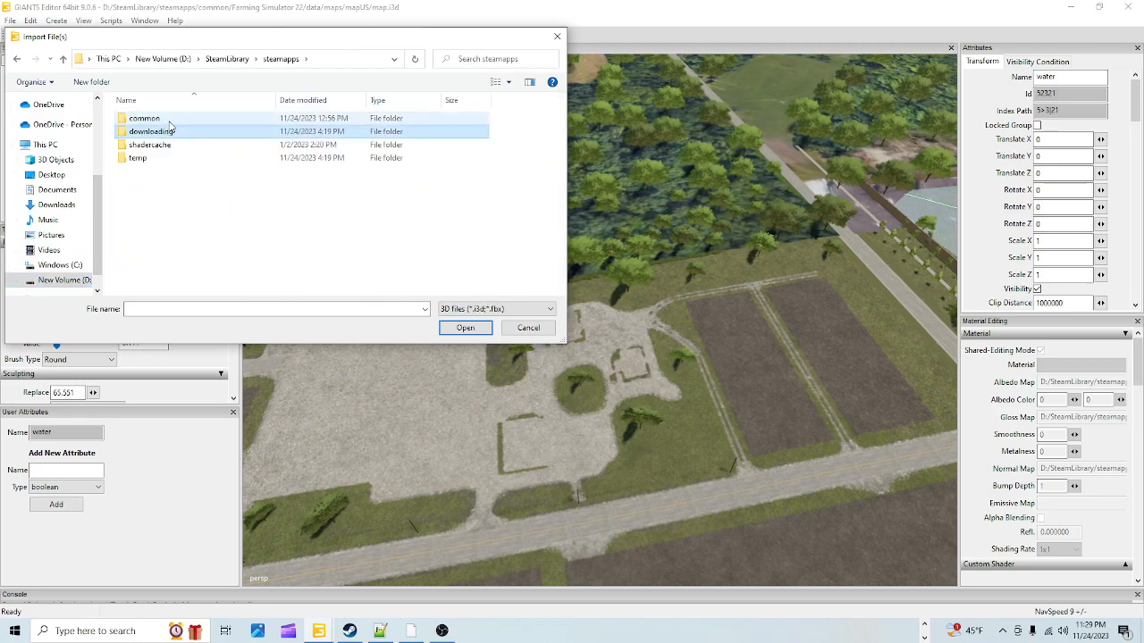
{"action": "double_click", "coordinate": [167, 119]}
{"action": "double_click", "coordinate": [174, 210]}
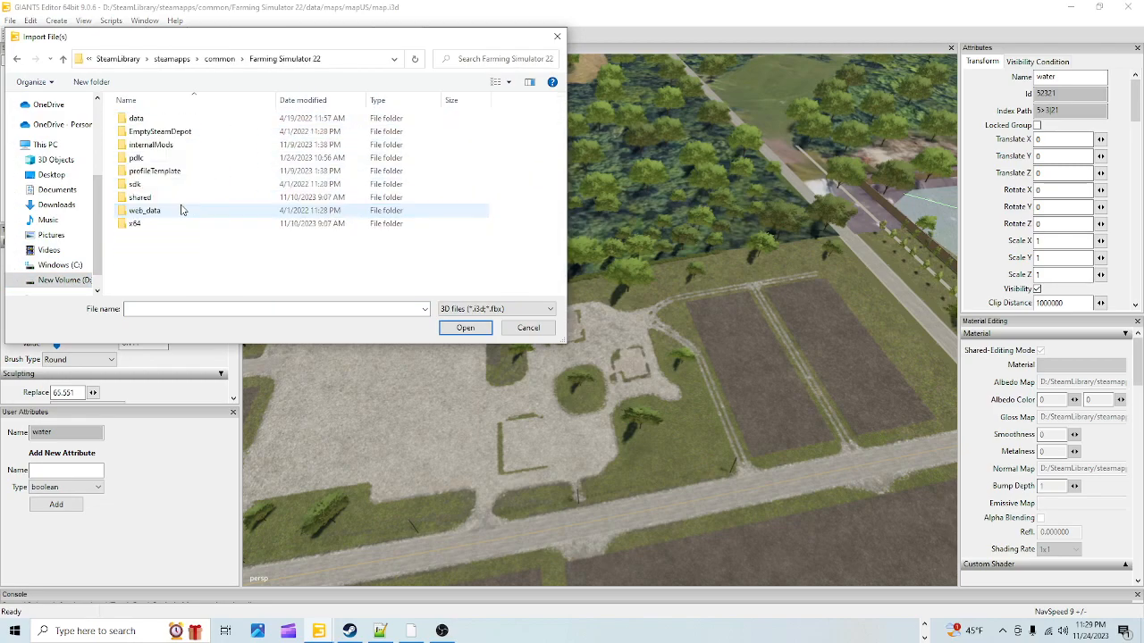
{"action": "double_click", "coordinate": [180, 120]}
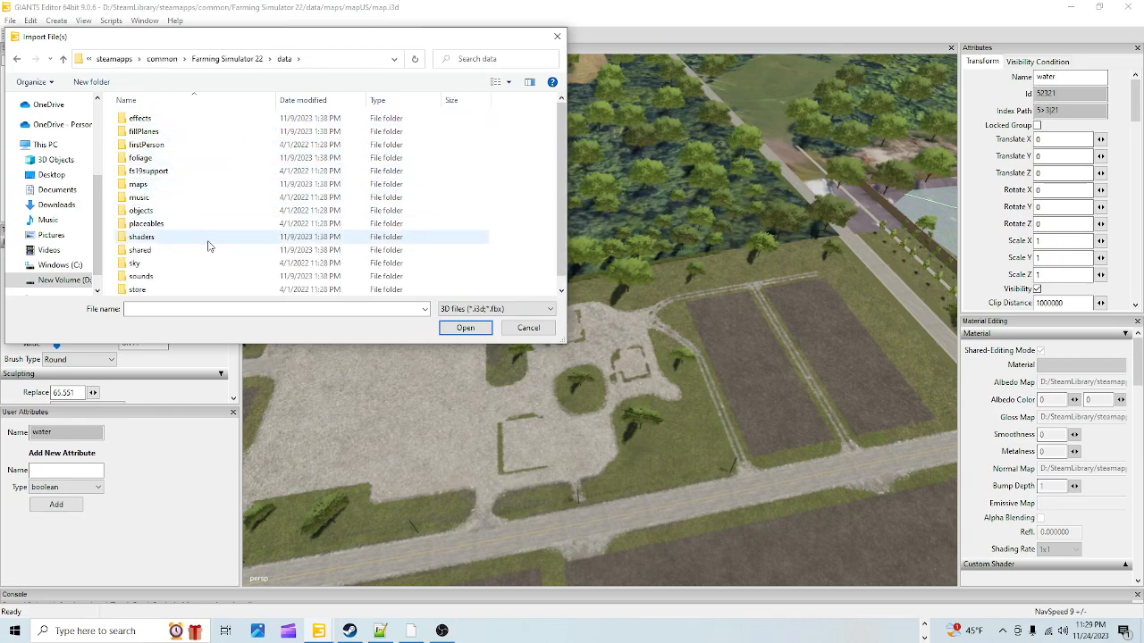
- Look through the objects folder and its cottonModules subfolder, and return to the data folder
{"action": "scroll", "coordinate": [186, 237], "scroll_direction": "down", "scroll_amount": 1}
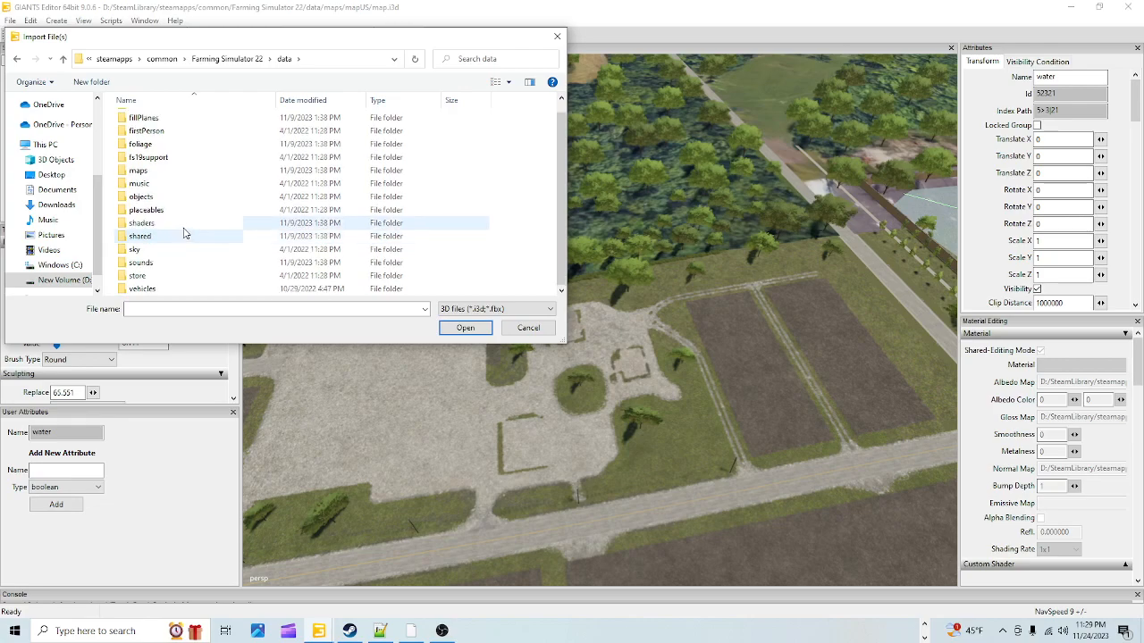
{"action": "double_click", "coordinate": [180, 198]}
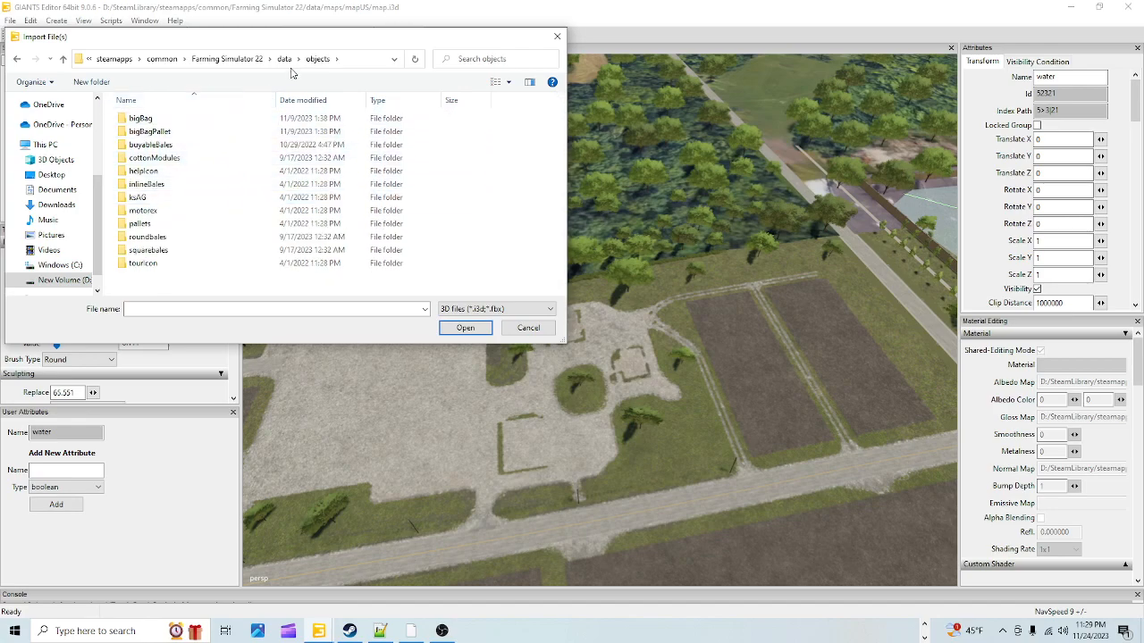
{"action": "double_click", "coordinate": [209, 160]}
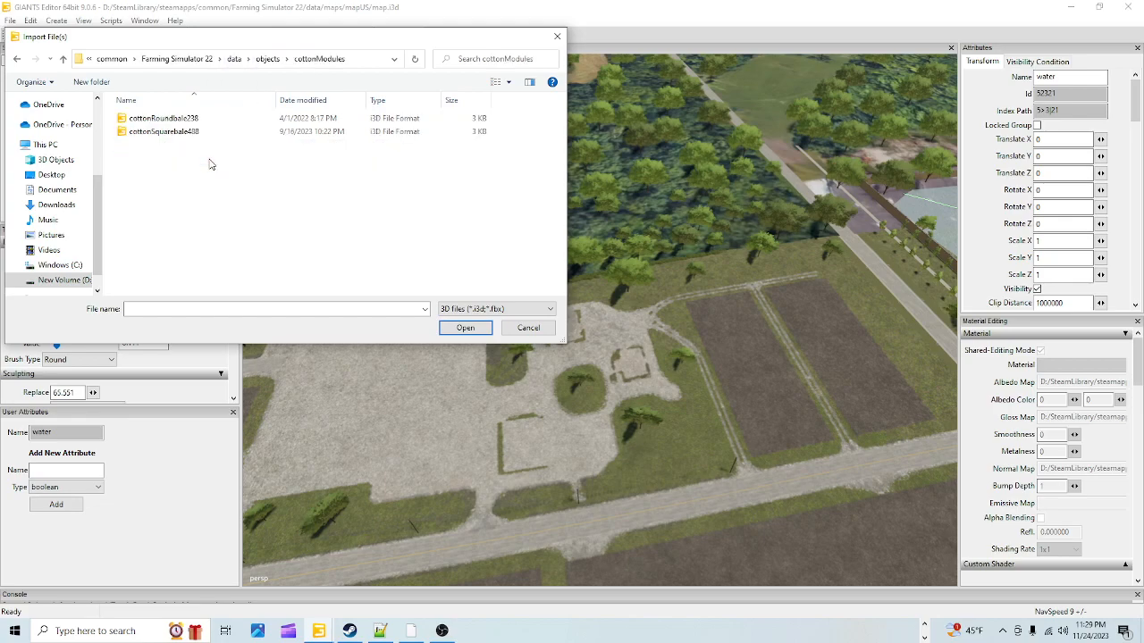
{"action": "left_click", "coordinate": [262, 59]}
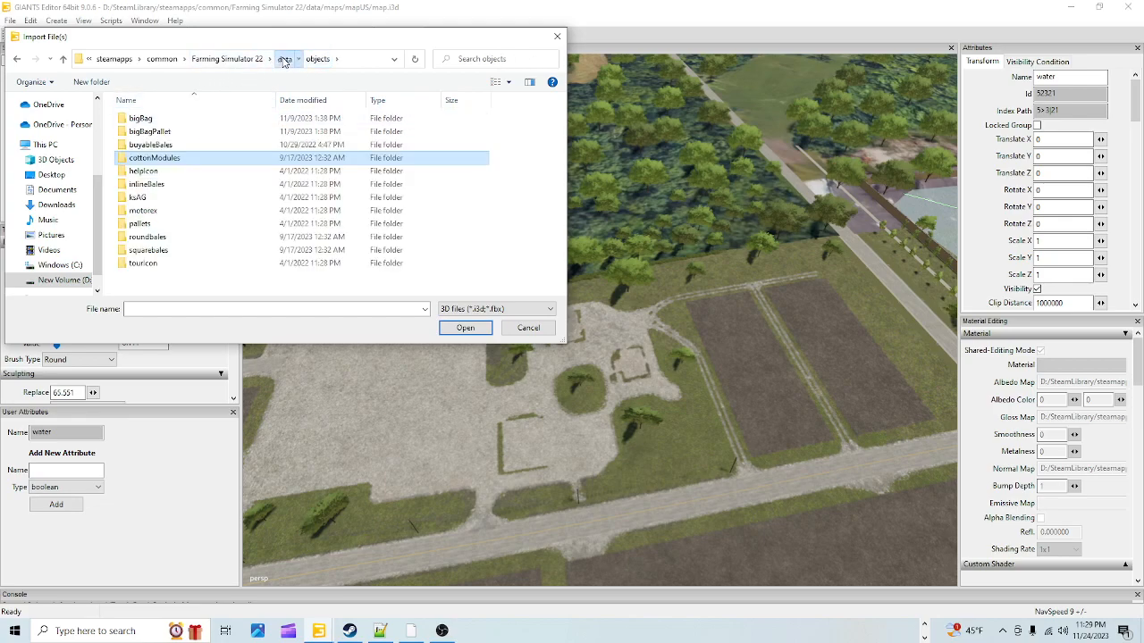
{"action": "left_click", "coordinate": [284, 59]}
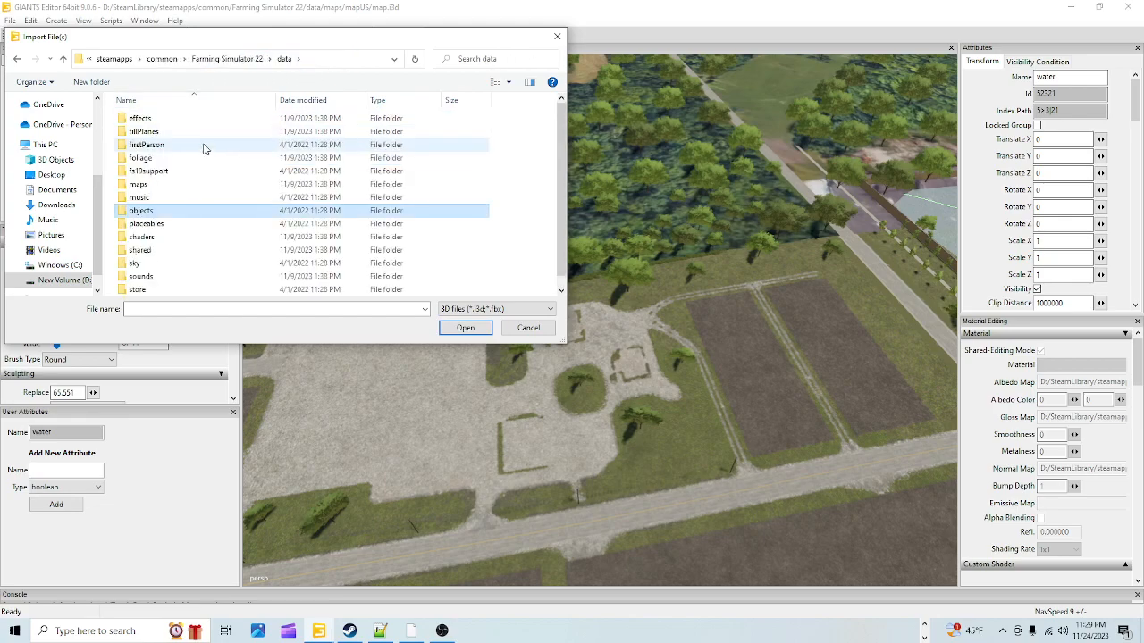
- Open placeables > mapUS, look at the productionPointGrainMill i3D file in its folder, and return to the mapUS folder
{"action": "double_click", "coordinate": [166, 225]}
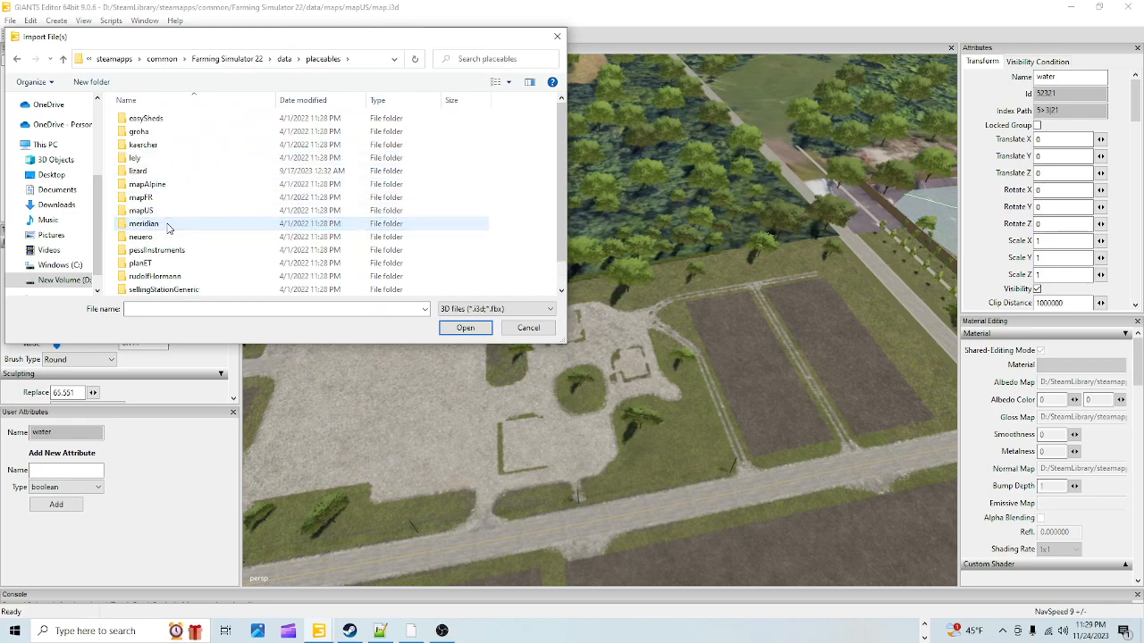
{"action": "double_click", "coordinate": [170, 212]}
{"action": "scroll", "coordinate": [202, 214], "scroll_direction": "up", "scroll_amount": 1}
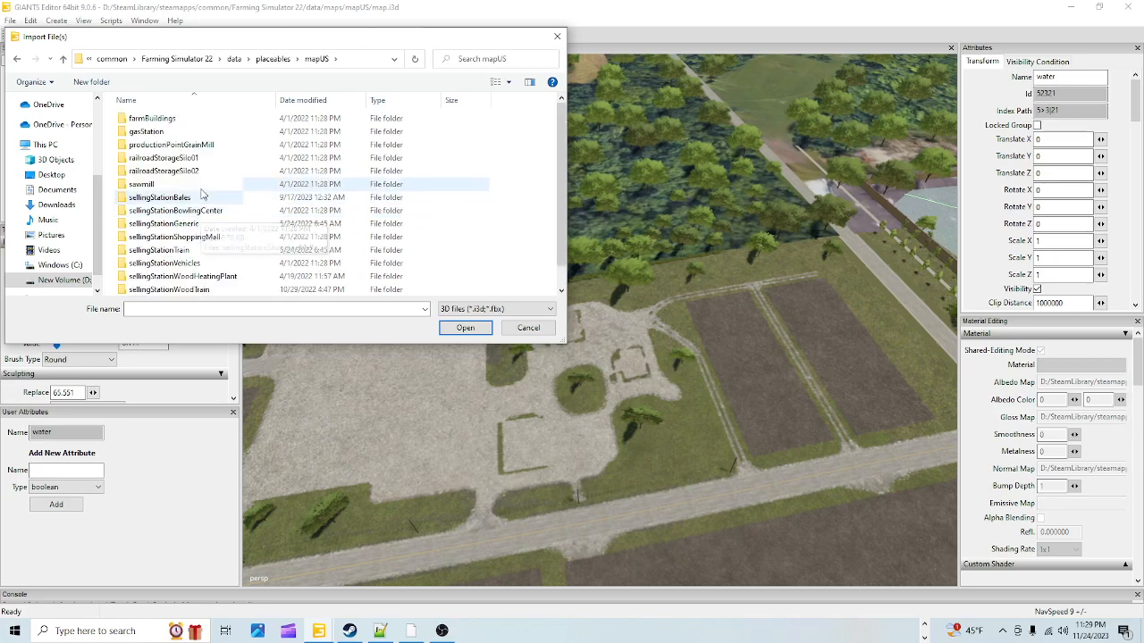
{"action": "left_click", "coordinate": [201, 146]}
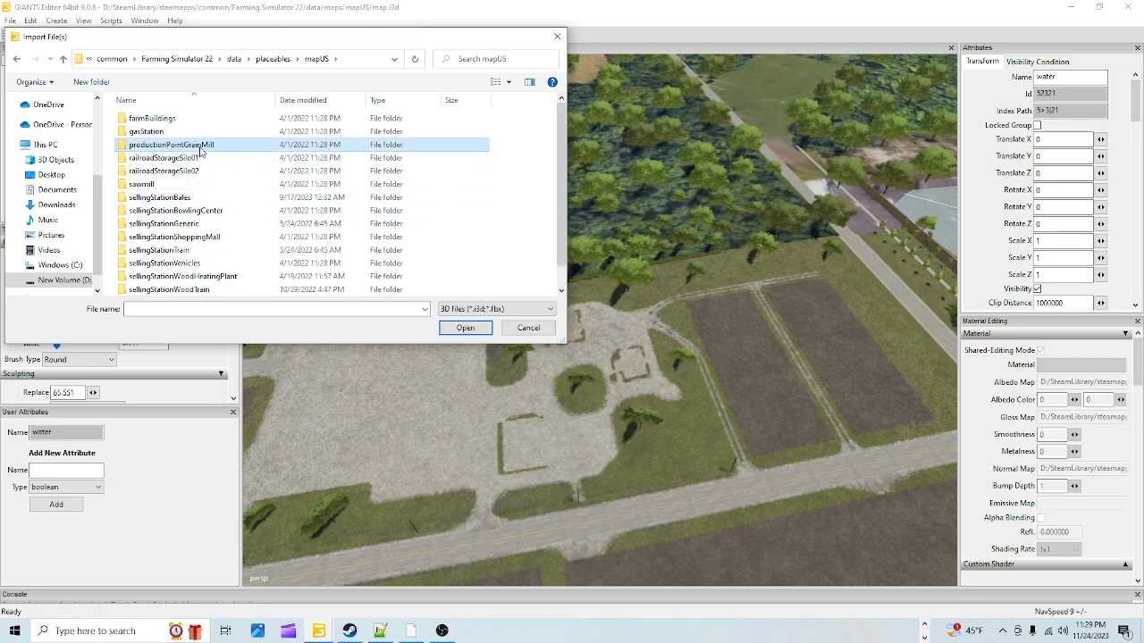
{"action": "double_click", "coordinate": [153, 150]}
{"action": "left_click", "coordinate": [157, 123]}
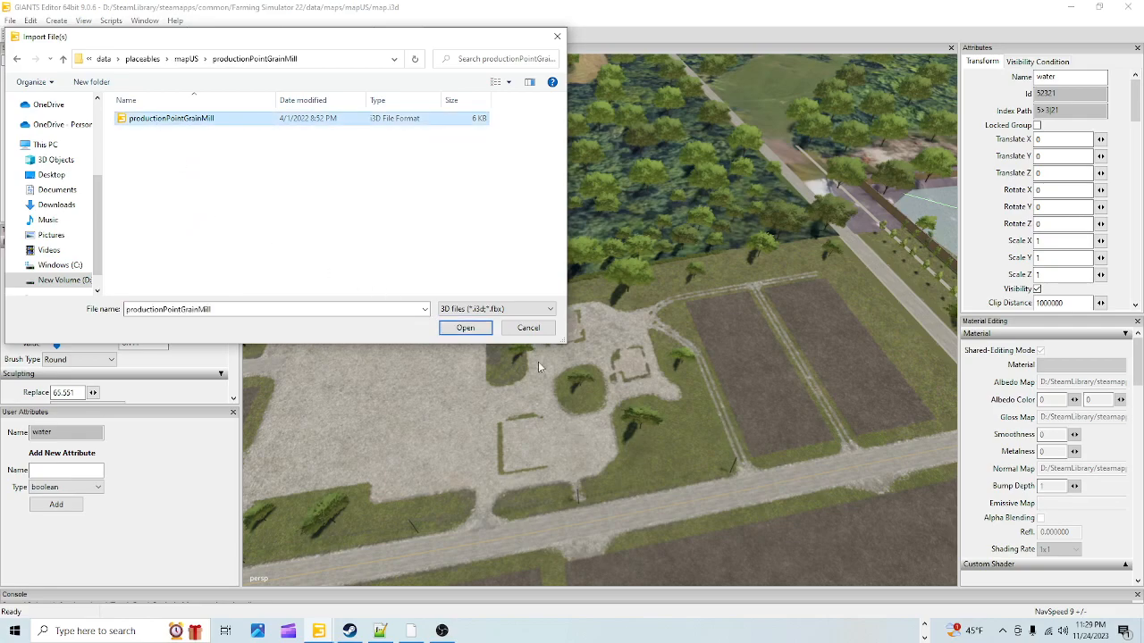
{"action": "left_click", "coordinate": [186, 59]}
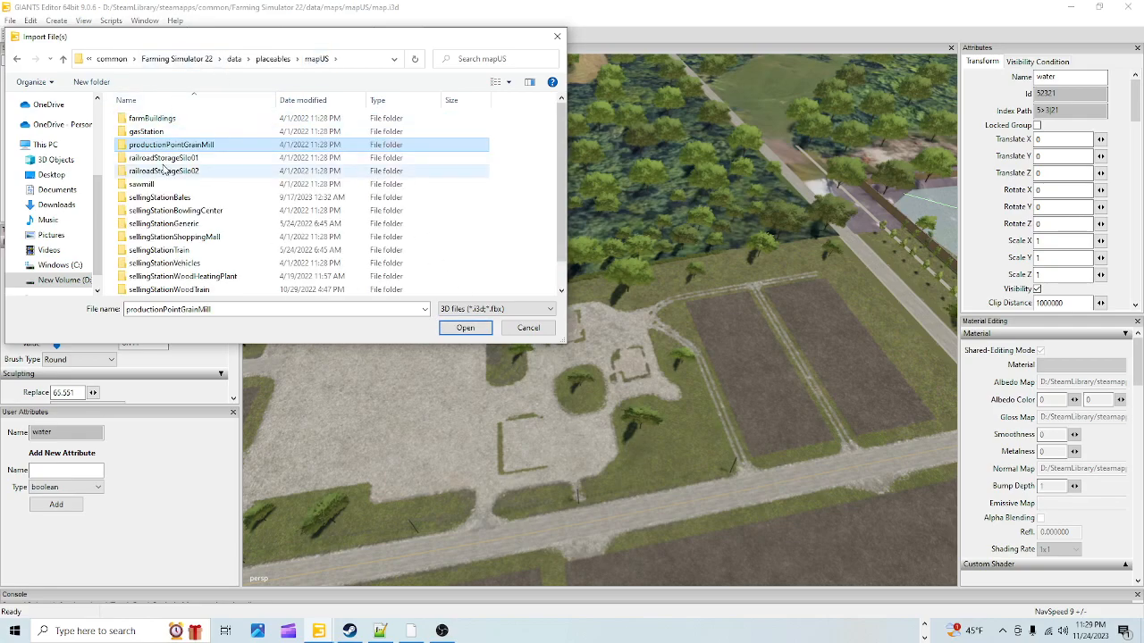
- Look through the remaining folders in placeables > mapUS and cancel the import
{"action": "scroll", "coordinate": [264, 222], "scroll_direction": "down", "scroll_amount": 1}
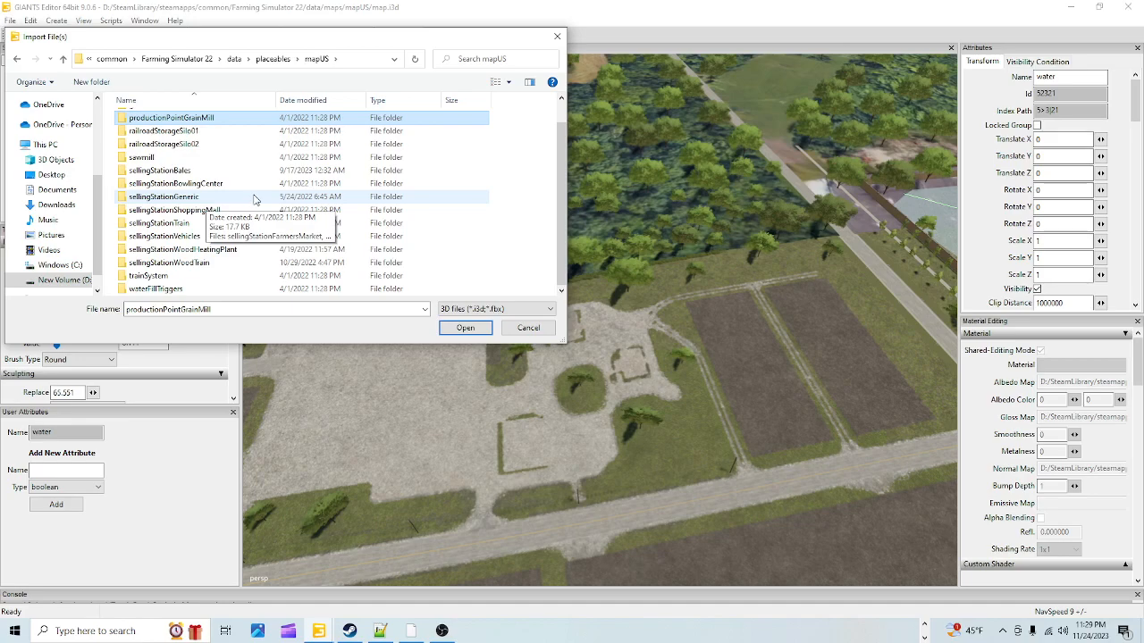
{"action": "left_click", "coordinate": [510, 329]}
- Find the biomass power plant on the map and select the pavement between its cooling towers and main building
{"action": "left_click_drag", "start_coordinate": [551, 325], "coordinate": [726, 322], "text": "alt"}
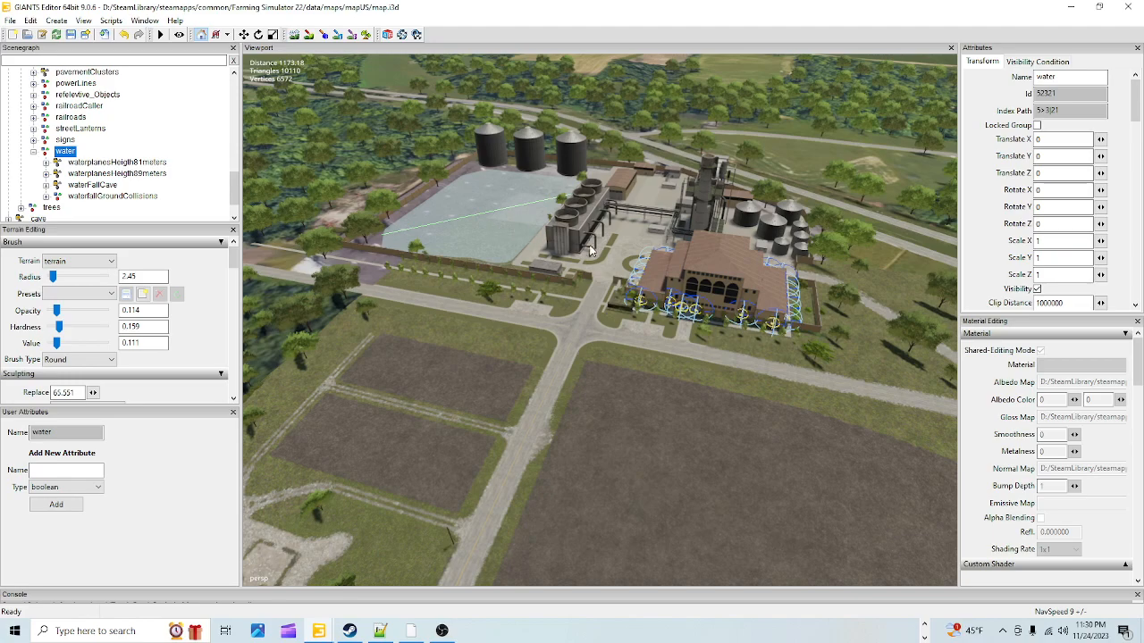
{"action": "left_click_drag", "start_coordinate": [601, 288], "coordinate": [608, 308], "text": "alt"}
{"action": "right_click_drag", "start_coordinate": [471, 449], "coordinate": [868, 4], "text": "alt"}
{"action": "left_click_drag", "start_coordinate": [620, 433], "coordinate": [676, 430], "text": "alt"}
{"action": "right_click_drag", "start_coordinate": [676, 429], "coordinate": [892, 40], "text": "alt"}
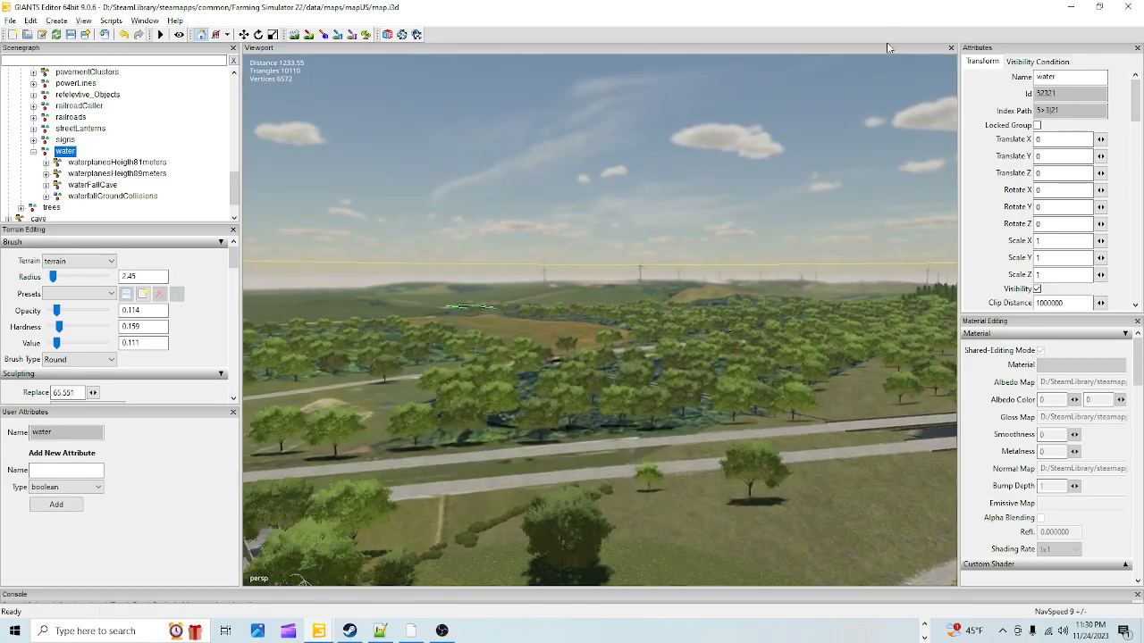
{"action": "left_click_drag", "start_coordinate": [693, 217], "coordinate": [646, 273], "text": "alt"}
{"action": "right_click_drag", "start_coordinate": [646, 272], "coordinate": [436, 452], "text": "alt"}
{"action": "left_click_drag", "start_coordinate": [436, 452], "coordinate": [295, 413], "text": "alt"}
{"action": "right_click_drag", "start_coordinate": [429, 438], "coordinate": [572, 380], "text": "alt"}
{"action": "right_click_drag", "start_coordinate": [535, 510], "coordinate": [606, 393], "text": "alt"}
{"action": "left_click_drag", "start_coordinate": [600, 234], "coordinate": [577, 309], "text": "alt"}
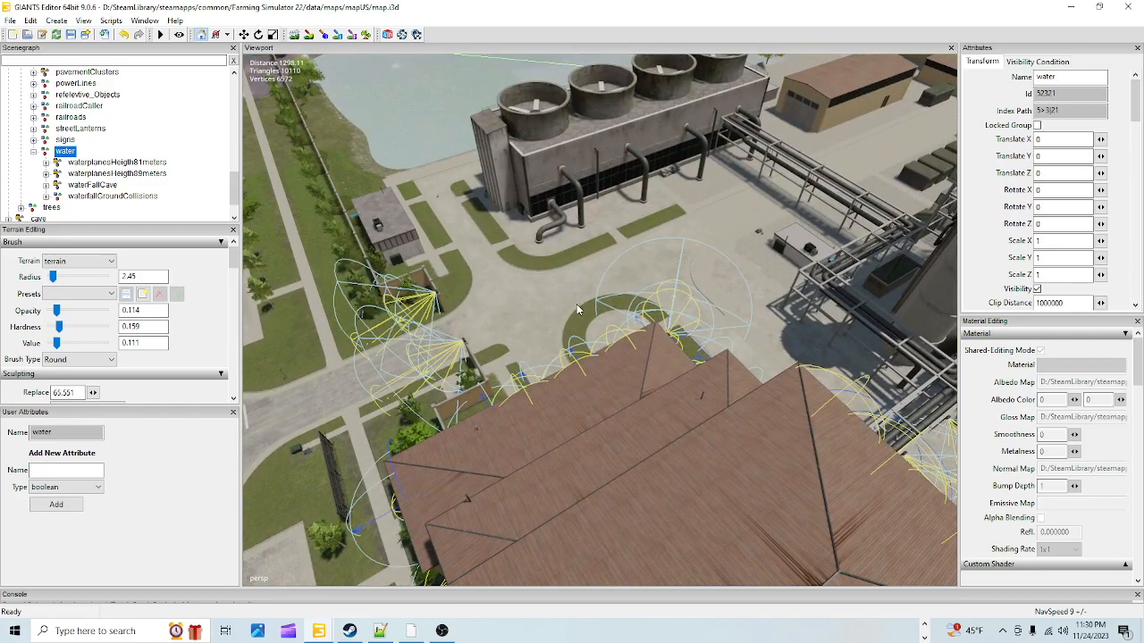
{"action": "left_click", "coordinate": [602, 257]}
{"action": "left_click_drag", "start_coordinate": [603, 257], "coordinate": [708, 293], "text": "alt"}
{"action": "right_click_drag", "start_coordinate": [708, 297], "coordinate": [486, 420], "text": "alt"}
{"action": "scroll", "coordinate": [113, 127], "scroll_direction": "up", "scroll_amount": 2}
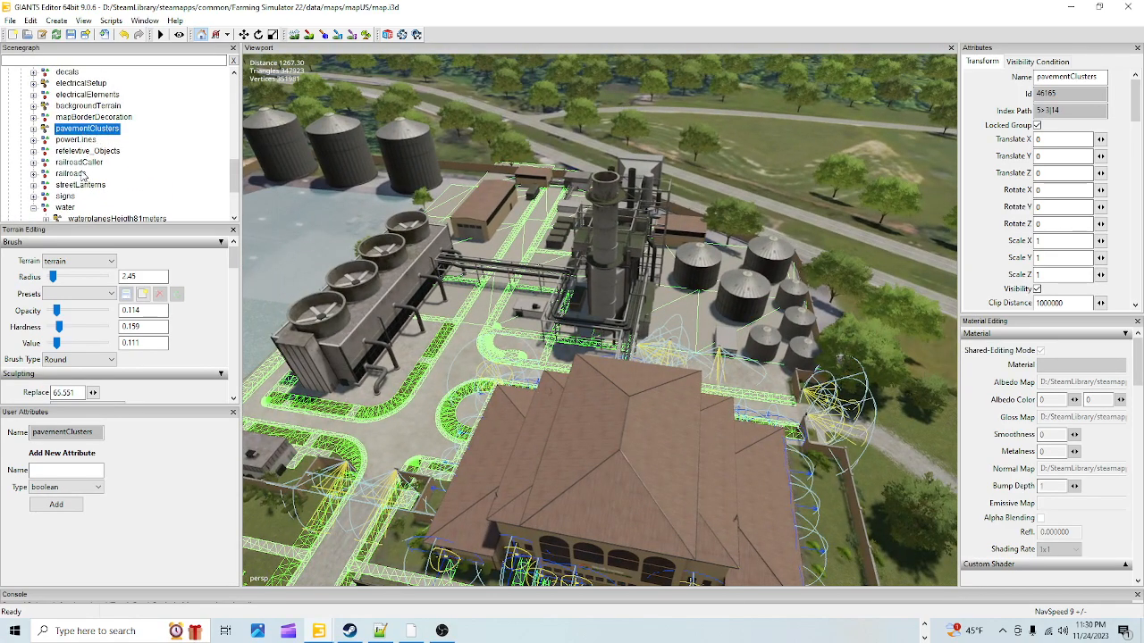
{"action": "scroll", "coordinate": [601, 382], "scroll_direction": "up", "scroll_amount": 2}
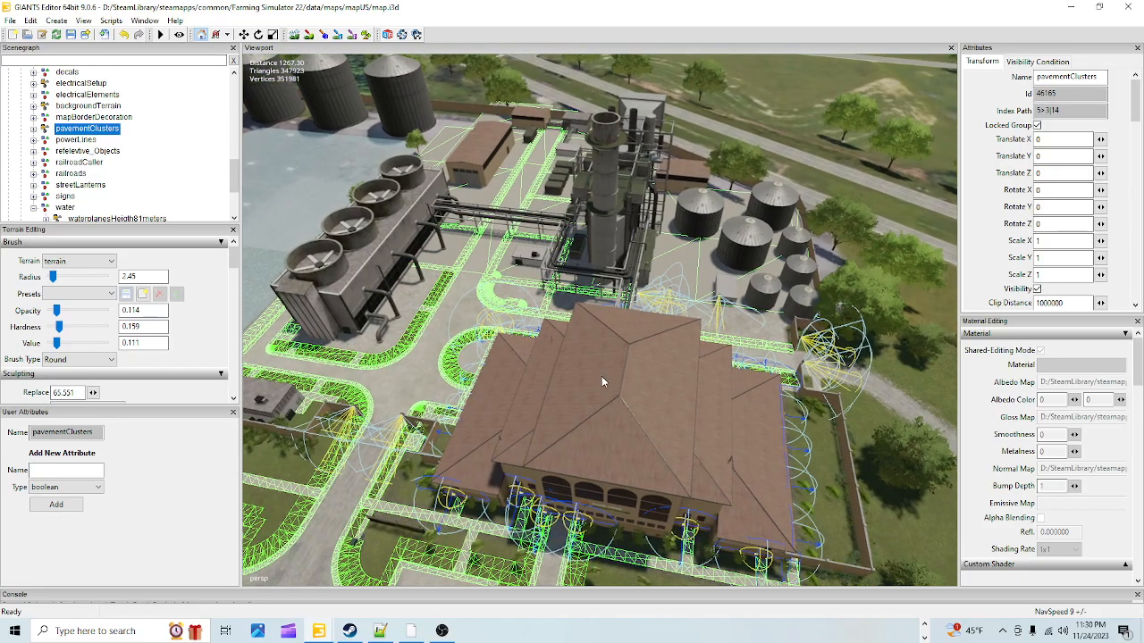
- Examine the extent of the selected pavement around the power plant's main building, side gate and storage silos
{"action": "mouse_move", "coordinate": [558, 369]}
{"action": "left_mouse_down", "text": "alt"}
{"action": "mouse_move", "coordinate": [544, 357]}
{"action": "mouse_move", "coordinate": [550, 370]}
{"action": "left_mouse_up", "text": "alt"}
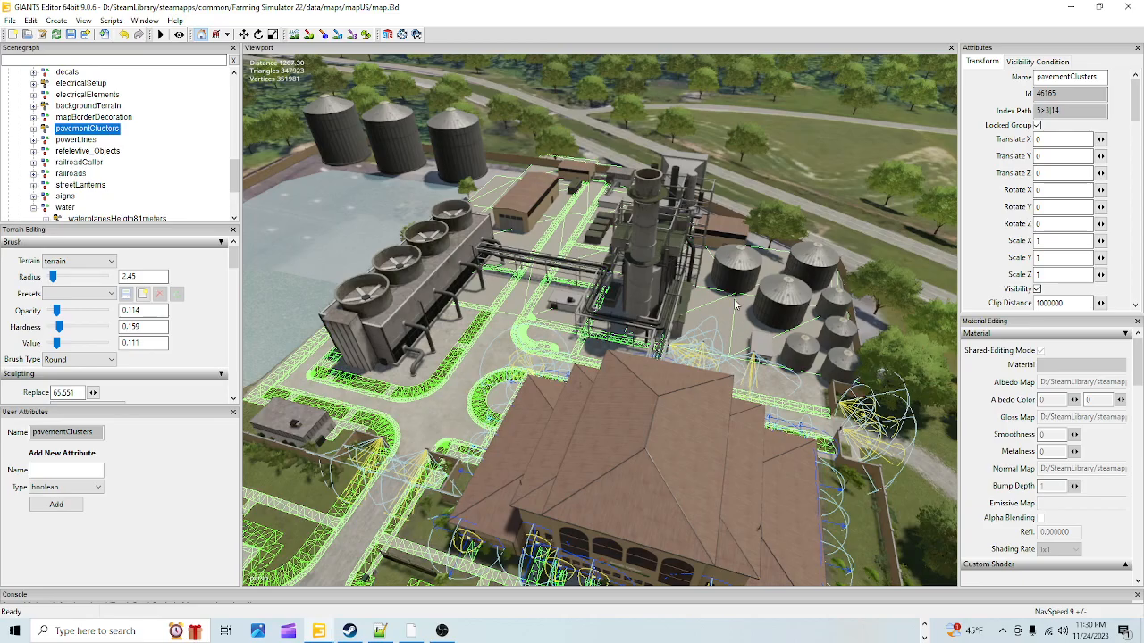
{"action": "left_click_drag", "start_coordinate": [597, 286], "coordinate": [640, 371], "text": "alt"}
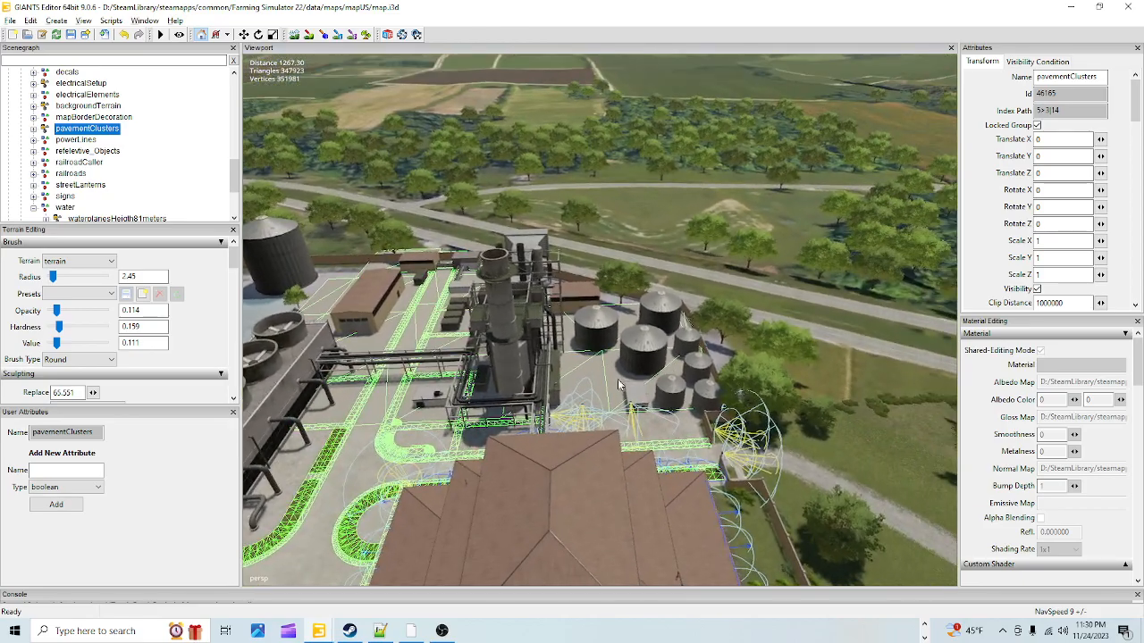
{"action": "right_click_drag", "start_coordinate": [471, 372], "coordinate": [802, 103], "text": "alt"}
{"action": "right_click_drag", "start_coordinate": [420, 390], "coordinate": [813, 170], "text": "alt"}
{"action": "left_click_drag", "start_coordinate": [630, 315], "coordinate": [729, 349], "text": "alt"}
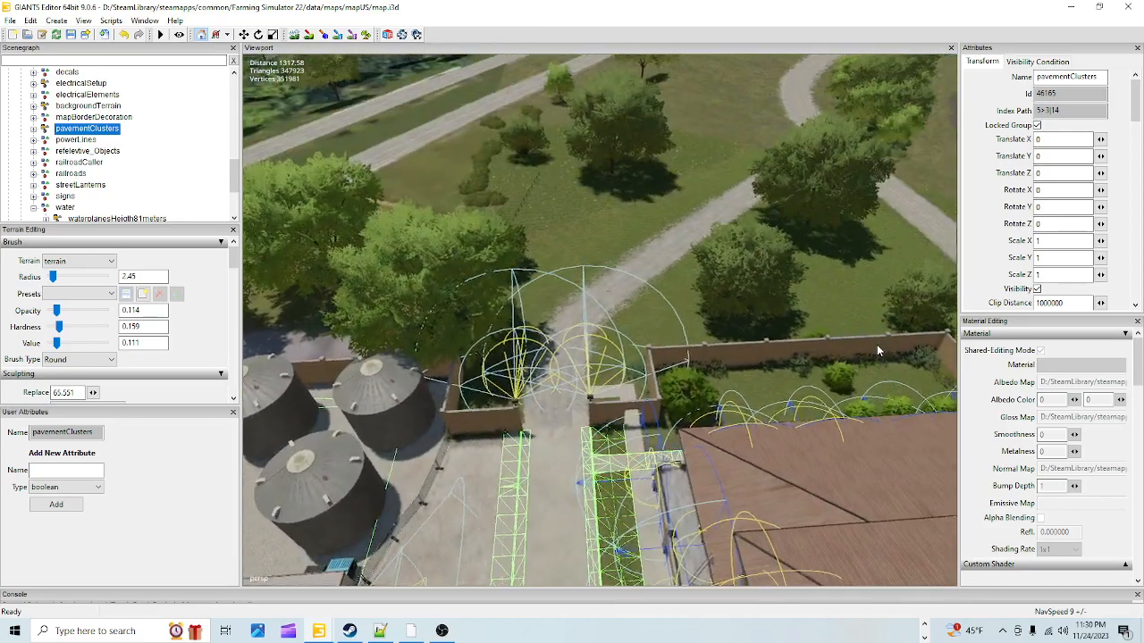
{"action": "right_click_drag", "start_coordinate": [630, 379], "coordinate": [715, 152], "text": "alt"}
{"action": "right_click_drag", "start_coordinate": [664, 268], "coordinate": [742, 107], "text": "alt"}
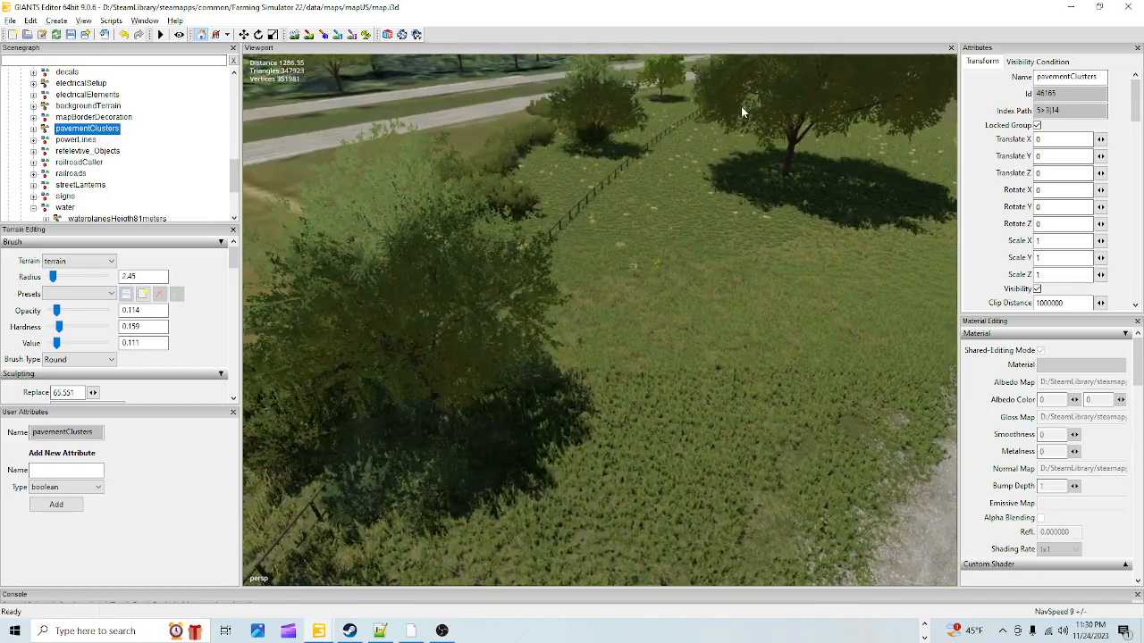
{"action": "left_click_drag", "start_coordinate": [633, 238], "coordinate": [820, 220], "text": "alt"}
{"action": "right_click_drag", "start_coordinate": [819, 220], "coordinate": [523, 349], "text": "alt"}
{"action": "right_click_drag", "start_coordinate": [613, 197], "coordinate": [625, 232], "text": "alt"}
{"action": "right_click_drag", "start_coordinate": [501, 393], "coordinate": [740, 259], "text": "alt"}
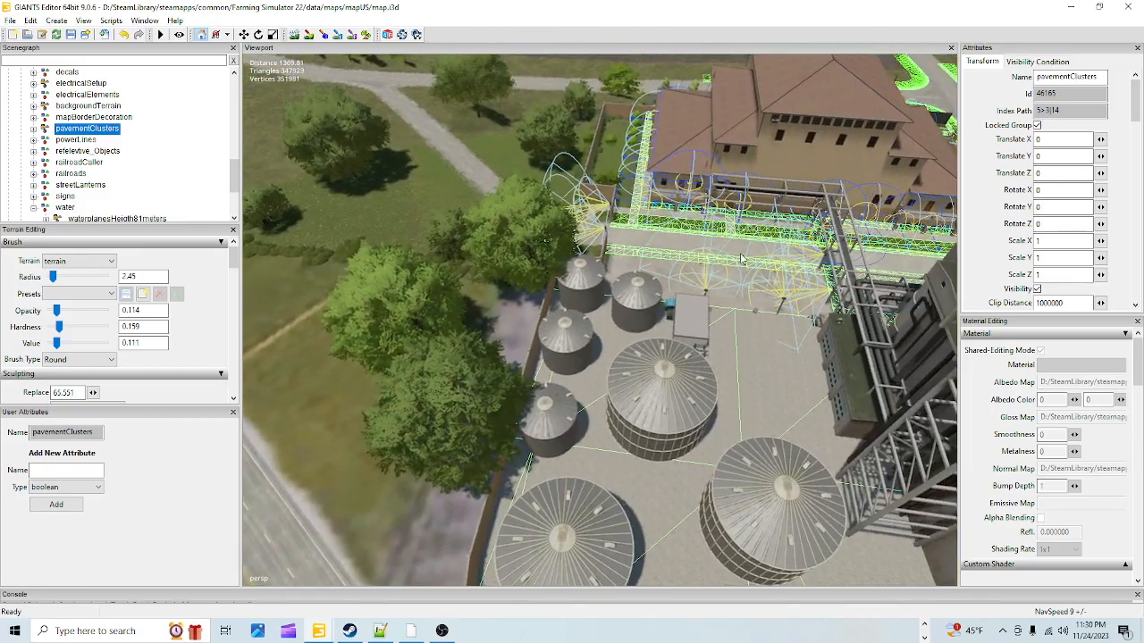
{"action": "left_click_drag", "start_coordinate": [740, 259], "coordinate": [566, 244], "text": "alt"}
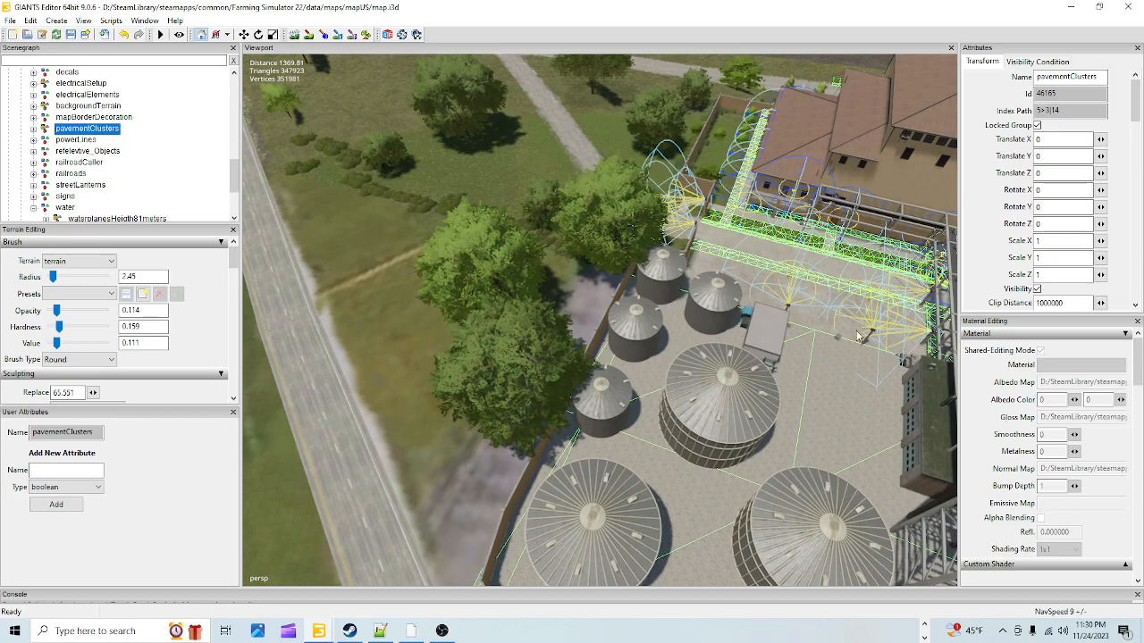
{"action": "left_click_drag", "start_coordinate": [505, 198], "coordinate": [433, 285], "text": "alt"}
{"action": "left_click_drag", "start_coordinate": [587, 220], "coordinate": [569, 261], "text": "alt"}
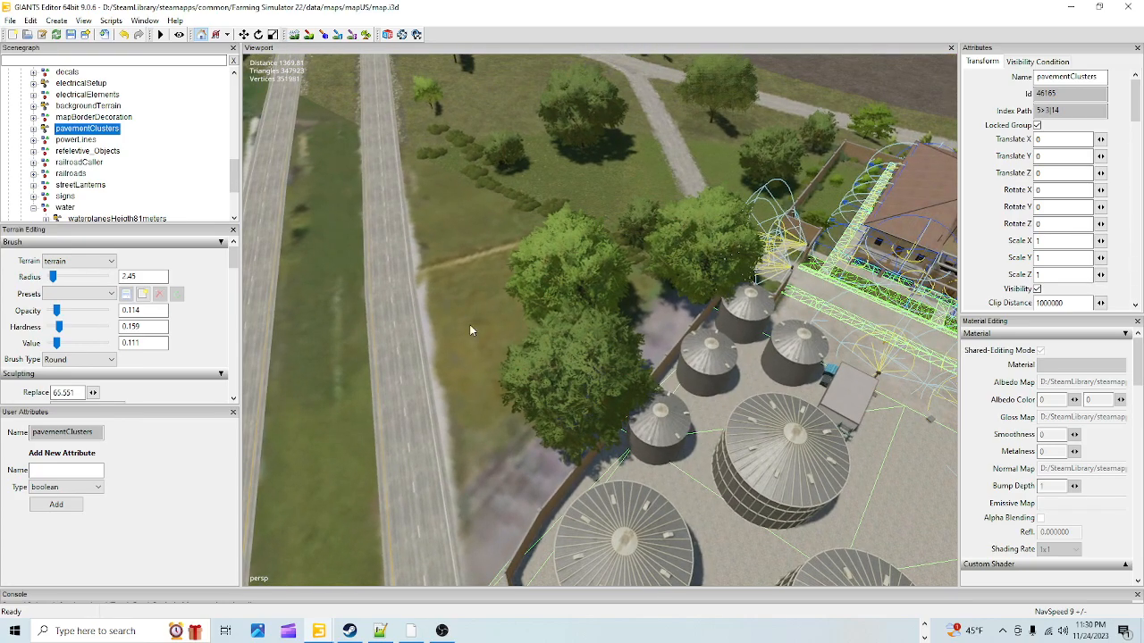
{"action": "left_click_drag", "start_coordinate": [491, 379], "coordinate": [475, 408], "text": "alt"}
{"action": "left_click_drag", "start_coordinate": [407, 351], "coordinate": [670, 367], "text": "alt"}
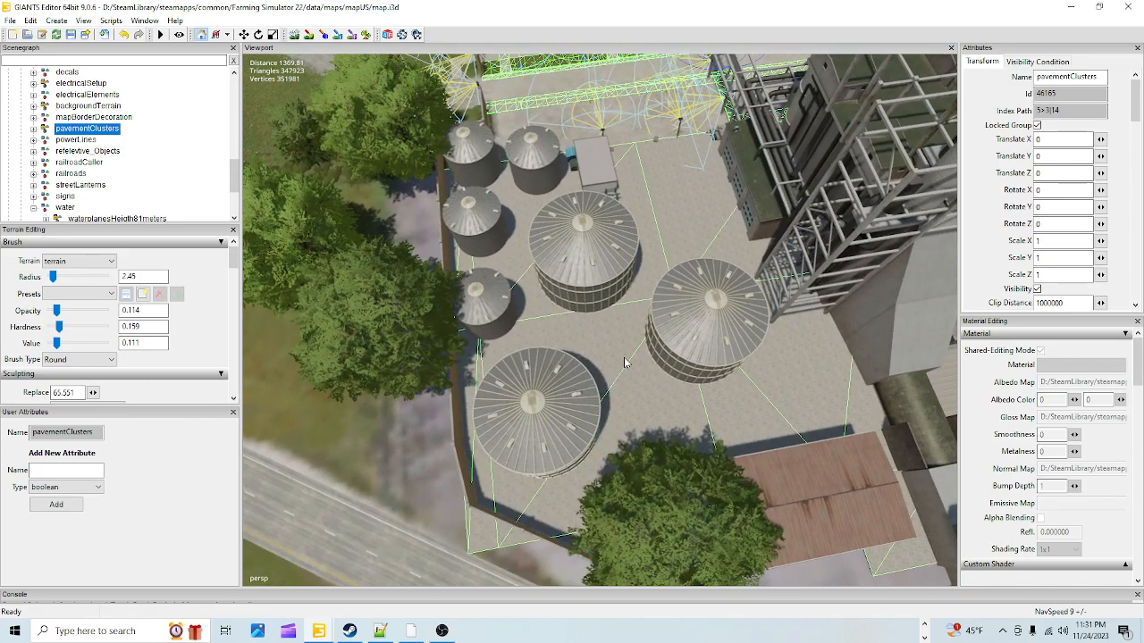
- Inspect the paved ground texture between the large silos at close range
{"action": "scroll", "coordinate": [725, 120], "scroll_direction": "up", "scroll_amount": 10}
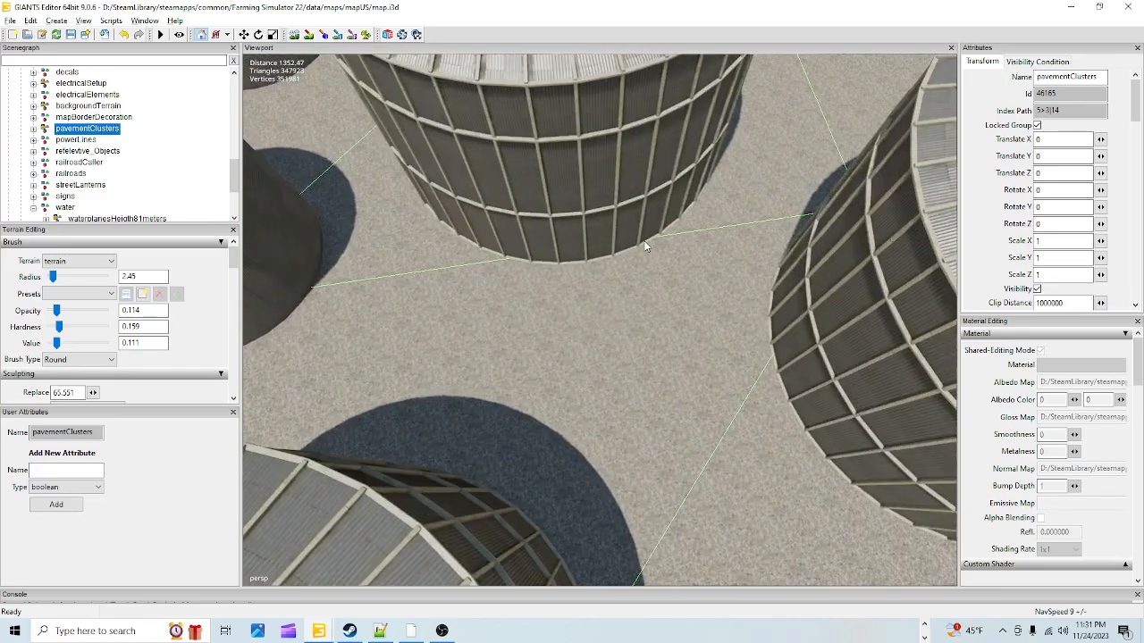
{"action": "scroll", "coordinate": [581, 317], "scroll_direction": "up", "scroll_amount": 4}
{"action": "left_click_drag", "start_coordinate": [600, 319], "coordinate": [689, 243], "text": "alt"}
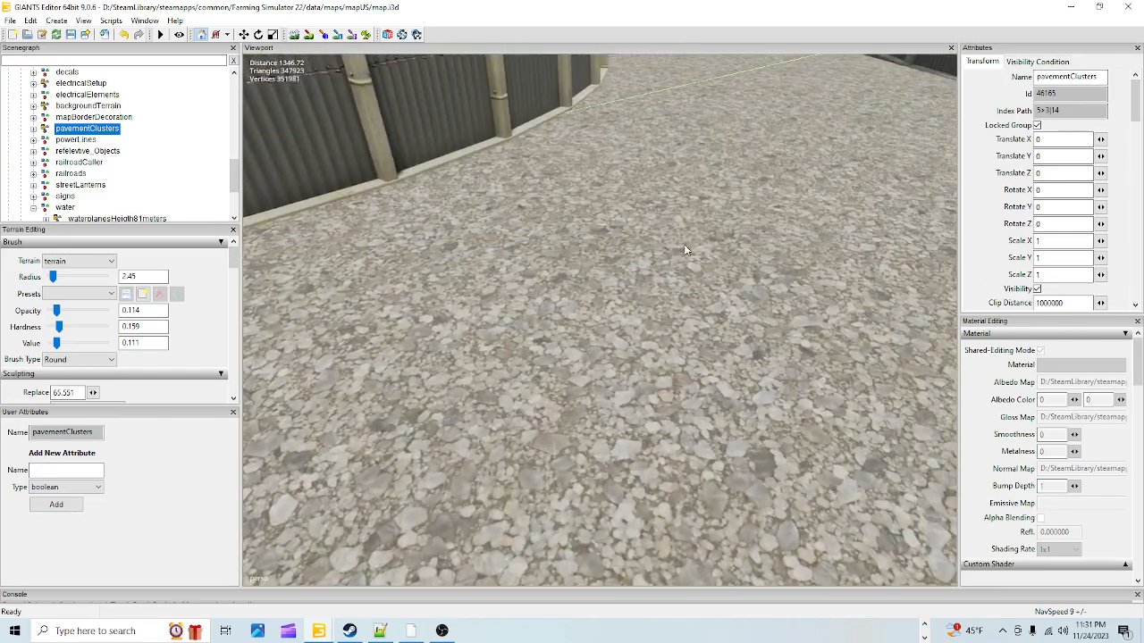
{"action": "scroll", "coordinate": [639, 275], "scroll_direction": "down", "scroll_amount": 8}
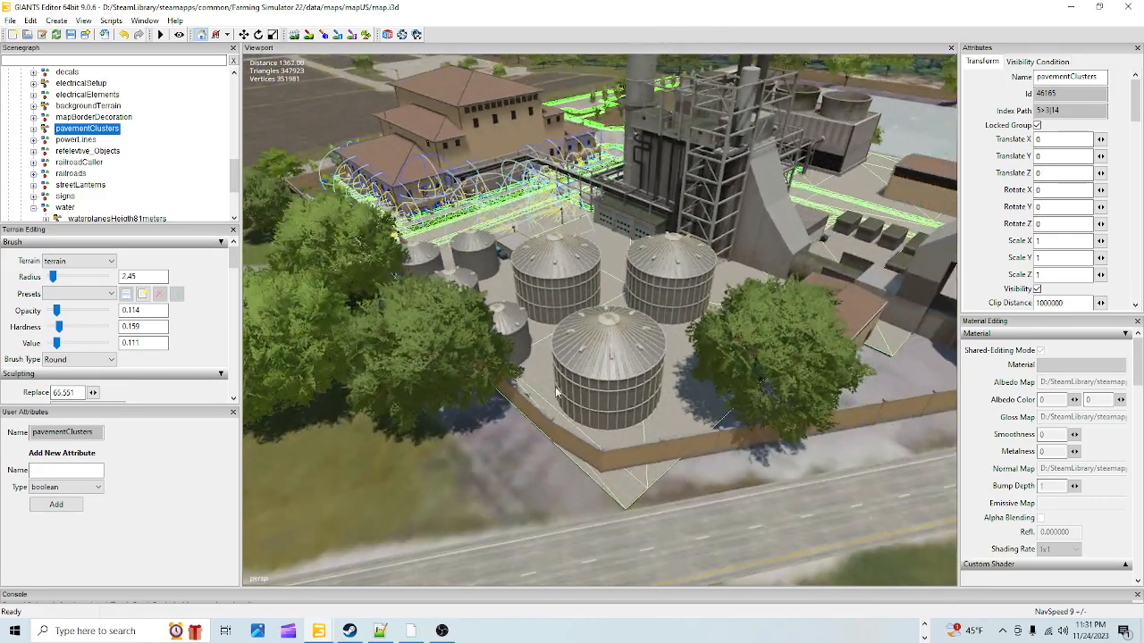
- Examine where the pavement edges extend past the plant's perimeter wall beside the highway
{"action": "left_click_drag", "start_coordinate": [549, 378], "coordinate": [600, 419], "text": "alt"}
{"action": "left_click_drag", "start_coordinate": [611, 368], "coordinate": [655, 403], "text": "alt"}
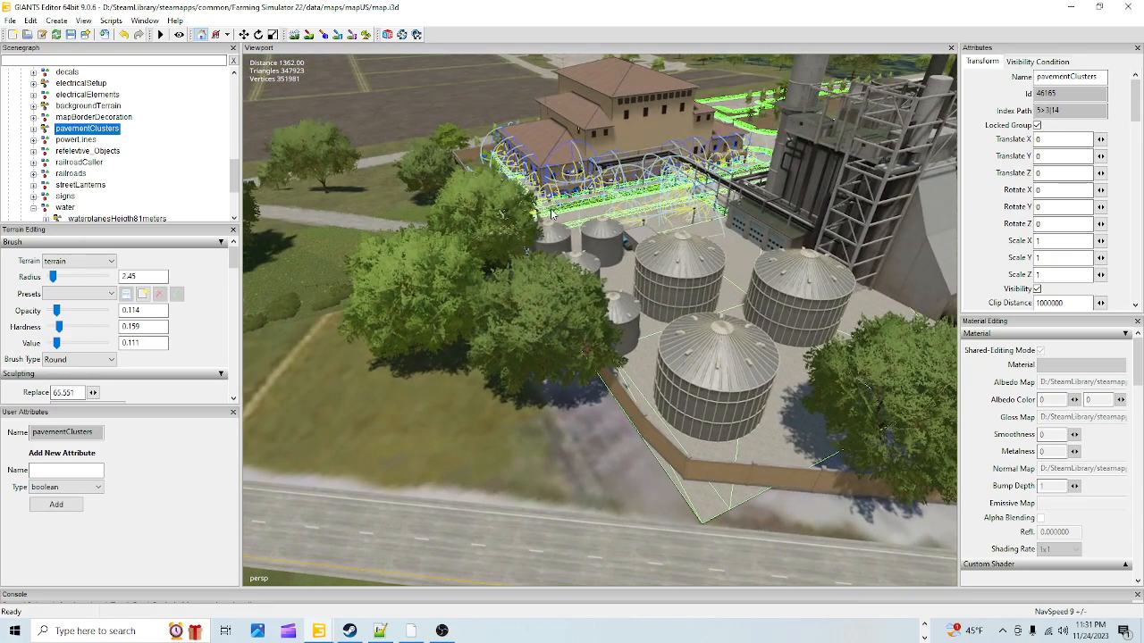
{"action": "left_click_drag", "start_coordinate": [529, 502], "coordinate": [498, 192], "text": "alt"}
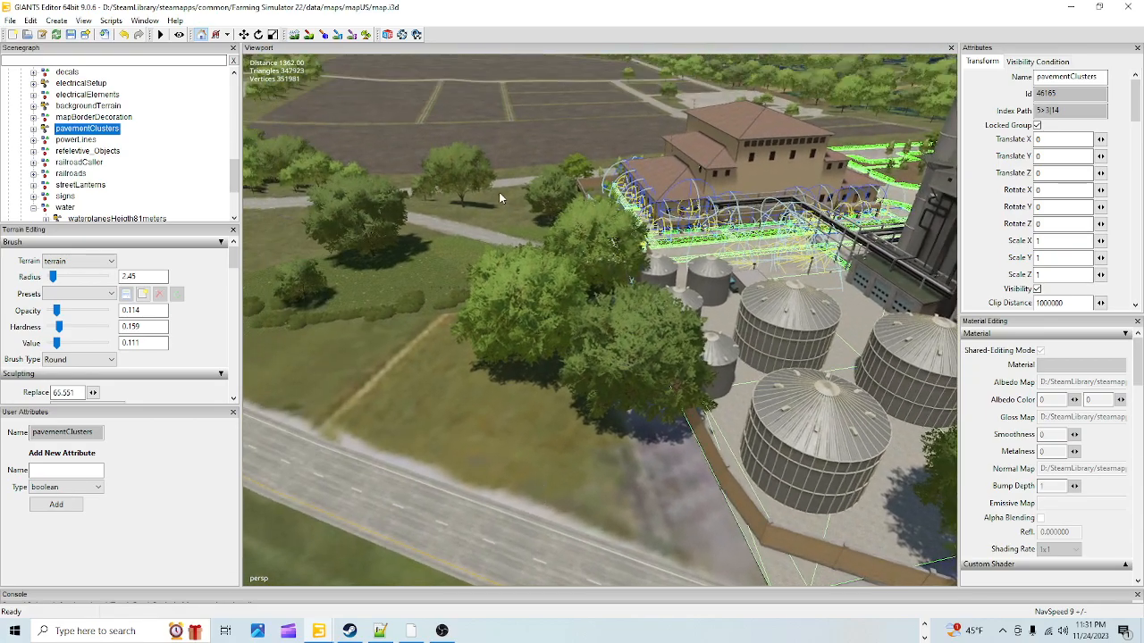
{"action": "left_click_drag", "start_coordinate": [668, 302], "coordinate": [775, 338], "text": "alt"}
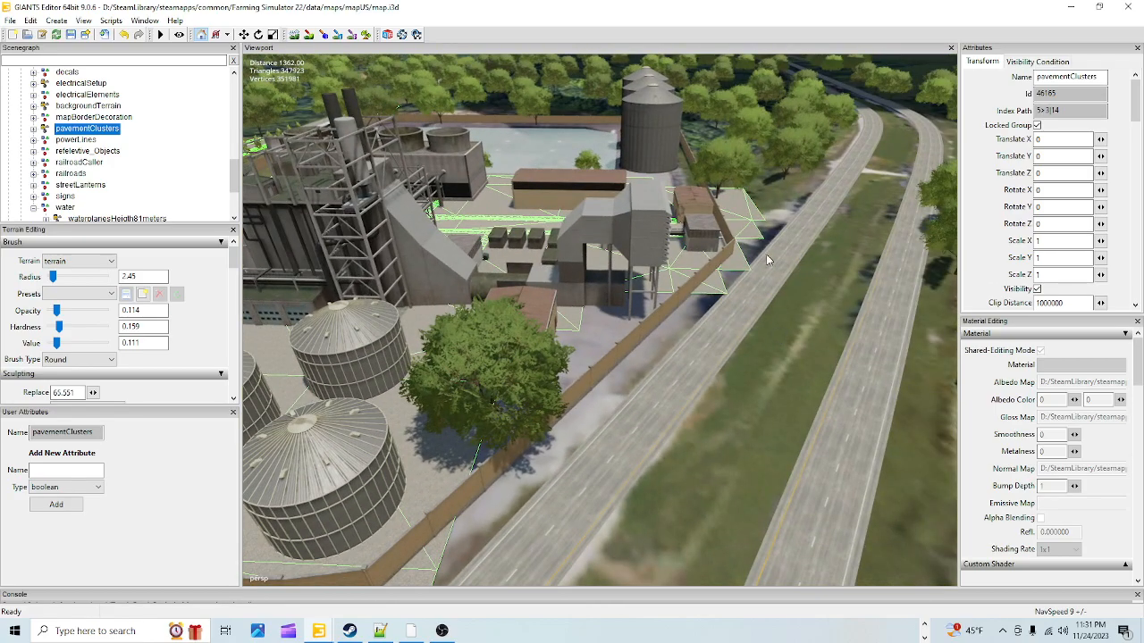
{"action": "left_click_drag", "start_coordinate": [671, 308], "coordinate": [689, 346], "text": "alt"}
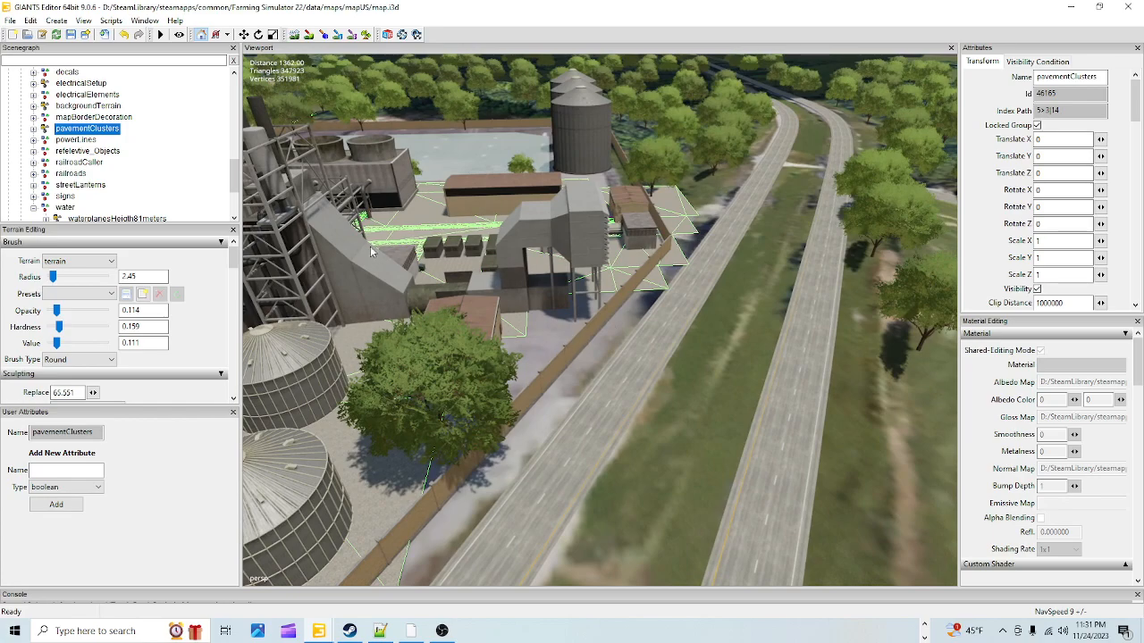
{"action": "left_click_drag", "start_coordinate": [228, 312], "coordinate": [773, 275], "text": "alt"}
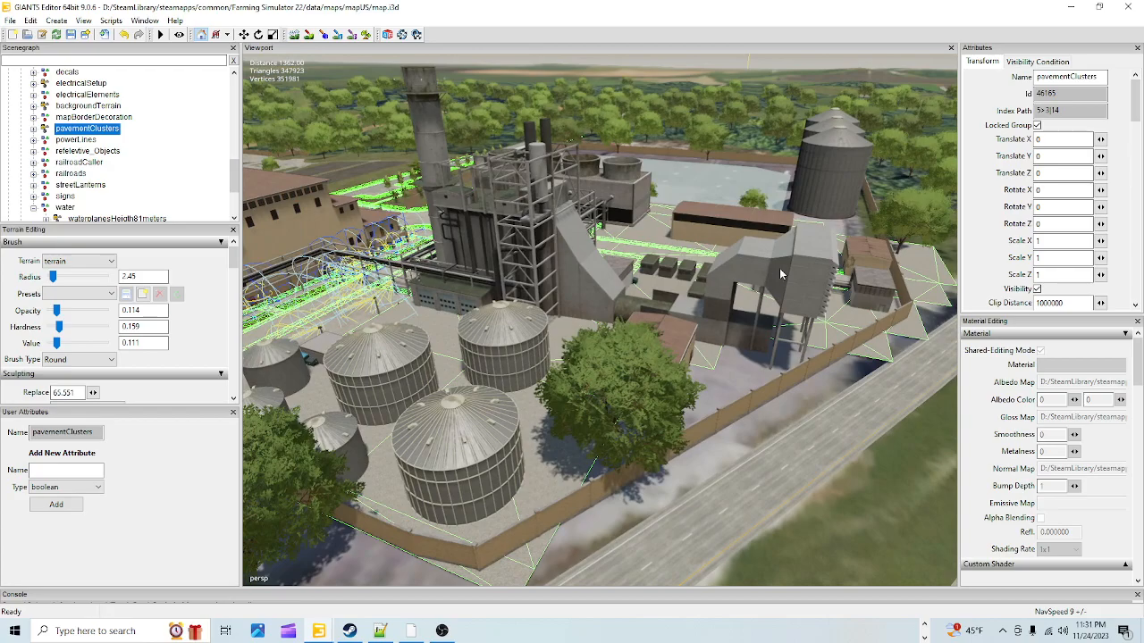
{"action": "left_click_drag", "start_coordinate": [608, 388], "coordinate": [432, 469], "text": "alt"}
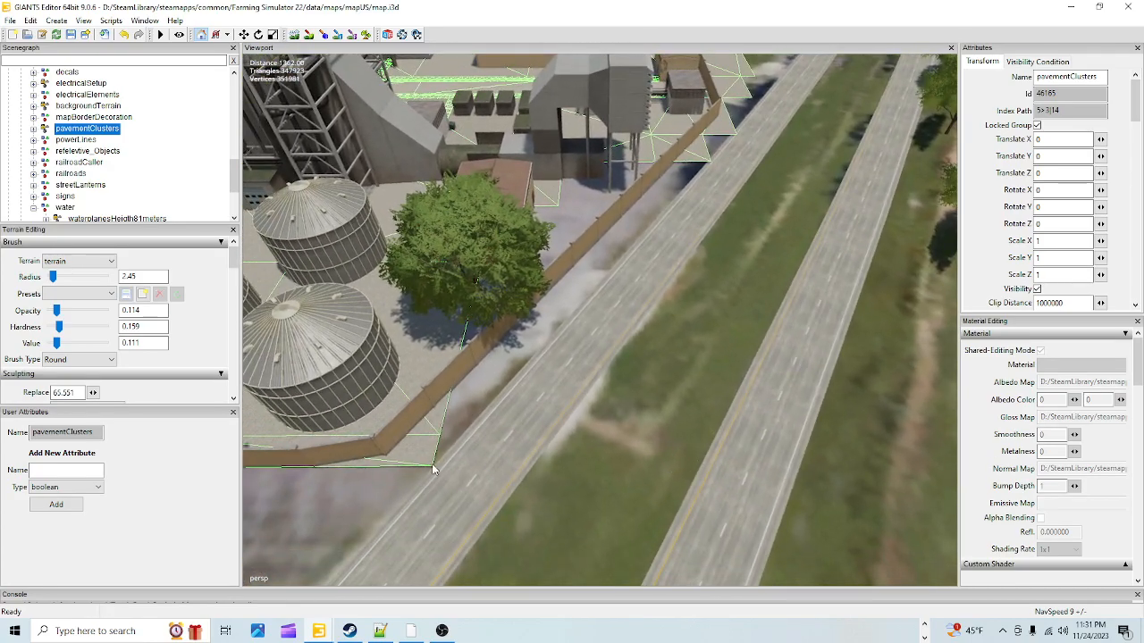
{"action": "left_click_drag", "start_coordinate": [769, 458], "coordinate": [756, 414], "text": "alt"}
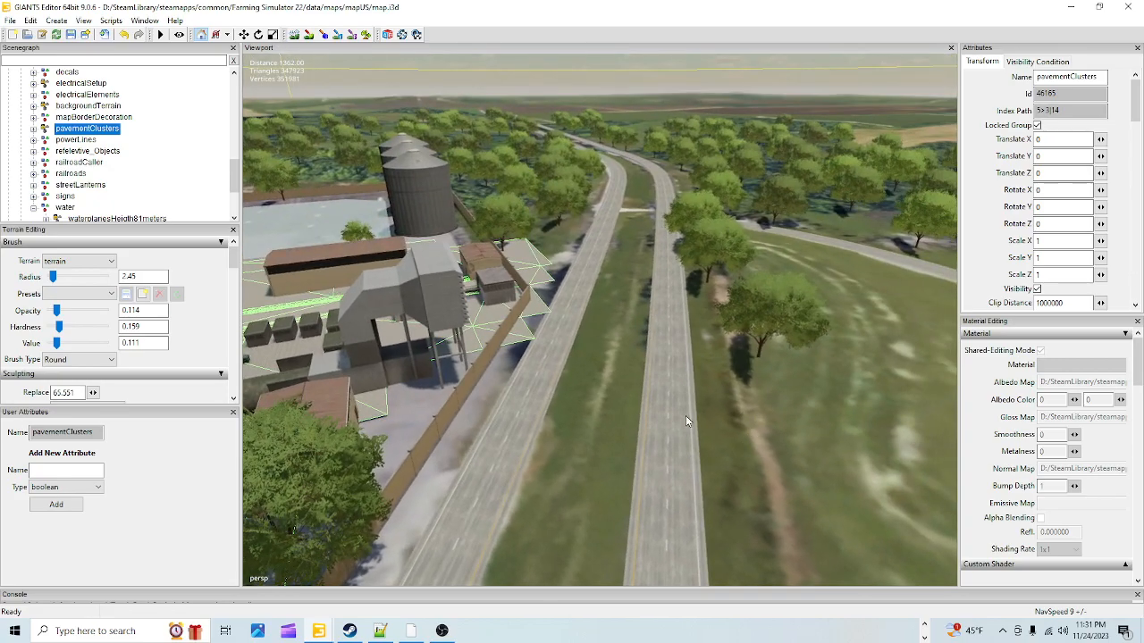
- Select the outer highway lane beside the power plant and compare it with the plant's paved yard
{"action": "left_click", "coordinate": [655, 417]}
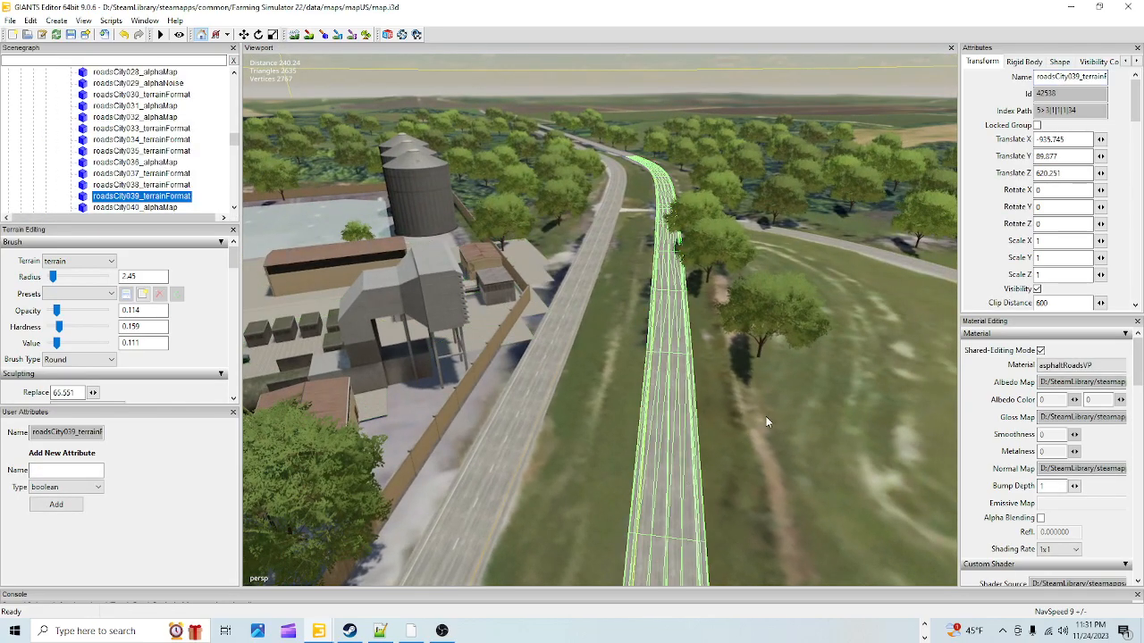
{"action": "left_click_drag", "start_coordinate": [707, 393], "coordinate": [588, 443], "text": "alt"}
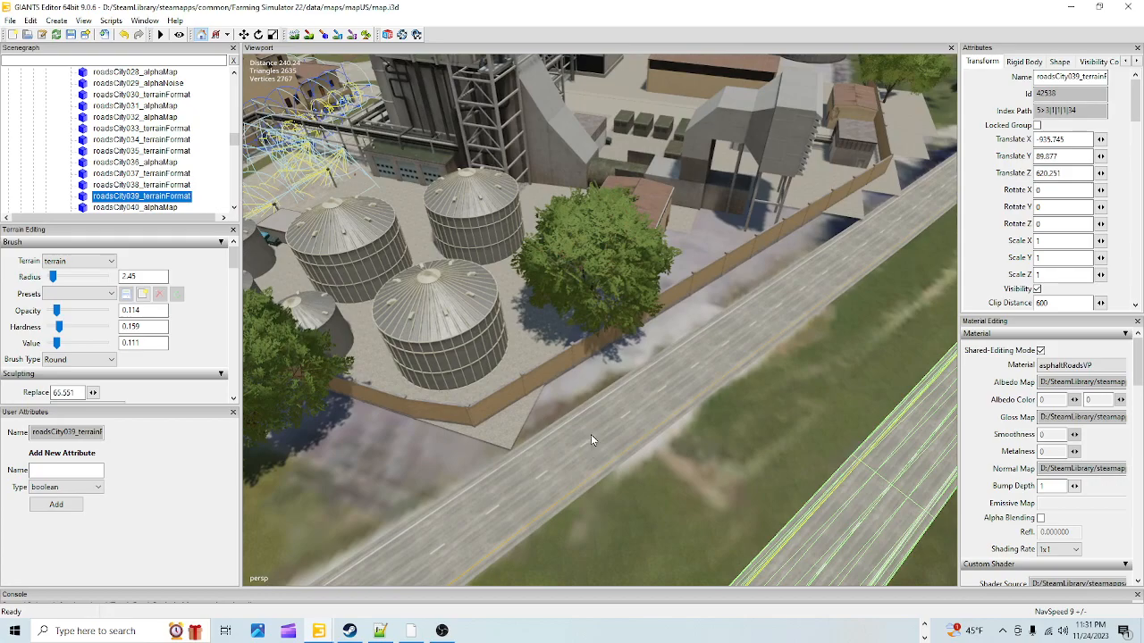
{"action": "left_click_drag", "start_coordinate": [536, 266], "coordinate": [430, 317], "text": "alt"}
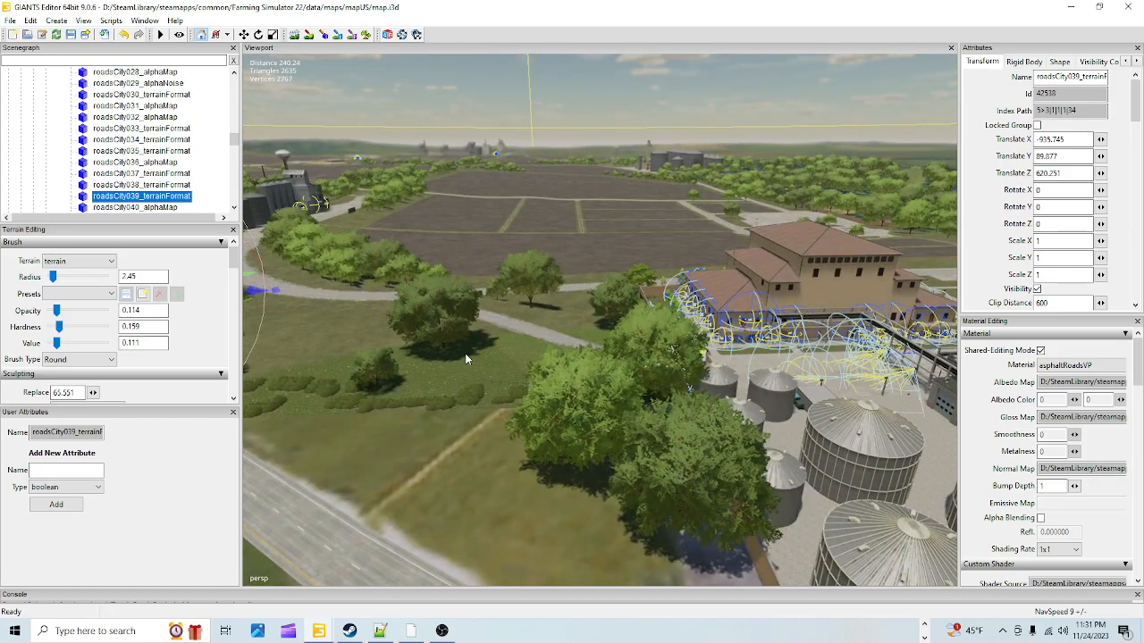
- Return to the plant's side gate and select the pavement between the main building and the silos
{"action": "left_click_drag", "start_coordinate": [521, 367], "coordinate": [776, 219], "text": "alt"}
{"action": "right_click_drag", "start_coordinate": [779, 214], "coordinate": [787, 5], "text": "alt"}
{"action": "left_click_drag", "start_coordinate": [693, 100], "coordinate": [573, 312], "text": "alt"}
{"action": "right_click_drag", "start_coordinate": [574, 311], "coordinate": [753, 57], "text": "alt"}
{"action": "right_click_drag", "start_coordinate": [649, 261], "coordinate": [540, 370], "text": "alt"}
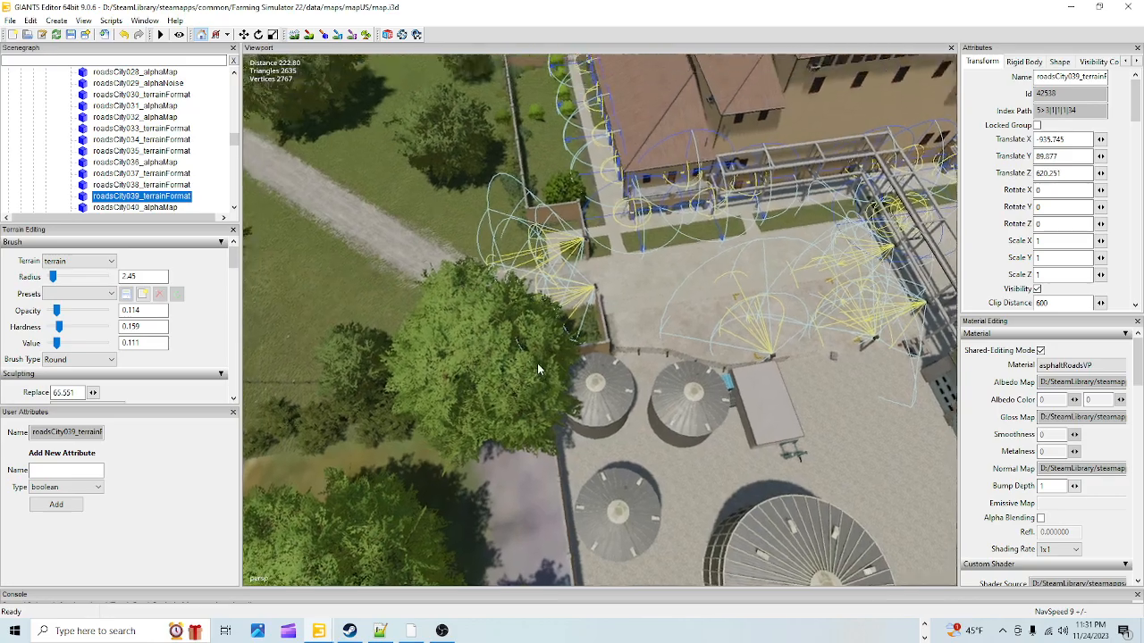
{"action": "left_click_drag", "start_coordinate": [539, 370], "coordinate": [465, 356], "text": "alt"}
{"action": "right_click_drag", "start_coordinate": [465, 356], "coordinate": [616, 182], "text": "alt"}
{"action": "left_click_drag", "start_coordinate": [616, 182], "coordinate": [582, 312], "text": "alt"}
{"action": "right_click_drag", "start_coordinate": [582, 312], "coordinate": [530, 348], "text": "alt"}
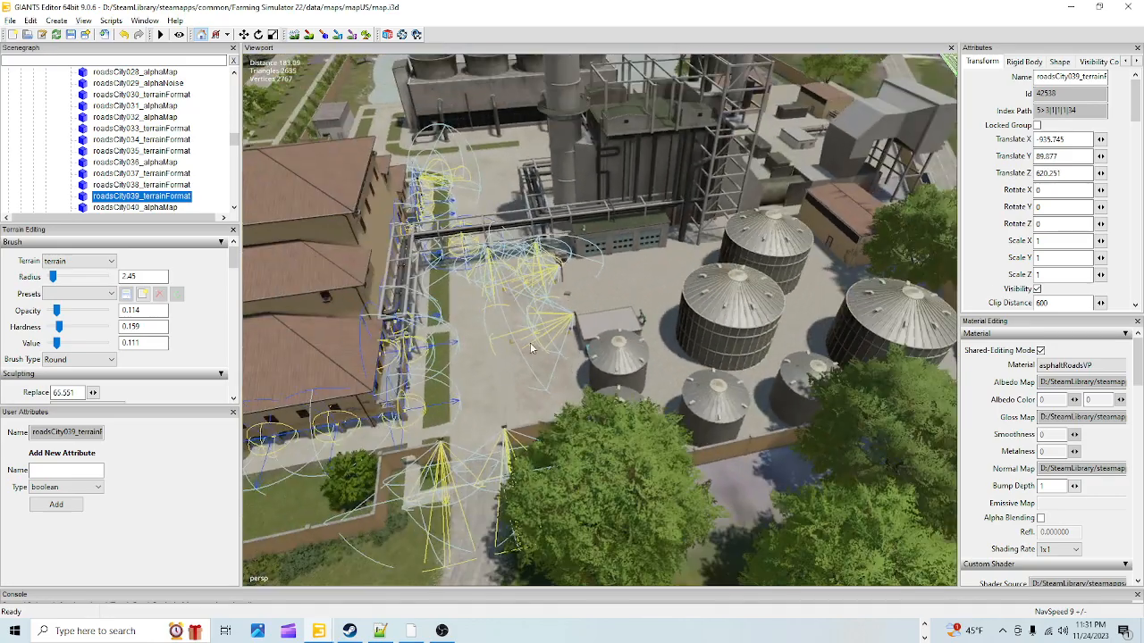
{"action": "left_click", "coordinate": [494, 345]}
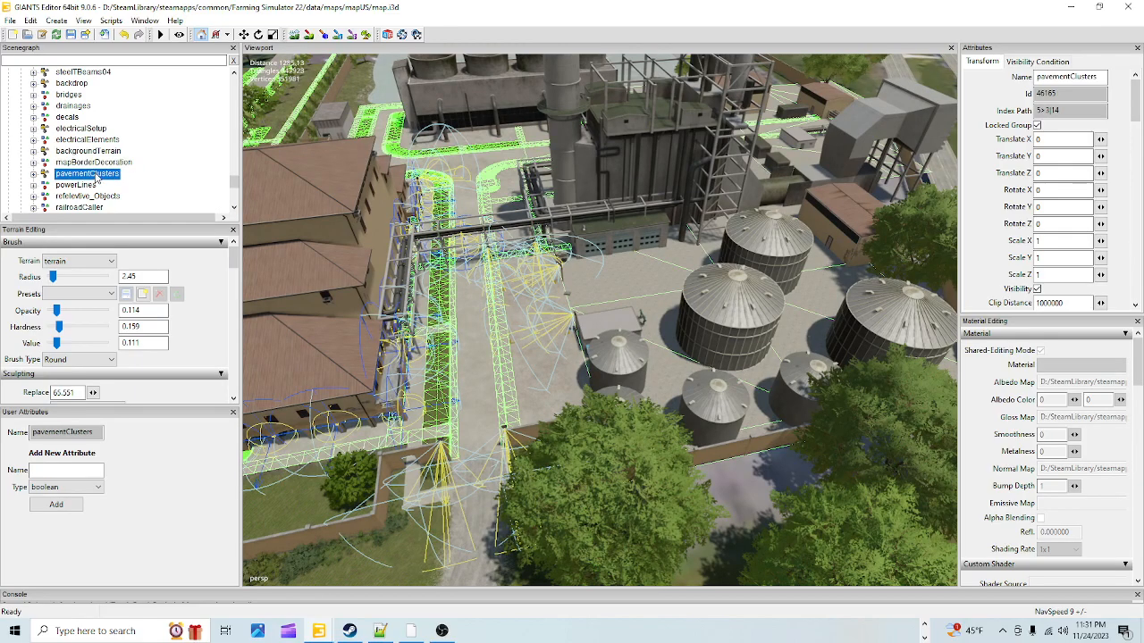
- Examine the pavementClusters group across the whole power plant site and close up at the gate driveway
{"action": "scroll", "coordinate": [480, 375], "scroll_direction": "down", "scroll_amount": 2}
{"action": "left_click_drag", "start_coordinate": [480, 376], "coordinate": [542, 437], "text": "alt"}
{"action": "scroll", "coordinate": [542, 437], "scroll_direction": "down", "scroll_amount": 6}
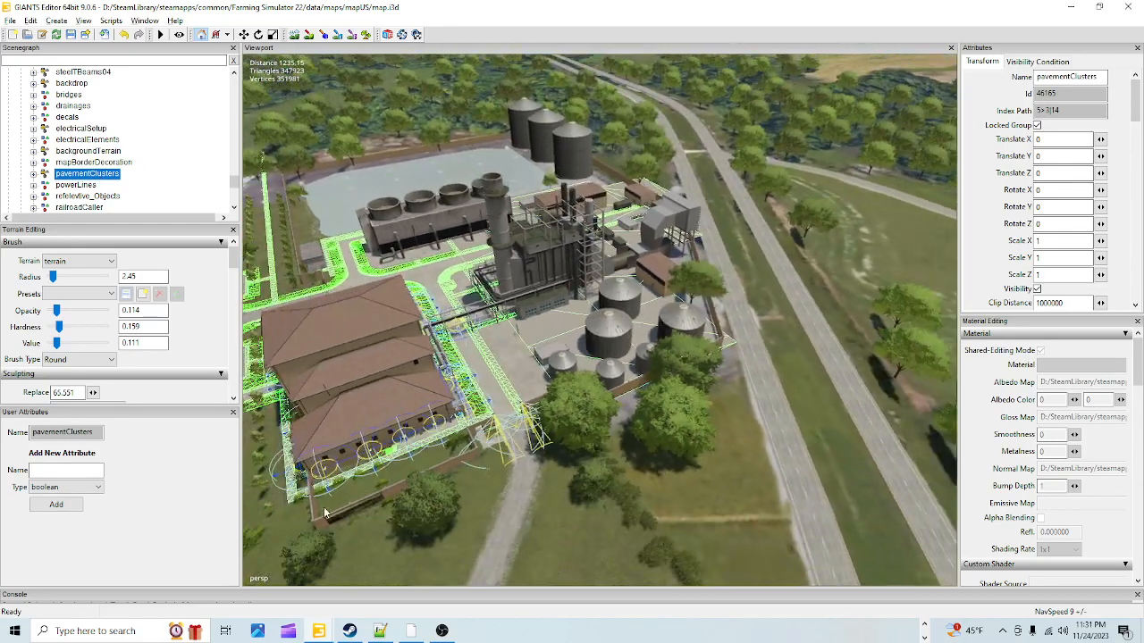
{"action": "left_click_drag", "start_coordinate": [301, 483], "coordinate": [393, 479], "text": "alt"}
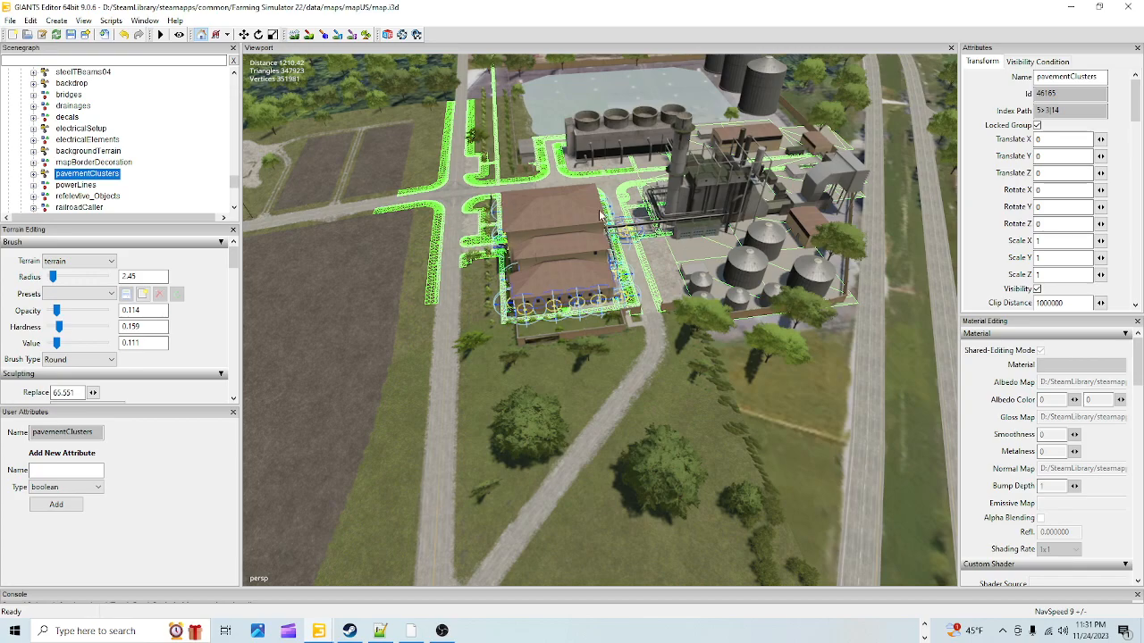
{"action": "left_click_drag", "start_coordinate": [510, 351], "coordinate": [551, 346], "text": "alt"}
{"action": "middle_click_drag", "start_coordinate": [552, 351], "coordinate": [523, 403], "text": "alt"}
{"action": "scroll", "coordinate": [470, 401], "scroll_direction": "up", "scroll_amount": 3}
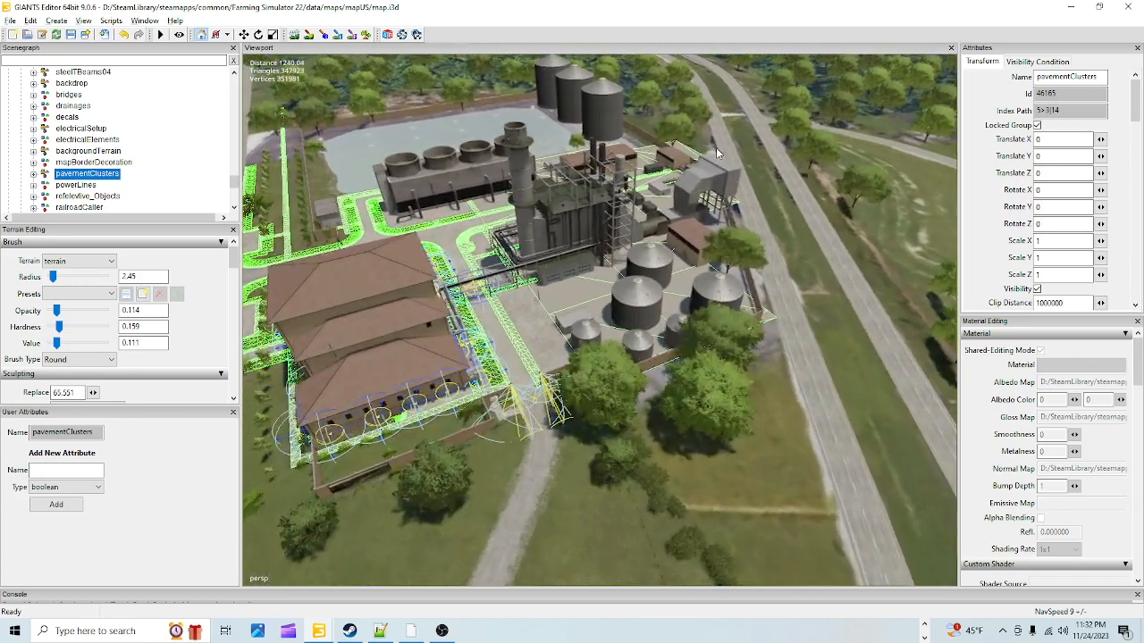
{"action": "scroll", "coordinate": [470, 401], "scroll_direction": "up", "scroll_amount": 6}
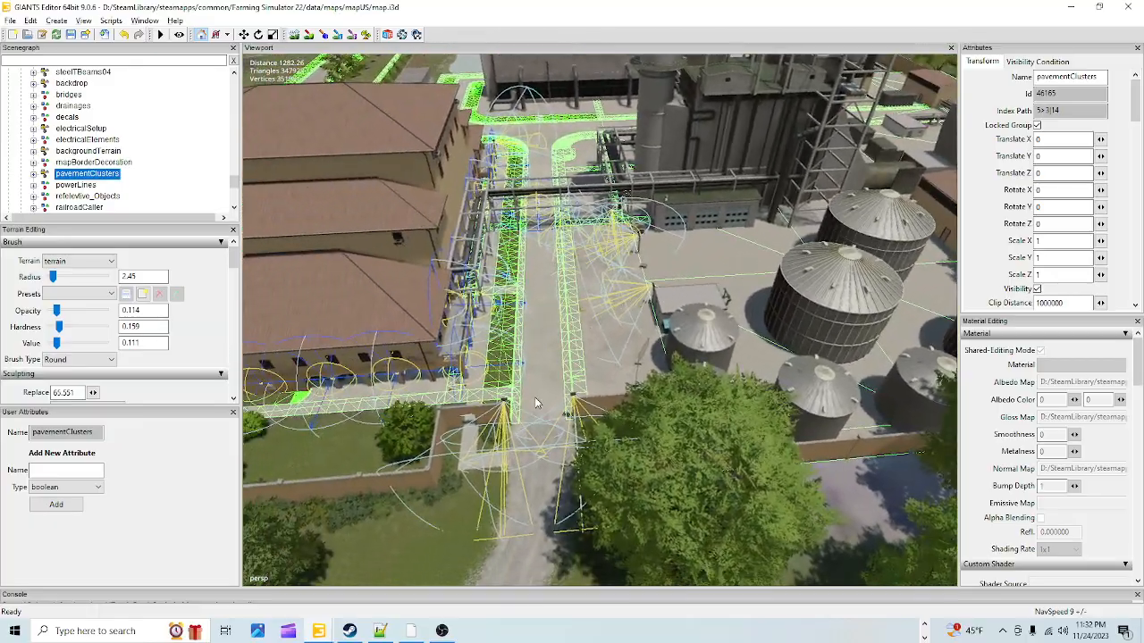
{"action": "scroll", "coordinate": [400, 429], "scroll_direction": "up", "scroll_amount": 8}
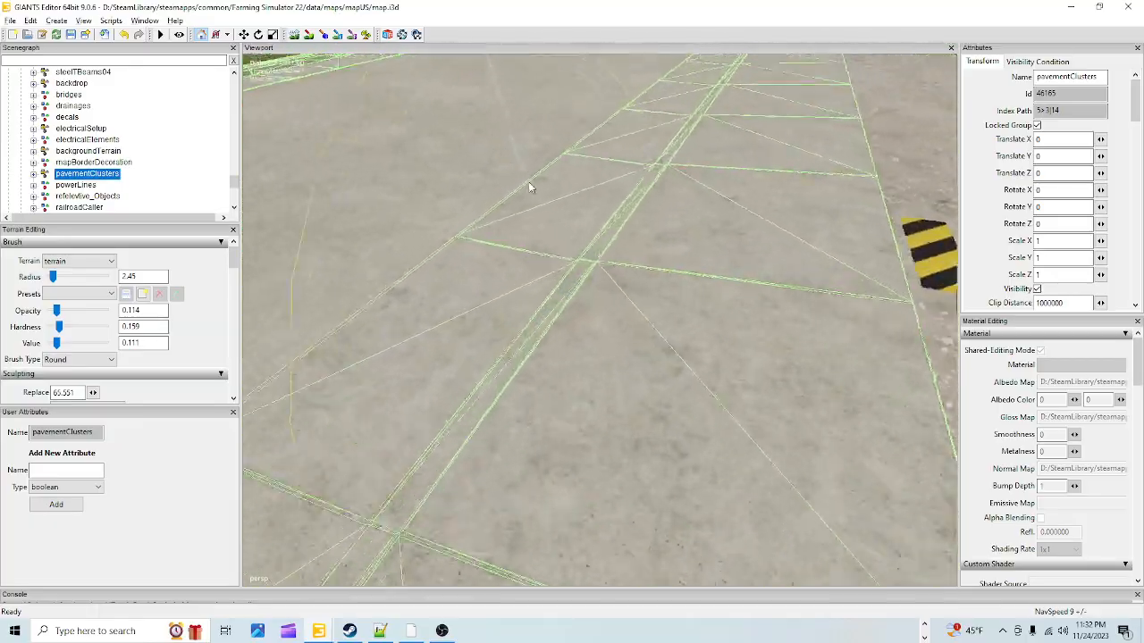
- Examine the pavementClusters strips and the grass bed's curb between the main building and the paved yard up close
{"action": "left_click_drag", "start_coordinate": [475, 232], "coordinate": [429, 236], "text": "alt"}
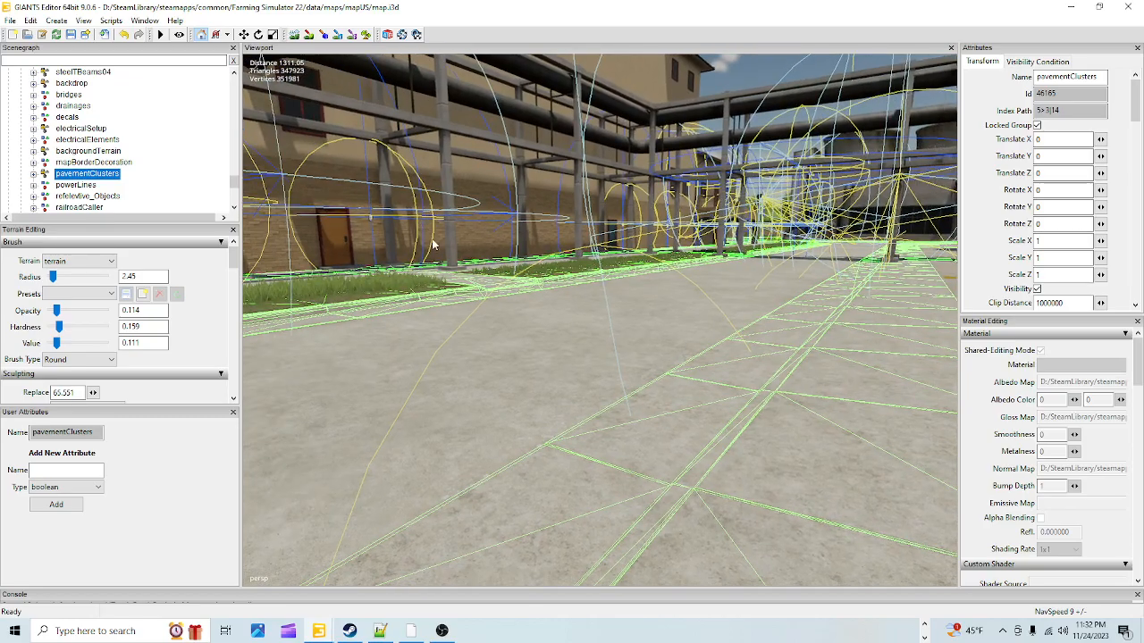
{"action": "scroll", "coordinate": [525, 255], "scroll_direction": "up", "scroll_amount": 2}
{"action": "scroll", "coordinate": [528, 261], "scroll_direction": "up", "scroll_amount": 3}
{"action": "left_click_drag", "start_coordinate": [531, 268], "coordinate": [753, 286], "text": "alt"}
{"action": "left_click_drag", "start_coordinate": [714, 243], "coordinate": [545, 317], "text": "alt"}
{"action": "scroll", "coordinate": [482, 333], "scroll_direction": "down", "scroll_amount": 4}
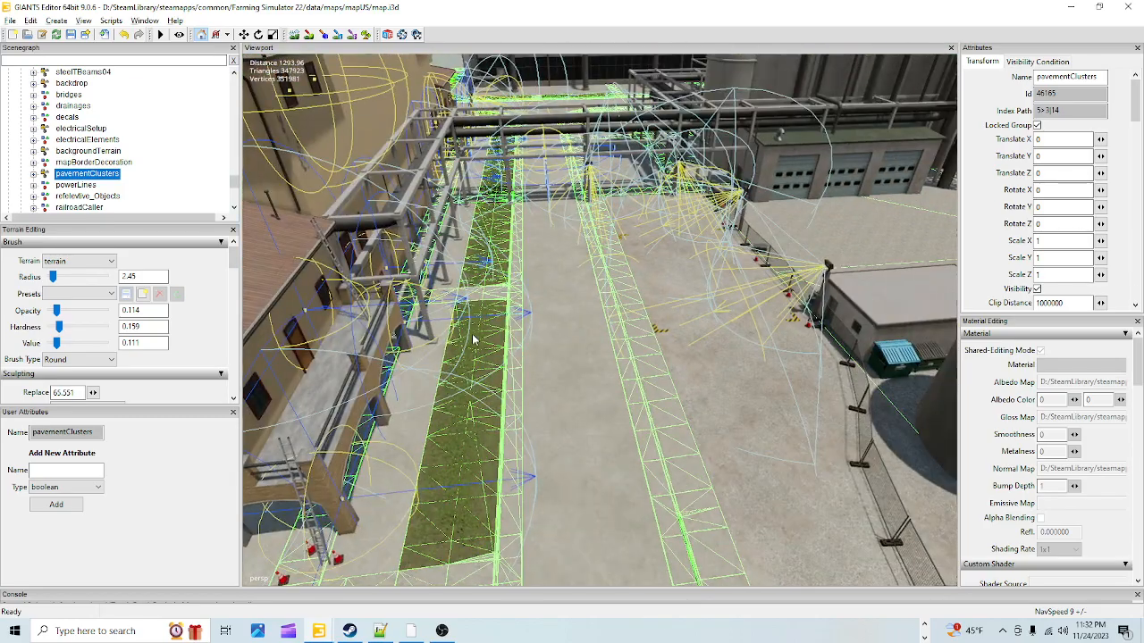
{"action": "left_click_drag", "start_coordinate": [475, 337], "coordinate": [445, 355], "text": "alt"}
{"action": "scroll", "coordinate": [519, 304], "scroll_direction": "up", "scroll_amount": 2}
{"action": "scroll", "coordinate": [522, 308], "scroll_direction": "up", "scroll_amount": 2}
{"action": "left_click_drag", "start_coordinate": [673, 327], "coordinate": [493, 344], "text": "alt"}
{"action": "scroll", "coordinate": [497, 295], "scroll_direction": "up", "scroll_amount": 1}
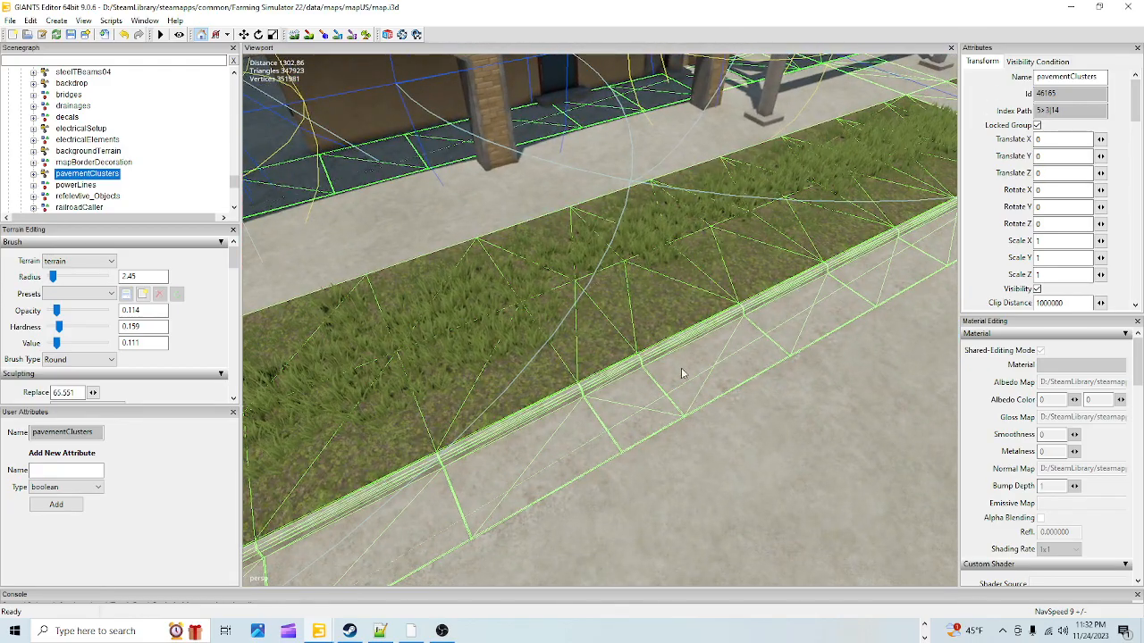
{"action": "left_click_drag", "start_coordinate": [684, 376], "coordinate": [614, 403], "text": "alt"}
{"action": "scroll", "coordinate": [625, 380], "scroll_direction": "up", "scroll_amount": 2}
{"action": "left_click_drag", "start_coordinate": [647, 344], "coordinate": [670, 379], "text": "alt"}
{"action": "scroll", "coordinate": [693, 348], "scroll_direction": "up", "scroll_amount": 1}
{"action": "scroll", "coordinate": [661, 384], "scroll_direction": "down", "scroll_amount": 5}
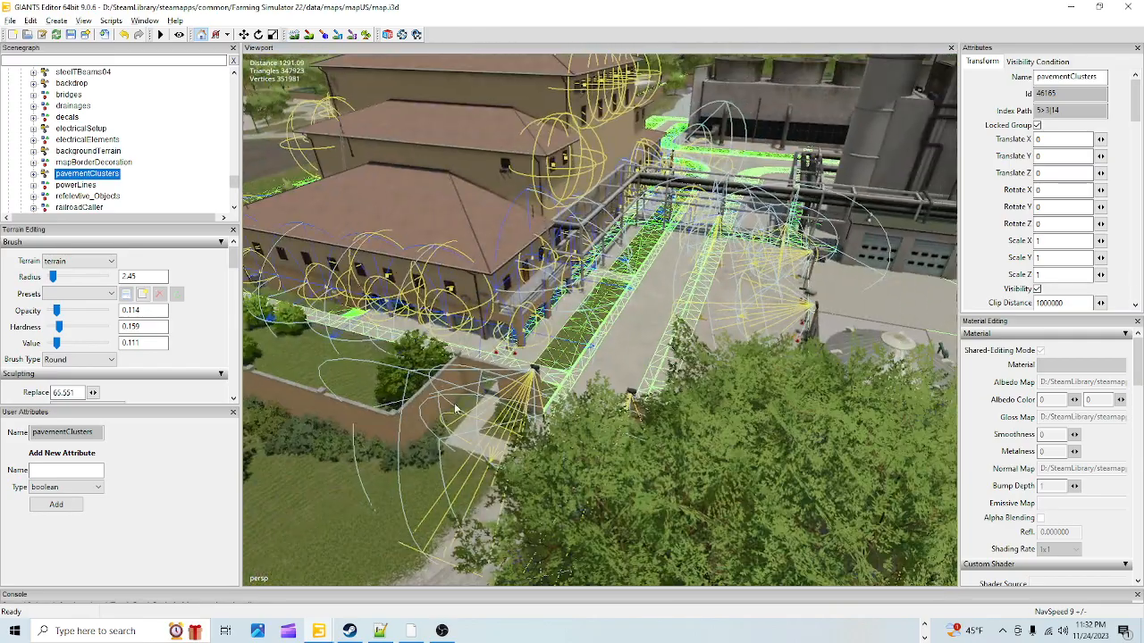
- Survey the whole power plant from above and select the water plane of the pond behind the cooling unit
{"action": "left_click_drag", "start_coordinate": [424, 437], "coordinate": [469, 415], "text": "alt"}
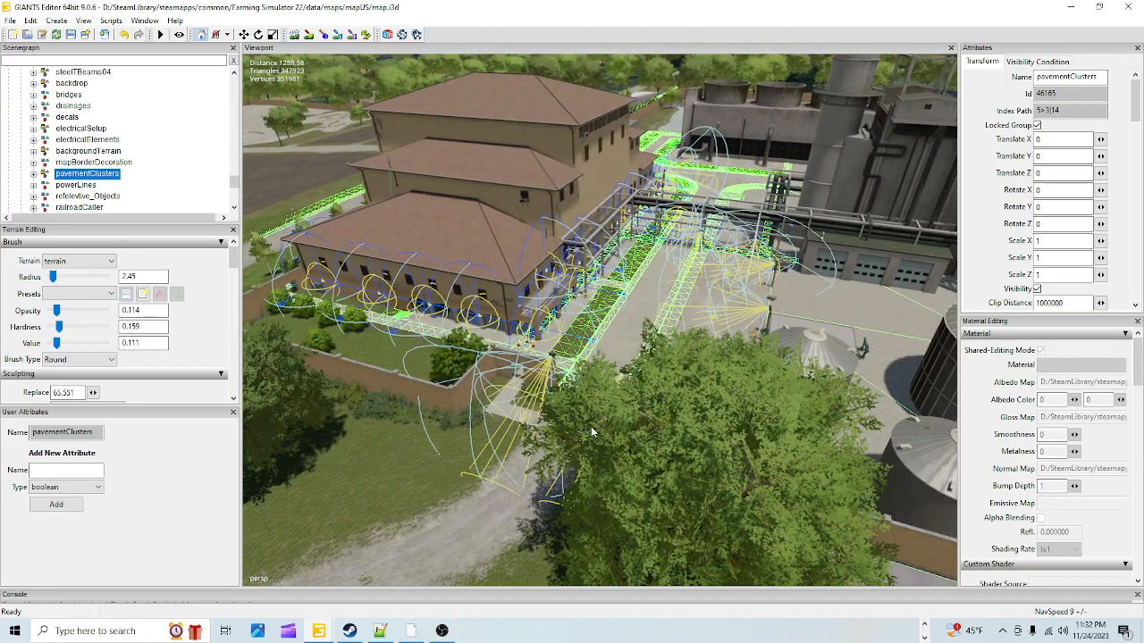
{"action": "left_click_drag", "start_coordinate": [591, 426], "coordinate": [580, 405], "text": "alt"}
{"action": "scroll", "coordinate": [583, 398], "scroll_direction": "down", "scroll_amount": 2}
{"action": "left_click_drag", "start_coordinate": [620, 335], "coordinate": [507, 446], "text": "alt"}
{"action": "scroll", "coordinate": [488, 434], "scroll_direction": "down", "scroll_amount": 4}
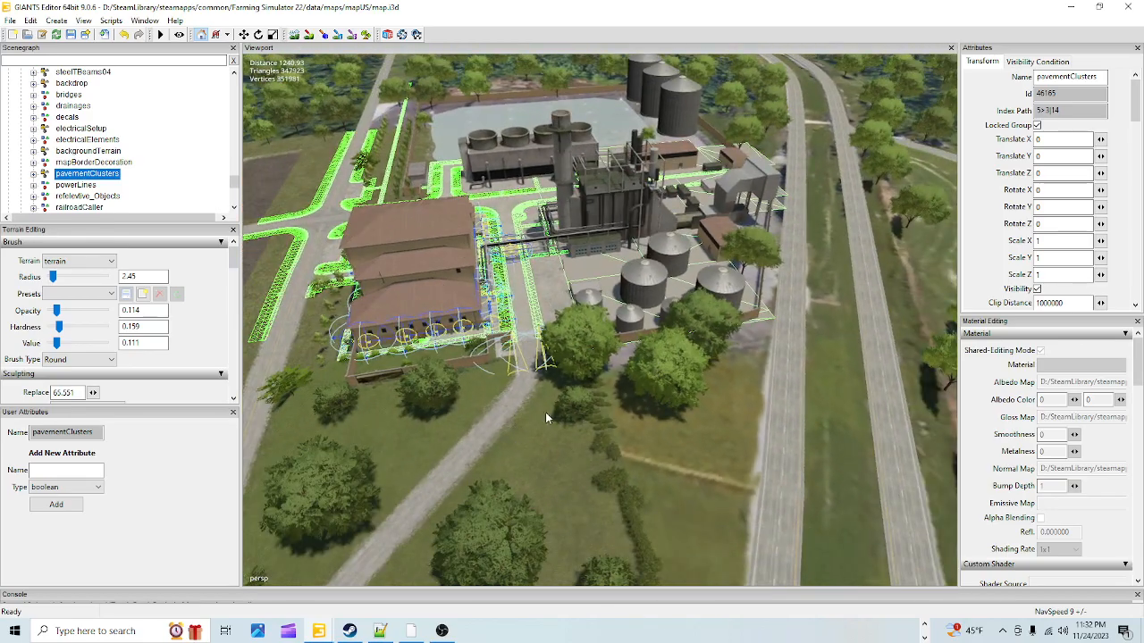
{"action": "left_click", "coordinate": [598, 110]}
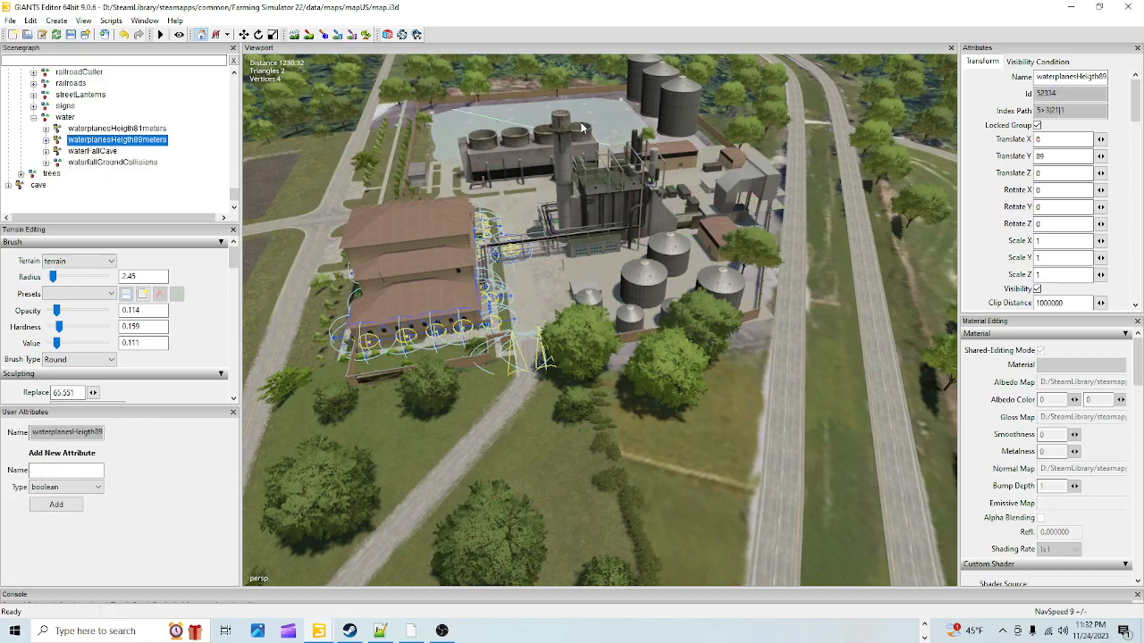
- Examine the pond's water plane from several sides in relation to the main building, cooling unit and entrance
{"action": "scroll", "coordinate": [580, 355], "scroll_direction": "up", "scroll_amount": 1}
{"action": "left_click_drag", "start_coordinate": [581, 350], "coordinate": [513, 347], "text": "alt"}
{"action": "scroll", "coordinate": [514, 347], "scroll_direction": "up", "scroll_amount": 2}
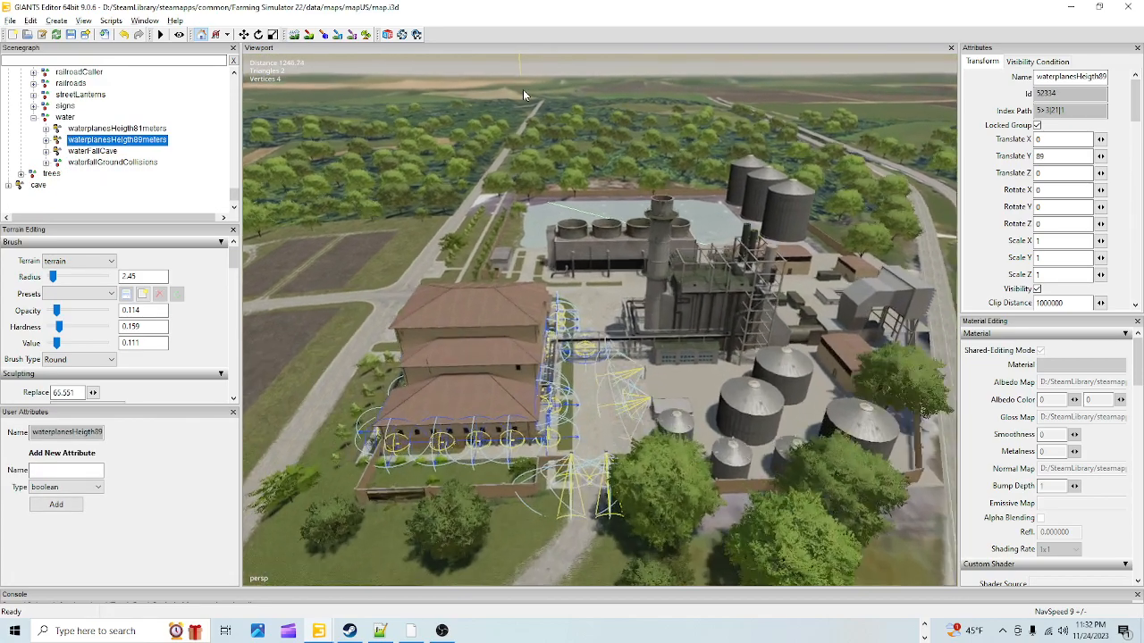
{"action": "scroll", "coordinate": [517, 376], "scroll_direction": "up", "scroll_amount": 4}
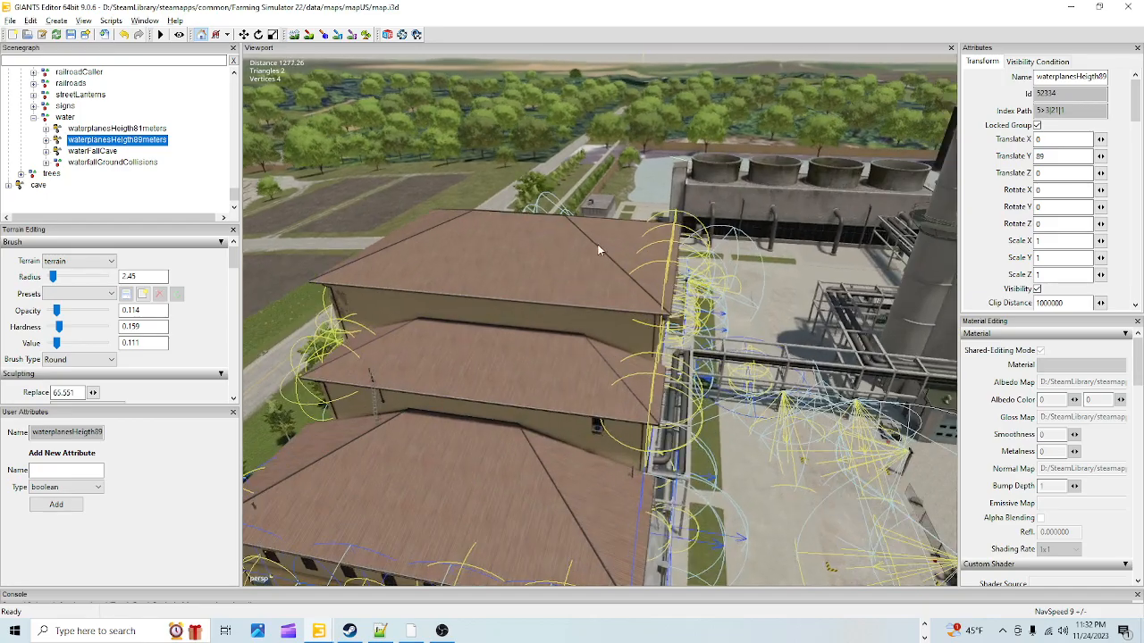
{"action": "left_click_drag", "start_coordinate": [598, 251], "coordinate": [803, 214], "text": "alt"}
{"action": "scroll", "coordinate": [715, 201], "scroll_direction": "down", "scroll_amount": 5}
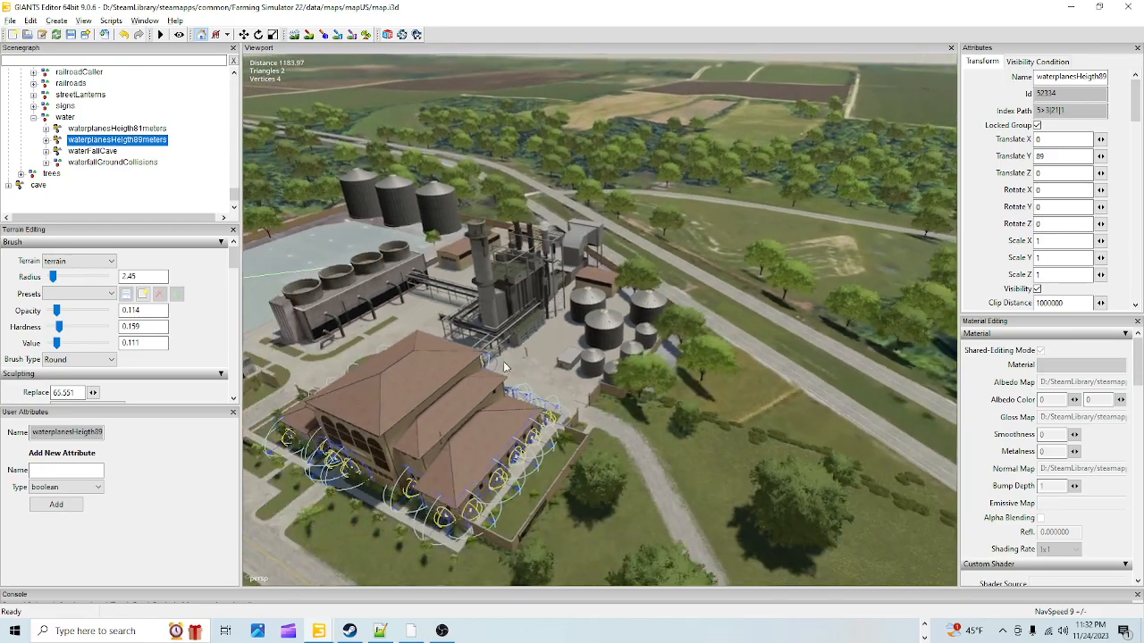
{"action": "scroll", "coordinate": [503, 361], "scroll_direction": "down", "scroll_amount": 1}
{"action": "left_click_drag", "start_coordinate": [402, 418], "coordinate": [579, 154], "text": "alt"}
{"action": "scroll", "coordinate": [579, 154], "scroll_direction": "up", "scroll_amount": 2}
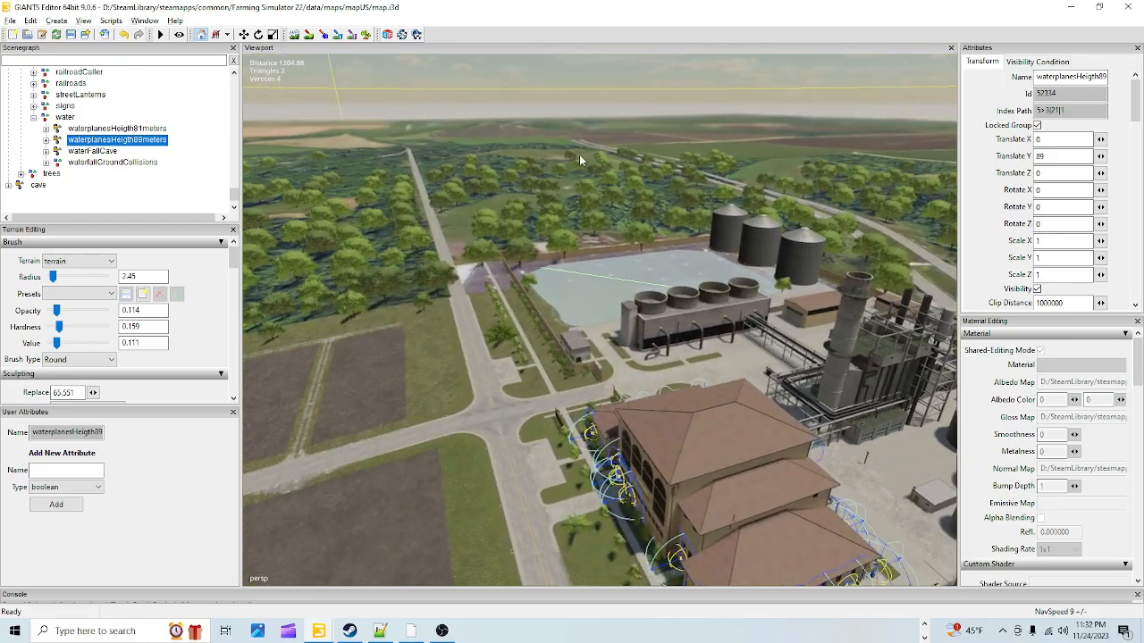
{"action": "scroll", "coordinate": [436, 336], "scroll_direction": "up", "scroll_amount": 3}
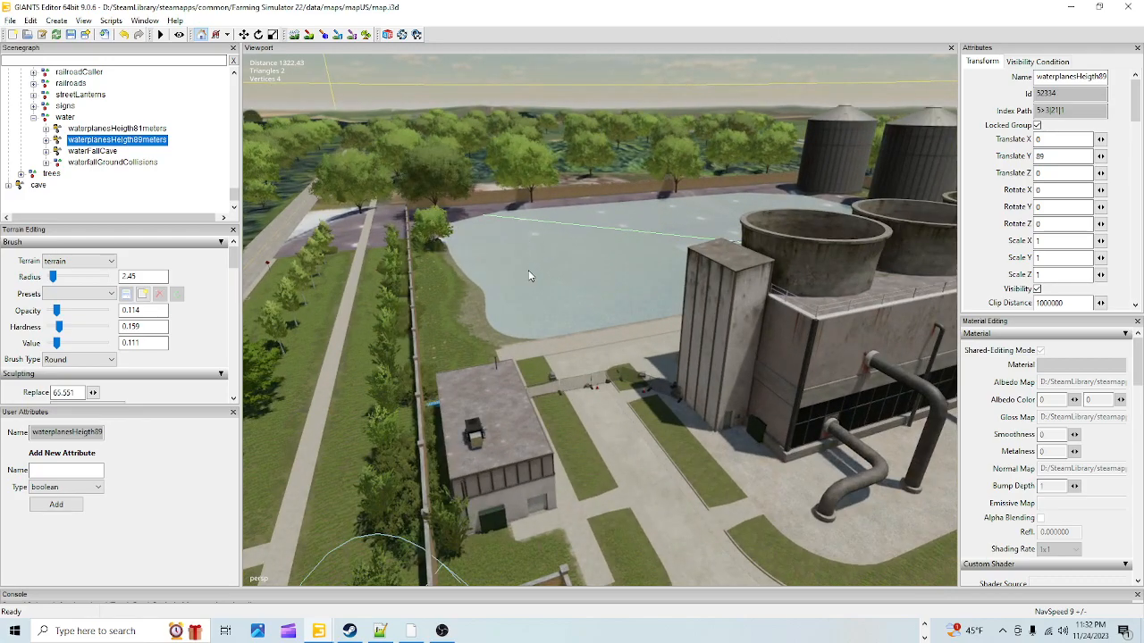
{"action": "left_click_drag", "start_coordinate": [528, 276], "coordinate": [673, 202], "text": "alt"}
{"action": "left_click_drag", "start_coordinate": [514, 180], "coordinate": [465, 364], "text": "alt"}
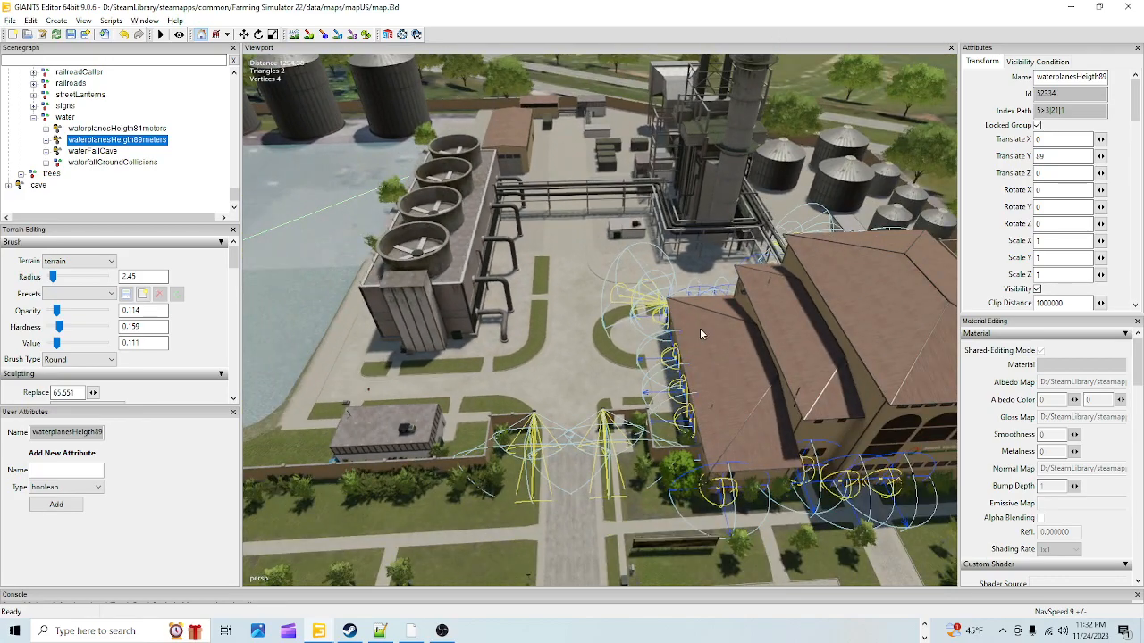
- Select the power plant's cooling unit beside the pond
{"action": "left_click", "coordinate": [432, 240]}
{"action": "scroll", "coordinate": [167, 157], "scroll_direction": "up", "scroll_amount": 2}
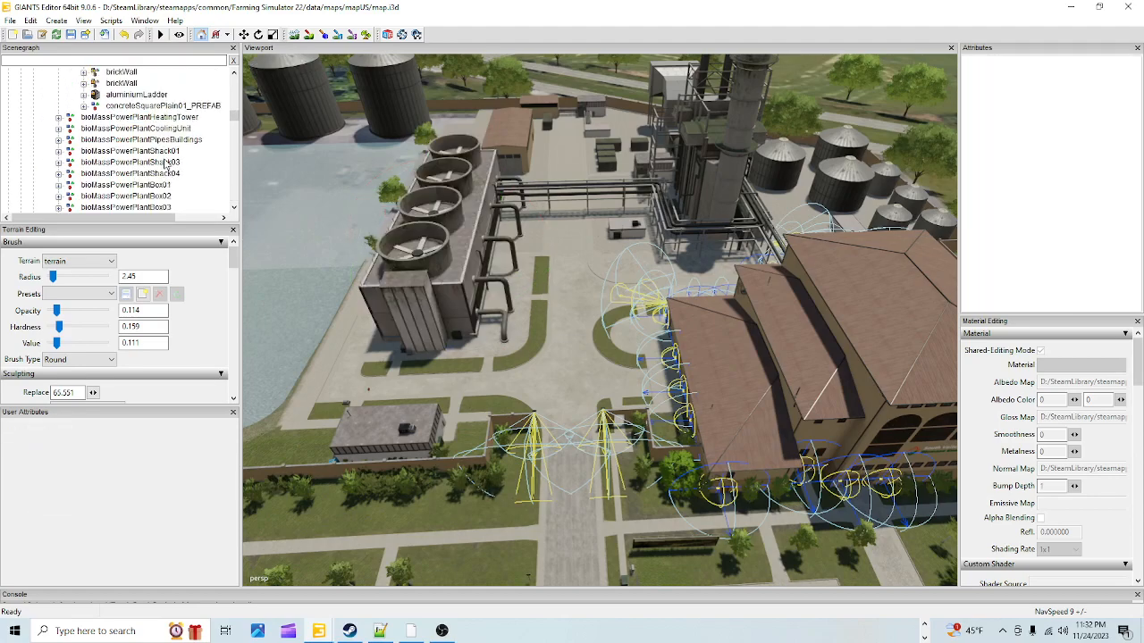
{"action": "left_click", "coordinate": [490, 272]}
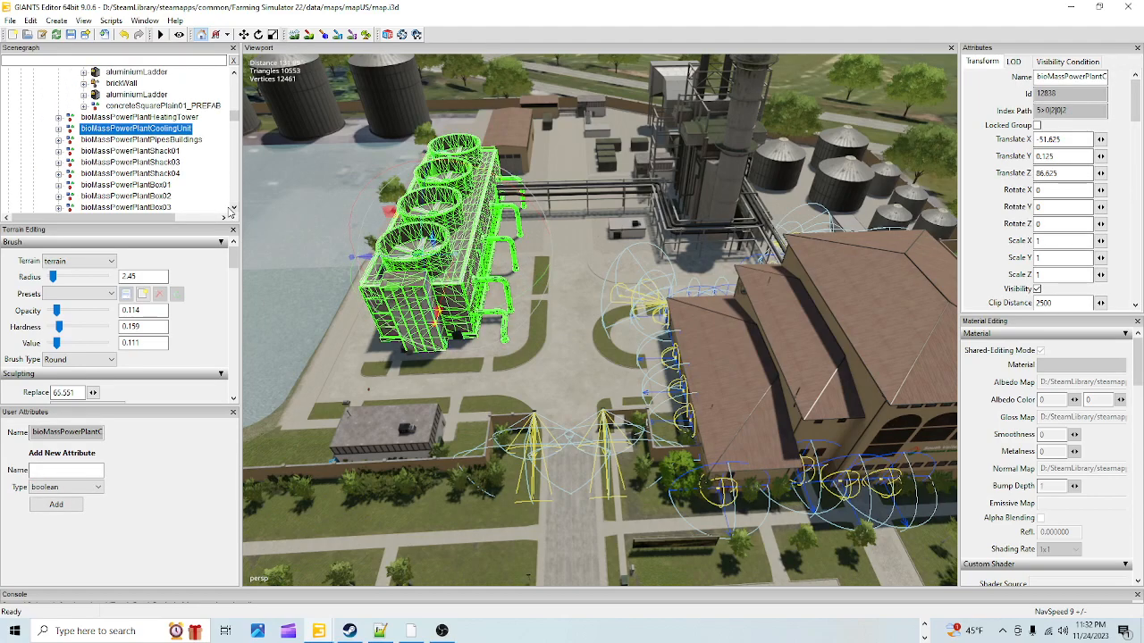
- Select the entire biomassPowerPlant_AREA group and examine which buildings, fences and silos it covers
{"action": "scroll", "coordinate": [127, 151], "scroll_direction": "up", "scroll_amount": 4}
{"action": "scroll", "coordinate": [128, 151], "scroll_direction": "up", "scroll_amount": 10}
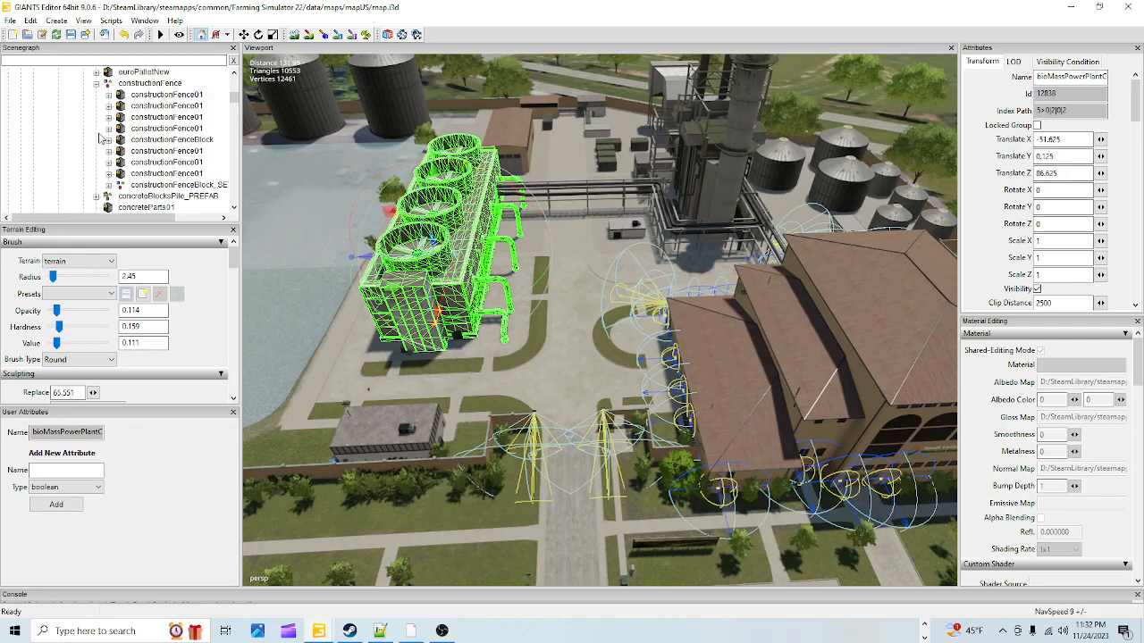
{"action": "left_click", "coordinate": [103, 84]}
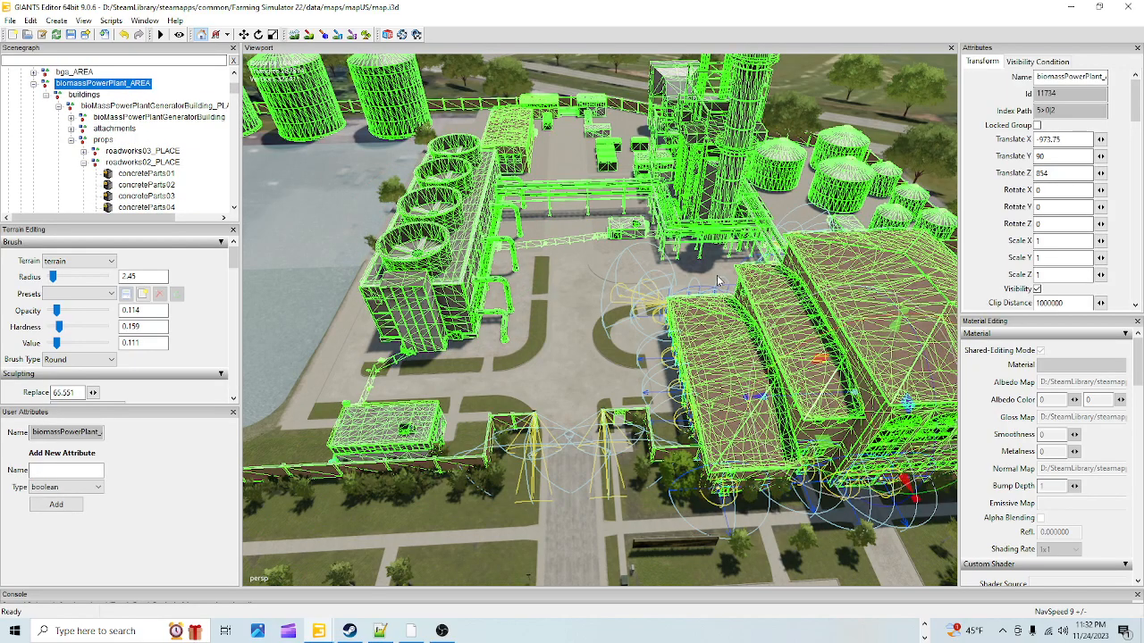
{"action": "scroll", "coordinate": [523, 458], "scroll_direction": "down", "scroll_amount": 3}
{"action": "left_click_drag", "start_coordinate": [523, 458], "coordinate": [599, 396], "text": "alt"}
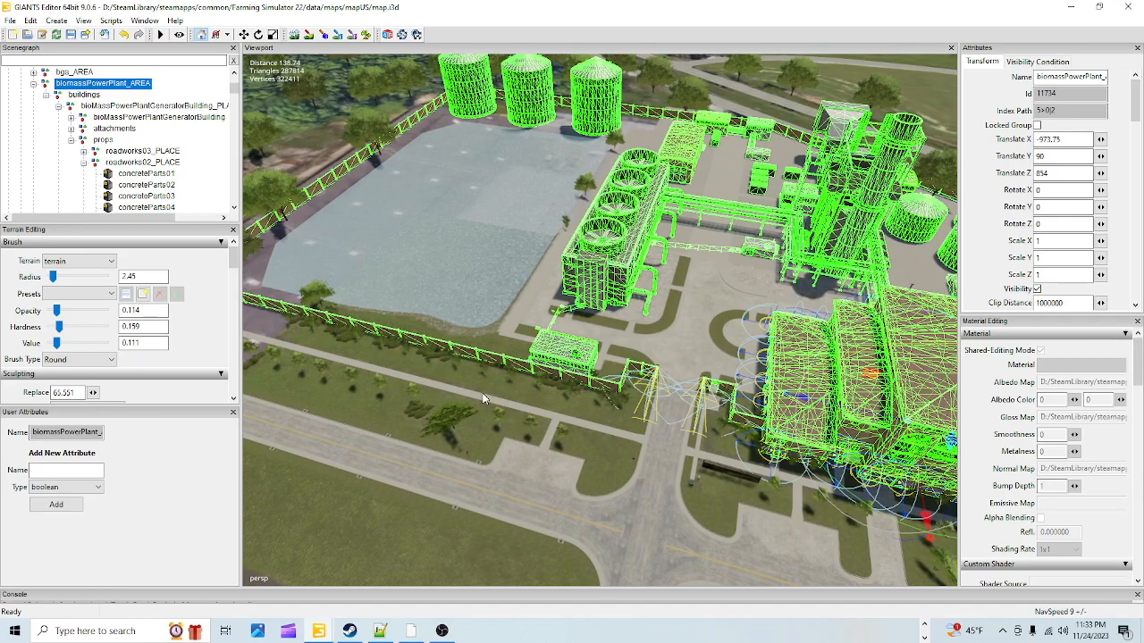
{"action": "left_click_drag", "start_coordinate": [511, 440], "coordinate": [528, 404], "text": "alt"}
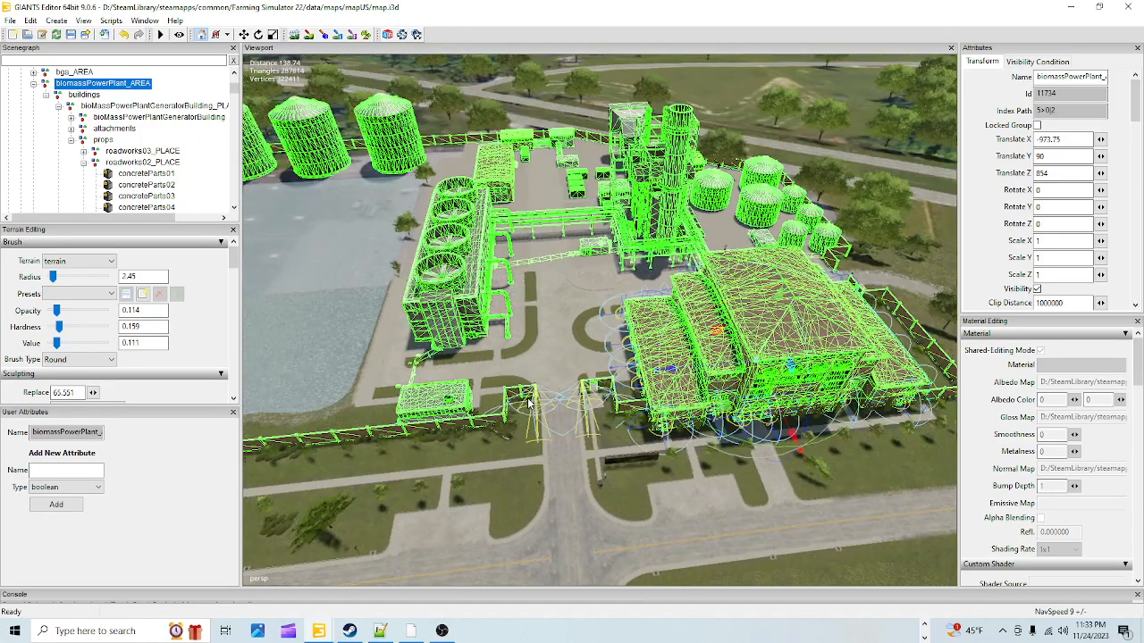
- Select the pavementClusters group, the pond's water plane and the cooling unit in turn to compare their separate groupings
{"action": "left_click", "coordinate": [516, 331]}
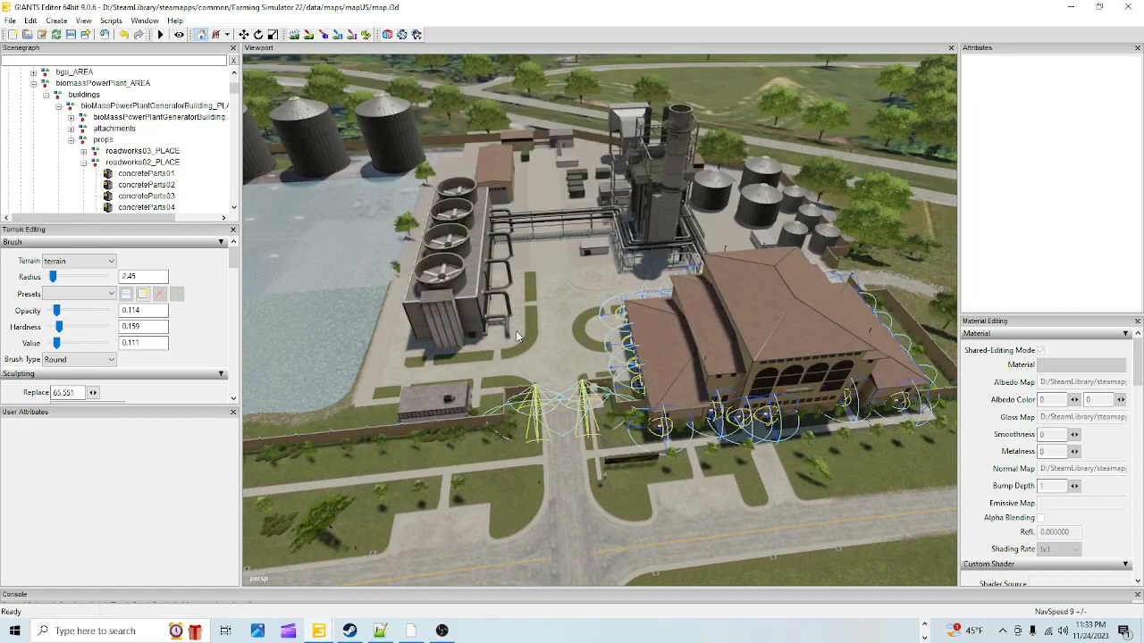
{"action": "left_click", "coordinate": [532, 330]}
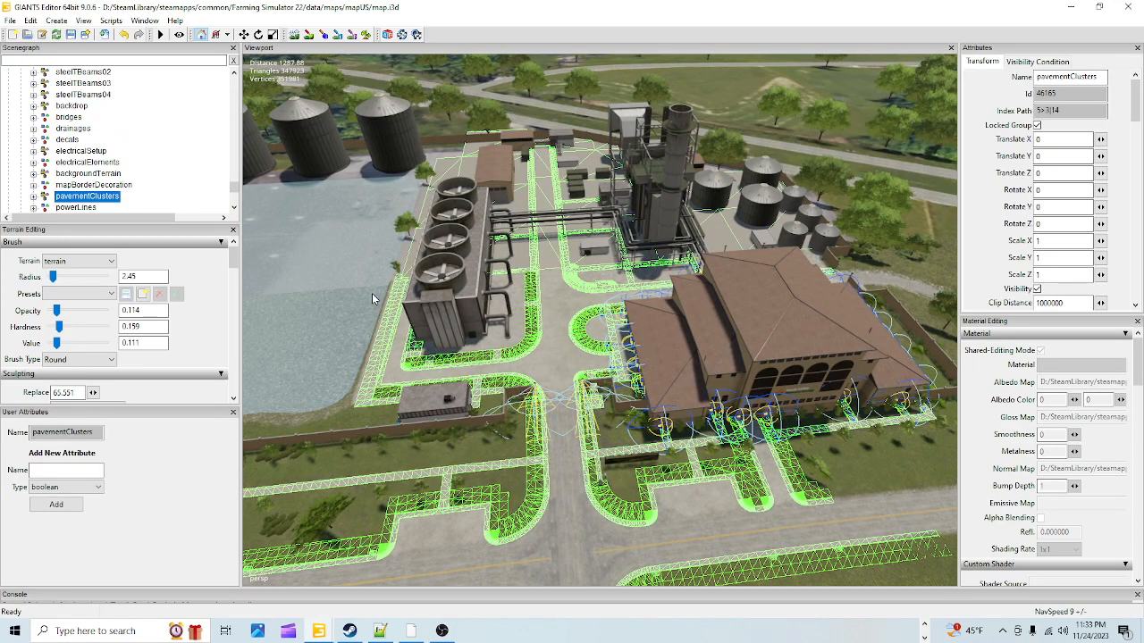
{"action": "left_click", "coordinate": [334, 311]}
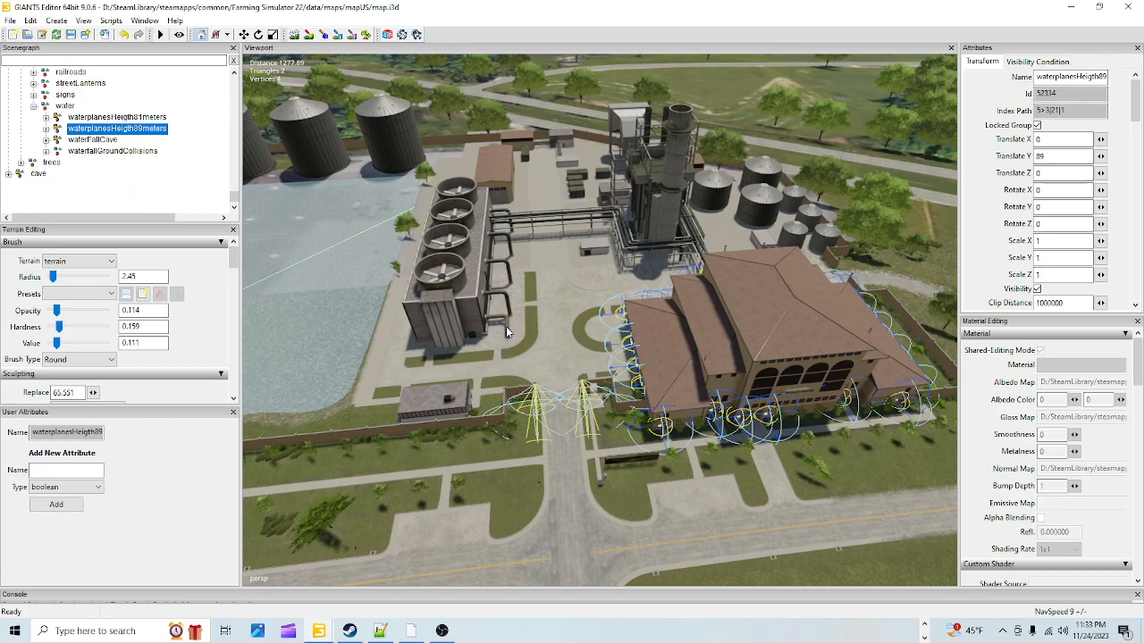
{"action": "left_click", "coordinate": [444, 293]}
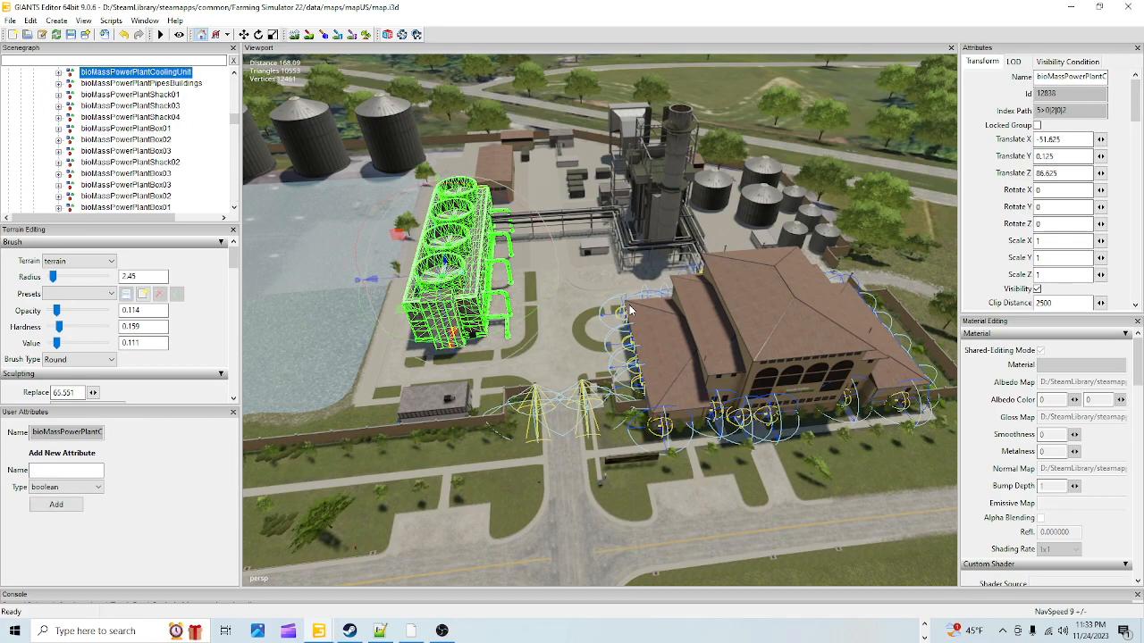
- Clear the selection and close the mapUS editor window without saving the changes
{"action": "left_click_drag", "start_coordinate": [665, 358], "coordinate": [665, 276], "text": "alt"}
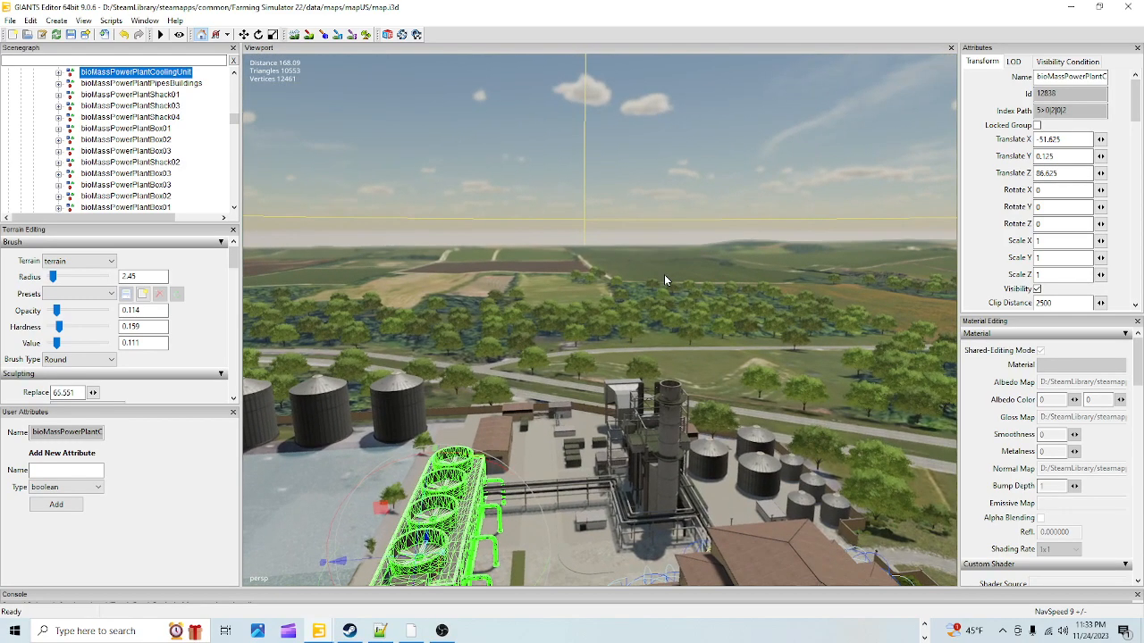
{"action": "left_click", "coordinate": [659, 181]}
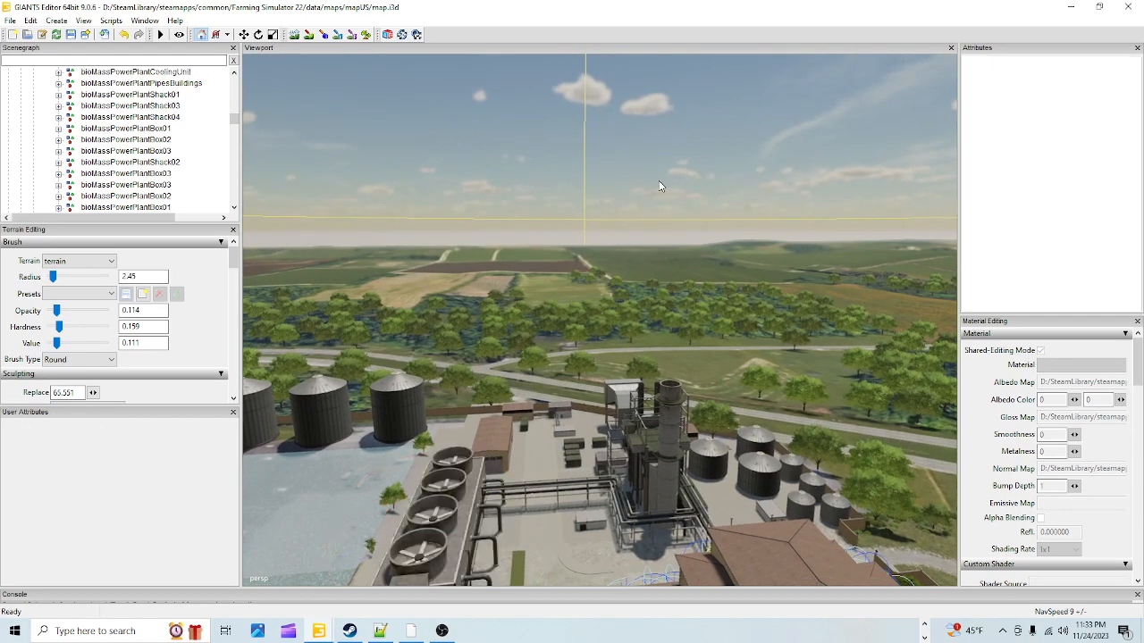
{"action": "left_click", "coordinate": [1128, 6]}
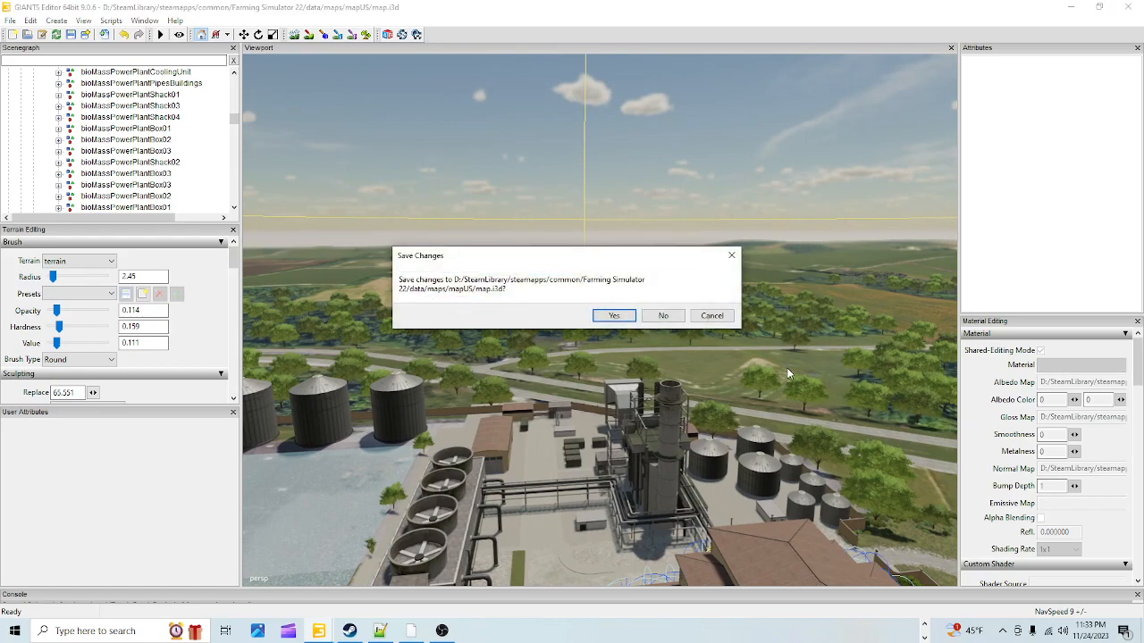
{"action": "left_click", "coordinate": [663, 316]}
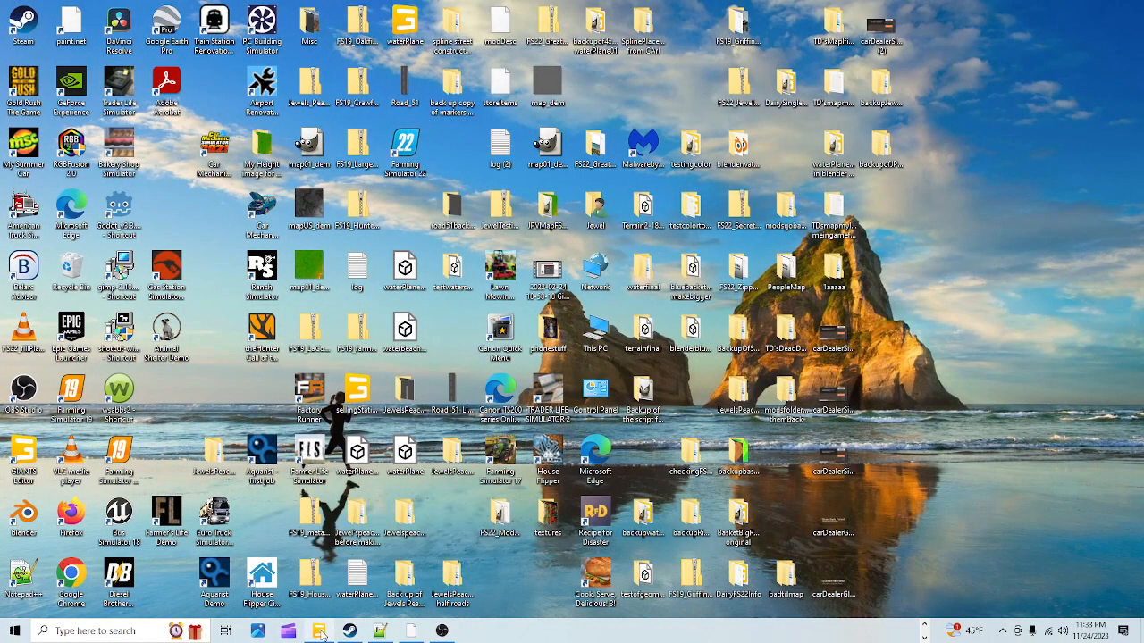
- Switch to the editor window with FS22_ModMapUS4x_prefab and view the placed biomass power plant and surrounding terrain
{"action": "left_click", "coordinate": [319, 631]}
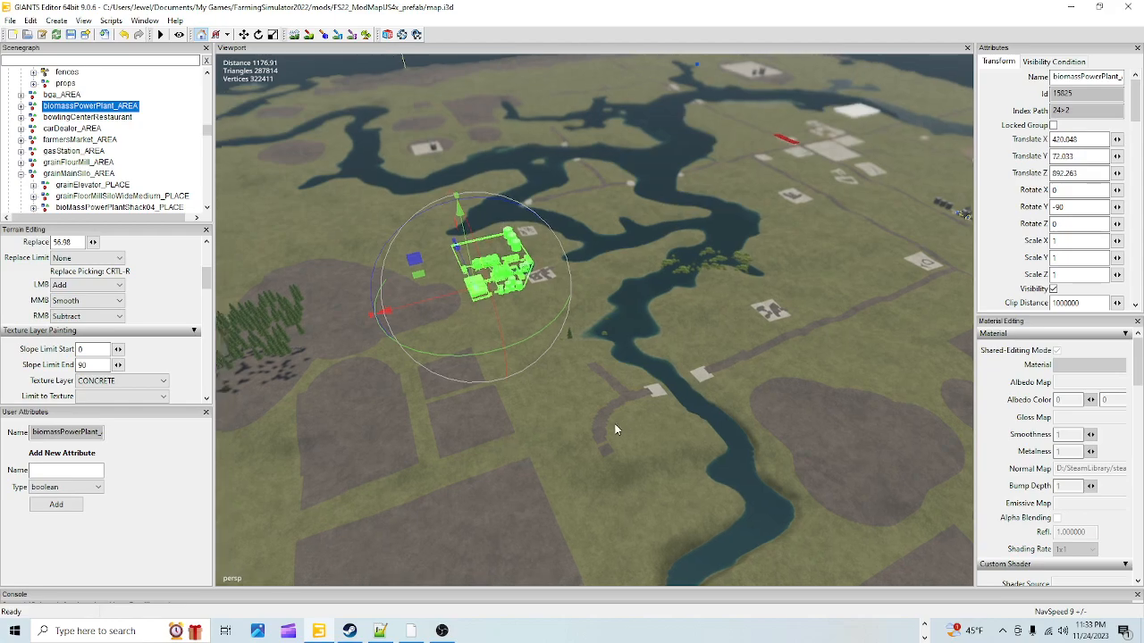
{"action": "right_click_drag", "start_coordinate": [618, 424], "coordinate": [551, 417]}
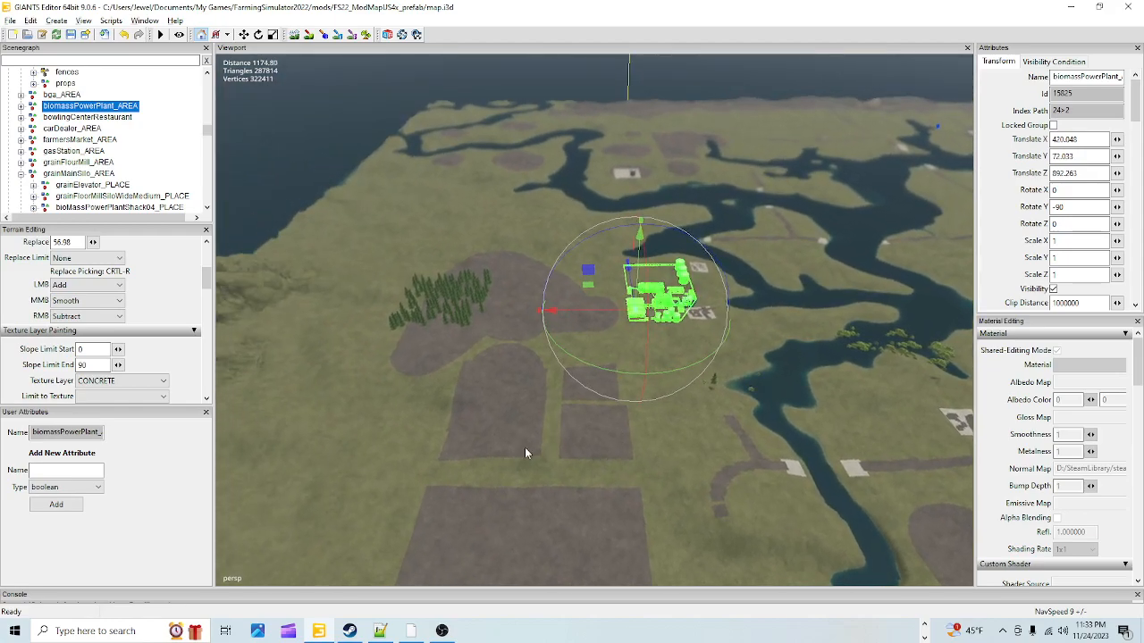
{"action": "scroll", "coordinate": [515, 470], "scroll_direction": "up", "scroll_amount": 4}
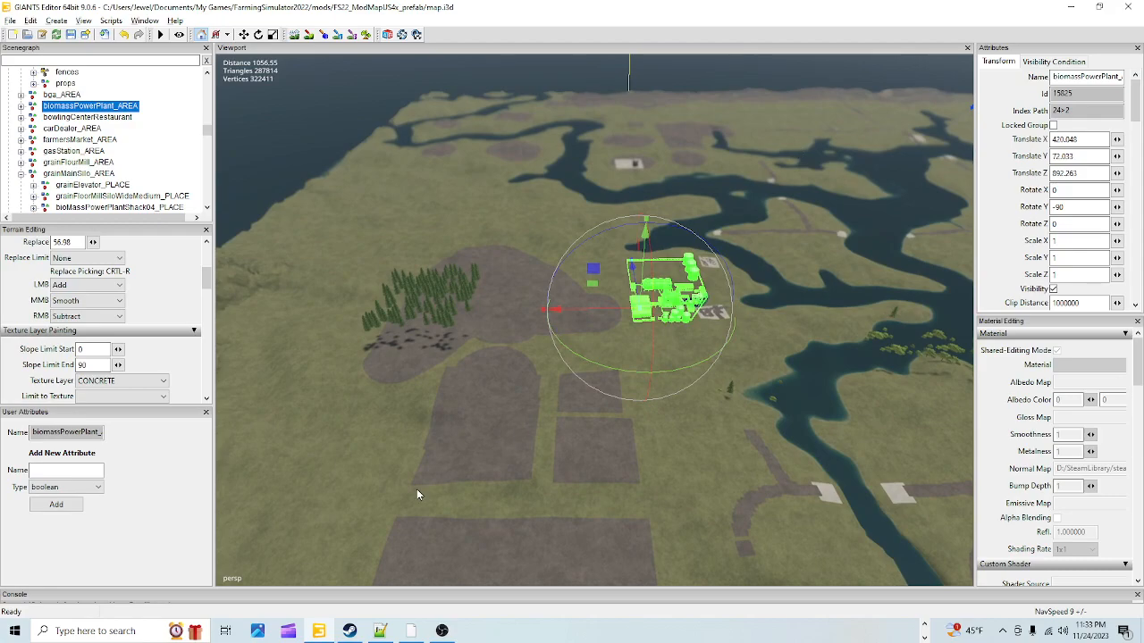
{"action": "scroll", "coordinate": [822, 234], "scroll_direction": "up", "scroll_amount": 5}
{"action": "left_click_drag", "start_coordinate": [577, 312], "coordinate": [615, 251], "text": "alt"}
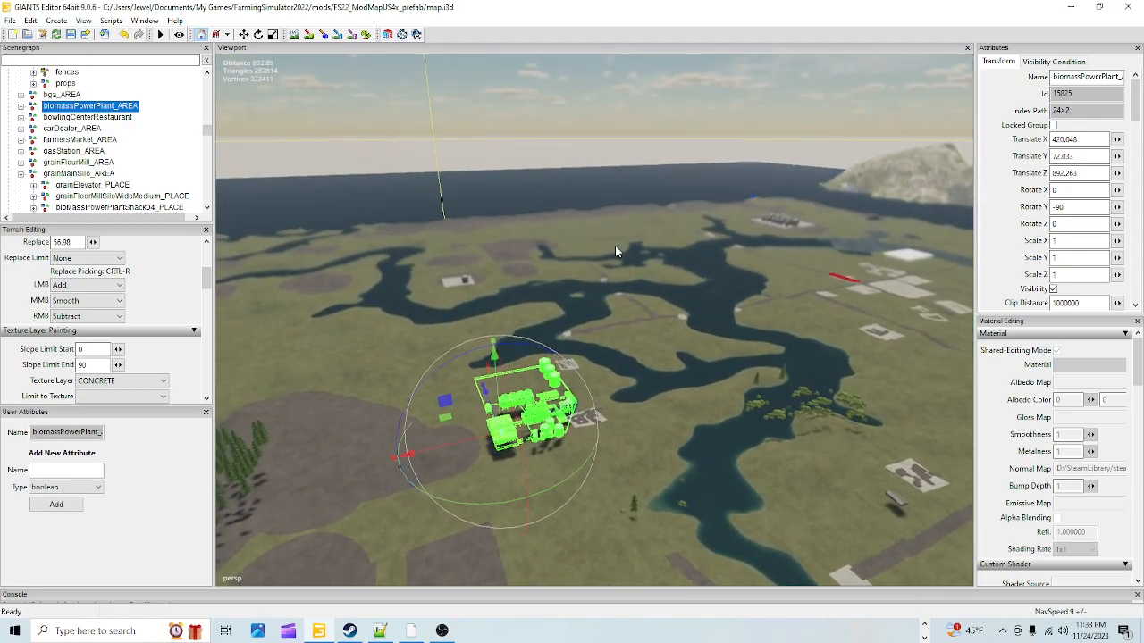
- Import the buyandsellpoints i3d file from the buy and sell points folder inside the FS22_ModMapUS4x_prefab mod folder
{"action": "left_click", "coordinate": [10, 19]}
{"action": "left_click", "coordinate": [59, 154]}
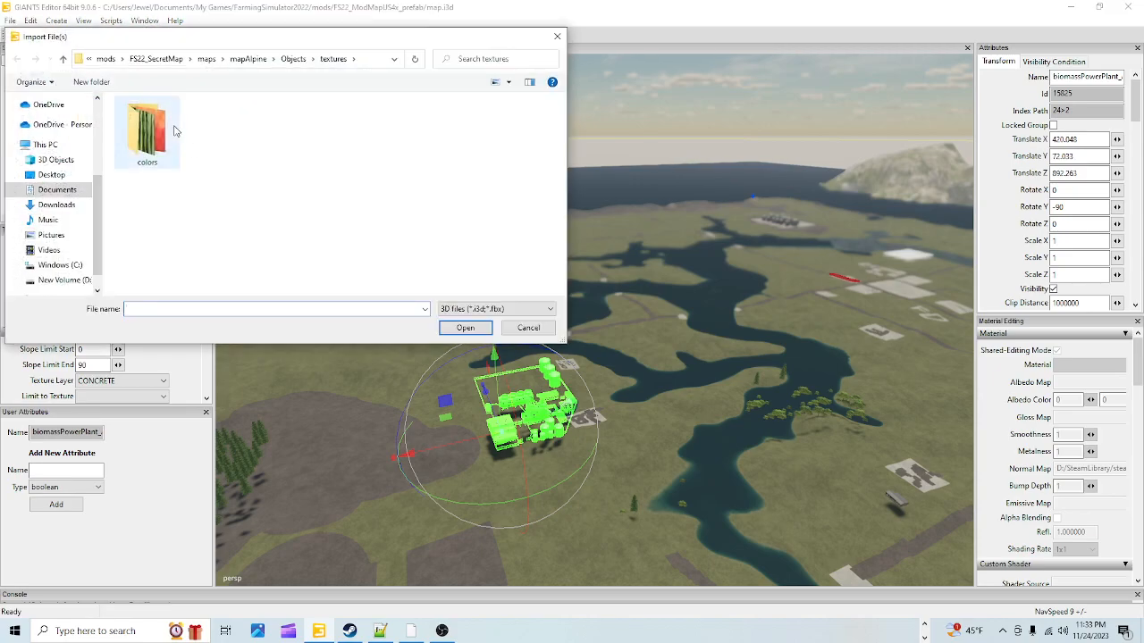
{"action": "left_click", "coordinate": [58, 190]}
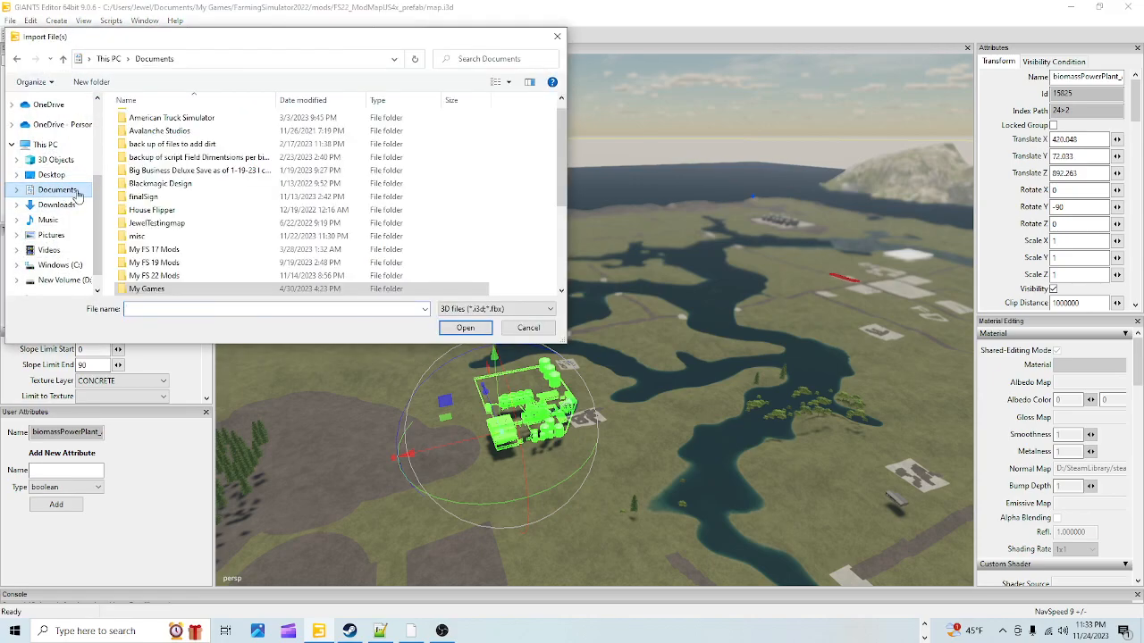
{"action": "scroll", "coordinate": [184, 223], "scroll_direction": "down", "scroll_amount": 3}
{"action": "double_click", "coordinate": [188, 211]}
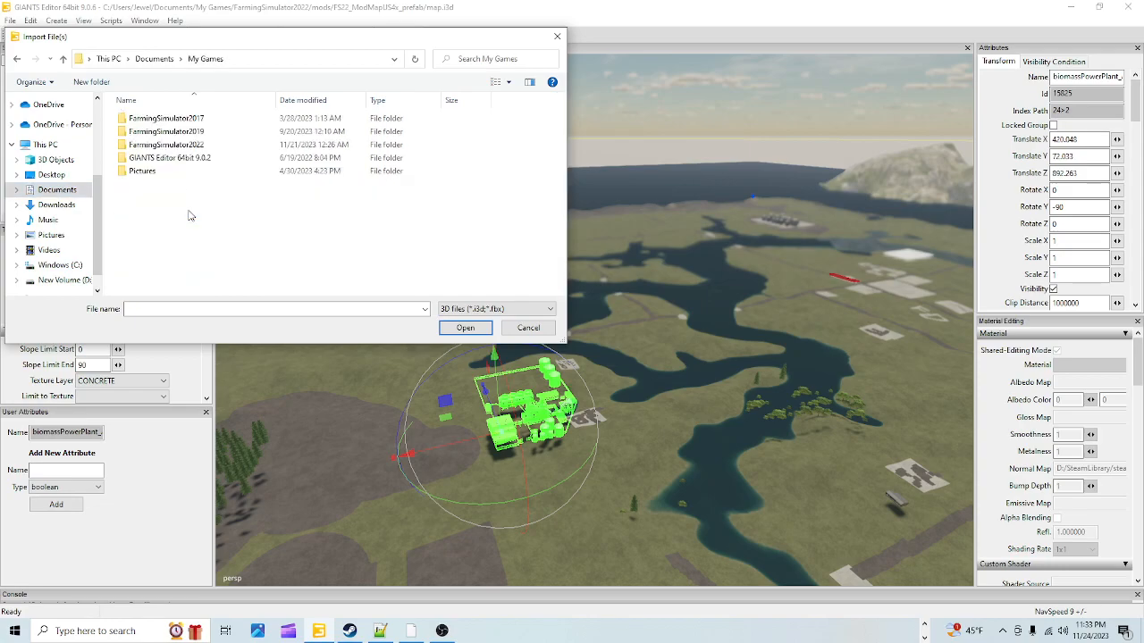
{"action": "double_click", "coordinate": [189, 144]}
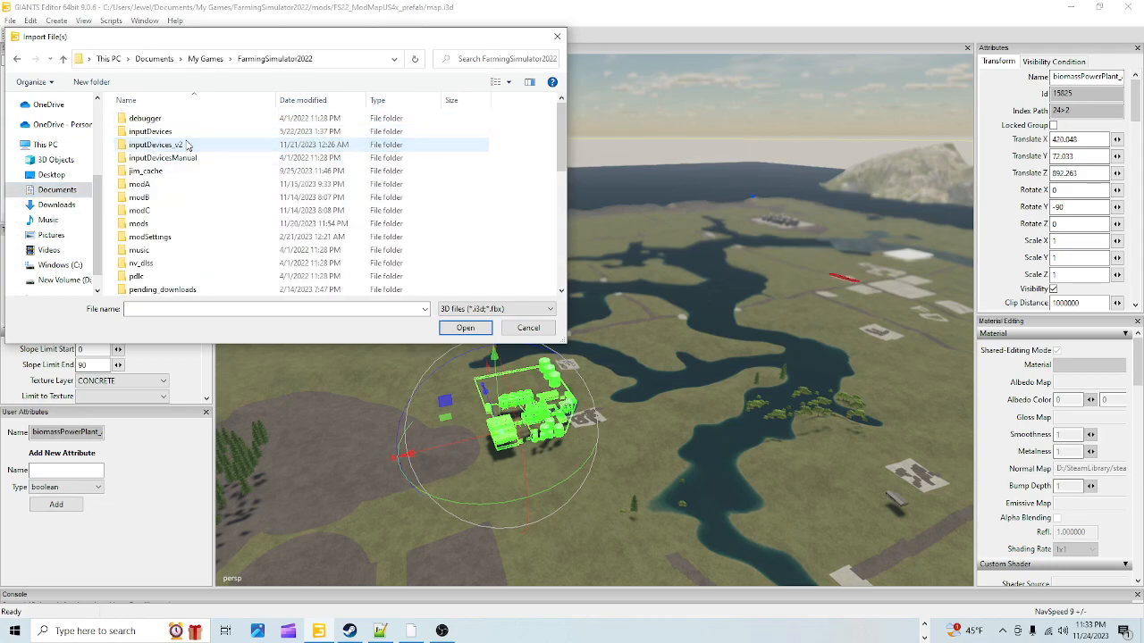
{"action": "double_click", "coordinate": [158, 227]}
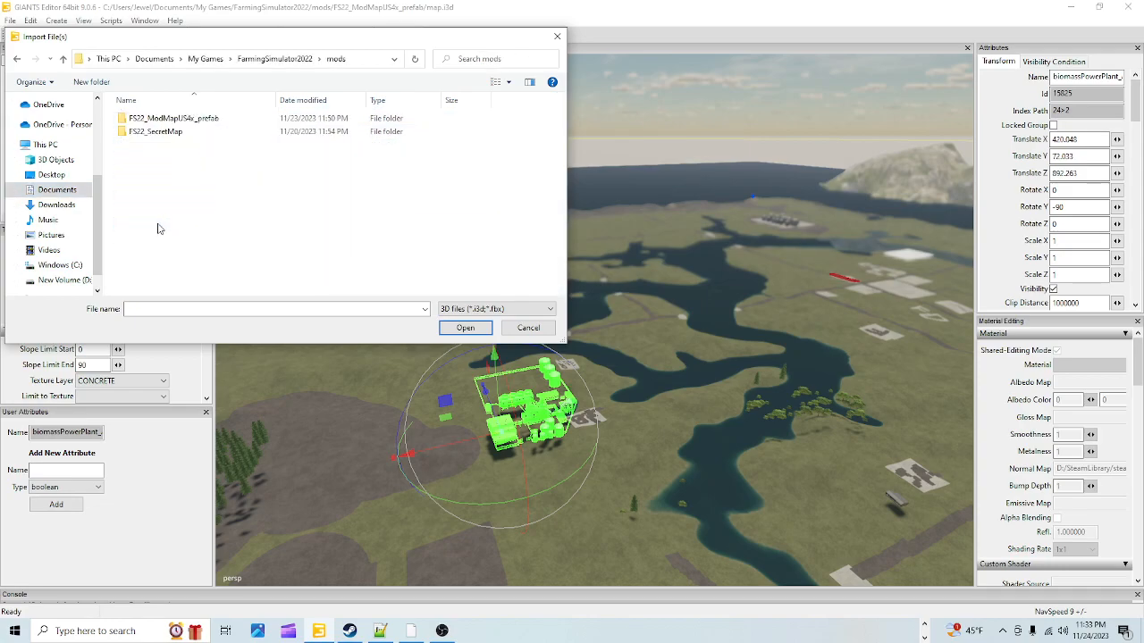
{"action": "double_click", "coordinate": [214, 119]}
{"action": "double_click", "coordinate": [213, 144]}
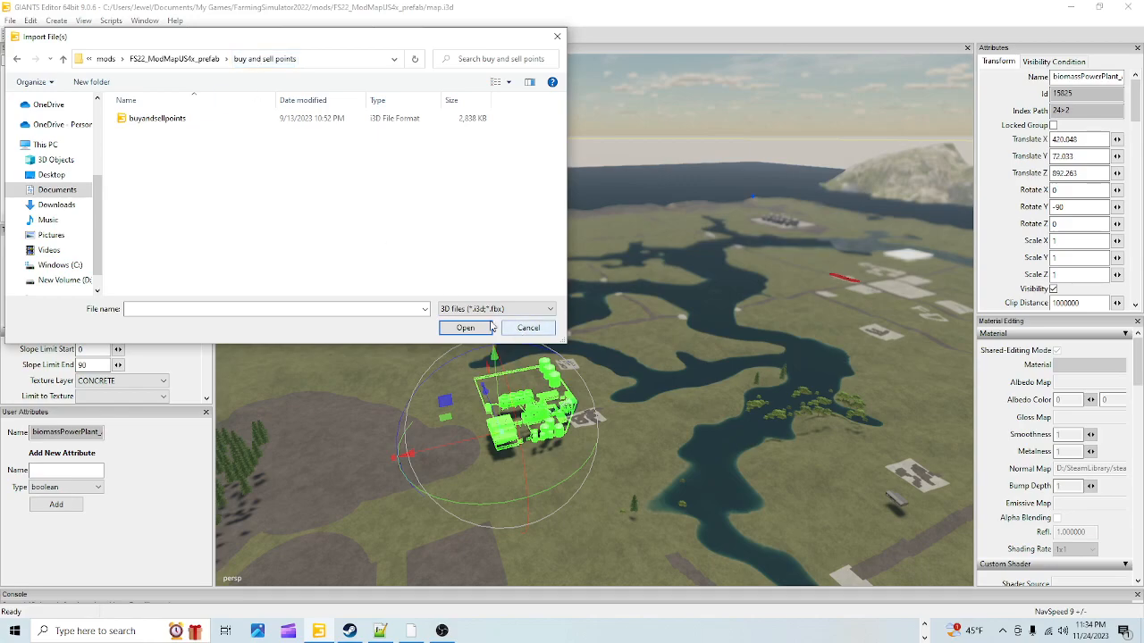
{"action": "left_click", "coordinate": [248, 119]}
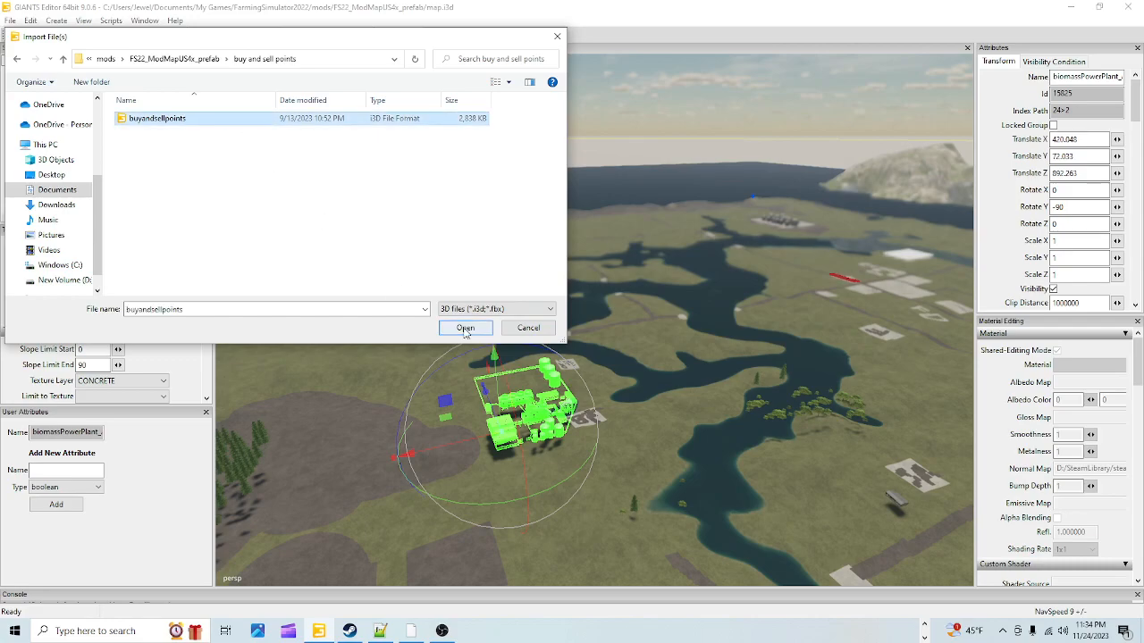
{"action": "left_click", "coordinate": [465, 329]}
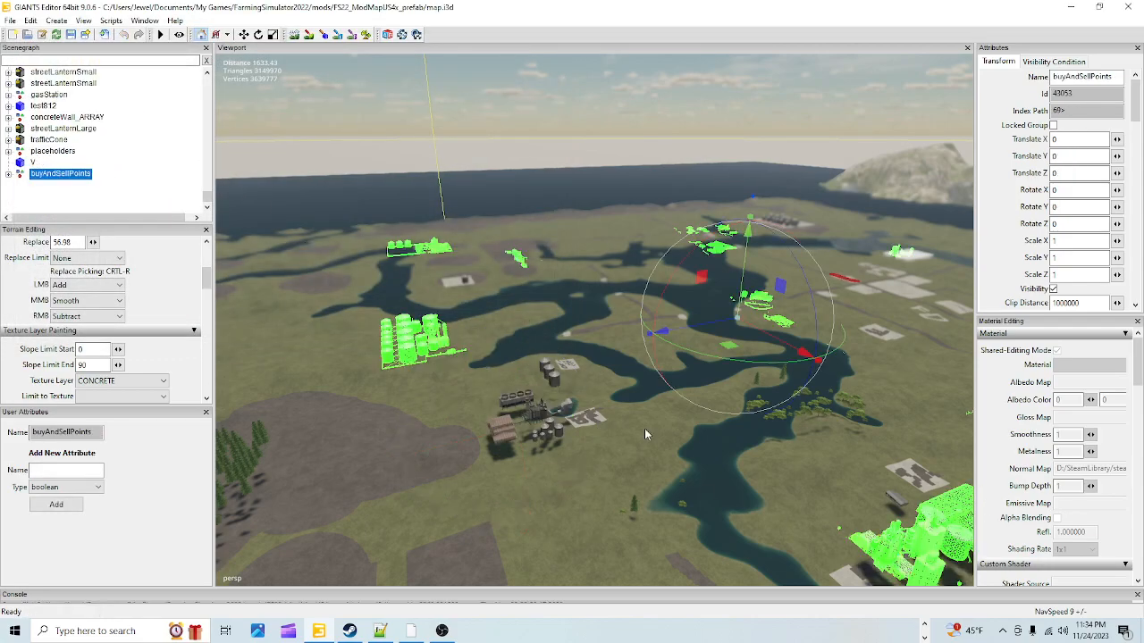
- Expand the imported buyAndSellPoints group to check where its biomassPowerPlant_AREA sits, and delete the whole imported group
{"action": "left_click", "coordinate": [8, 176]}
{"action": "scroll", "coordinate": [132, 150], "scroll_direction": "down", "scroll_amount": 3}
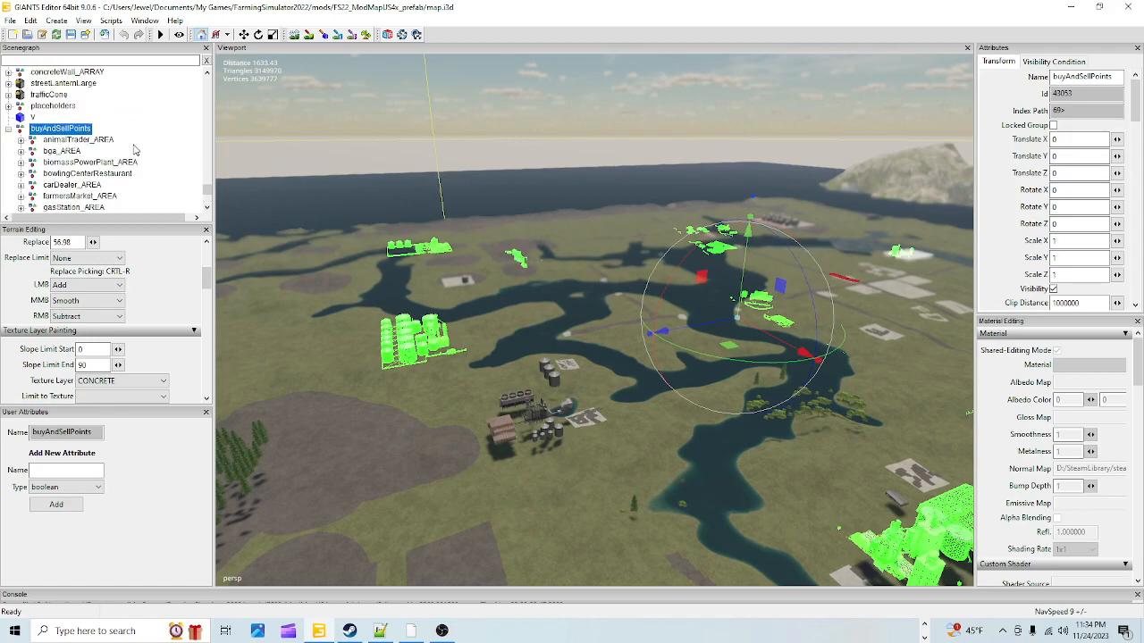
{"action": "left_click", "coordinate": [111, 119]}
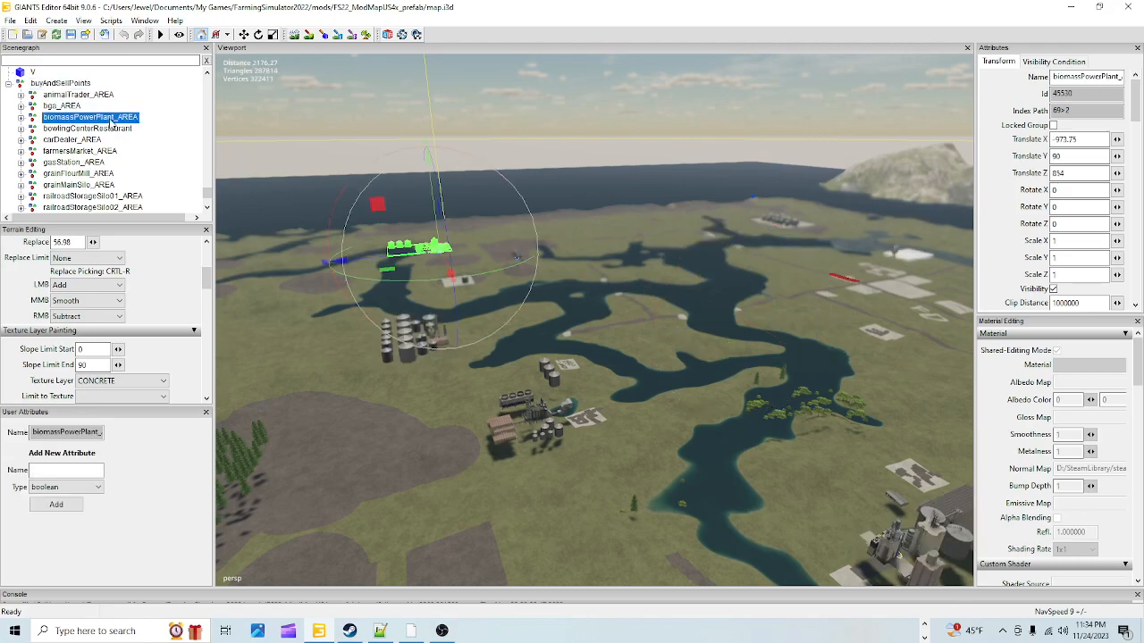
{"action": "scroll", "coordinate": [89, 121], "scroll_direction": "up", "scroll_amount": 1}
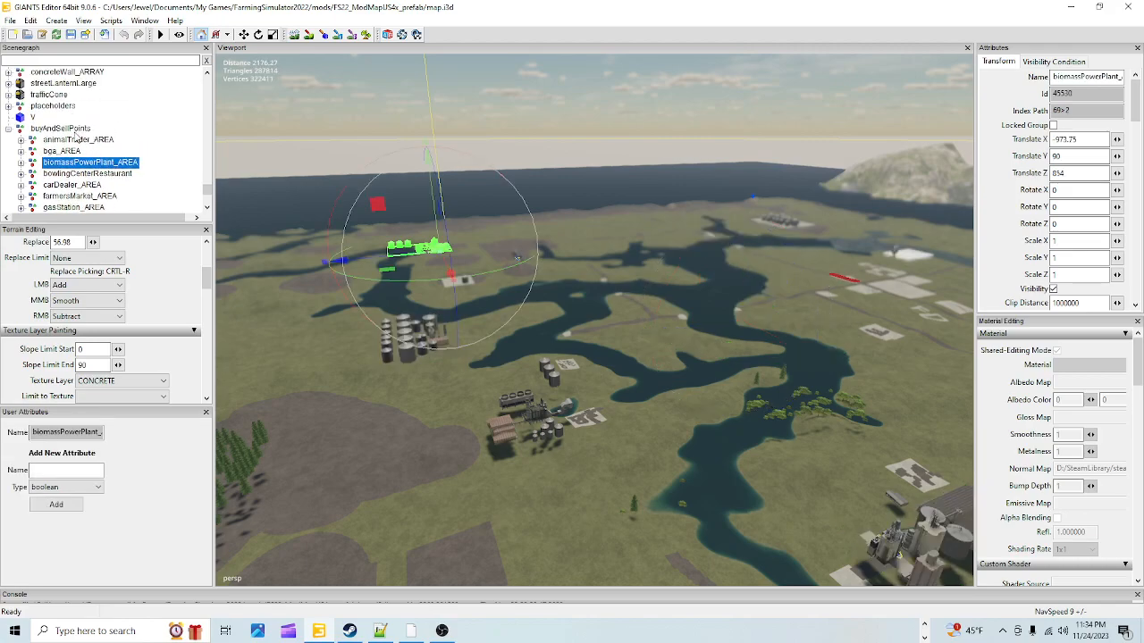
{"action": "left_click", "coordinate": [63, 129]}
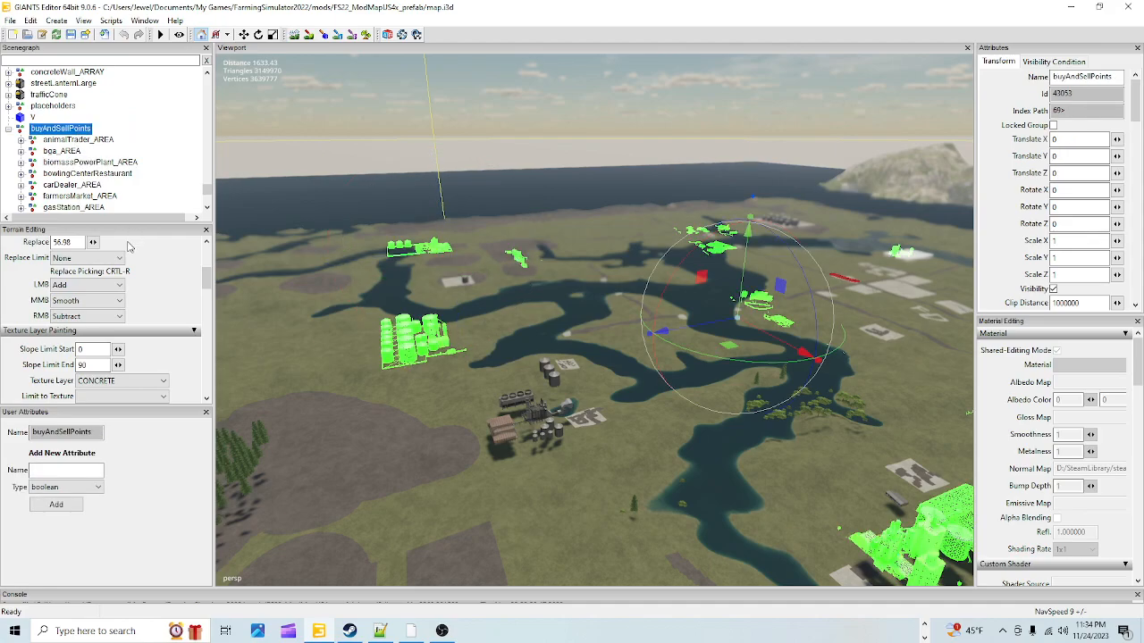
{"action": "key", "text": "Delete"}
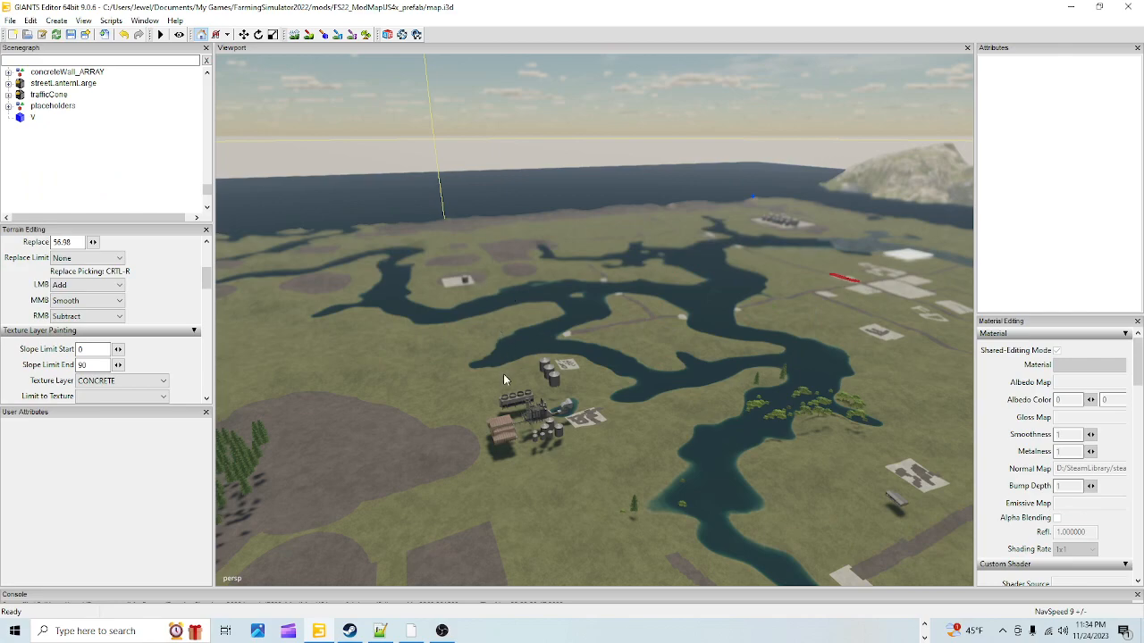
- Select the already placed power plant's entire biomassPowerPlant_AREA group and collapse it in the scenegraph
{"action": "left_click_drag", "start_coordinate": [611, 349], "coordinate": [594, 391], "text": "alt"}
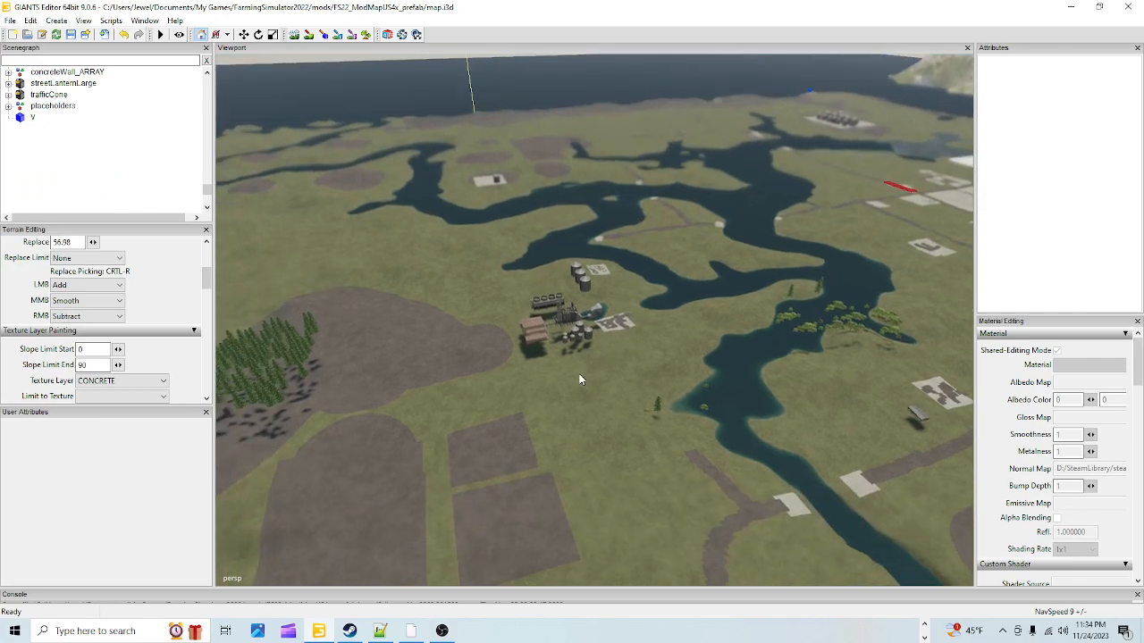
{"action": "left_click", "coordinate": [553, 309]}
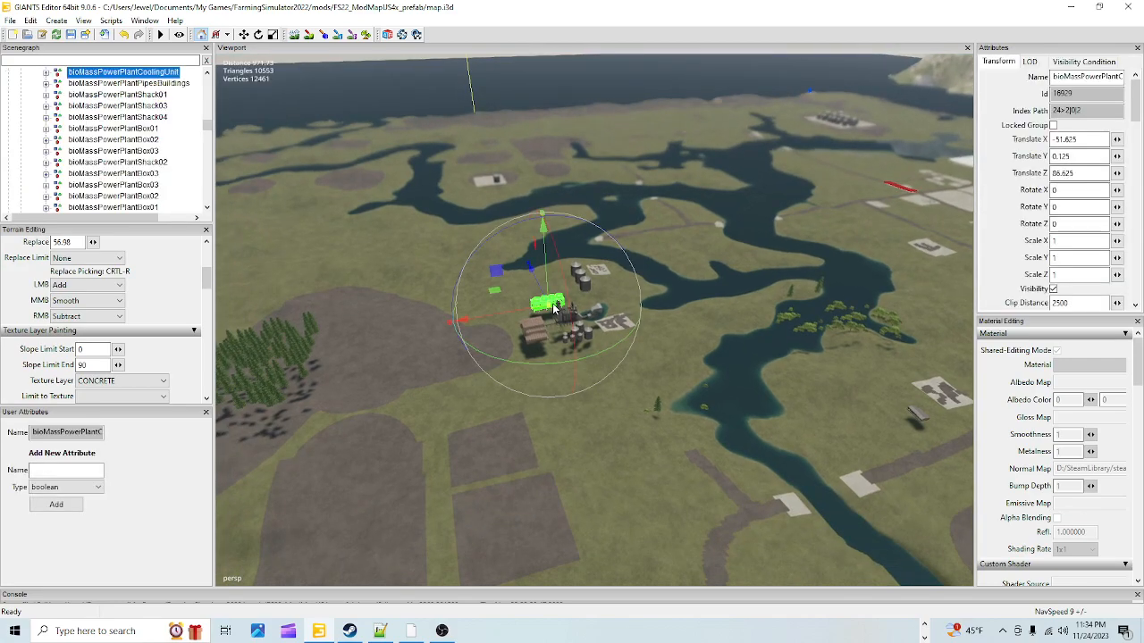
{"action": "scroll", "coordinate": [184, 213], "scroll_direction": "up", "scroll_amount": 2}
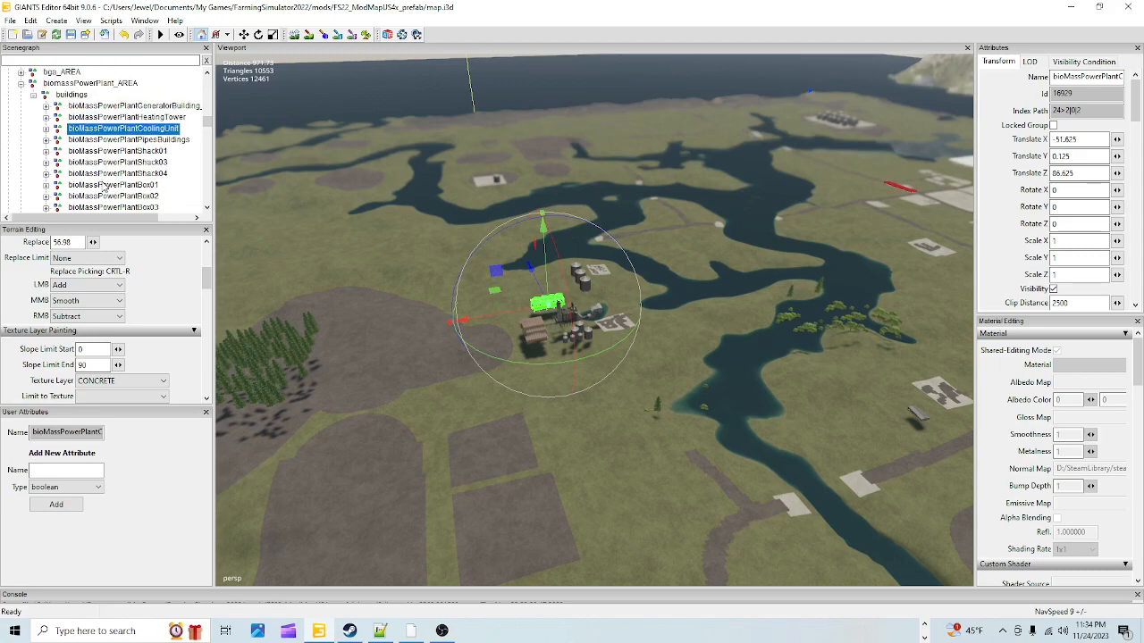
{"action": "left_click", "coordinate": [72, 82]}
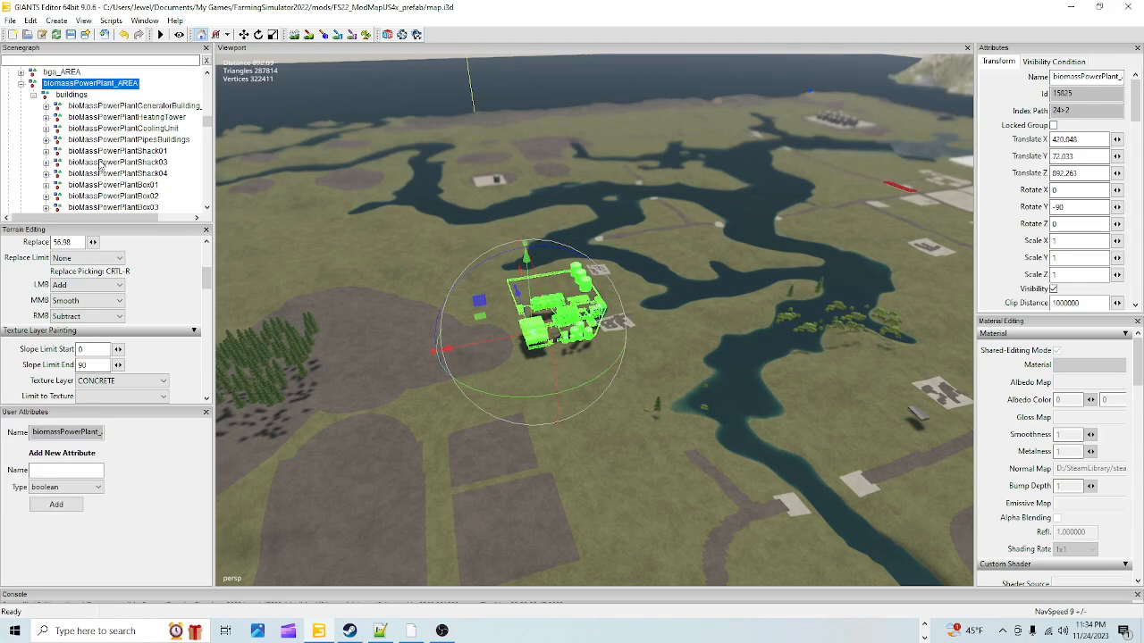
{"action": "left_click", "coordinate": [21, 84]}
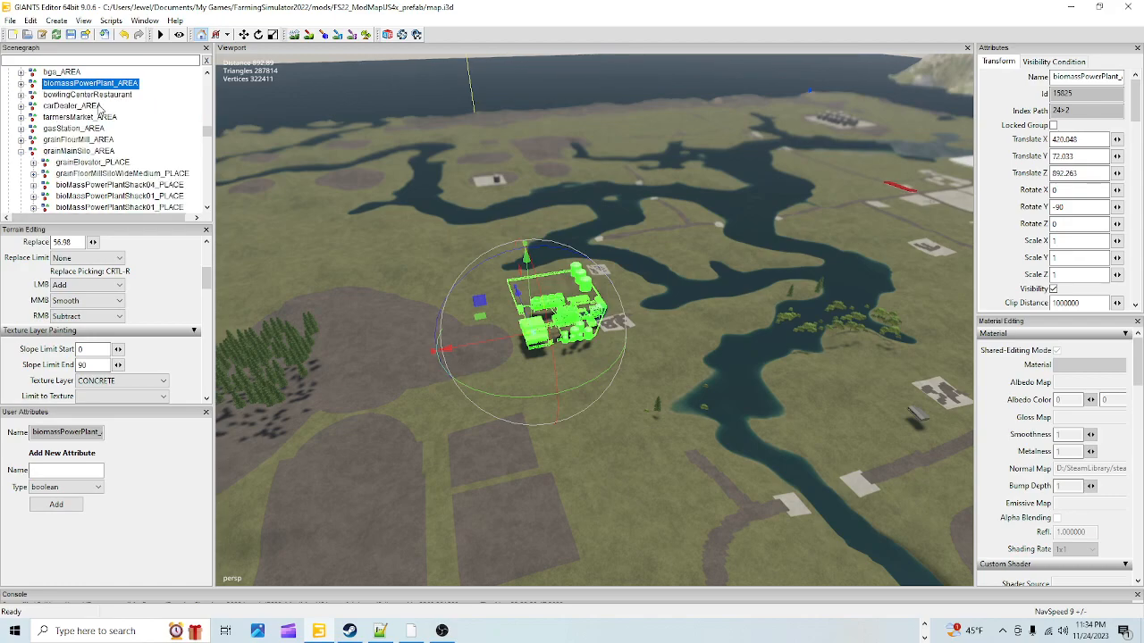
- Examine the selected biomass power plant up close and from several sides against the surrounding terrain
{"action": "right_click_drag", "start_coordinate": [558, 221], "coordinate": [622, 305]}
{"action": "right_click_drag", "start_coordinate": [529, 427], "coordinate": [633, 240], "text": "alt"}
{"action": "right_click_drag", "start_coordinate": [477, 507], "coordinate": [564, 330], "text": "alt"}
{"action": "right_click_drag", "start_coordinate": [488, 405], "coordinate": [630, 201], "text": "alt"}
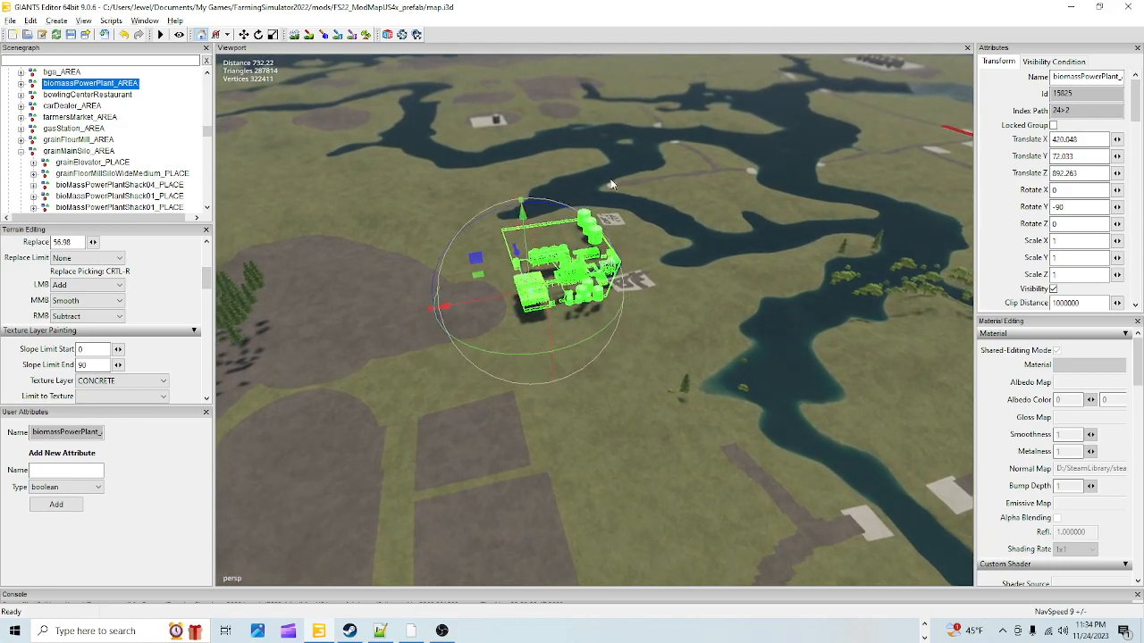
{"action": "mouse_move", "coordinate": [513, 425]}
{"action": "right_mouse_down", "text": "alt"}
{"action": "mouse_move", "coordinate": [617, 338]}
{"action": "mouse_move", "coordinate": [651, 154]}
{"action": "mouse_move", "coordinate": [744, 10]}
{"action": "right_mouse_up", "text": "alt"}
{"action": "mouse_move", "coordinate": [609, 282]}
{"action": "right_mouse_down", "text": "alt"}
{"action": "mouse_move", "coordinate": [662, 200]}
{"action": "mouse_move", "coordinate": [814, 24]}
{"action": "right_mouse_up", "text": "alt"}
{"action": "right_click_drag", "start_coordinate": [686, 318], "coordinate": [758, 0], "text": "alt"}
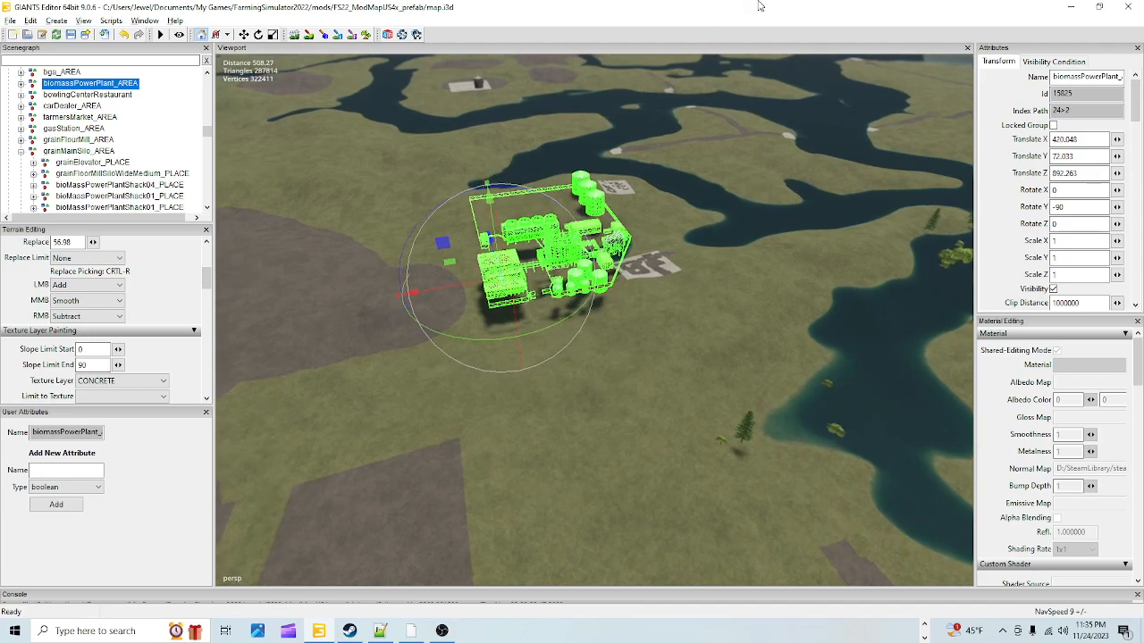
{"action": "right_click_drag", "start_coordinate": [588, 360], "coordinate": [709, 7], "text": "alt"}
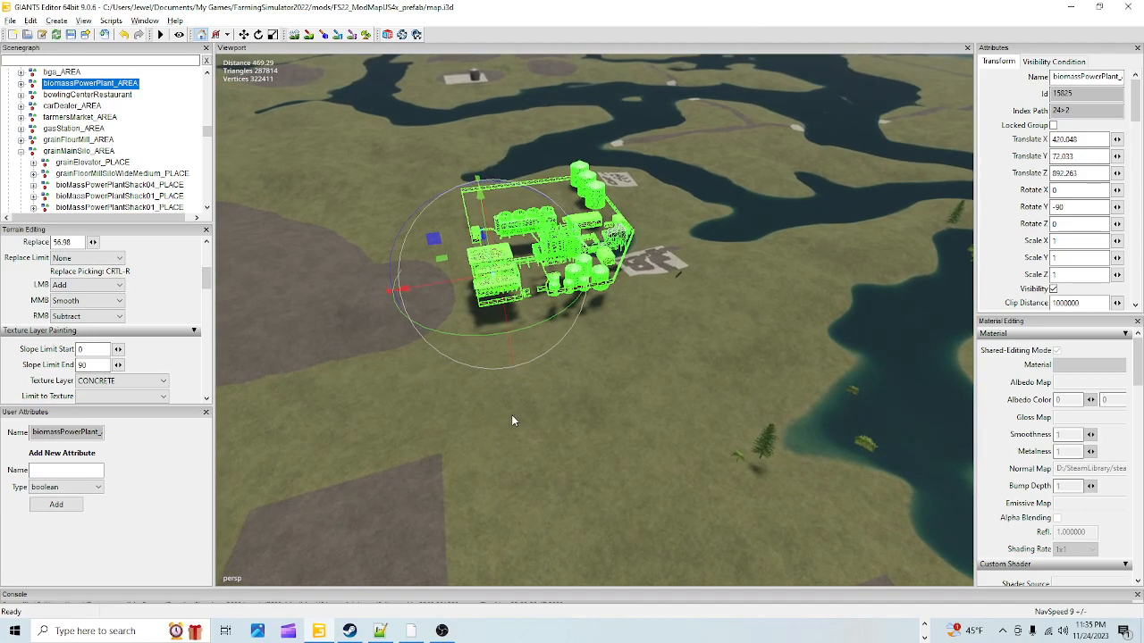
{"action": "mouse_move", "coordinate": [516, 437]}
{"action": "right_mouse_down", "text": "alt"}
{"action": "mouse_move", "coordinate": [581, 157]}
{"action": "mouse_move", "coordinate": [630, 22]}
{"action": "mouse_move", "coordinate": [650, 1]}
{"action": "right_mouse_up", "text": "alt"}
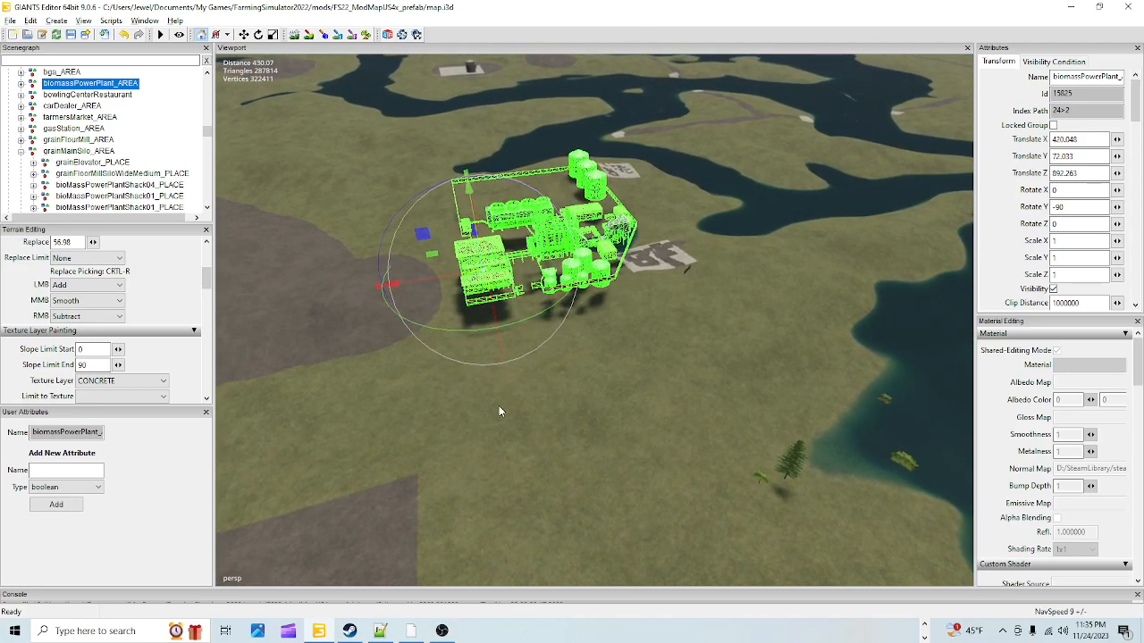
{"action": "right_click_drag", "start_coordinate": [493, 441], "coordinate": [624, 6], "text": "alt"}
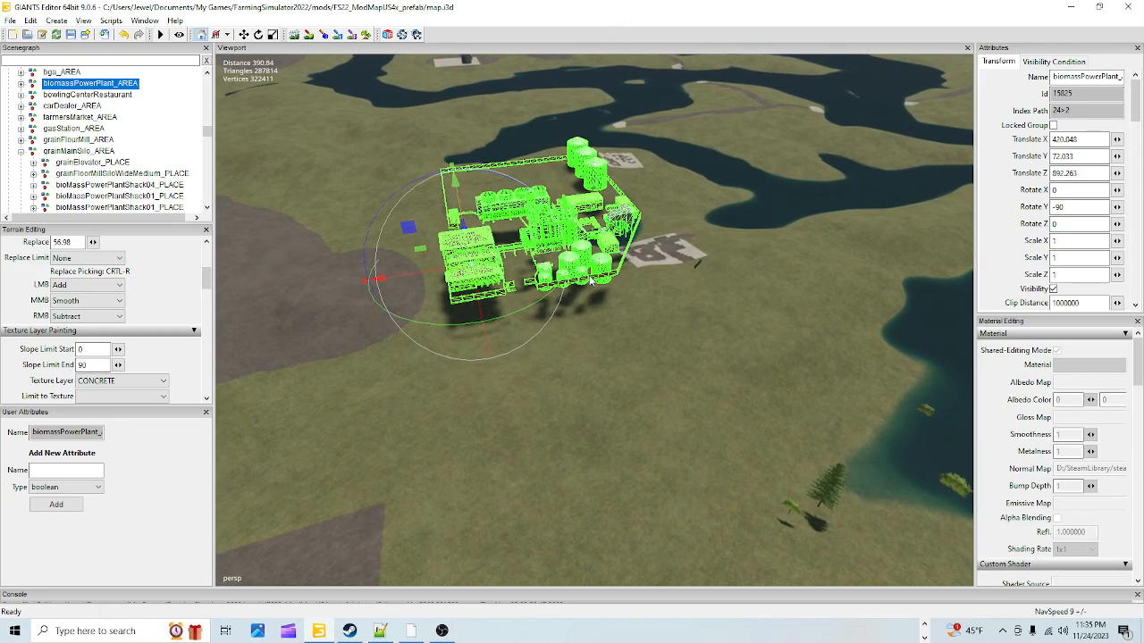
{"action": "left_click_drag", "start_coordinate": [621, 363], "coordinate": [594, 348], "text": "alt"}
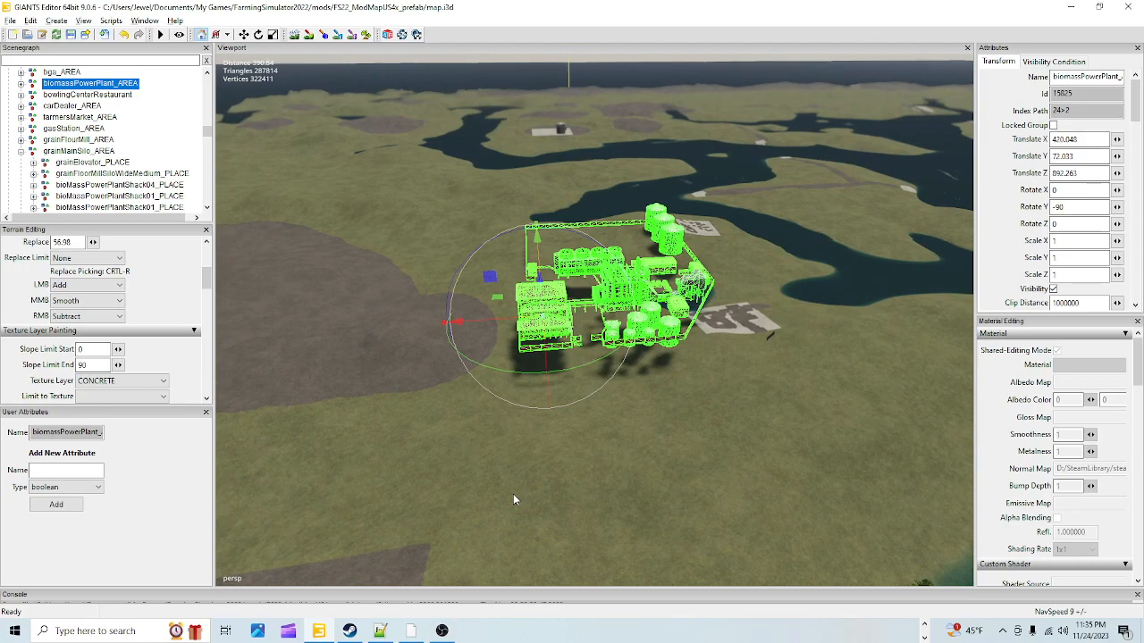
{"action": "right_click_drag", "start_coordinate": [510, 495], "coordinate": [605, 108], "text": "alt"}
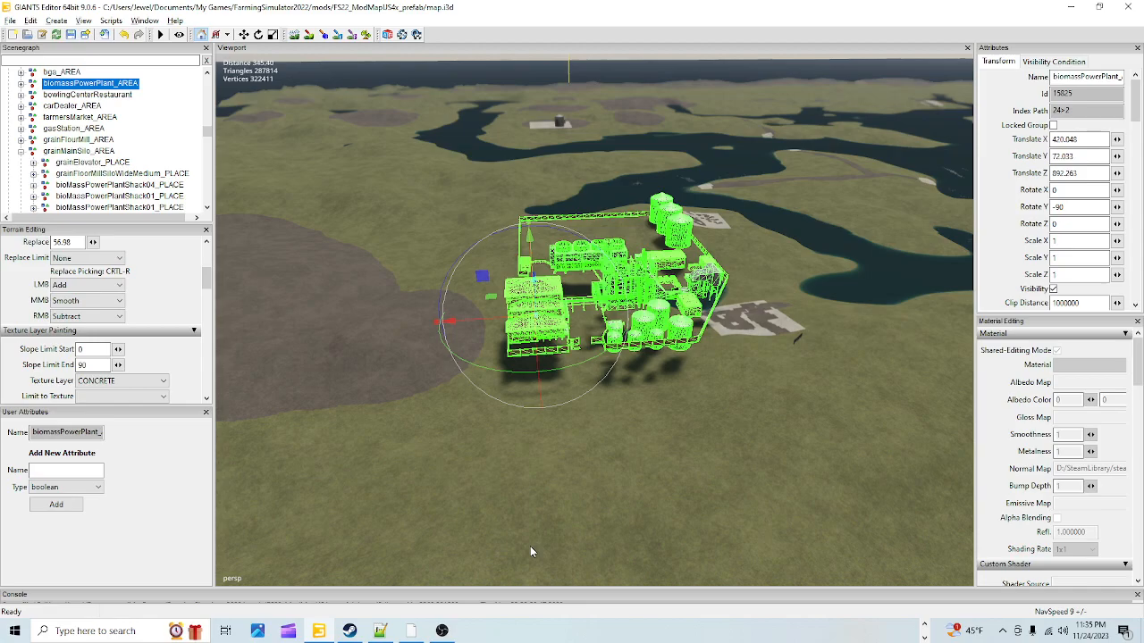
{"action": "right_click_drag", "start_coordinate": [527, 531], "coordinate": [578, 177], "text": "alt"}
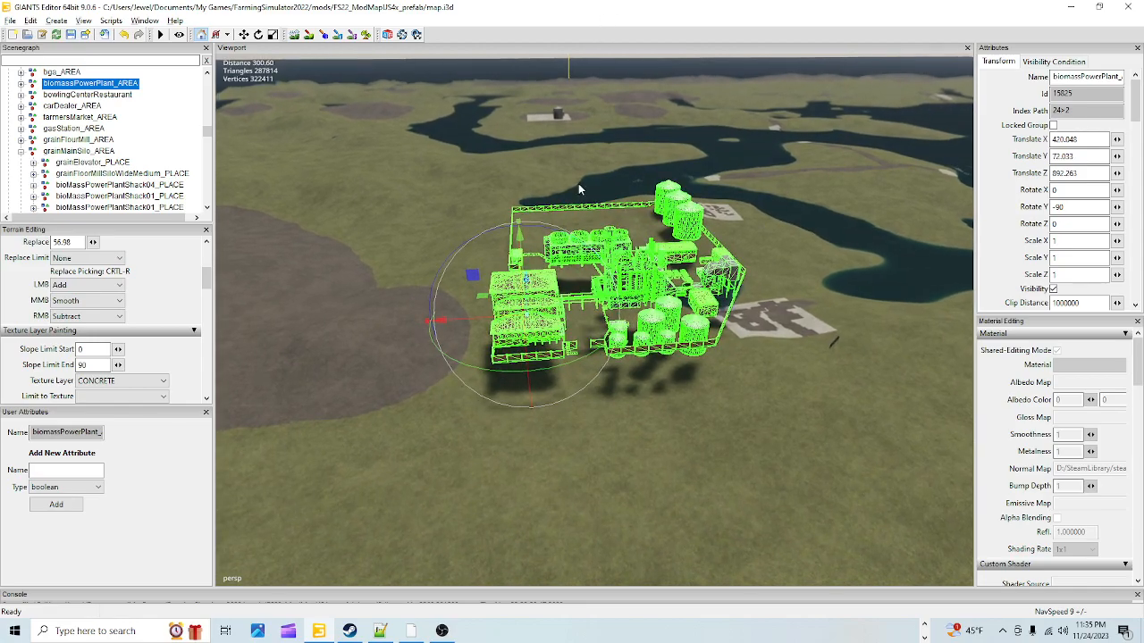
{"action": "right_click_drag", "start_coordinate": [530, 503], "coordinate": [563, 365], "text": "alt"}
{"action": "left_click_drag", "start_coordinate": [563, 364], "coordinate": [397, 537], "text": "alt"}
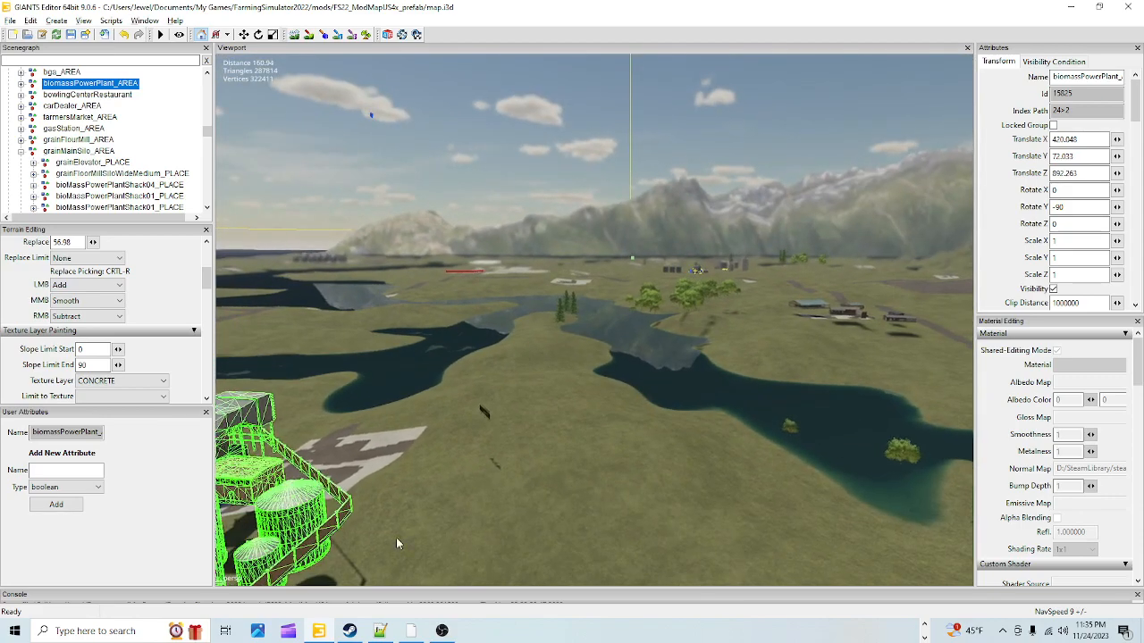
{"action": "key", "text": "f"}
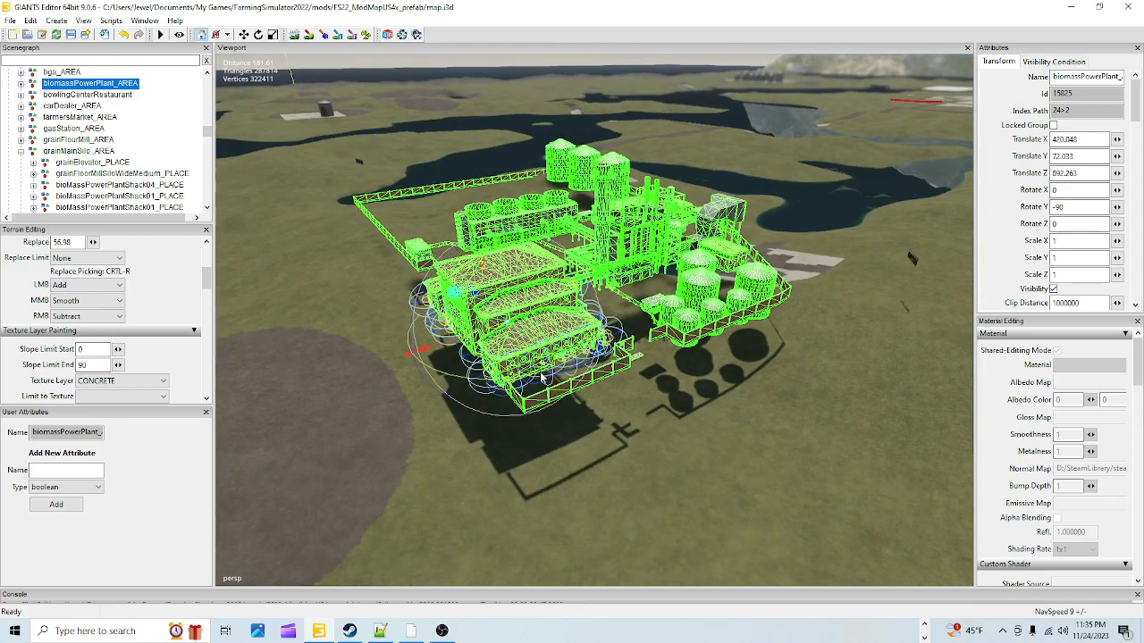
{"action": "right_click_drag", "start_coordinate": [582, 399], "coordinate": [561, 382], "text": "alt"}
{"action": "left_click_drag", "start_coordinate": [560, 386], "coordinate": [621, 485], "text": "alt"}
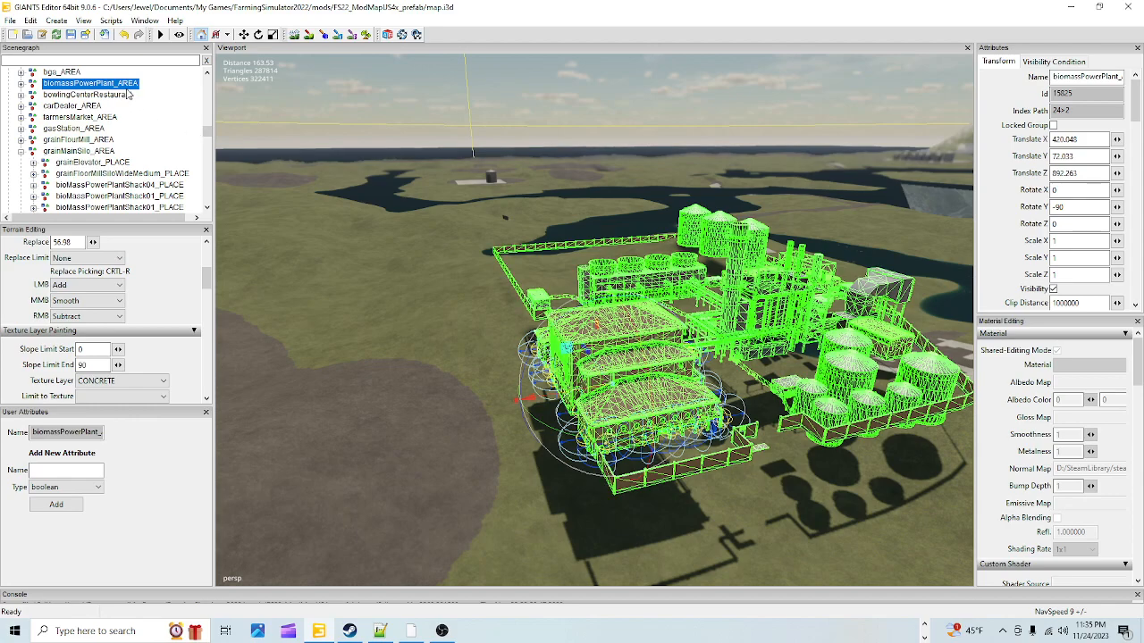
- Collapse the grainMainSilo_AREA group and move the selected biomassPowerPlant_AREA vertically to a Y translation of 65.2
{"action": "left_click", "coordinate": [20, 152]}
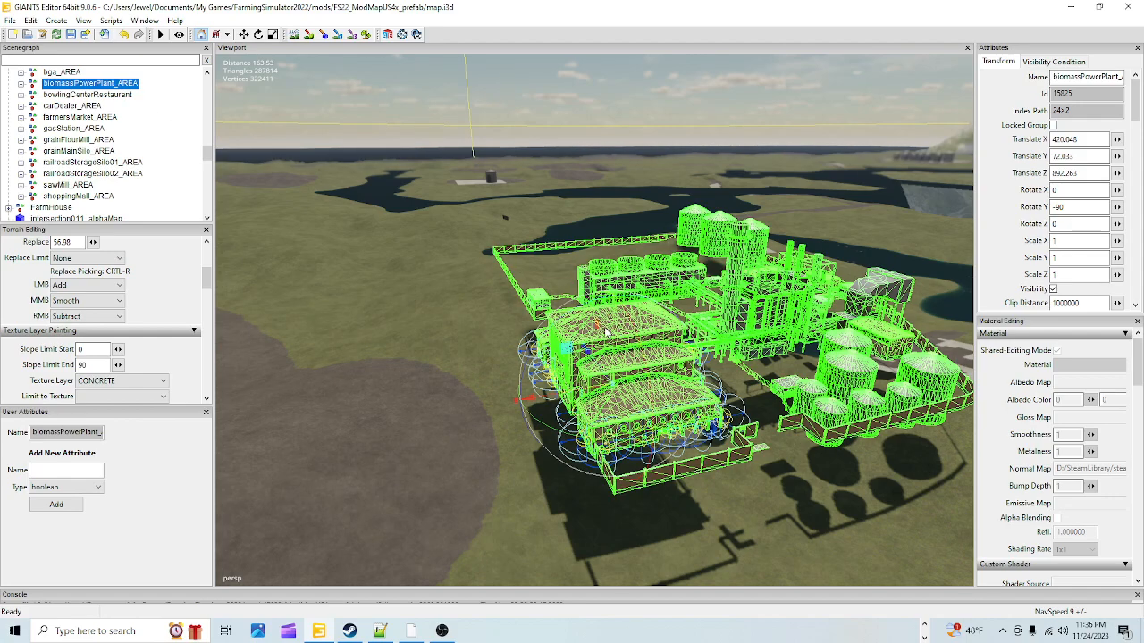
{"action": "left_click_drag", "start_coordinate": [613, 328], "coordinate": [613, 304]}
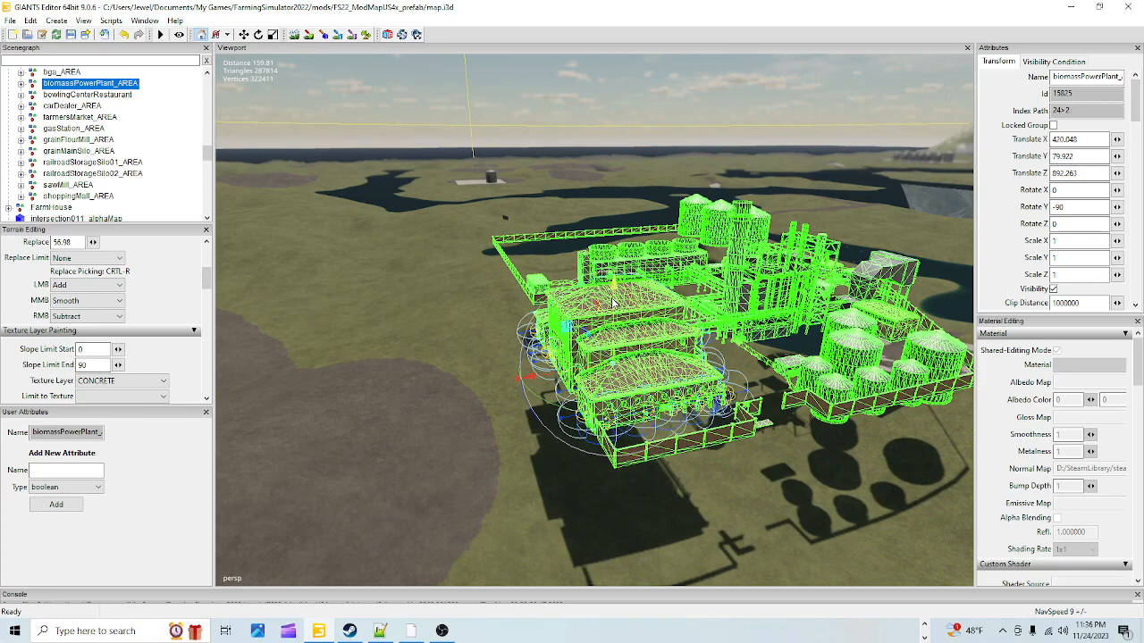
{"action": "left_click_drag", "start_coordinate": [610, 314], "coordinate": [606, 347]}
- Examine how the power plant's fences, silos and buildings sit relative to the ground, and survey the neighbouring terrain
{"action": "left_click_drag", "start_coordinate": [559, 428], "coordinate": [728, 487], "text": "alt"}
{"action": "right_click_drag", "start_coordinate": [660, 515], "coordinate": [934, 13], "text": "alt"}
{"action": "right_click_drag", "start_coordinate": [607, 397], "coordinate": [684, 356], "text": "alt"}
{"action": "left_click_drag", "start_coordinate": [685, 356], "coordinate": [673, 333], "text": "alt"}
{"action": "right_click_drag", "start_coordinate": [673, 333], "coordinate": [773, 185], "text": "alt"}
{"action": "left_click_drag", "start_coordinate": [727, 207], "coordinate": [620, 256], "text": "alt"}
{"action": "right_click_drag", "start_coordinate": [721, 232], "coordinate": [732, 253], "text": "alt"}
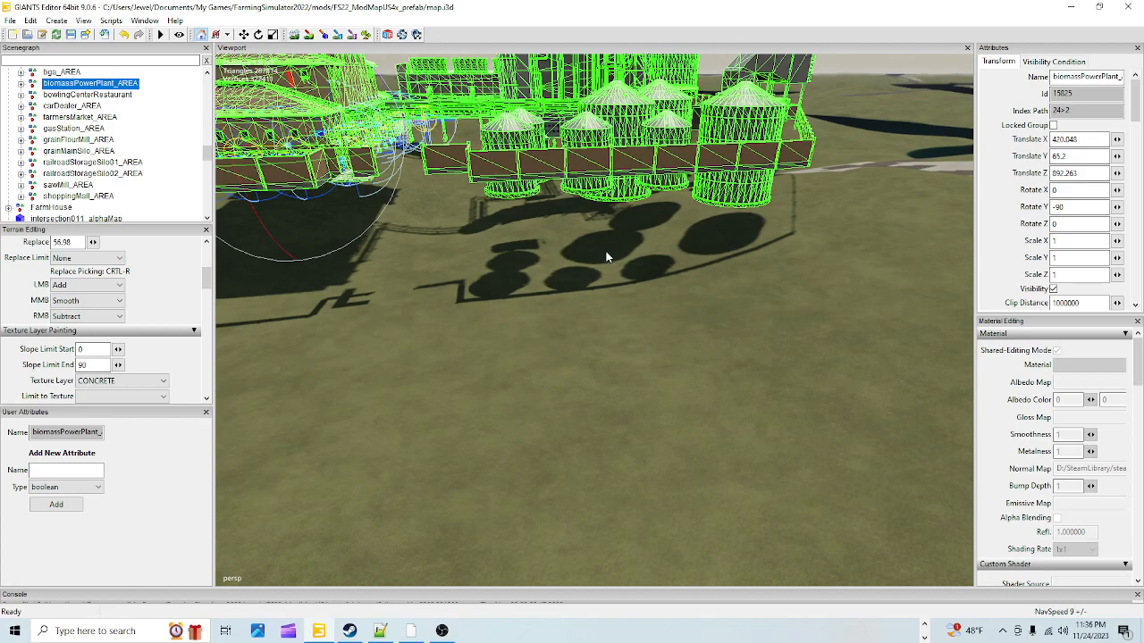
{"action": "left_click_drag", "start_coordinate": [538, 314], "coordinate": [447, 286], "text": "alt"}
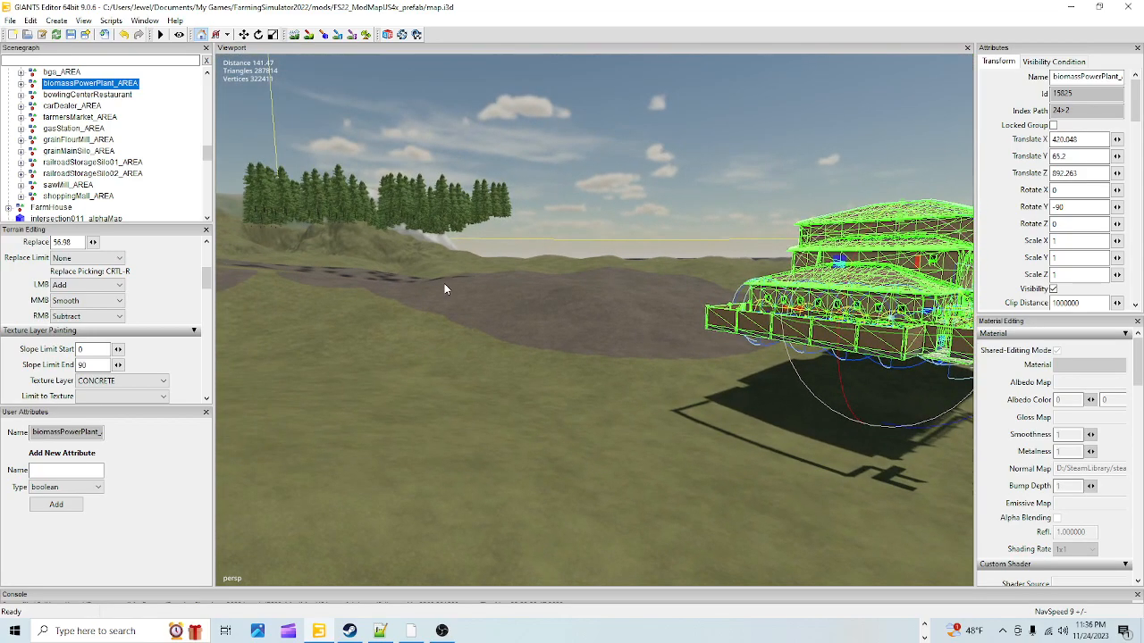
{"action": "left_click_drag", "start_coordinate": [457, 436], "coordinate": [615, 379], "text": "alt"}
{"action": "scroll", "coordinate": [593, 444], "scroll_direction": "down", "scroll_amount": 10}
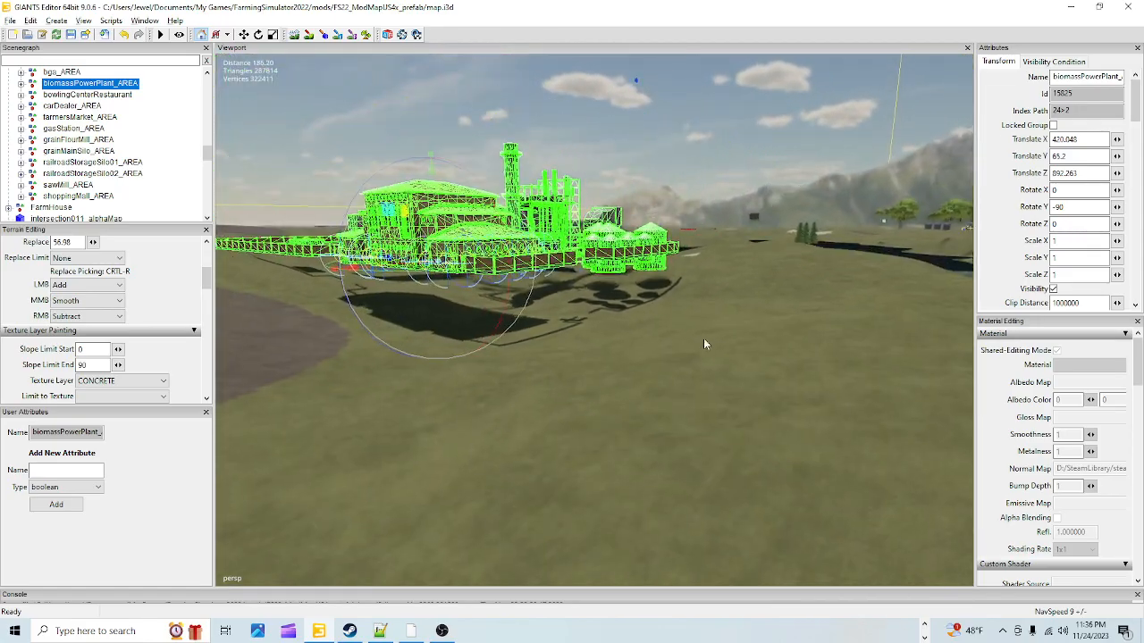
{"action": "left_click_drag", "start_coordinate": [672, 425], "coordinate": [766, 408], "text": "alt"}
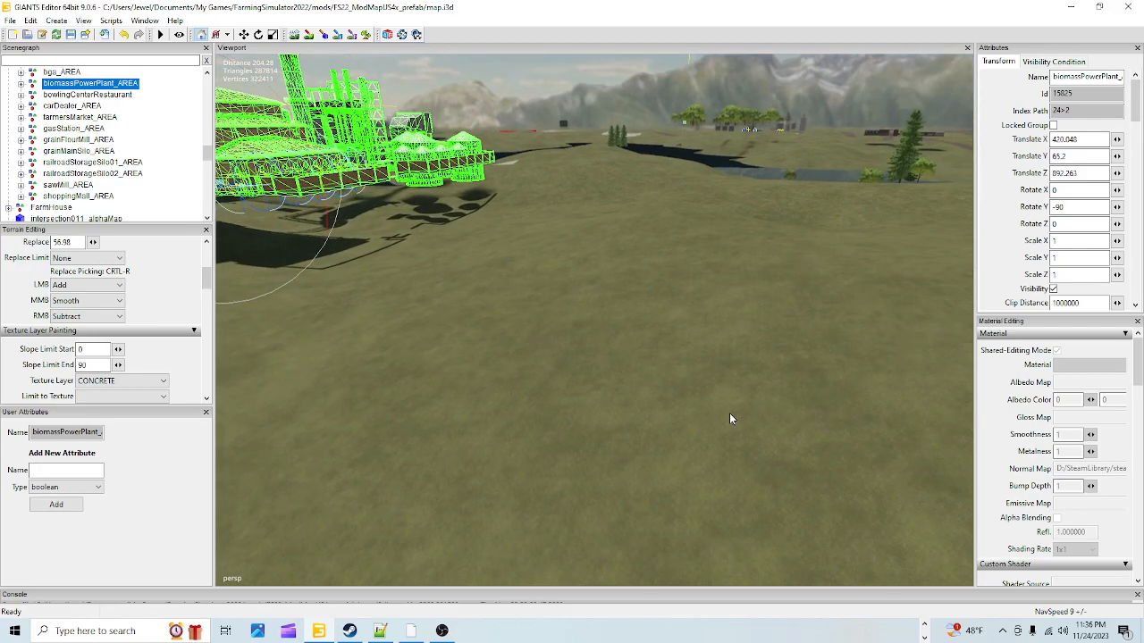
- Examine the raised power plant from its long side and corner to judge its height above the terrain
{"action": "left_click_drag", "start_coordinate": [670, 379], "coordinate": [619, 460], "text": "alt"}
{"action": "scroll", "coordinate": [791, 277], "scroll_direction": "up", "scroll_amount": 2}
{"action": "left_click_drag", "start_coordinate": [791, 277], "coordinate": [677, 413], "text": "alt"}
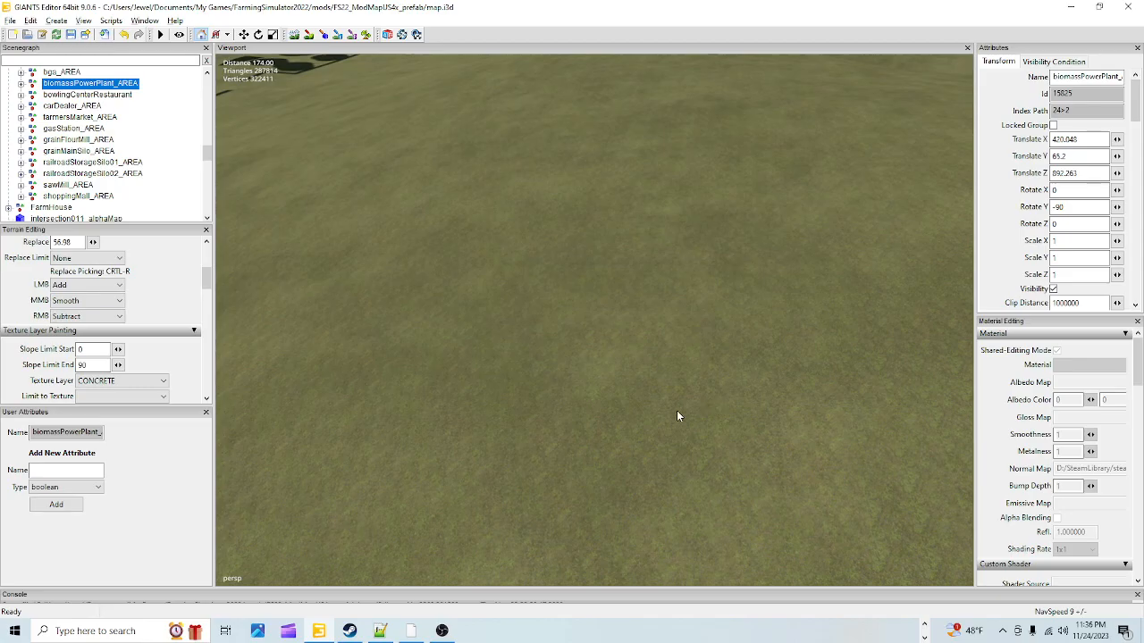
{"action": "scroll", "coordinate": [765, 423], "scroll_direction": "up", "scroll_amount": 2}
{"action": "left_click_drag", "start_coordinate": [764, 422], "coordinate": [721, 384], "text": "alt"}
{"action": "scroll", "coordinate": [848, 385], "scroll_direction": "up", "scroll_amount": 5}
{"action": "left_click_drag", "start_coordinate": [848, 385], "coordinate": [610, 365], "text": "alt"}
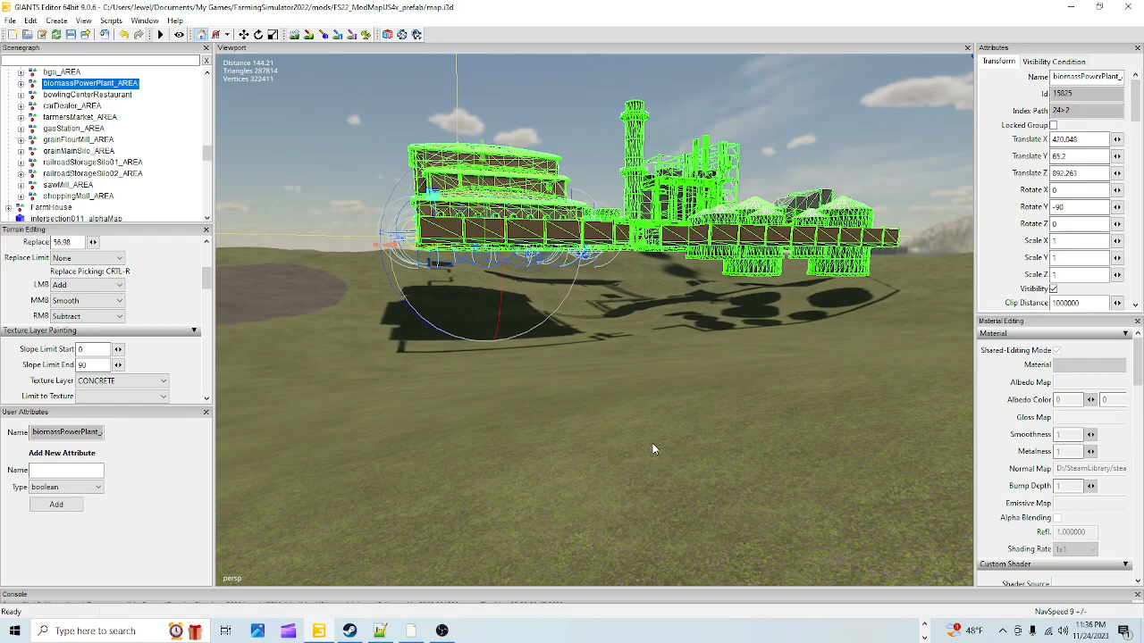
{"action": "left_click_drag", "start_coordinate": [680, 431], "coordinate": [461, 361], "text": "alt"}
{"action": "mouse_move", "coordinate": [461, 361]}
{"action": "right_mouse_down", "text": "alt"}
{"action": "mouse_move", "coordinate": [924, 87]}
{"action": "mouse_move", "coordinate": [715, 215]}
{"action": "mouse_move", "coordinate": [939, 54]}
{"action": "right_mouse_up", "text": "alt"}
{"action": "right_click_drag", "start_coordinate": [512, 372], "coordinate": [948, 11], "text": "alt"}
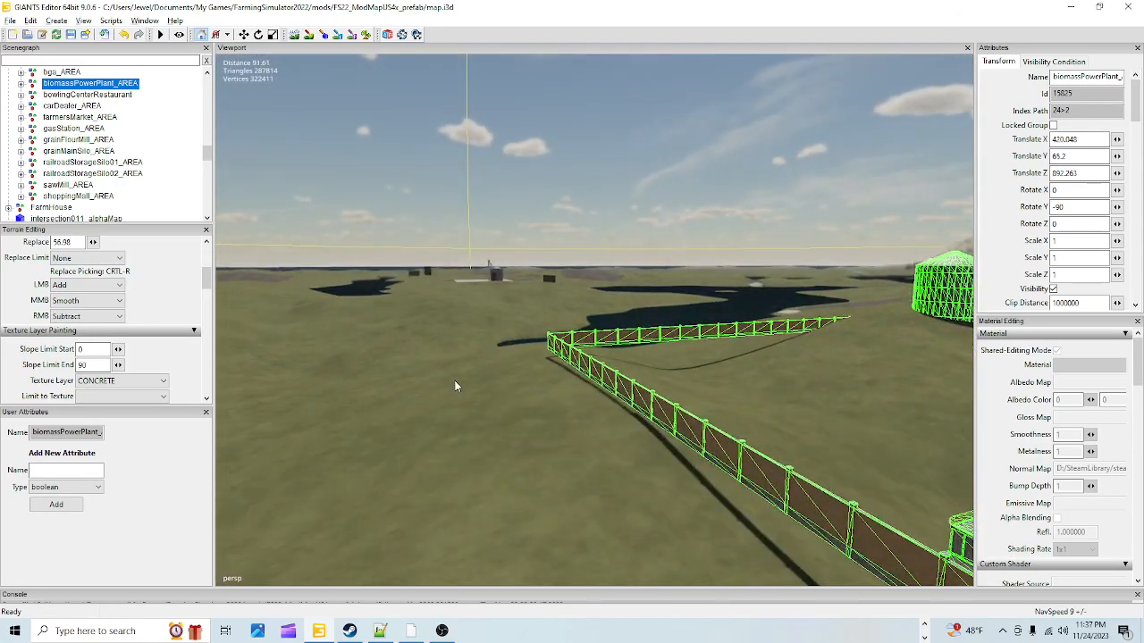
- Survey the power plant's perimeter fence and silos from outside to compare their bases with the sloping ground
{"action": "left_click_drag", "start_coordinate": [454, 377], "coordinate": [557, 353], "text": "alt"}
{"action": "right_click_drag", "start_coordinate": [557, 352], "coordinate": [697, 224], "text": "alt"}
{"action": "mouse_move", "coordinate": [572, 268]}
{"action": "right_mouse_down", "text": "alt"}
{"action": "mouse_move", "coordinate": [724, 116]}
{"action": "mouse_move", "coordinate": [823, 44]}
{"action": "right_mouse_up", "text": "alt"}
{"action": "right_click_drag", "start_coordinate": [545, 286], "coordinate": [759, 98], "text": "alt"}
{"action": "left_click_drag", "start_coordinate": [563, 211], "coordinate": [715, 268], "text": "alt"}
{"action": "right_click_drag", "start_coordinate": [715, 116], "coordinate": [447, 284], "text": "alt"}
{"action": "left_click_drag", "start_coordinate": [408, 370], "coordinate": [713, 310], "text": "alt"}
{"action": "right_click_drag", "start_coordinate": [713, 311], "coordinate": [800, 268], "text": "alt"}
{"action": "right_click_drag", "start_coordinate": [601, 353], "coordinate": [744, 336], "text": "alt"}
{"action": "left_click_drag", "start_coordinate": [743, 335], "coordinate": [579, 304], "text": "alt"}
{"action": "right_click_drag", "start_coordinate": [625, 380], "coordinate": [502, 446], "text": "alt"}
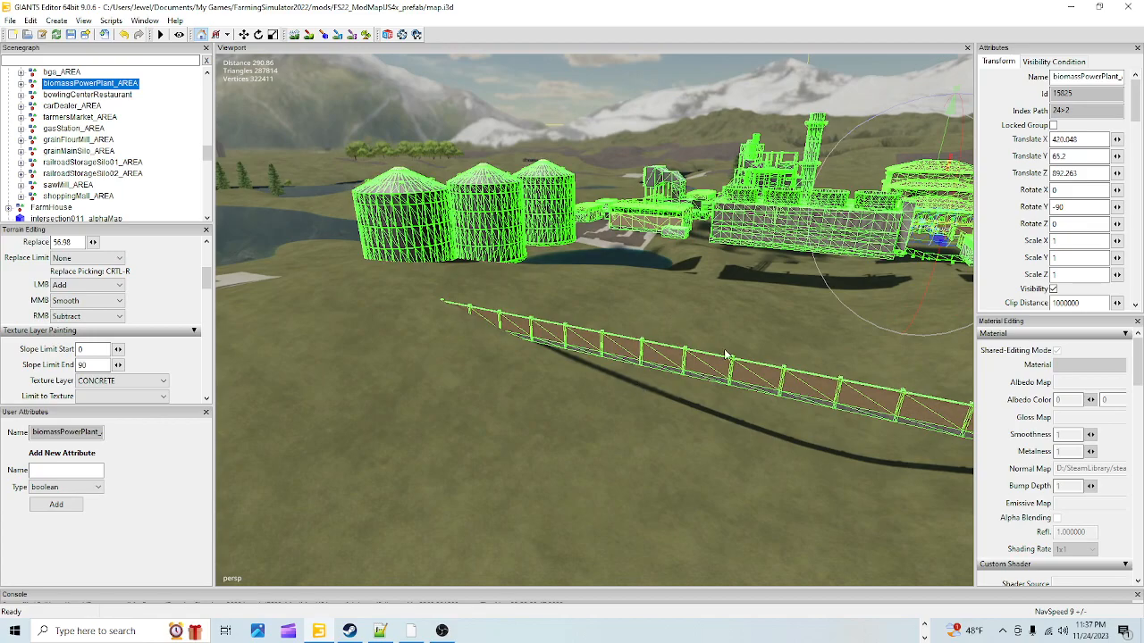
{"action": "left_click_drag", "start_coordinate": [692, 417], "coordinate": [754, 441], "text": "alt"}
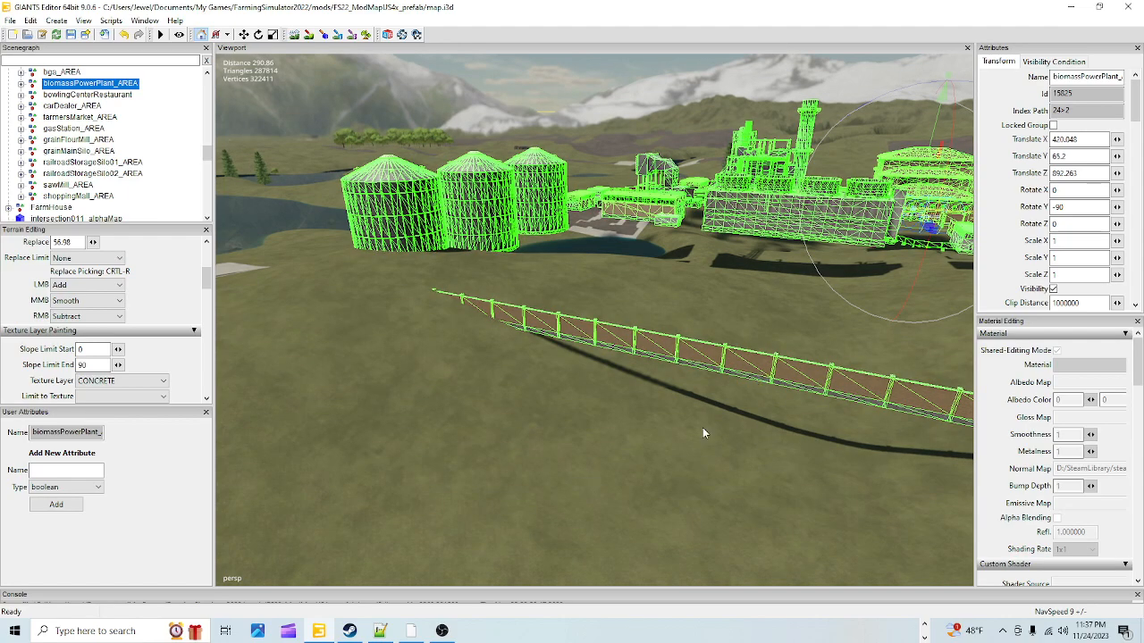
{"action": "left_click_drag", "start_coordinate": [699, 429], "coordinate": [735, 427], "text": "alt"}
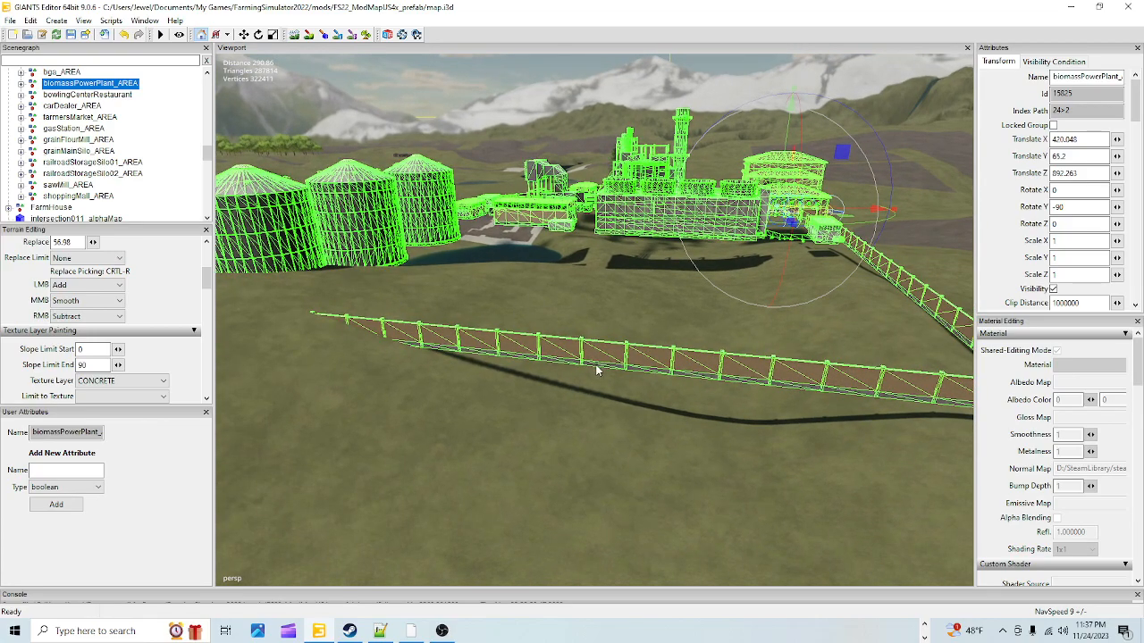
- Lower the selected biomassPowerPlant_AREA to a Y translation of 64.659
{"action": "left_click_drag", "start_coordinate": [666, 370], "coordinate": [849, 462], "text": "alt"}
{"action": "scroll", "coordinate": [777, 458], "scroll_direction": "down", "scroll_amount": 5}
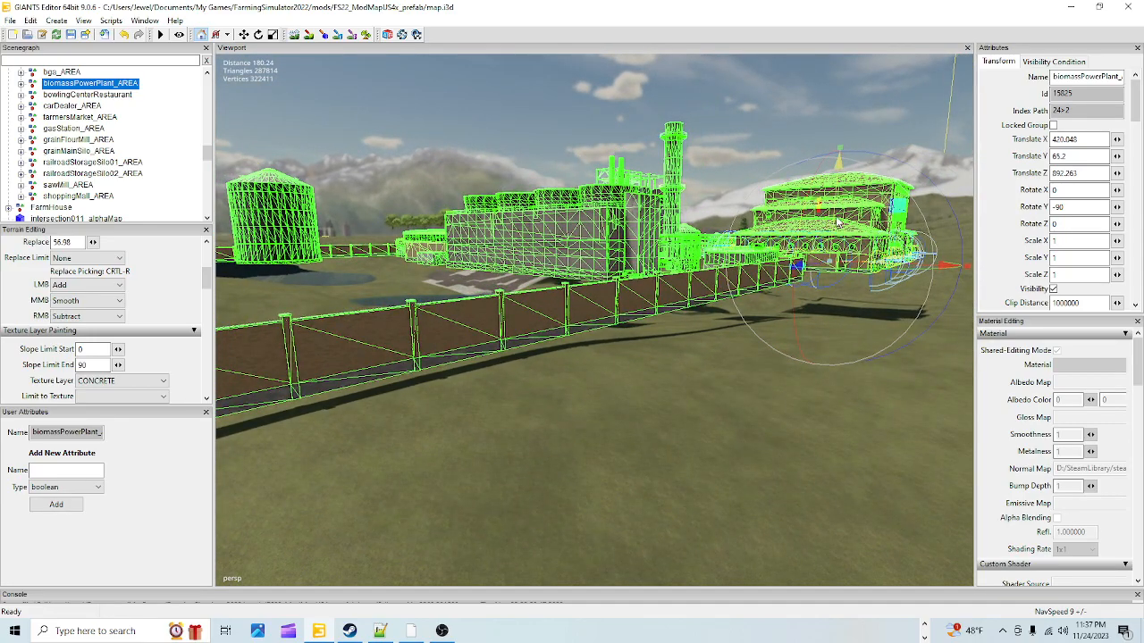
{"action": "left_click_drag", "start_coordinate": [838, 222], "coordinate": [827, 224]}
- Examine the gap between the perimeter fence's base and the ground along its walls and outer corner
{"action": "left_click_drag", "start_coordinate": [798, 312], "coordinate": [464, 327], "text": "alt"}
{"action": "right_click_drag", "start_coordinate": [464, 327], "coordinate": [936, 273], "text": "alt"}
{"action": "left_click_drag", "start_coordinate": [936, 273], "coordinate": [582, 516], "text": "alt"}
{"action": "right_click_drag", "start_coordinate": [582, 516], "coordinate": [808, 316], "text": "alt"}
{"action": "left_click_drag", "start_coordinate": [714, 295], "coordinate": [612, 356], "text": "alt"}
{"action": "scroll", "coordinate": [613, 355], "scroll_direction": "down", "scroll_amount": 3}
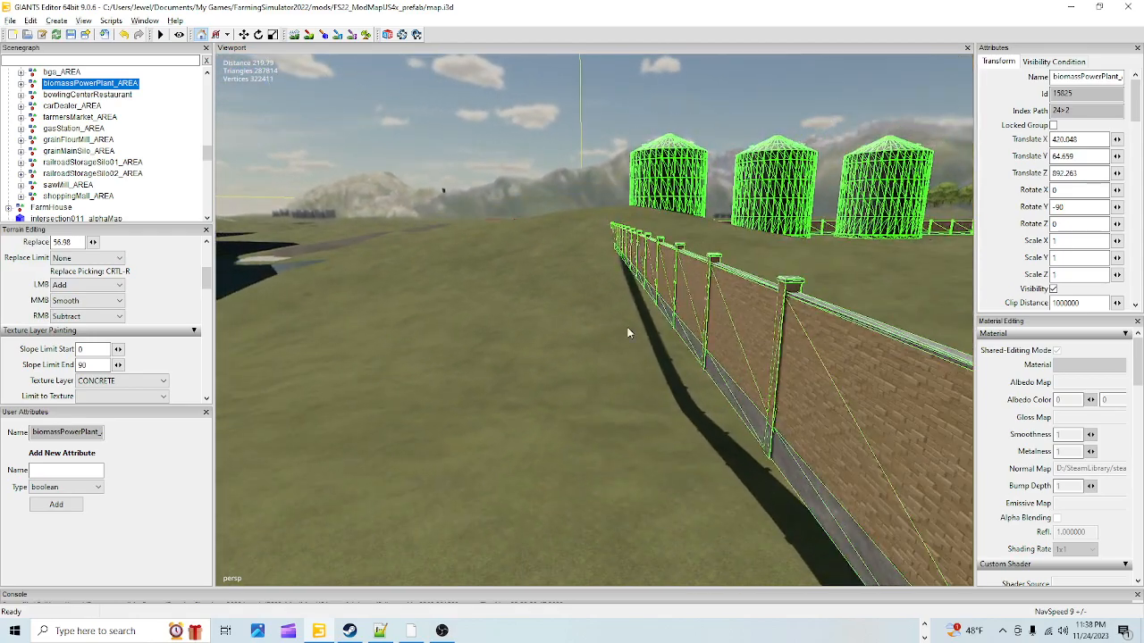
{"action": "scroll", "coordinate": [613, 357], "scroll_direction": "down", "scroll_amount": 2}
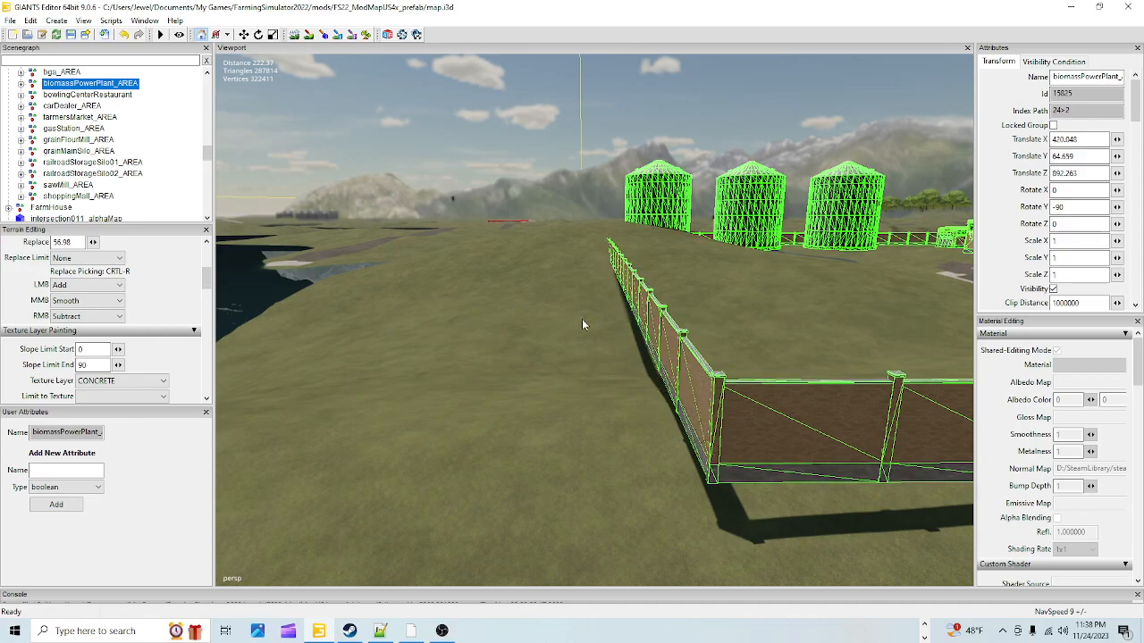
{"action": "left_click_drag", "start_coordinate": [481, 448], "coordinate": [760, 482], "text": "alt"}
{"action": "middle_click_drag", "start_coordinate": [503, 435], "coordinate": [708, 174], "text": "alt"}
{"action": "left_click_drag", "start_coordinate": [693, 246], "coordinate": [586, 365], "text": "alt"}
{"action": "middle_click_drag", "start_coordinate": [586, 365], "coordinate": [637, 306], "text": "alt"}
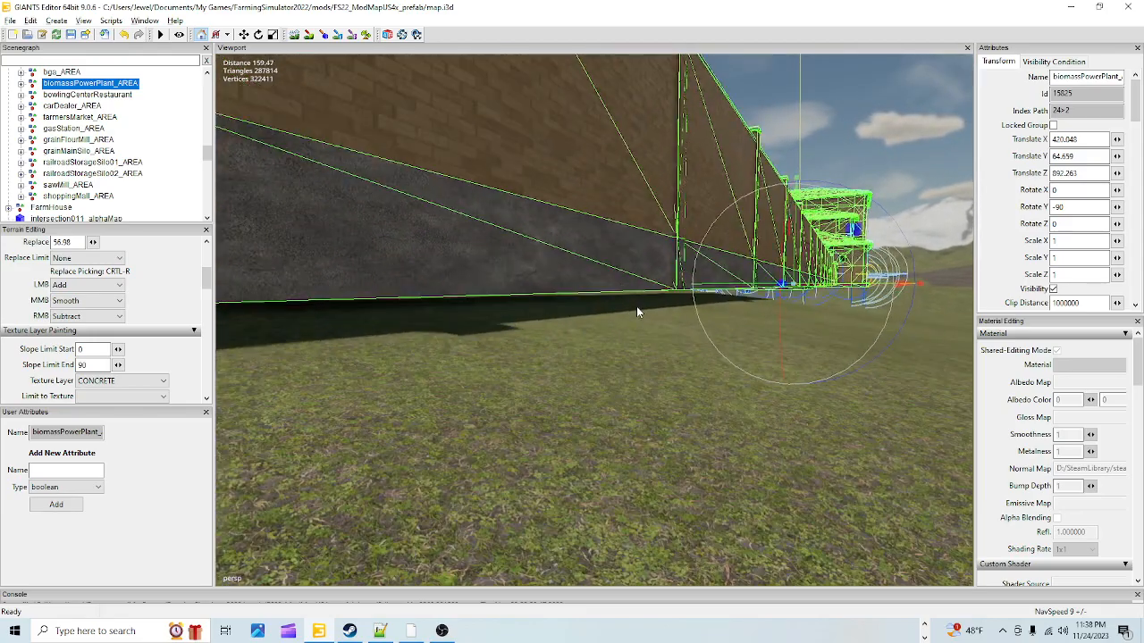
{"action": "left_click_drag", "start_coordinate": [639, 328], "coordinate": [636, 357], "text": "alt"}
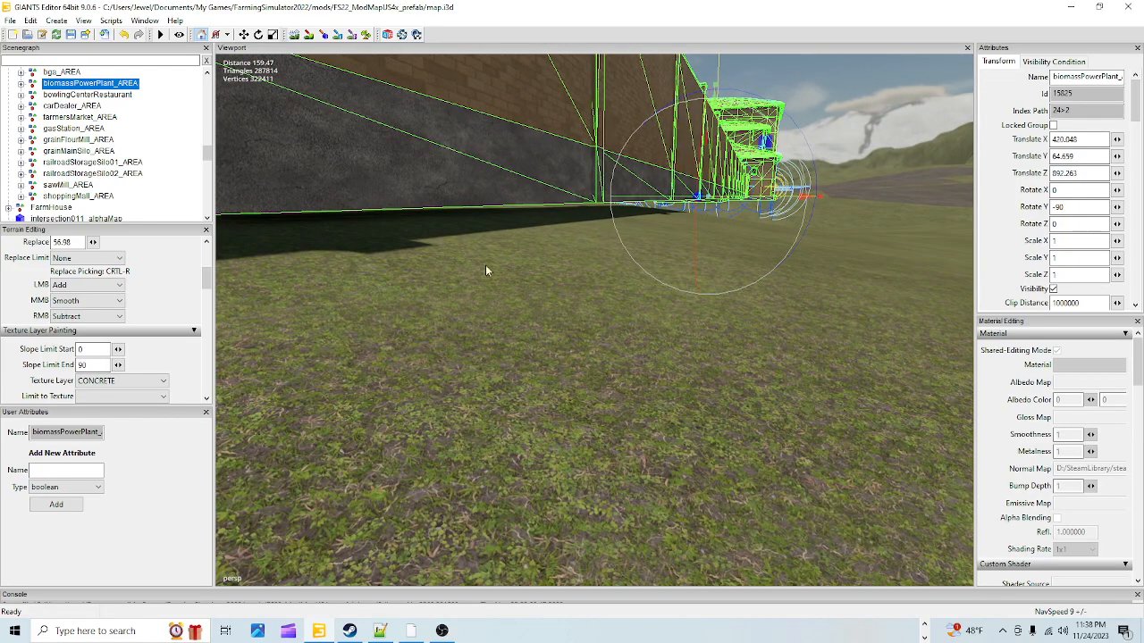
{"action": "left_click_drag", "start_coordinate": [793, 383], "coordinate": [774, 309], "text": "alt"}
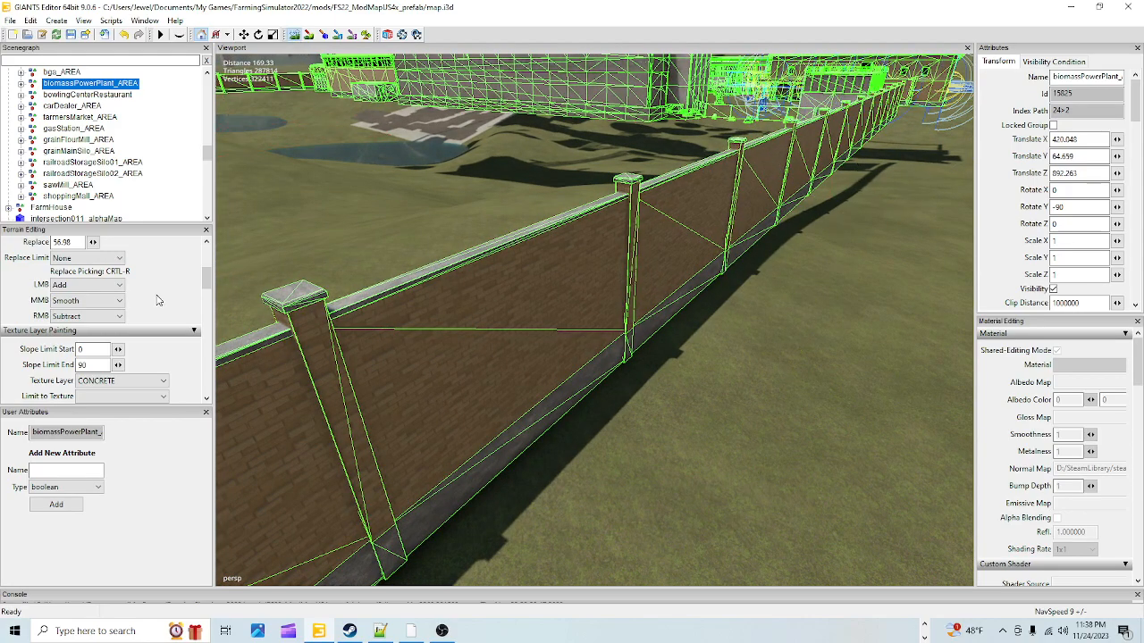
- Set the primary sculpting action to Replace and give the square terrain brush a radius of 5
{"action": "left_click", "coordinate": [112, 285]}
{"action": "left_click", "coordinate": [90, 327]}
{"action": "scroll", "coordinate": [99, 302], "scroll_direction": "up", "scroll_amount": 2}
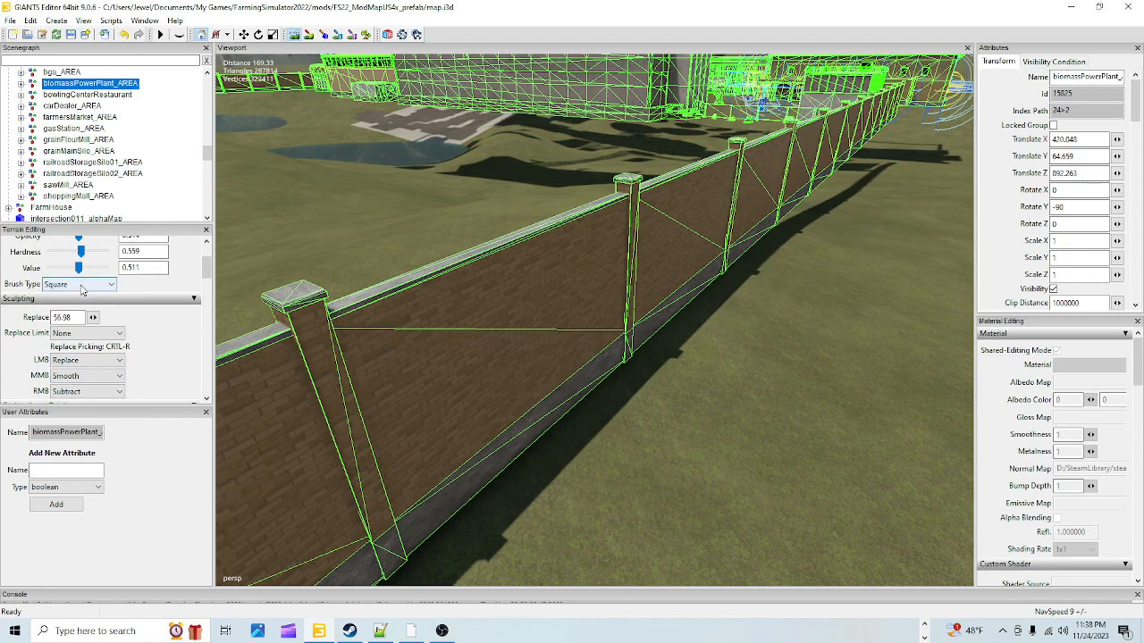
{"action": "left_click", "coordinate": [82, 285]}
{"action": "left_click", "coordinate": [82, 289]}
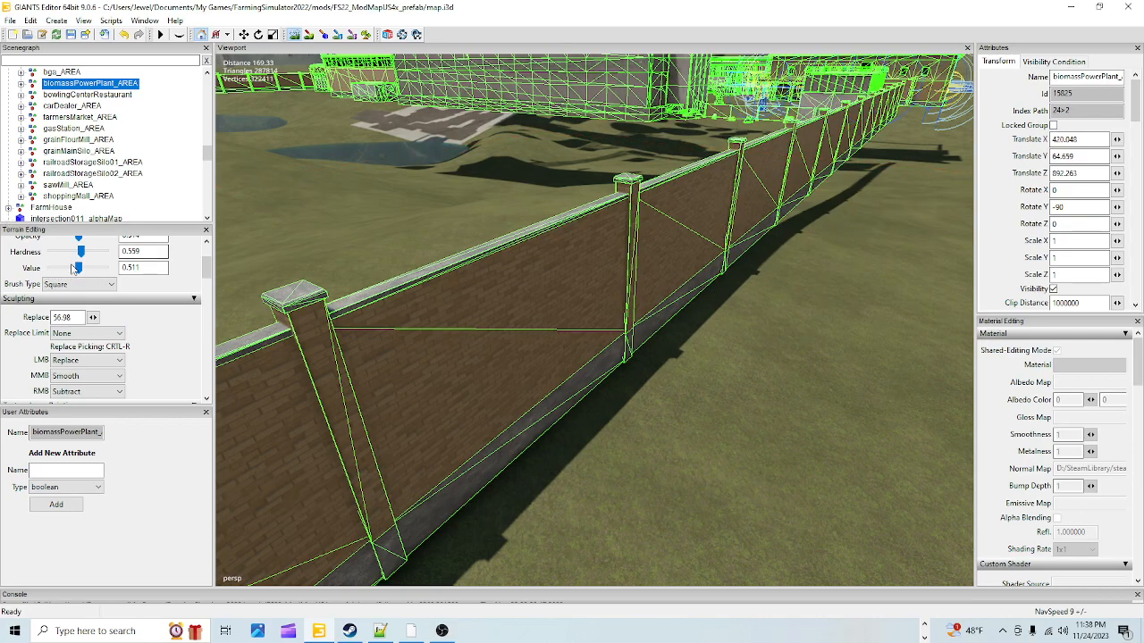
{"action": "scroll", "coordinate": [94, 289], "scroll_direction": "up", "scroll_amount": 3}
{"action": "double_click", "coordinate": [149, 278]}
{"action": "type", "text": "5"}
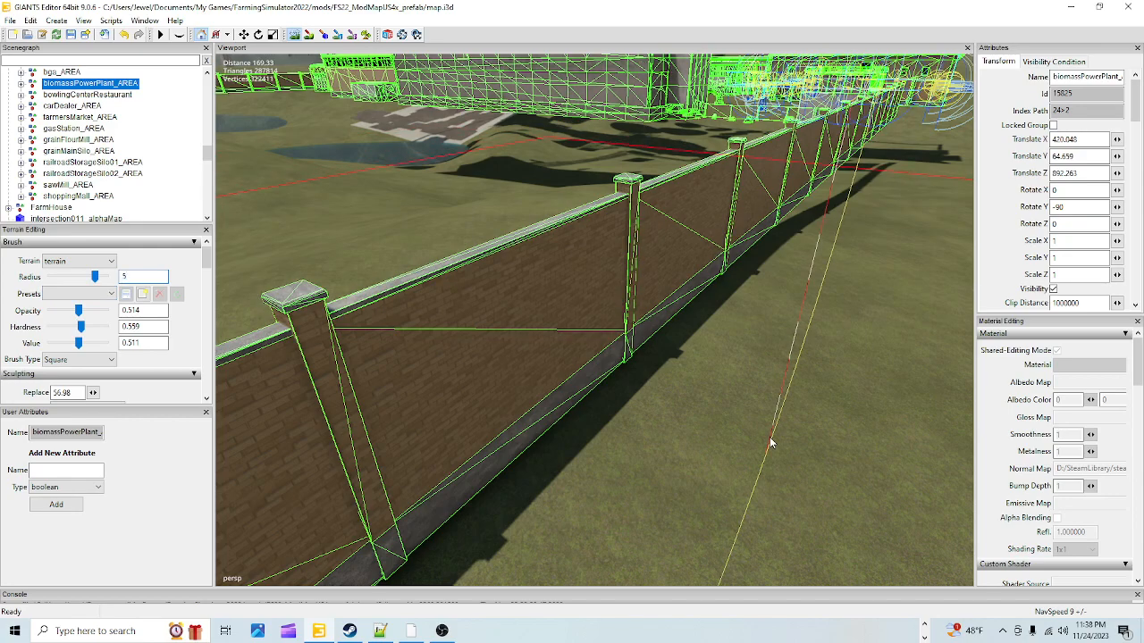
{"action": "left_click", "coordinate": [771, 442]}
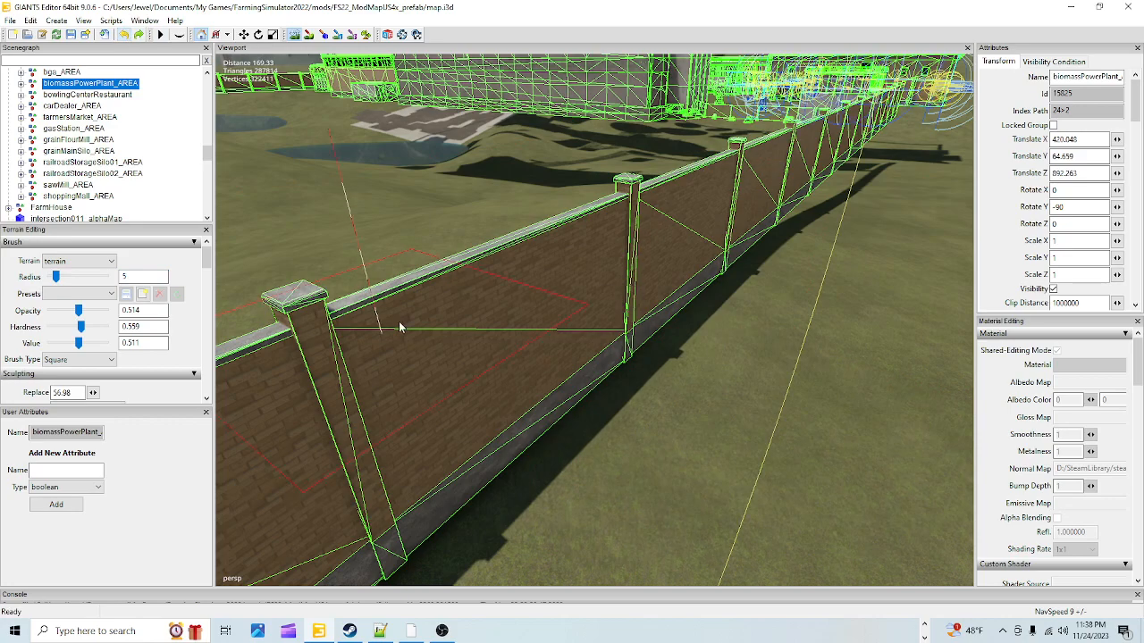
- Pick 63.983 as the terrain replace height and reduce the brush radius to 2
{"action": "scroll", "coordinate": [712, 437], "scroll_direction": "down", "scroll_amount": 2}
{"action": "scroll", "coordinate": [712, 436], "scroll_direction": "down", "scroll_amount": 1}
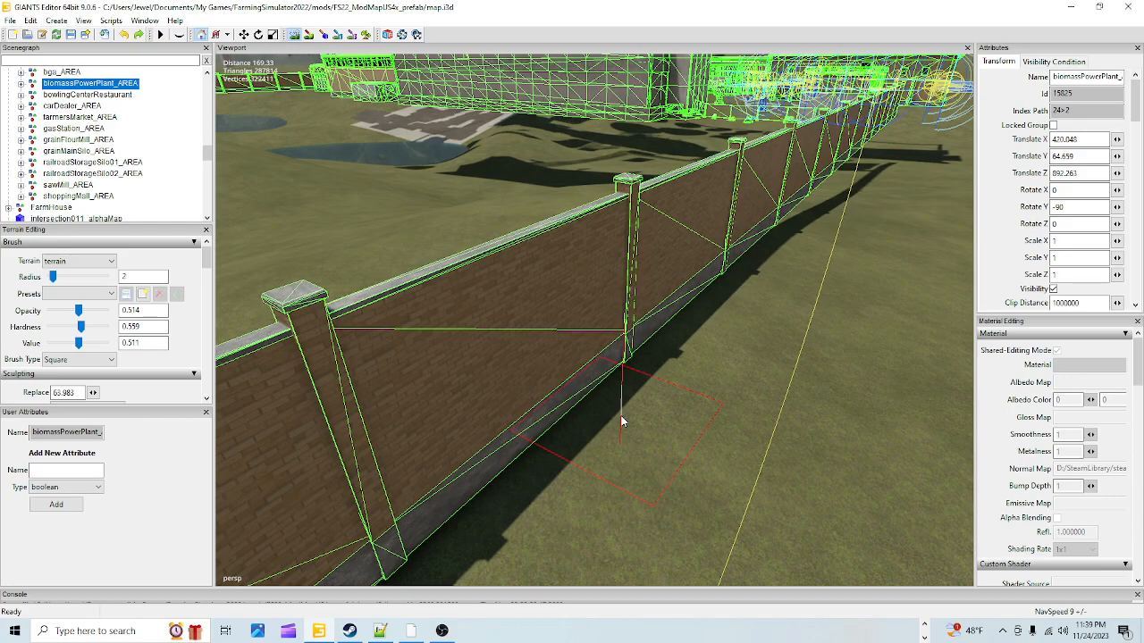
{"action": "scroll", "coordinate": [178, 336], "scroll_direction": "down", "scroll_amount": 2}
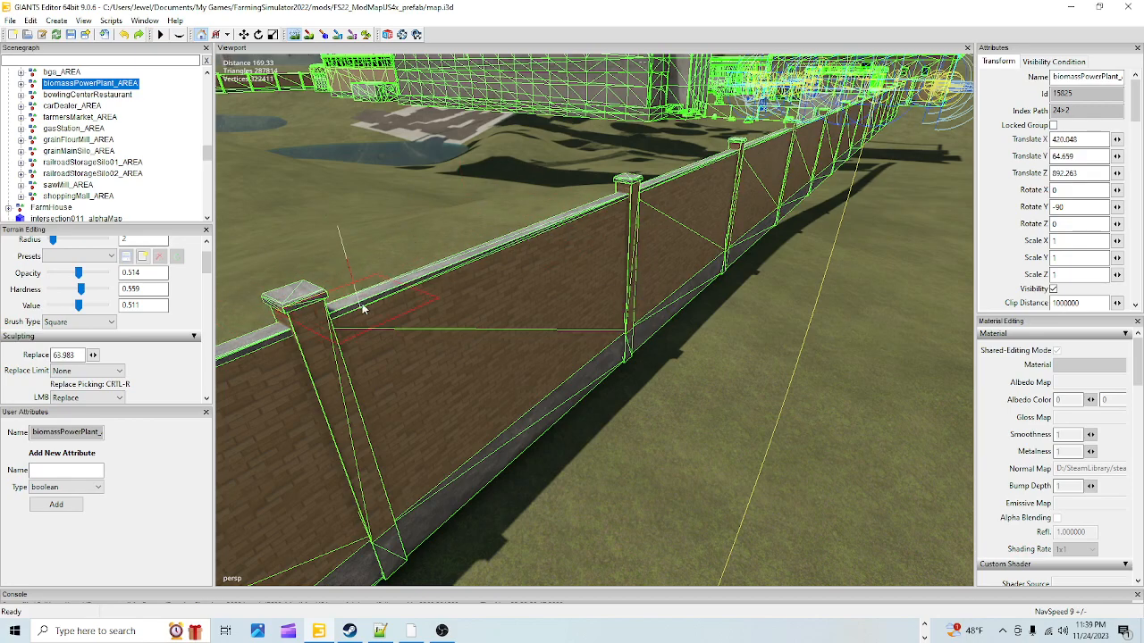
- Raise the terrain to the replace height along the base of the fence wall near its outer corner
{"action": "left_click", "coordinate": [293, 35]}
{"action": "mouse_move", "coordinate": [515, 236]}
{"action": "left_mouse_down", "text": "alt"}
{"action": "mouse_move", "coordinate": [529, 248]}
{"action": "mouse_move", "coordinate": [626, 247]}
{"action": "left_mouse_up", "text": "alt"}
{"action": "left_click_drag", "start_coordinate": [715, 223], "coordinate": [668, 507], "text": "alt"}
{"action": "scroll", "coordinate": [637, 463], "scroll_direction": "down", "scroll_amount": 3}
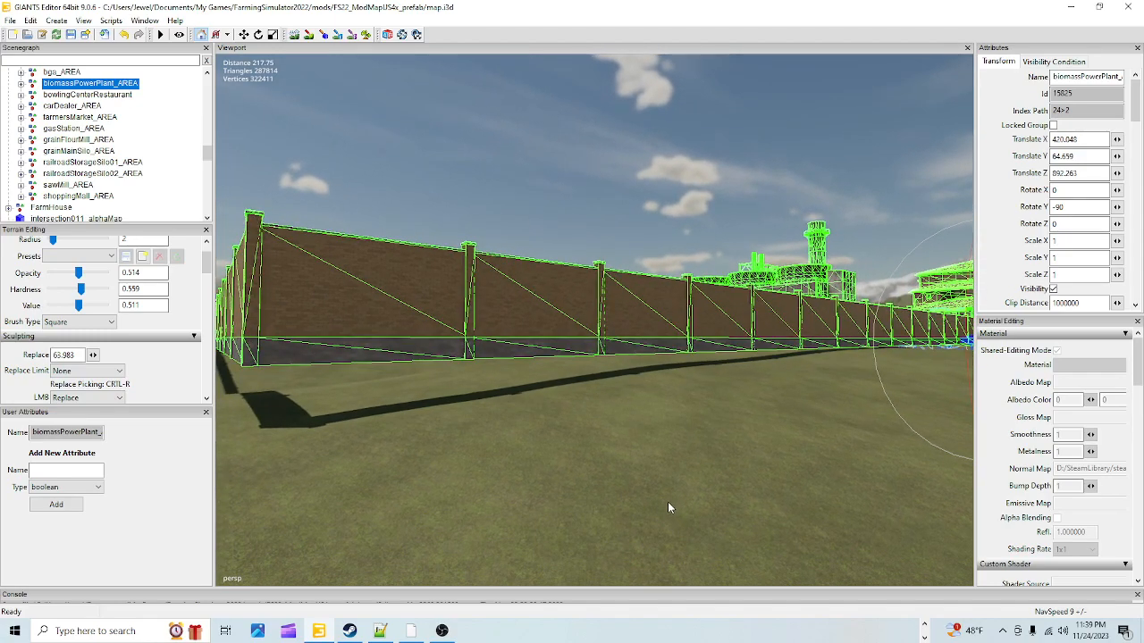
{"action": "left_click", "coordinate": [294, 36]}
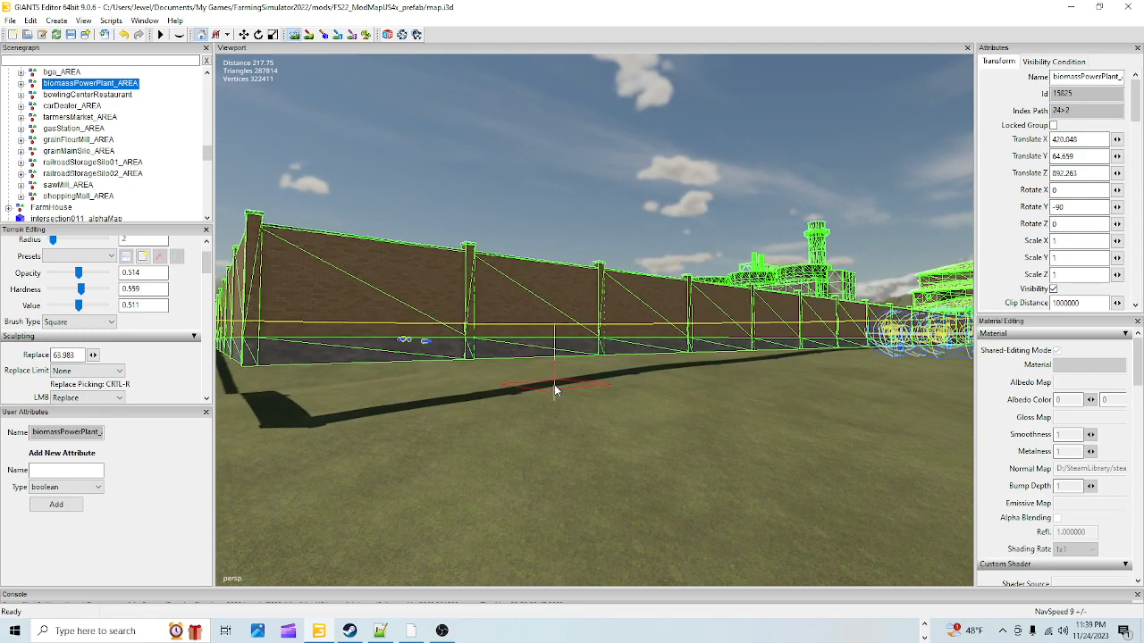
{"action": "left_click_drag", "start_coordinate": [554, 391], "coordinate": [599, 380]}
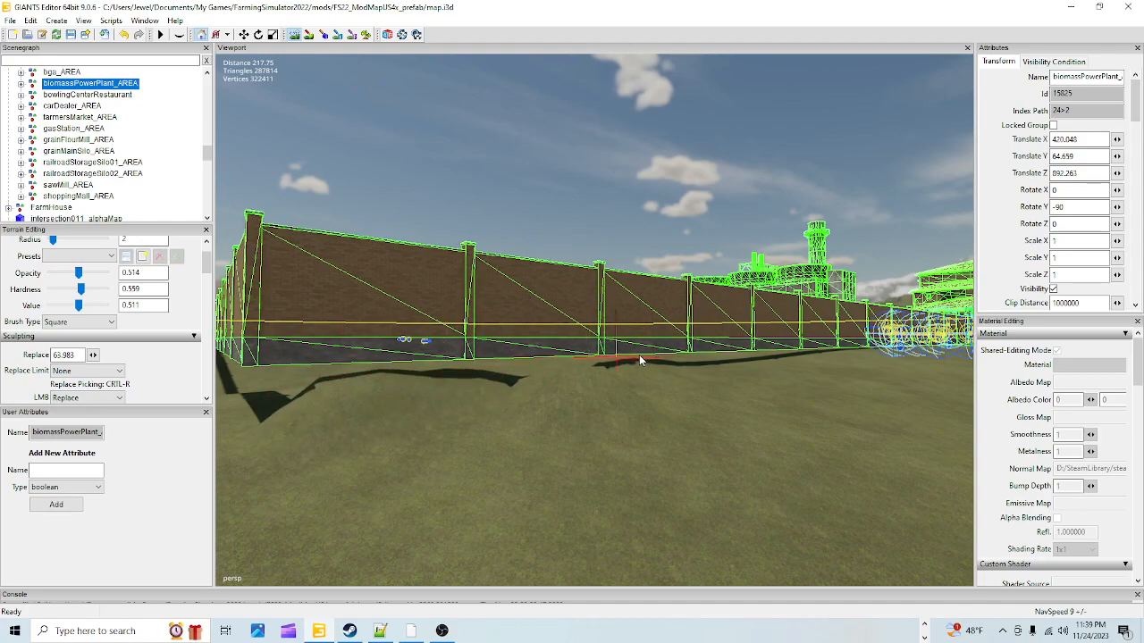
{"action": "mouse_move", "coordinate": [735, 354]}
{"action": "left_mouse_down"}
{"action": "mouse_move", "coordinate": [643, 401]}
{"action": "mouse_move", "coordinate": [778, 361]}
{"action": "mouse_move", "coordinate": [747, 375]}
{"action": "mouse_move", "coordinate": [596, 377]}
{"action": "mouse_move", "coordinate": [560, 363]}
{"action": "mouse_move", "coordinate": [557, 350]}
{"action": "mouse_move", "coordinate": [295, 369]}
{"action": "mouse_move", "coordinate": [311, 399]}
{"action": "mouse_move", "coordinate": [538, 382]}
{"action": "left_mouse_up"}
- Enlarge the terrain brush radius to 9.25 and set its opacity to 0.614 and value to 0.611
{"action": "scroll", "coordinate": [740, 374], "scroll_direction": "up", "scroll_amount": 1}
{"action": "scroll", "coordinate": [738, 376], "scroll_direction": "up", "scroll_amount": 20}
{"action": "right_click_drag", "start_coordinate": [358, 232], "coordinate": [580, 376]}
{"action": "left_click", "coordinate": [294, 35]}
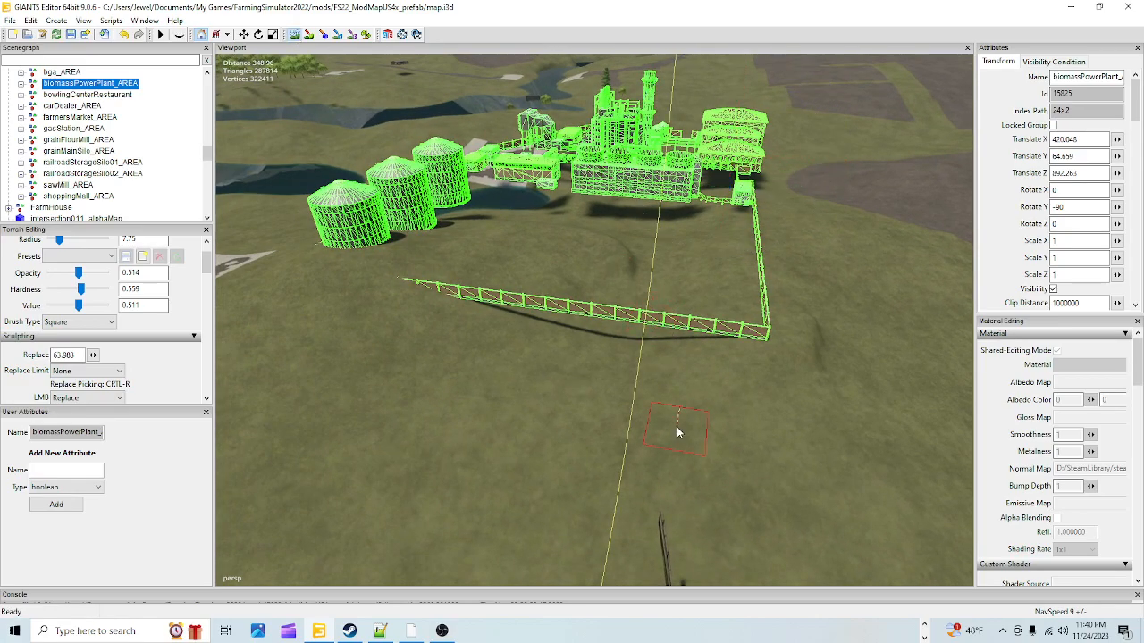
{"action": "scroll", "coordinate": [678, 345], "scroll_direction": "up", "scroll_amount": 2}
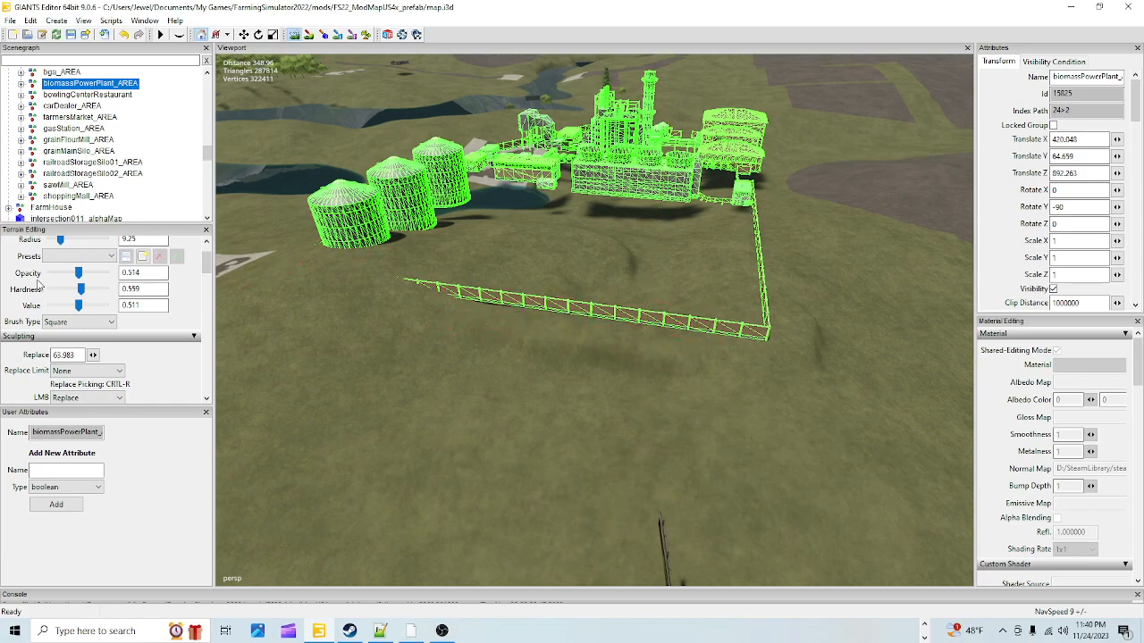
{"action": "left_click", "coordinate": [85, 274]}
{"action": "left_click", "coordinate": [84, 306]}
{"action": "left_click", "coordinate": [84, 294]}
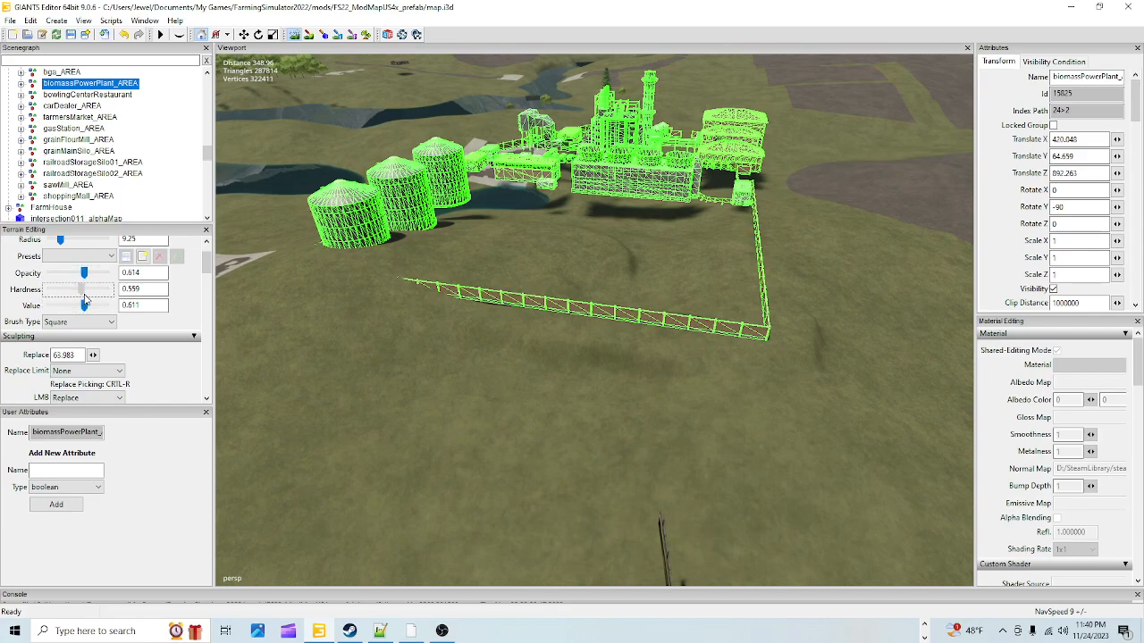
{"action": "left_click", "coordinate": [82, 290]}
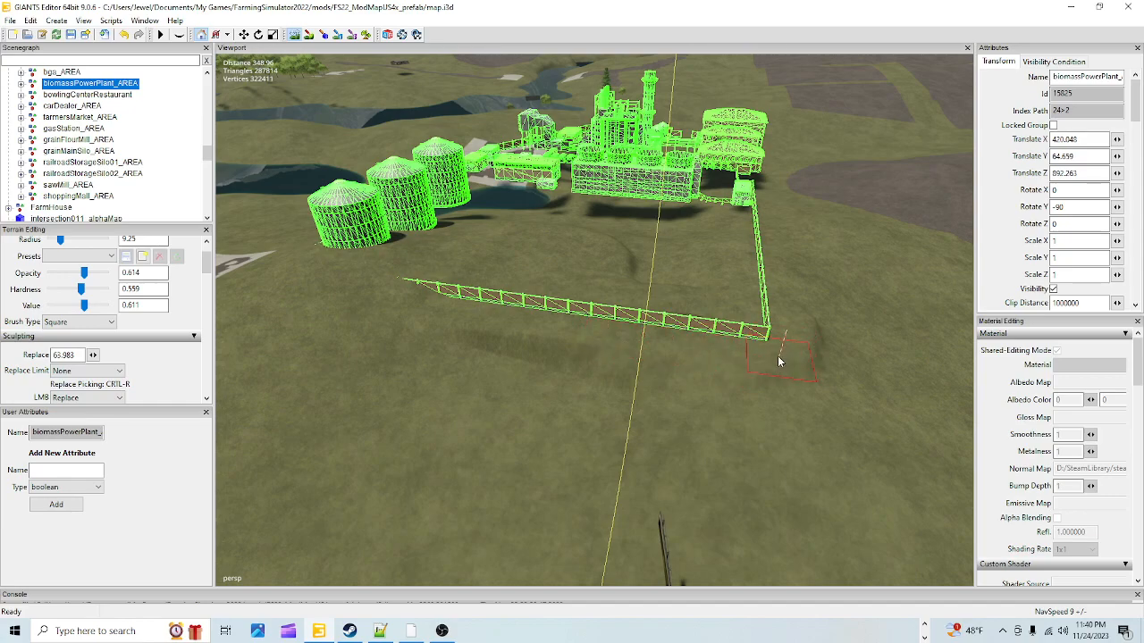
- Level the terrain along the long fence as far as its corner by the silos and around the nearest silo
{"action": "left_click_drag", "start_coordinate": [410, 303], "coordinate": [281, 283]}
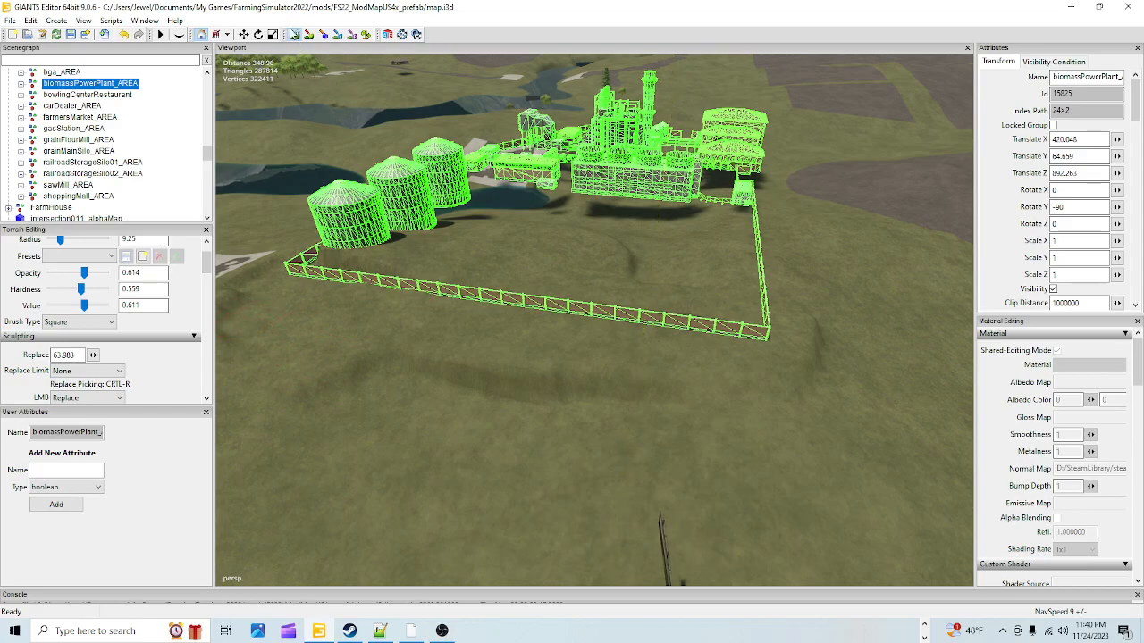
{"action": "left_click_drag", "start_coordinate": [575, 346], "coordinate": [500, 341], "text": "alt"}
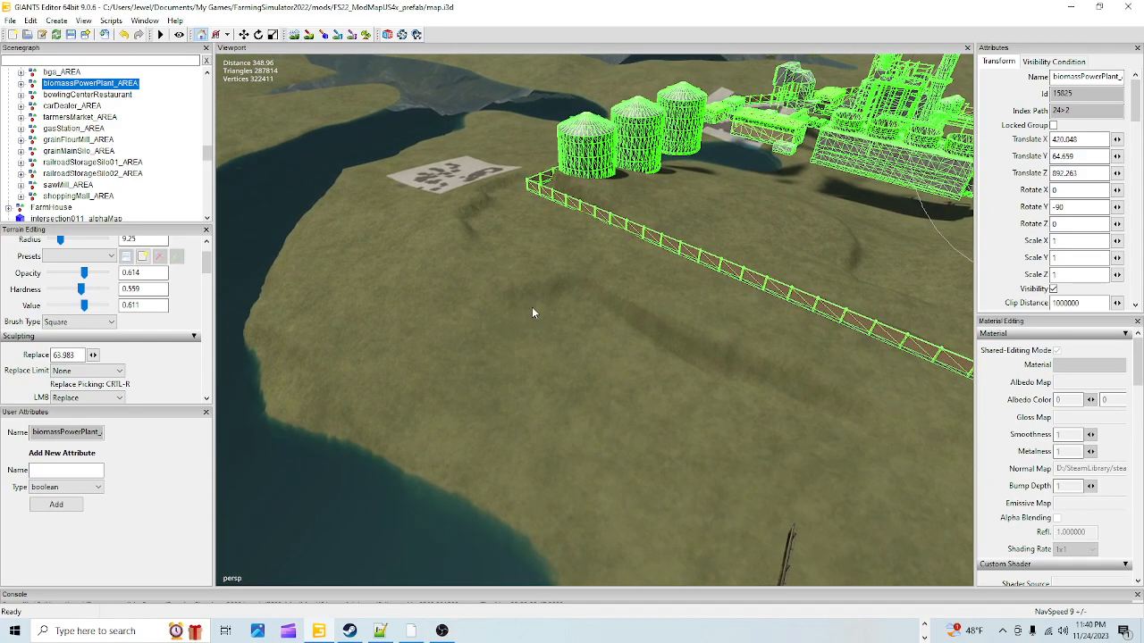
{"action": "left_click", "coordinate": [294, 37]}
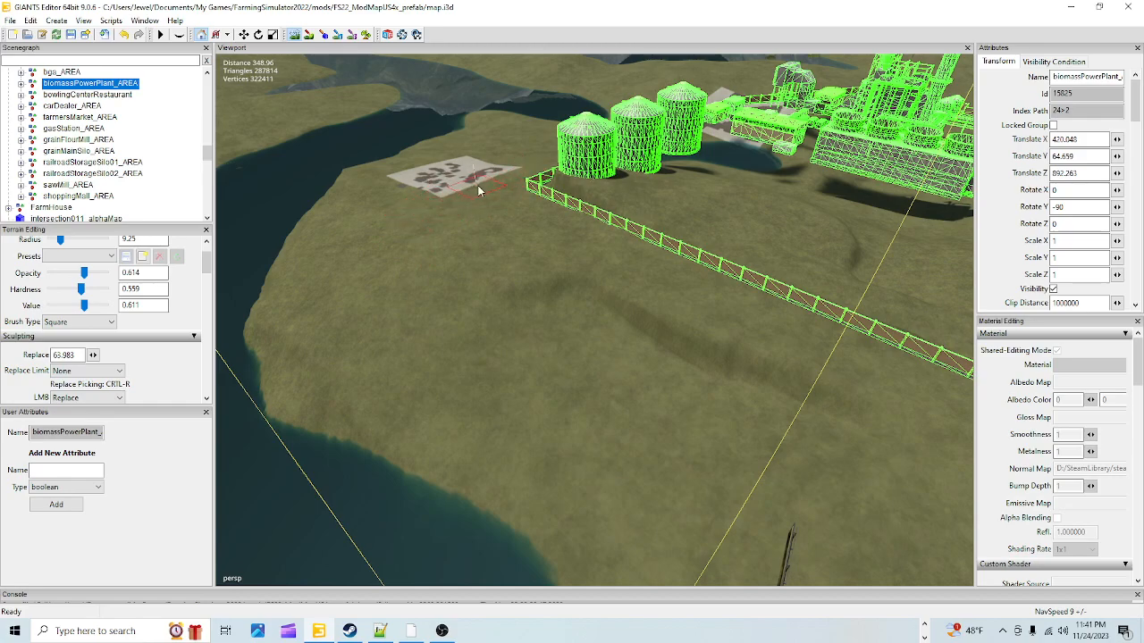
{"action": "mouse_move", "coordinate": [575, 166]}
{"action": "left_mouse_down"}
{"action": "mouse_move", "coordinate": [559, 175]}
{"action": "mouse_move", "coordinate": [625, 188]}
{"action": "mouse_move", "coordinate": [571, 206]}
{"action": "left_mouse_up"}
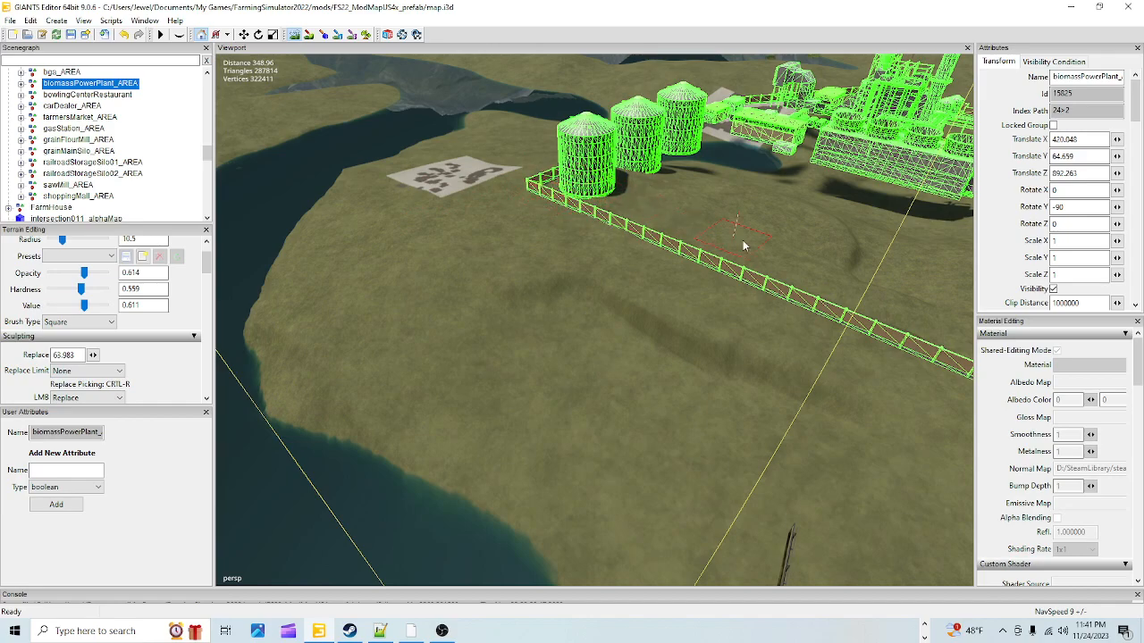
- Enlarge the brush radius to 23.75 and level the terrain inside the fence around the silos and plant buildings
{"action": "scroll", "coordinate": [757, 268], "scroll_direction": "up", "scroll_amount": 9}
{"action": "scroll", "coordinate": [757, 267], "scroll_direction": "up", "scroll_amount": 3}
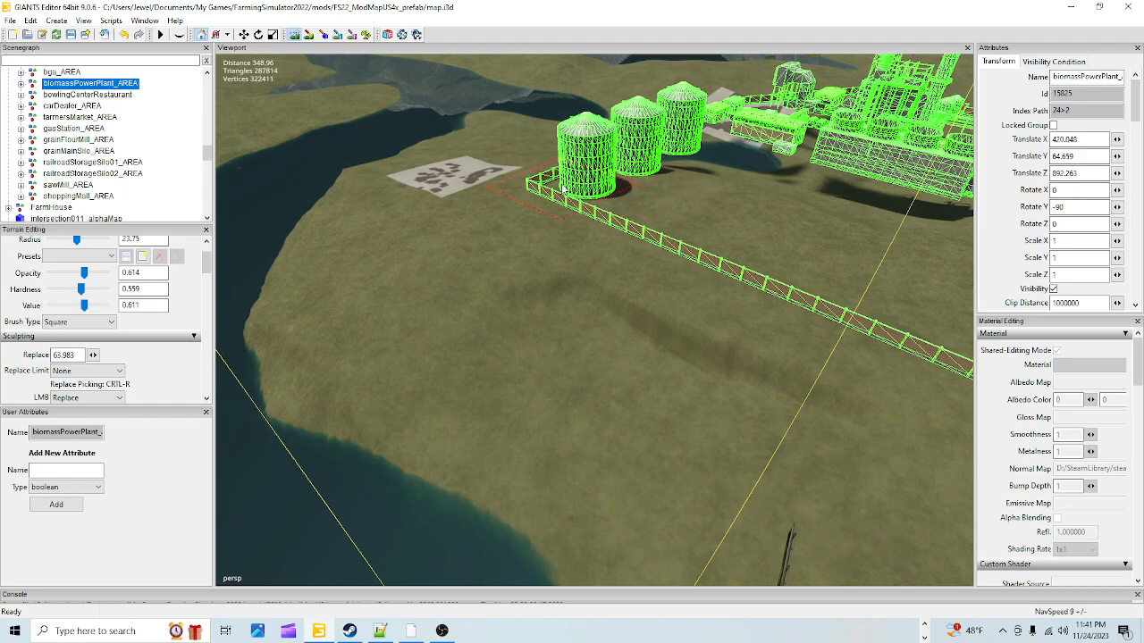
{"action": "mouse_move", "coordinate": [745, 150]}
{"action": "left_mouse_down"}
{"action": "mouse_move", "coordinate": [777, 158]}
{"action": "mouse_move", "coordinate": [616, 157]}
{"action": "mouse_move", "coordinate": [822, 183]}
{"action": "mouse_move", "coordinate": [826, 201]}
{"action": "mouse_move", "coordinate": [656, 143]}
{"action": "mouse_move", "coordinate": [583, 174]}
{"action": "left_mouse_up"}
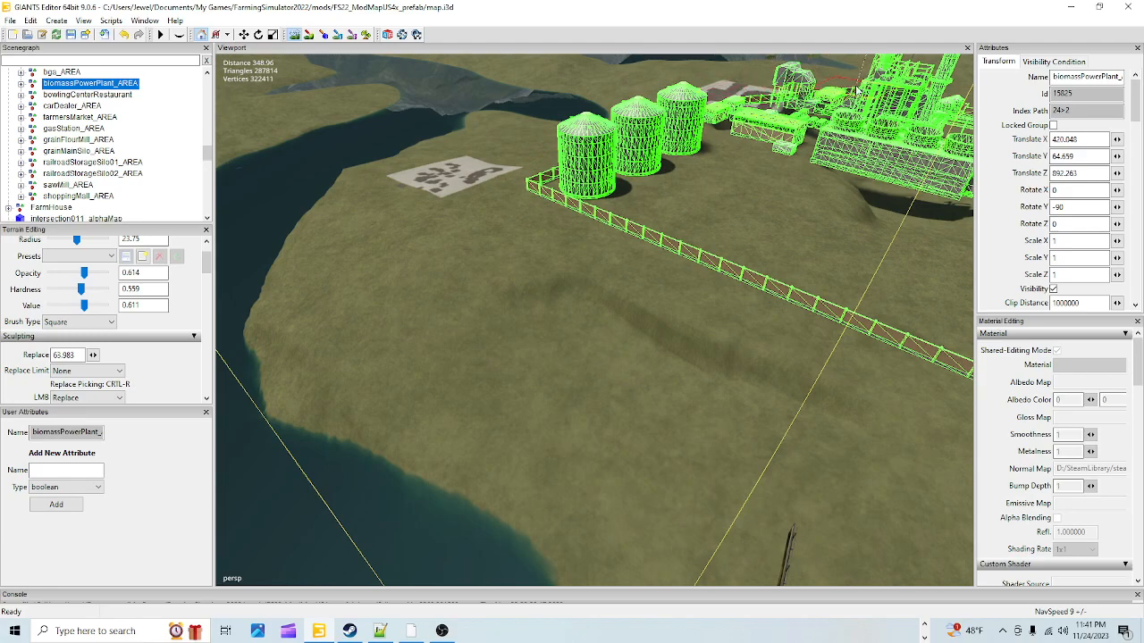
{"action": "mouse_move", "coordinate": [801, 87]}
{"action": "left_mouse_down"}
{"action": "mouse_move", "coordinate": [907, 211]}
{"action": "mouse_move", "coordinate": [827, 138]}
{"action": "left_mouse_up"}
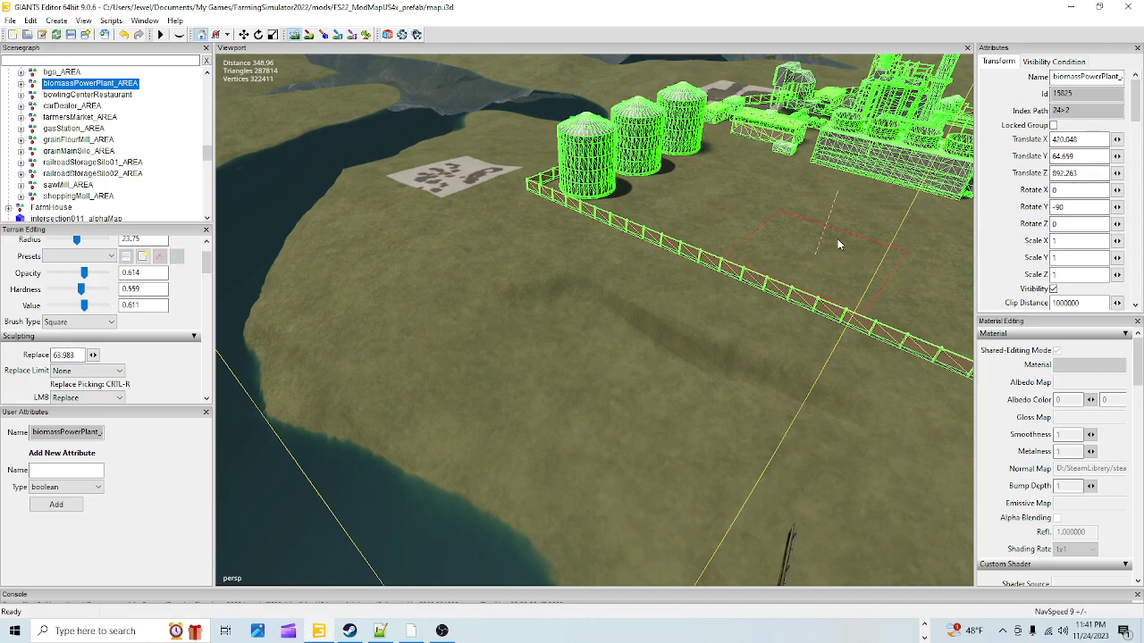
- Leave terrain sculpting and examine the side fence, its corner and the adjoining ground outside the power plant
{"action": "left_click", "coordinate": [299, 39]}
{"action": "mouse_move", "coordinate": [471, 243]}
{"action": "left_mouse_down", "text": "alt"}
{"action": "mouse_move", "coordinate": [589, 234]}
{"action": "mouse_move", "coordinate": [616, 217]}
{"action": "left_mouse_up", "text": "alt"}
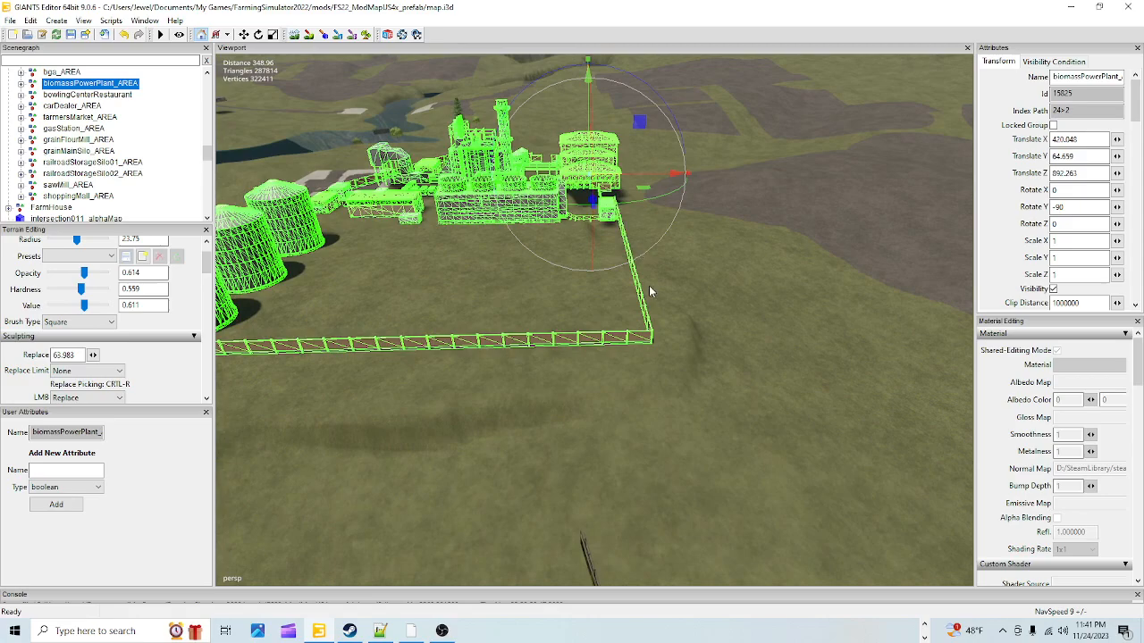
{"action": "left_click_drag", "start_coordinate": [650, 285], "coordinate": [718, 263], "text": "alt"}
{"action": "scroll", "coordinate": [718, 263], "scroll_direction": "up", "scroll_amount": 1}
{"action": "scroll", "coordinate": [451, 420], "scroll_direction": "up", "scroll_amount": 3}
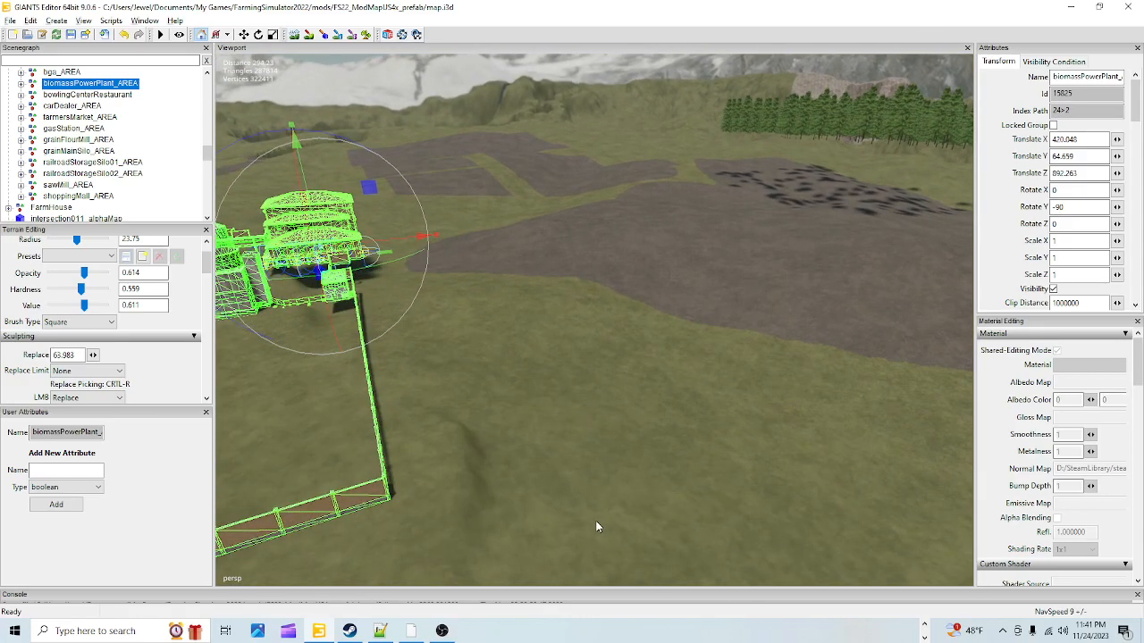
{"action": "scroll", "coordinate": [598, 529], "scroll_direction": "up", "scroll_amount": 3}
{"action": "left_click_drag", "start_coordinate": [735, 344], "coordinate": [641, 414], "text": "alt"}
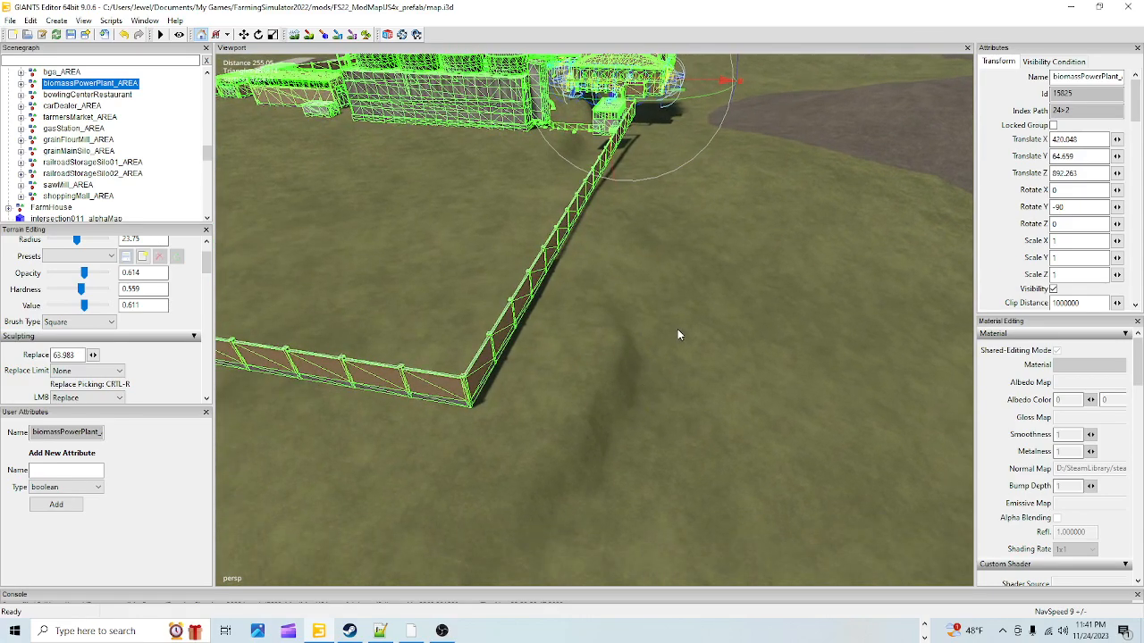
- Level the terrain along the outside of the side fence as far as the building at its far end
{"action": "left_click_drag", "start_coordinate": [673, 332], "coordinate": [659, 299], "text": "alt"}
{"action": "left_click", "coordinate": [297, 37]}
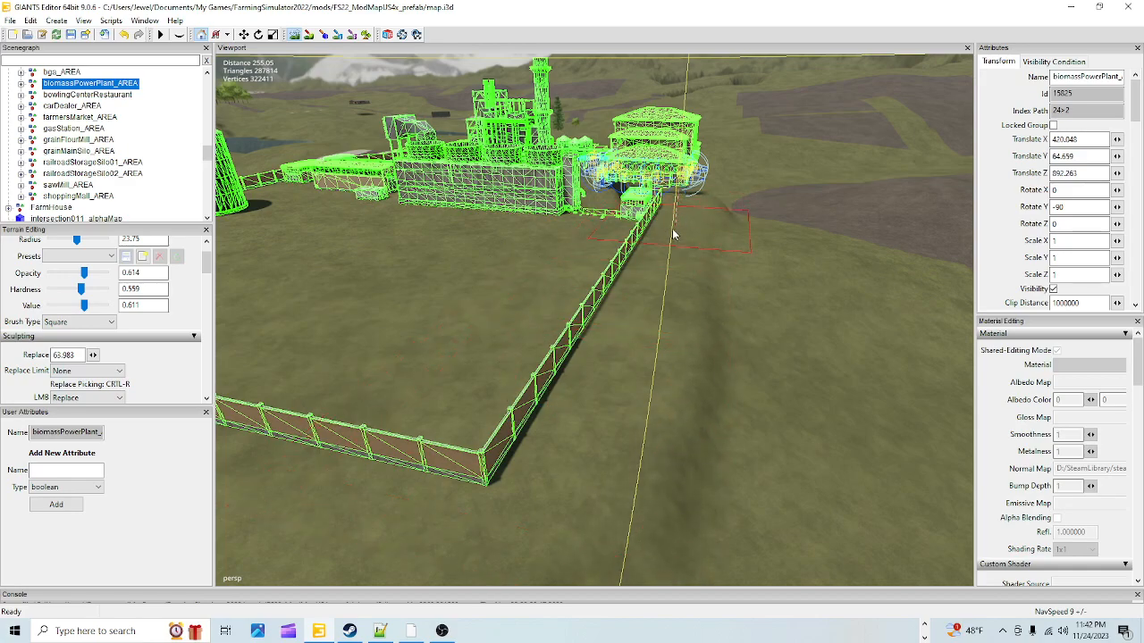
{"action": "left_click_drag", "start_coordinate": [653, 287], "coordinate": [694, 178]}
{"action": "left_click_drag", "start_coordinate": [600, 206], "coordinate": [603, 189]}
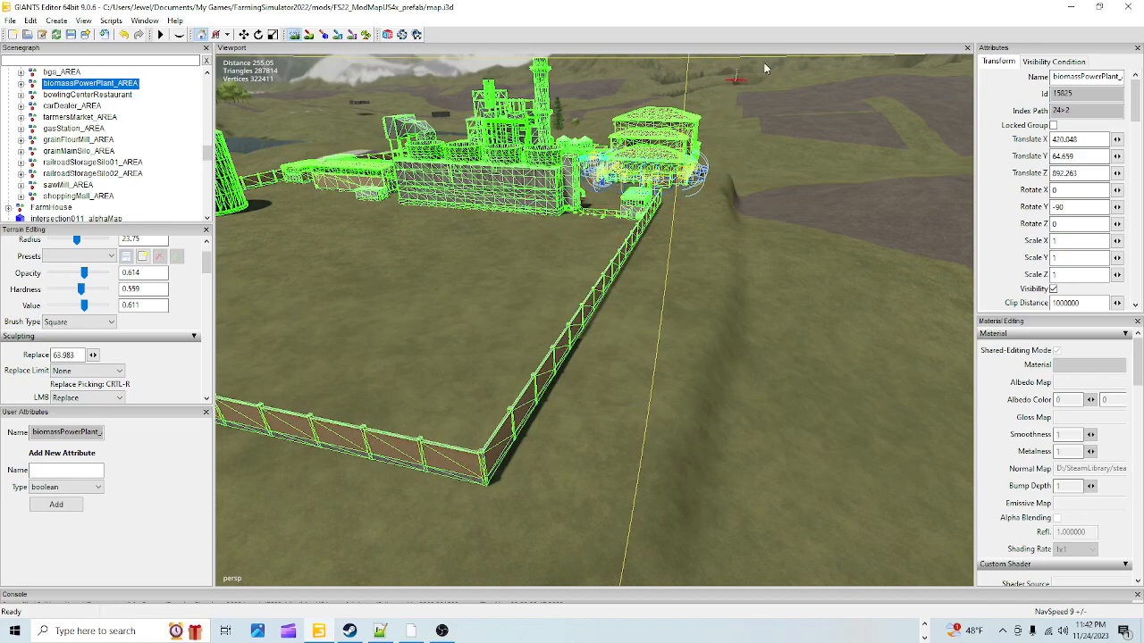
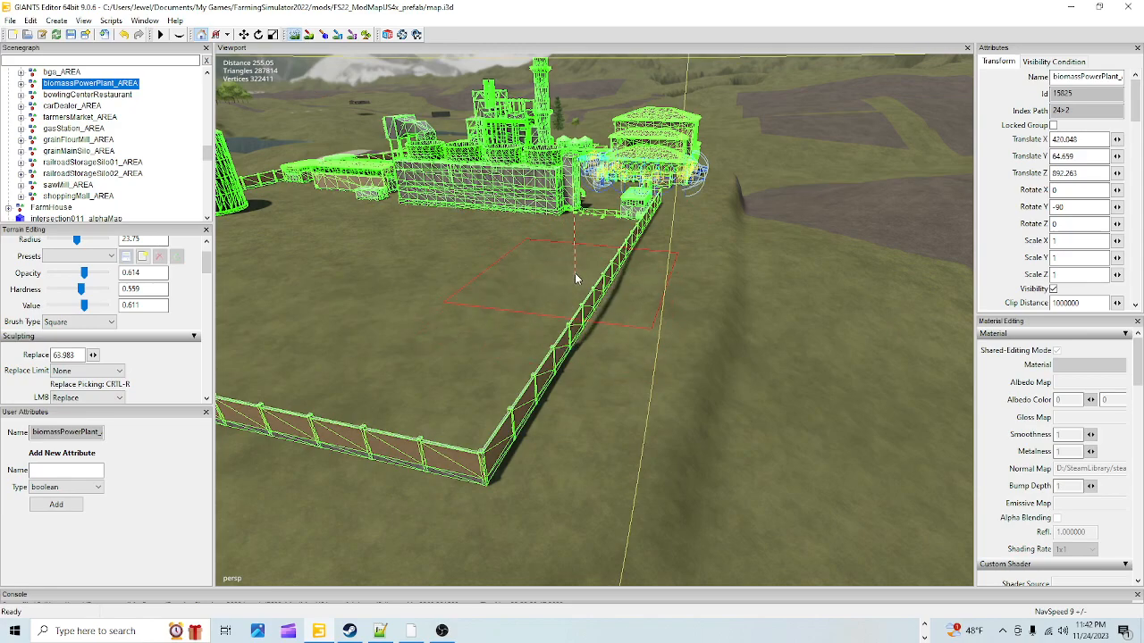
{"action": "left_click", "coordinate": [294, 34]}
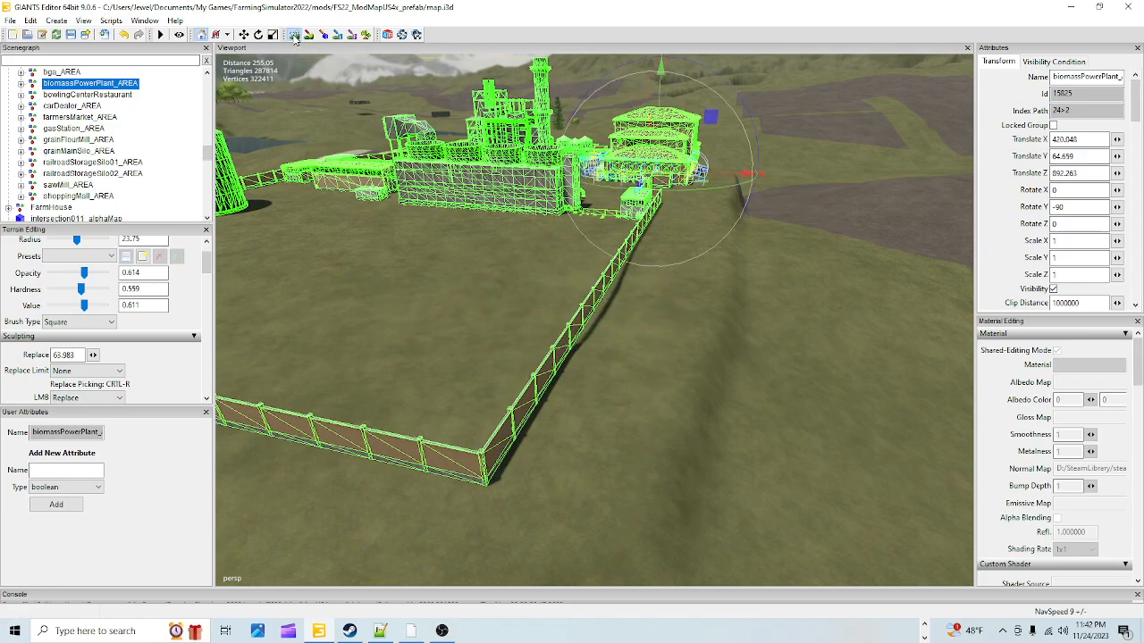
- Set both the MMB and RMB terrain sculpting actions to Replace
{"action": "left_click", "coordinate": [295, 35]}
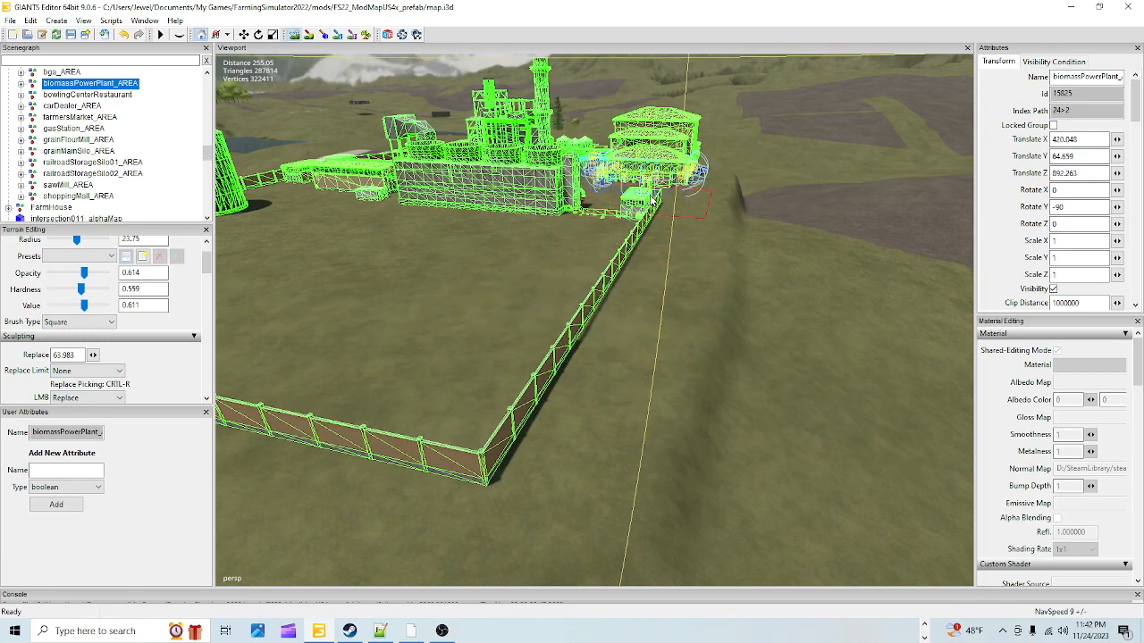
{"action": "scroll", "coordinate": [150, 385], "scroll_direction": "down", "scroll_amount": 3}
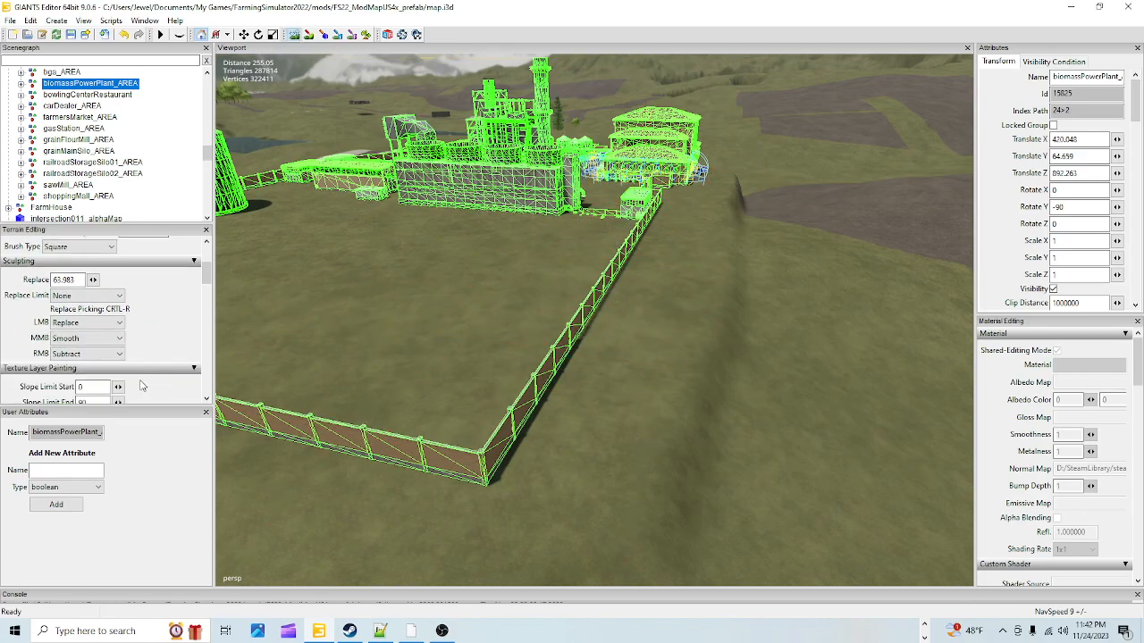
{"action": "left_click", "coordinate": [112, 339]}
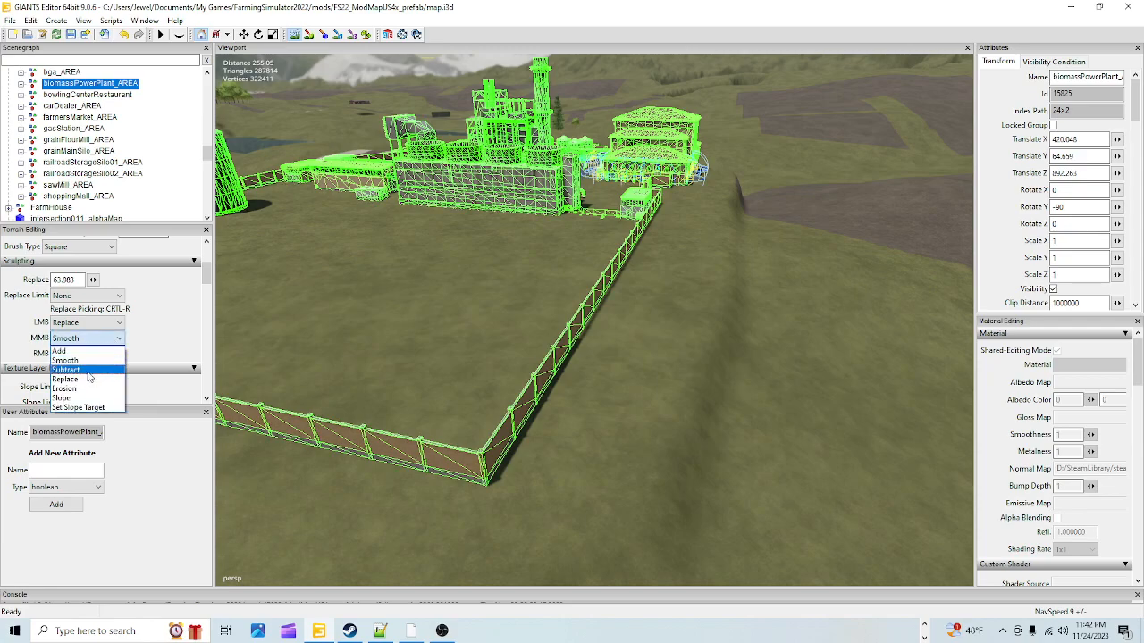
{"action": "left_click", "coordinate": [80, 379]}
{"action": "left_click", "coordinate": [89, 354]}
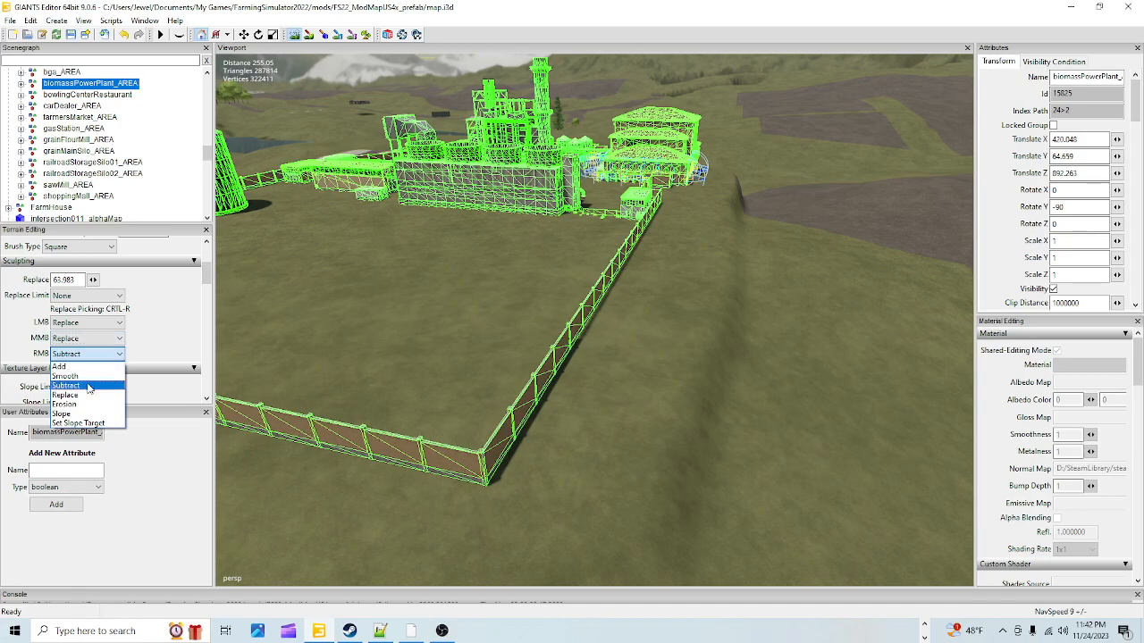
{"action": "left_click", "coordinate": [79, 395]}
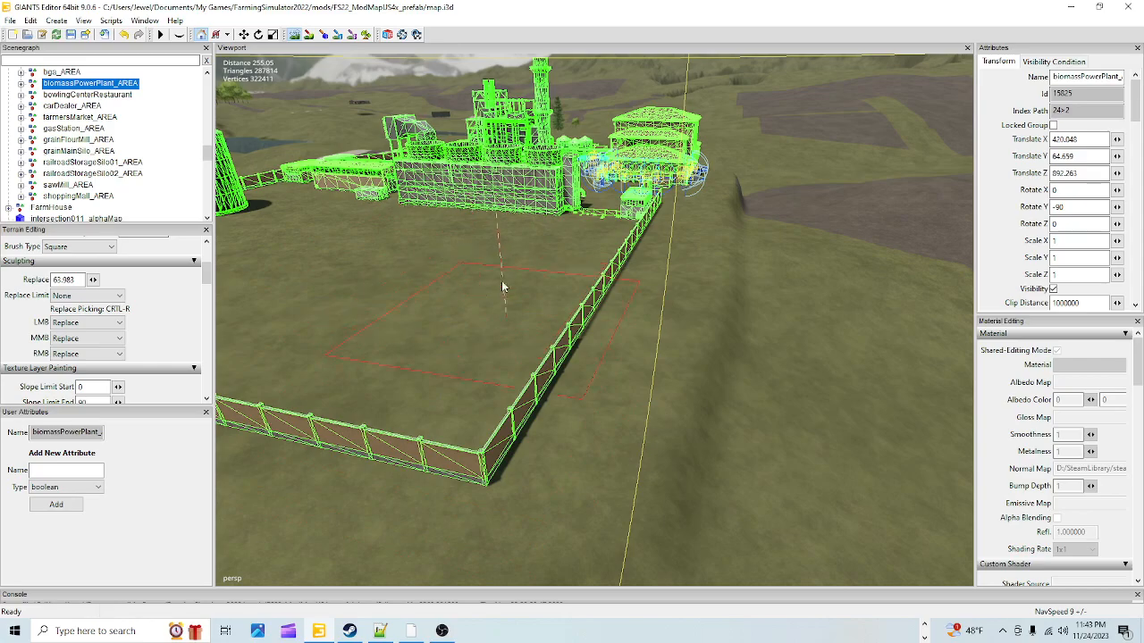
{"action": "left_click", "coordinate": [299, 38]}
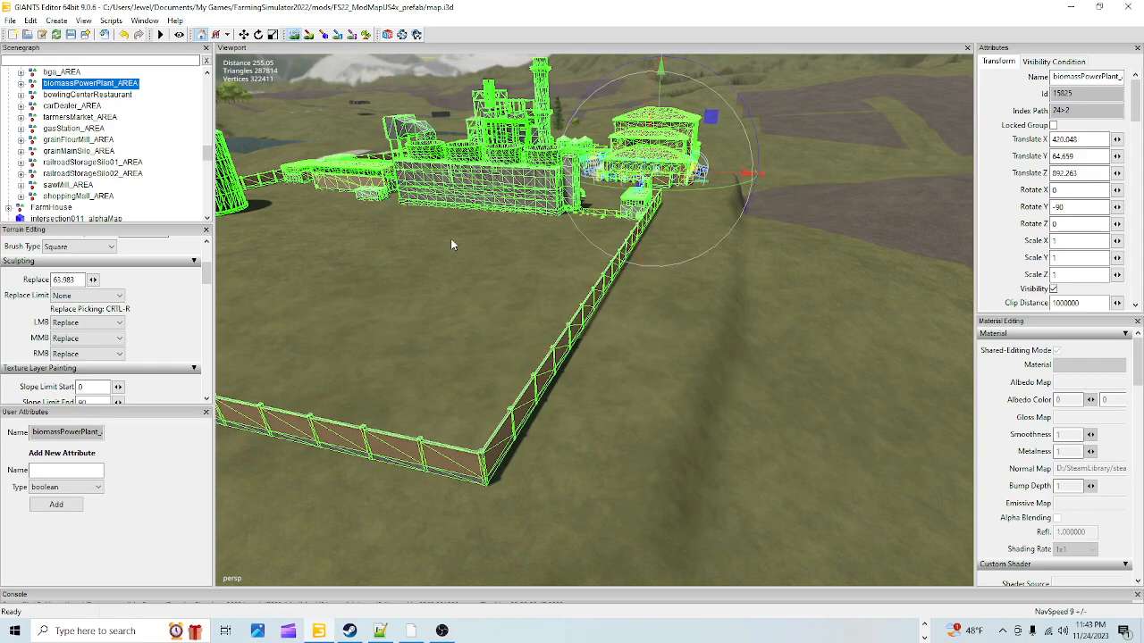
- Level the terrain in front of the power plant buildings and across the adjoining grass toward the river
{"action": "left_click_drag", "start_coordinate": [591, 348], "coordinate": [613, 284], "text": "alt"}
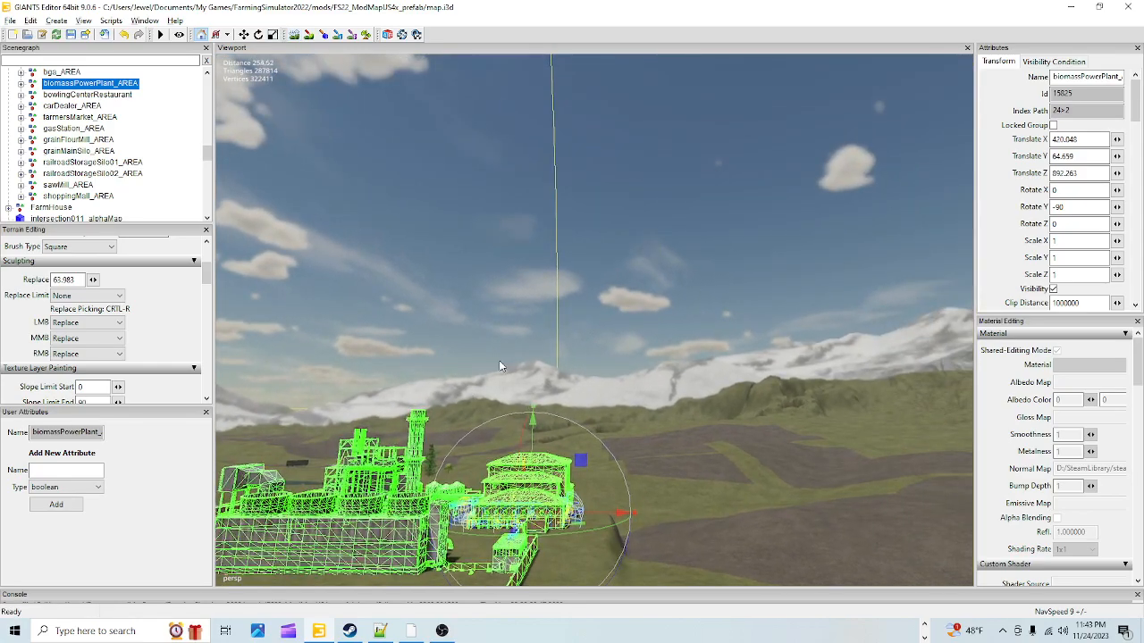
{"action": "scroll", "coordinate": [516, 458], "scroll_direction": "up", "scroll_amount": 1}
{"action": "right_click_drag", "start_coordinate": [516, 458], "coordinate": [763, 190], "text": "alt"}
{"action": "left_click_drag", "start_coordinate": [623, 331], "coordinate": [631, 384], "text": "alt"}
{"action": "right_click_drag", "start_coordinate": [506, 390], "coordinate": [521, 382], "text": "alt"}
{"action": "scroll", "coordinate": [518, 383], "scroll_direction": "up", "scroll_amount": 4}
{"action": "scroll", "coordinate": [379, 471], "scroll_direction": "up", "scroll_amount": 3}
{"action": "scroll", "coordinate": [379, 469], "scroll_direction": "up", "scroll_amount": 3}
{"action": "scroll", "coordinate": [608, 260], "scroll_direction": "up", "scroll_amount": 1}
{"action": "left_click_drag", "start_coordinate": [608, 260], "coordinate": [547, 248], "text": "alt"}
{"action": "right_click_drag", "start_coordinate": [742, 121], "coordinate": [505, 392], "text": "alt"}
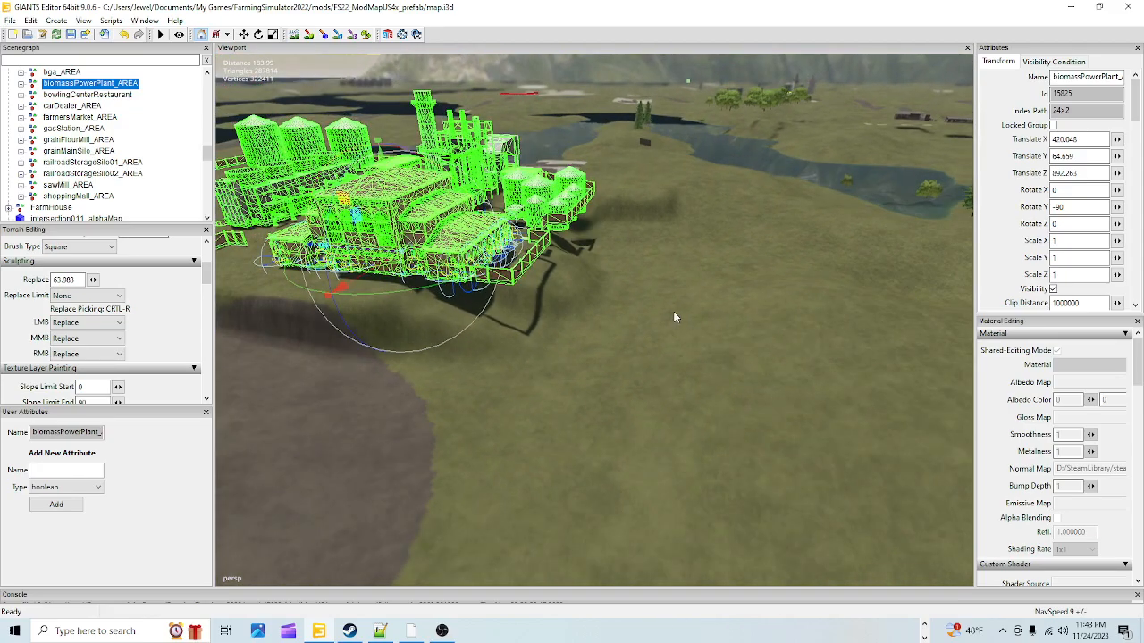
{"action": "left_click", "coordinate": [294, 34]}
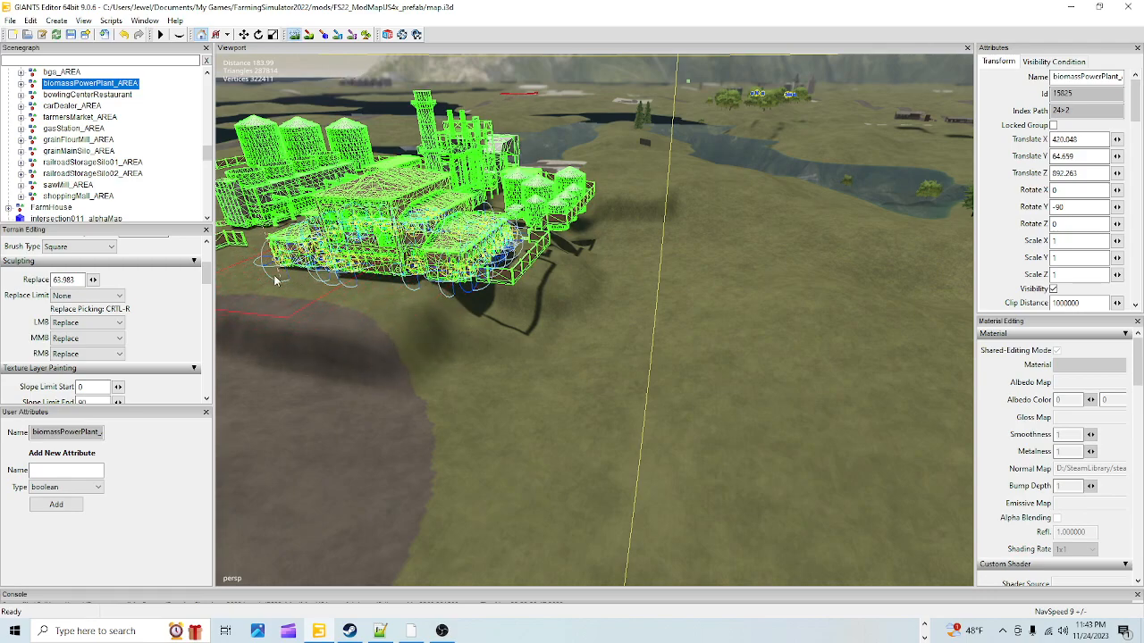
{"action": "mouse_move", "coordinate": [242, 275]}
{"action": "left_mouse_down"}
{"action": "mouse_move", "coordinate": [390, 311]}
{"action": "mouse_move", "coordinate": [528, 295]}
{"action": "mouse_move", "coordinate": [467, 241]}
{"action": "mouse_move", "coordinate": [473, 226]}
{"action": "left_mouse_up"}
{"action": "mouse_move", "coordinate": [436, 268]}
{"action": "left_mouse_down"}
{"action": "mouse_move", "coordinate": [545, 286]}
{"action": "mouse_move", "coordinate": [594, 268]}
{"action": "mouse_move", "coordinate": [565, 208]}
{"action": "mouse_move", "coordinate": [585, 228]}
{"action": "mouse_move", "coordinate": [501, 322]}
{"action": "mouse_move", "coordinate": [587, 219]}
{"action": "mouse_move", "coordinate": [626, 234]}
{"action": "mouse_move", "coordinate": [666, 344]}
{"action": "mouse_move", "coordinate": [706, 351]}
{"action": "mouse_move", "coordinate": [625, 362]}
{"action": "mouse_move", "coordinate": [547, 335]}
{"action": "mouse_move", "coordinate": [850, 360]}
{"action": "mouse_move", "coordinate": [755, 272]}
{"action": "mouse_move", "coordinate": [709, 184]}
{"action": "mouse_move", "coordinate": [729, 262]}
{"action": "mouse_move", "coordinate": [710, 212]}
{"action": "mouse_move", "coordinate": [631, 246]}
{"action": "mouse_move", "coordinate": [639, 209]}
{"action": "left_mouse_up"}
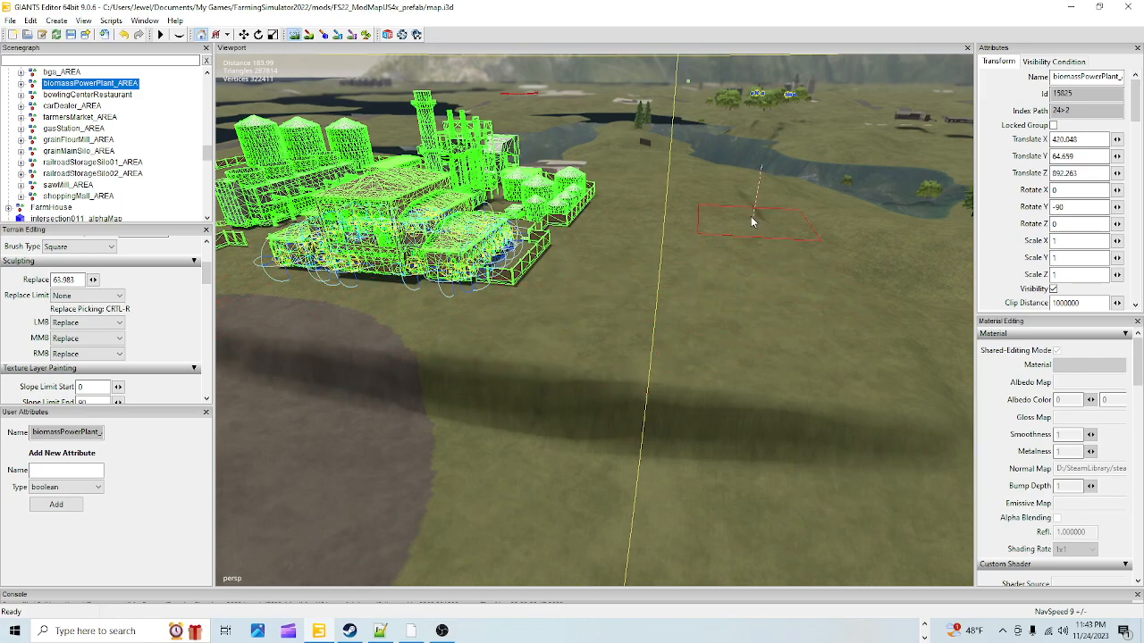
{"action": "mouse_move", "coordinate": [840, 276]}
{"action": "left_mouse_down"}
{"action": "mouse_move", "coordinate": [758, 197]}
{"action": "mouse_move", "coordinate": [850, 240]}
{"action": "mouse_move", "coordinate": [825, 227]}
{"action": "left_mouse_up"}
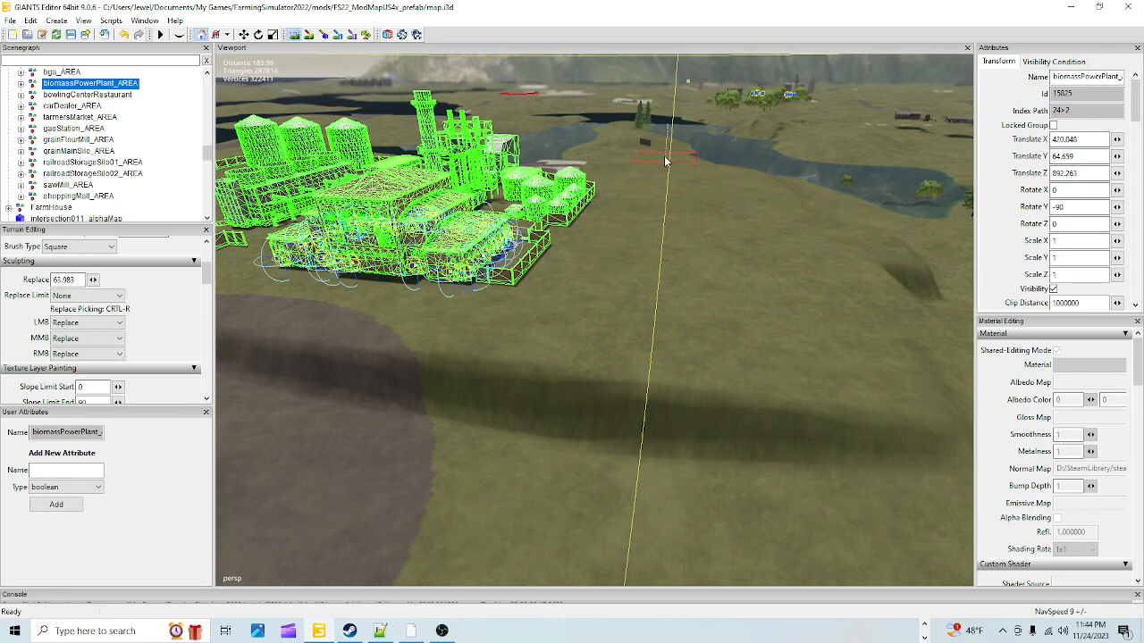
- Extend the leveled terrain from the plant's embankment across the grass toward the square dirt field
{"action": "left_click", "coordinate": [293, 35]}
{"action": "mouse_move", "coordinate": [502, 260]}
{"action": "left_mouse_down", "text": "alt"}
{"action": "mouse_move", "coordinate": [659, 297]}
{"action": "mouse_move", "coordinate": [684, 291]}
{"action": "mouse_move", "coordinate": [626, 341]}
{"action": "left_mouse_up", "text": "alt"}
{"action": "right_click_drag", "start_coordinate": [626, 341], "coordinate": [872, 47], "text": "alt"}
{"action": "left_click_drag", "start_coordinate": [682, 243], "coordinate": [610, 313], "text": "alt"}
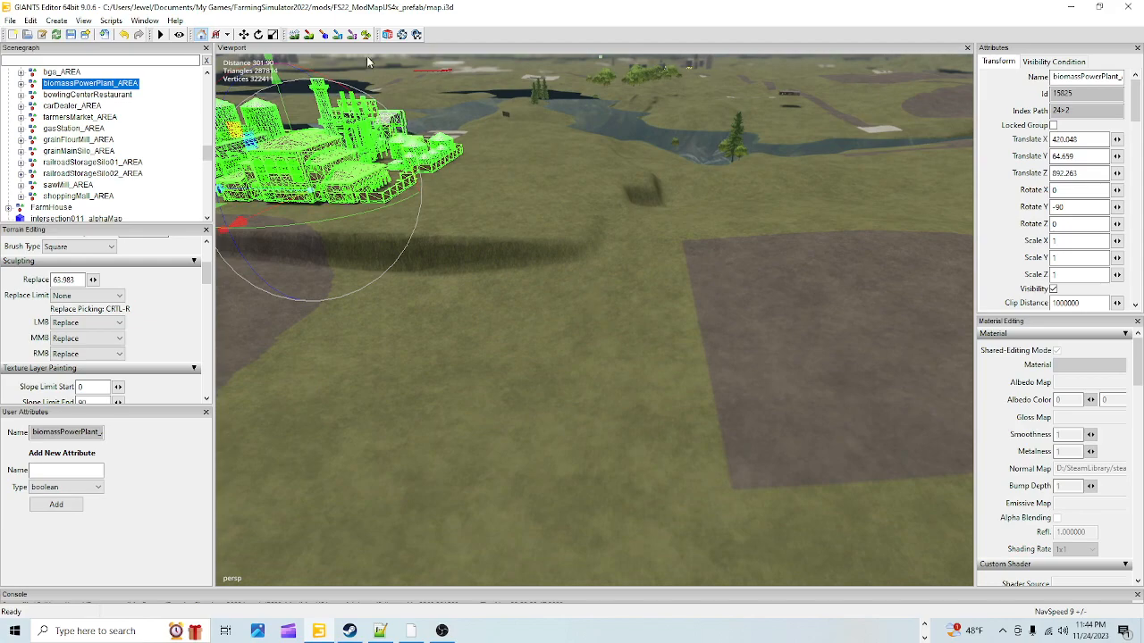
{"action": "left_click", "coordinate": [293, 36]}
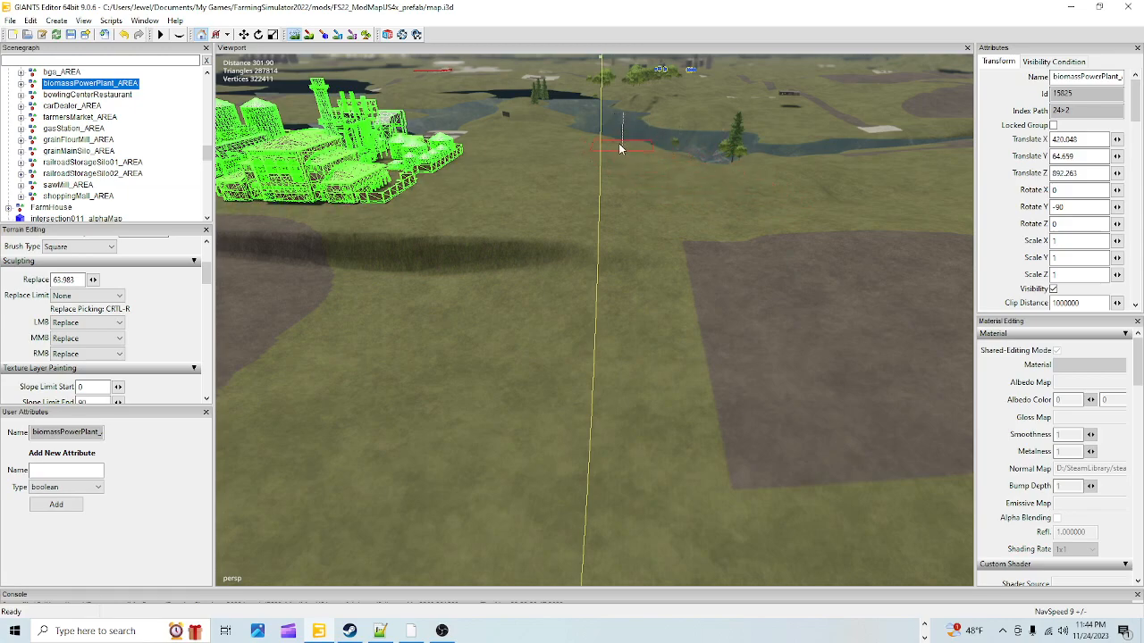
{"action": "mouse_move", "coordinate": [623, 234]}
{"action": "left_mouse_down"}
{"action": "mouse_move", "coordinate": [613, 249]}
{"action": "mouse_move", "coordinate": [518, 243]}
{"action": "mouse_move", "coordinate": [412, 255]}
{"action": "mouse_move", "coordinate": [357, 227]}
{"action": "mouse_move", "coordinate": [600, 227]}
{"action": "mouse_move", "coordinate": [586, 260]}
{"action": "mouse_move", "coordinate": [652, 256]}
{"action": "mouse_move", "coordinate": [685, 238]}
{"action": "mouse_move", "coordinate": [705, 265]}
{"action": "mouse_move", "coordinate": [719, 242]}
{"action": "mouse_move", "coordinate": [657, 263]}
{"action": "mouse_move", "coordinate": [647, 306]}
{"action": "mouse_move", "coordinate": [577, 287]}
{"action": "mouse_move", "coordinate": [641, 297]}
{"action": "left_mouse_up"}
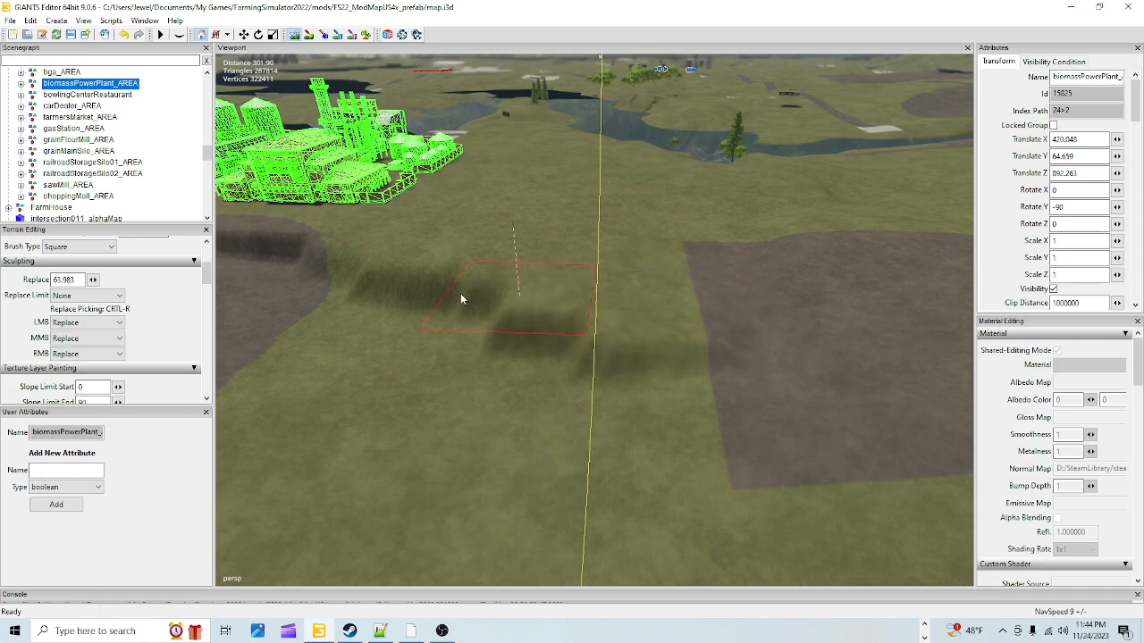
- Smooth the embankment on the grass with the LMB action set to Smooth and a brush of radius 30, opacity 0.914, hardness 1 and value 0.911
{"action": "left_click", "coordinate": [104, 325]}
{"action": "left_click", "coordinate": [90, 344]}
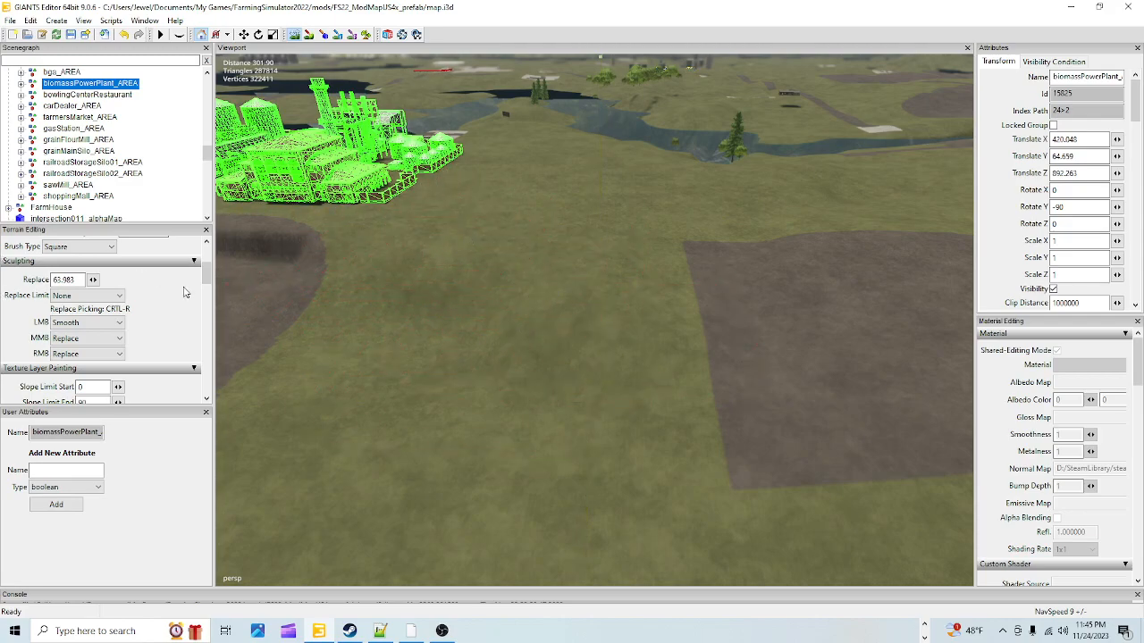
{"action": "scroll", "coordinate": [200, 327], "scroll_direction": "up", "scroll_amount": 3}
{"action": "mouse_move", "coordinate": [84, 272]}
{"action": "left_mouse_down"}
{"action": "mouse_move", "coordinate": [111, 289]}
{"action": "mouse_move", "coordinate": [100, 304]}
{"action": "left_mouse_up"}
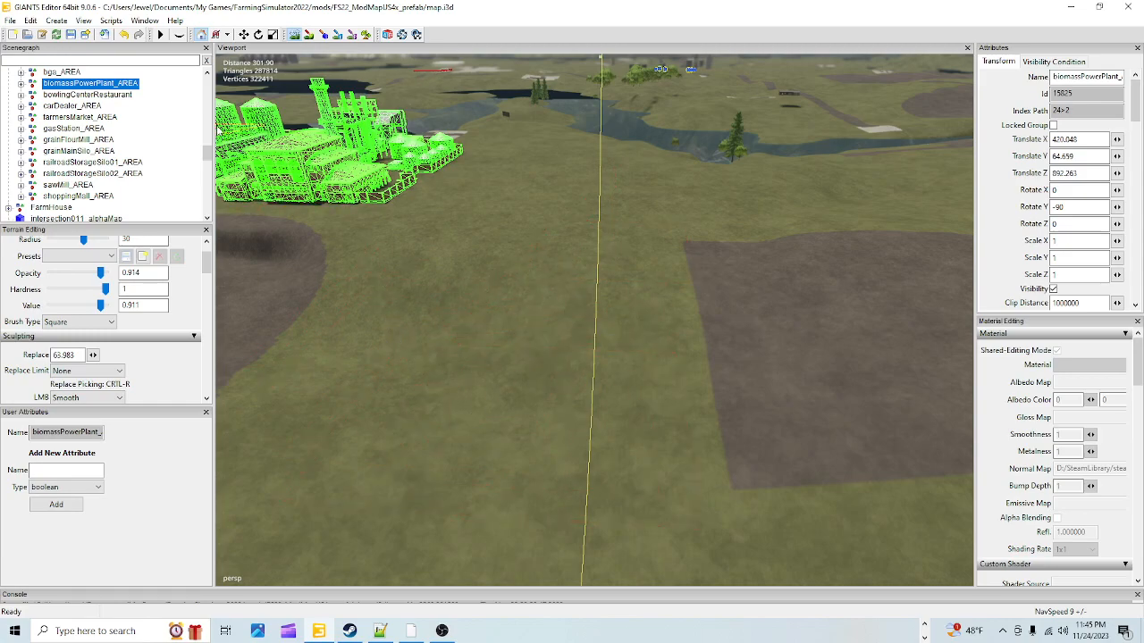
- Switch the LMB sculpting action to Replace and level the mound on the rounded dirt field beside the plant, including its grass edge
{"action": "left_click", "coordinate": [290, 33]}
{"action": "left_click_drag", "start_coordinate": [690, 383], "coordinate": [630, 394], "text": "alt"}
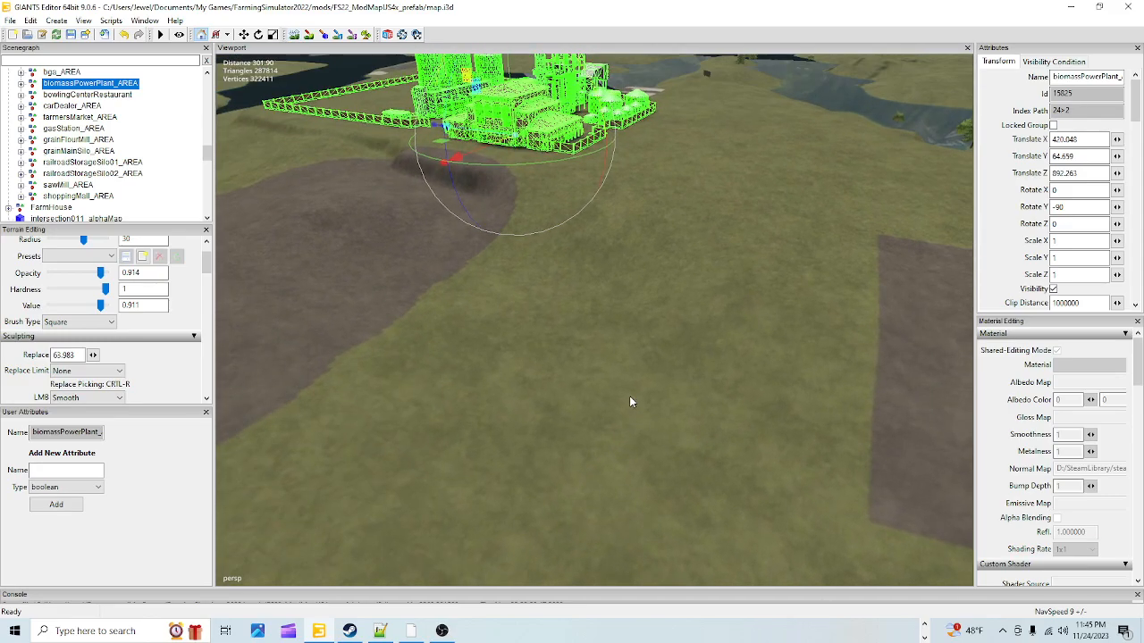
{"action": "right_click_drag", "start_coordinate": [536, 460], "coordinate": [618, 314], "text": "alt"}
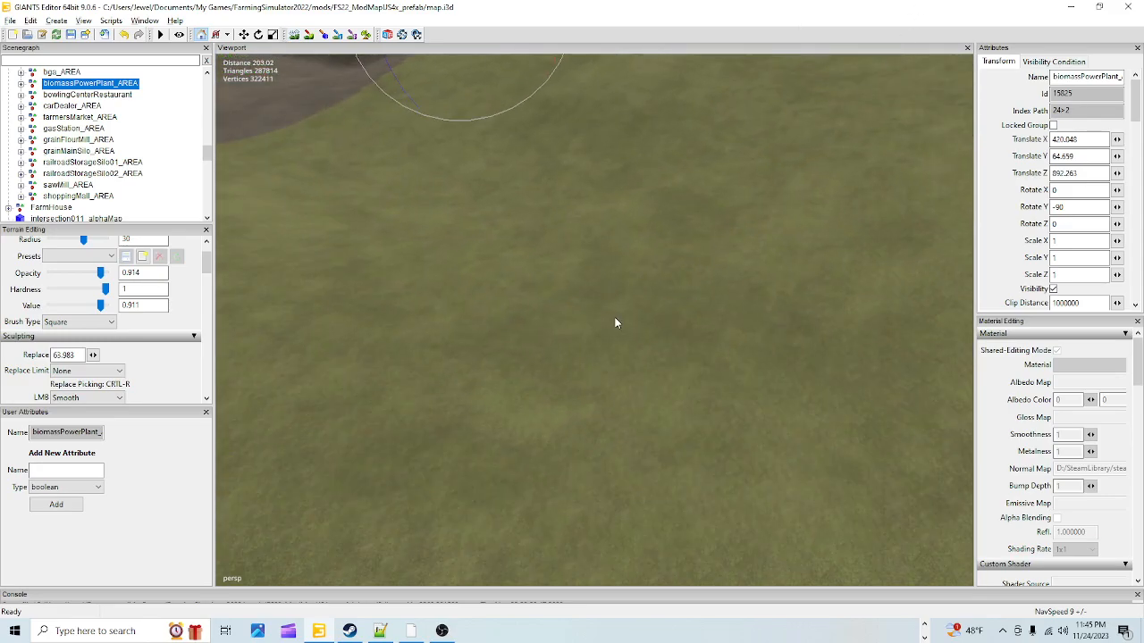
{"action": "left_click_drag", "start_coordinate": [650, 222], "coordinate": [859, 328], "text": "alt"}
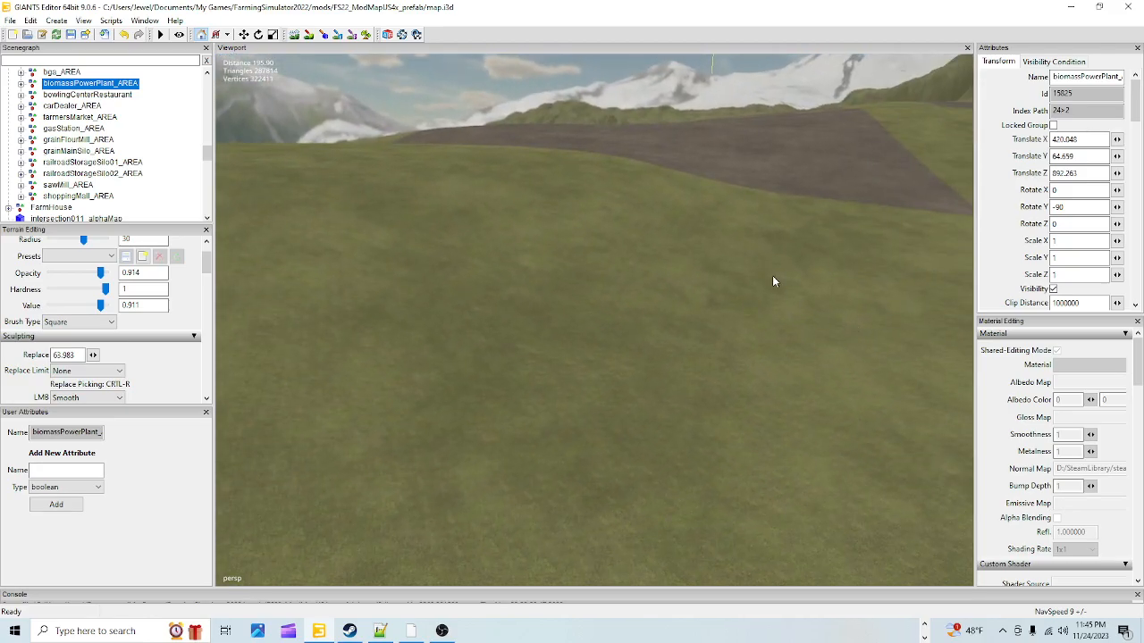
{"action": "left_click_drag", "start_coordinate": [687, 306], "coordinate": [423, 331], "text": "alt"}
{"action": "scroll", "coordinate": [423, 331], "scroll_direction": "up", "scroll_amount": 5}
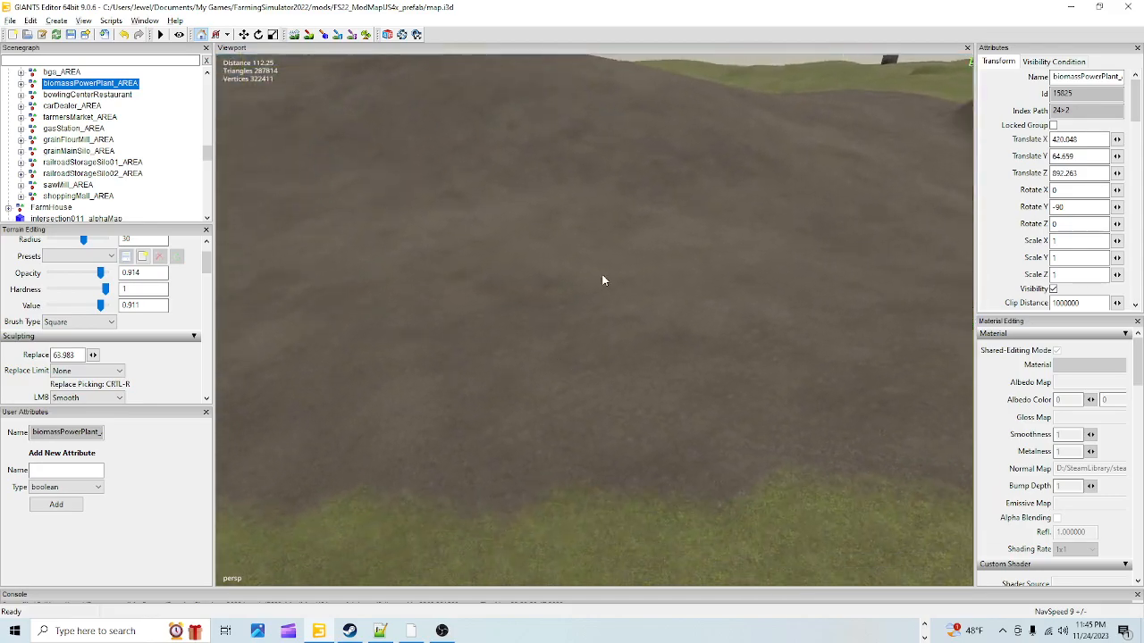
{"action": "left_click_drag", "start_coordinate": [602, 281], "coordinate": [582, 409], "text": "alt"}
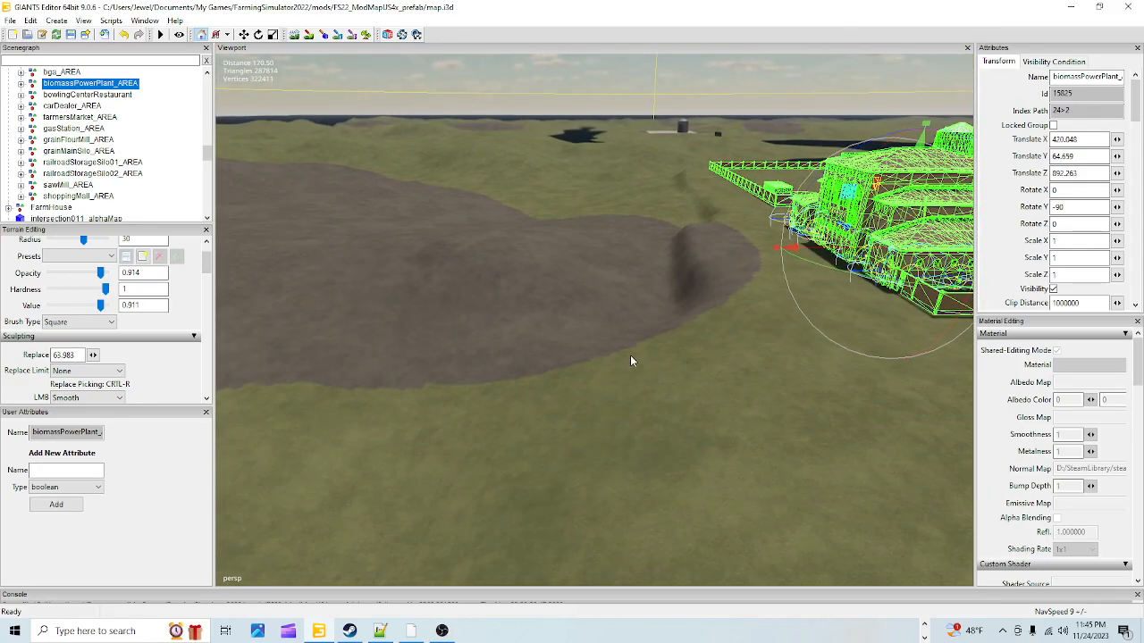
{"action": "left_click", "coordinate": [294, 33]}
{"action": "left_click", "coordinate": [85, 398]}
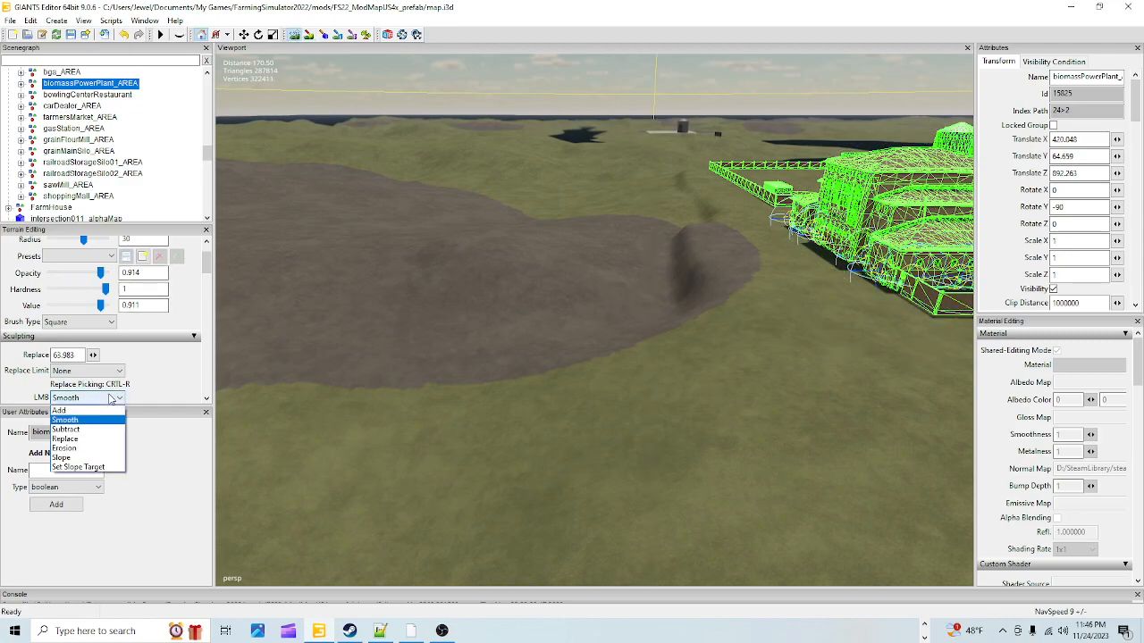
{"action": "left_click", "coordinate": [96, 439]}
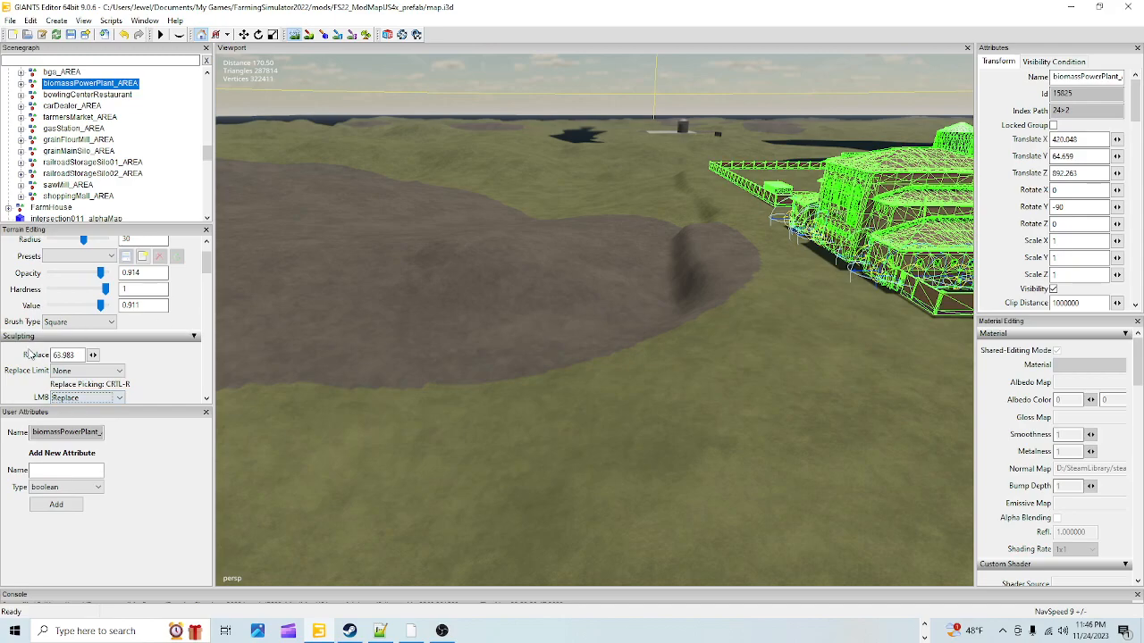
{"action": "mouse_move", "coordinate": [705, 259]}
{"action": "left_mouse_down"}
{"action": "mouse_move", "coordinate": [600, 249]}
{"action": "mouse_move", "coordinate": [572, 286]}
{"action": "mouse_move", "coordinate": [619, 309]}
{"action": "mouse_move", "coordinate": [550, 257]}
{"action": "mouse_move", "coordinate": [554, 310]}
{"action": "mouse_move", "coordinate": [627, 310]}
{"action": "mouse_move", "coordinate": [623, 320]}
{"action": "left_mouse_up"}
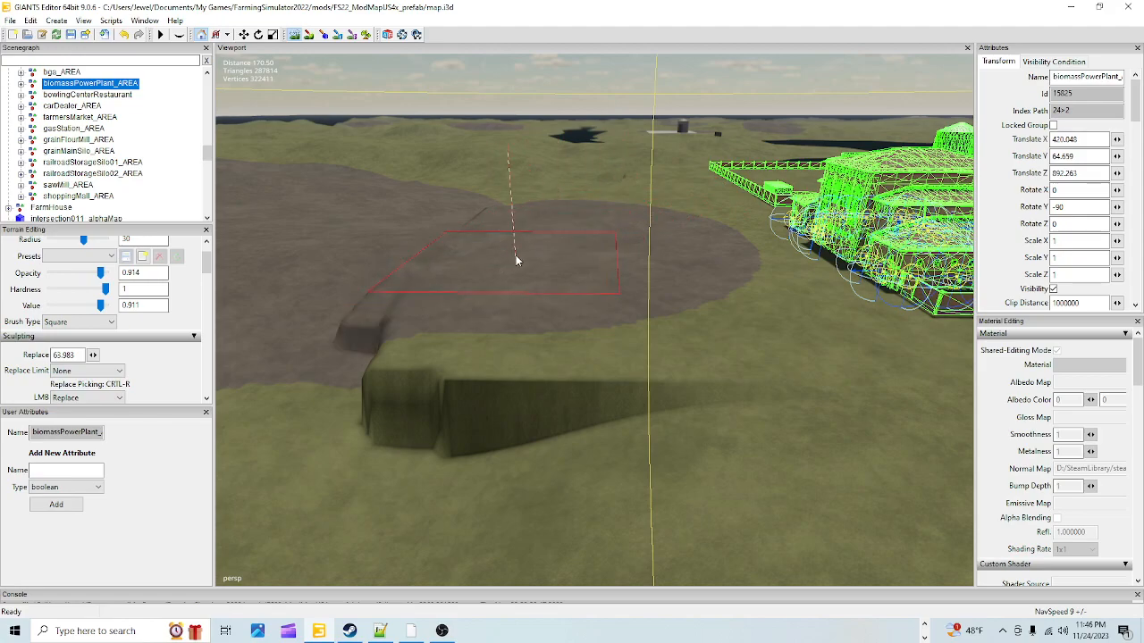
{"action": "mouse_move", "coordinate": [548, 309]}
{"action": "left_mouse_down"}
{"action": "mouse_move", "coordinate": [516, 316]}
{"action": "mouse_move", "coordinate": [521, 306]}
{"action": "mouse_move", "coordinate": [505, 301]}
{"action": "left_mouse_up"}
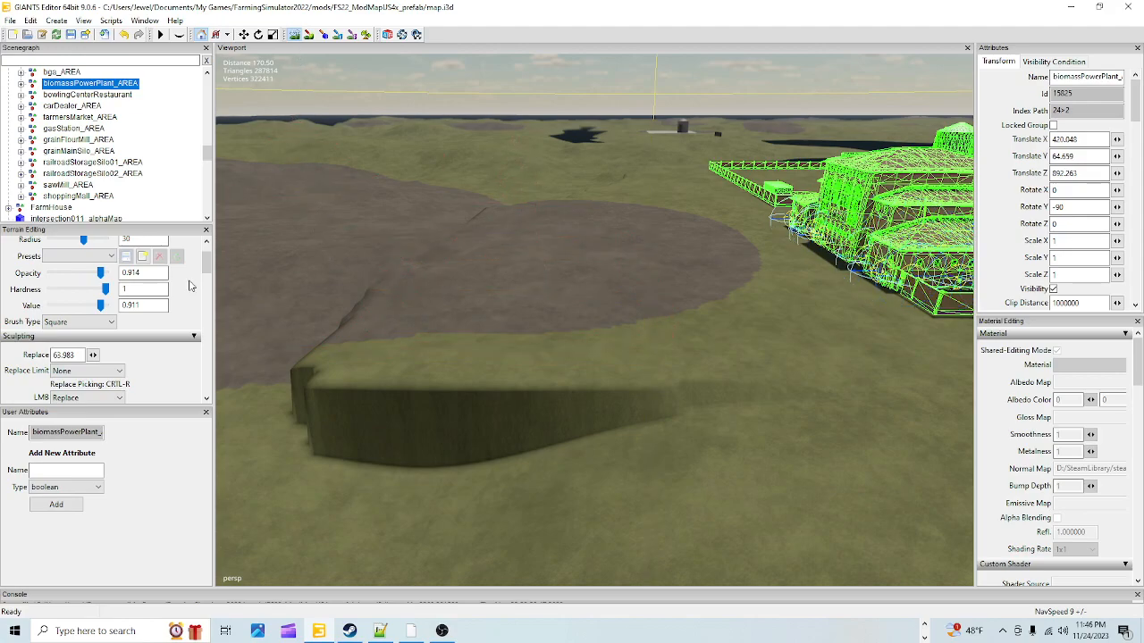
- Set the LMB sculpting action to Smooth and soften the steep slopes around the dirt field's leveled edge
{"action": "left_click", "coordinate": [119, 398]}
{"action": "left_click", "coordinate": [72, 429]}
{"action": "mouse_move", "coordinate": [417, 410]}
{"action": "left_mouse_down"}
{"action": "mouse_move", "coordinate": [488, 374]}
{"action": "mouse_move", "coordinate": [620, 365]}
{"action": "mouse_move", "coordinate": [656, 439]}
{"action": "mouse_move", "coordinate": [390, 391]}
{"action": "mouse_move", "coordinate": [433, 333]}
{"action": "mouse_move", "coordinate": [443, 393]}
{"action": "mouse_move", "coordinate": [696, 340]}
{"action": "left_mouse_up"}
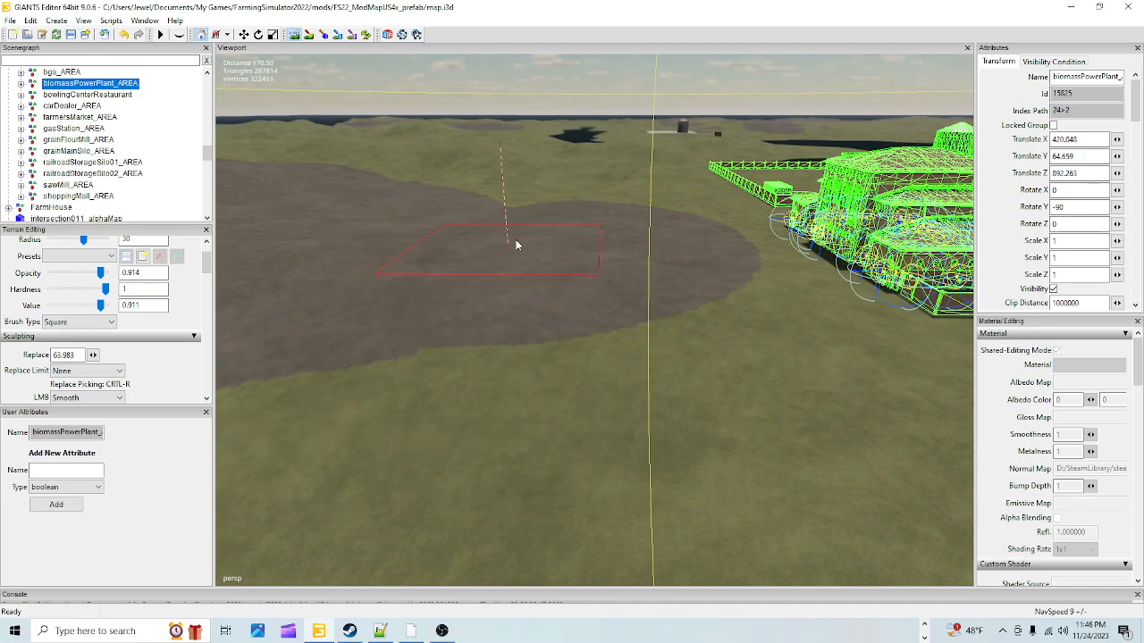
{"action": "left_click", "coordinate": [298, 36]}
- Smooth the ridge on the grass between the plant's side fence and the dirt field
{"action": "mouse_move", "coordinate": [672, 192]}
{"action": "left_mouse_down", "text": "alt"}
{"action": "mouse_move", "coordinate": [636, 274]}
{"action": "mouse_move", "coordinate": [530, 373]}
{"action": "left_mouse_up", "text": "alt"}
{"action": "mouse_move", "coordinate": [621, 179]}
{"action": "left_mouse_down", "text": "alt"}
{"action": "mouse_move", "coordinate": [441, 447]}
{"action": "mouse_move", "coordinate": [551, 319]}
{"action": "mouse_move", "coordinate": [727, 294]}
{"action": "mouse_move", "coordinate": [717, 288]}
{"action": "mouse_move", "coordinate": [558, 423]}
{"action": "mouse_move", "coordinate": [465, 401]}
{"action": "mouse_move", "coordinate": [498, 391]}
{"action": "mouse_move", "coordinate": [498, 340]}
{"action": "left_mouse_up", "text": "alt"}
{"action": "left_click_drag", "start_coordinate": [522, 465], "coordinate": [496, 219], "text": "alt"}
{"action": "left_click", "coordinate": [295, 35]}
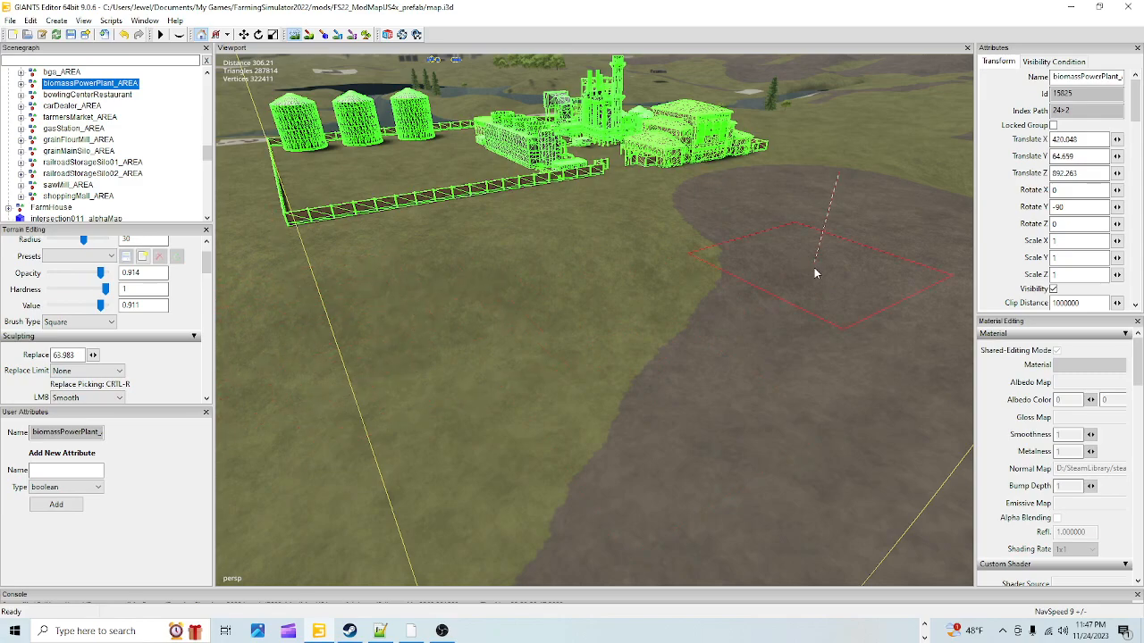
- Smooth the uneven ground outside the fence by the three silos, toward the lake shore
{"action": "left_click", "coordinate": [295, 36]}
{"action": "mouse_move", "coordinate": [738, 215]}
{"action": "left_mouse_down", "text": "alt"}
{"action": "mouse_move", "coordinate": [556, 515]}
{"action": "mouse_move", "coordinate": [455, 473]}
{"action": "mouse_move", "coordinate": [361, 488]}
{"action": "mouse_move", "coordinate": [616, 246]}
{"action": "mouse_move", "coordinate": [758, 253]}
{"action": "mouse_move", "coordinate": [828, 208]}
{"action": "mouse_move", "coordinate": [619, 337]}
{"action": "mouse_move", "coordinate": [531, 312]}
{"action": "mouse_move", "coordinate": [402, 197]}
{"action": "left_mouse_up", "text": "alt"}
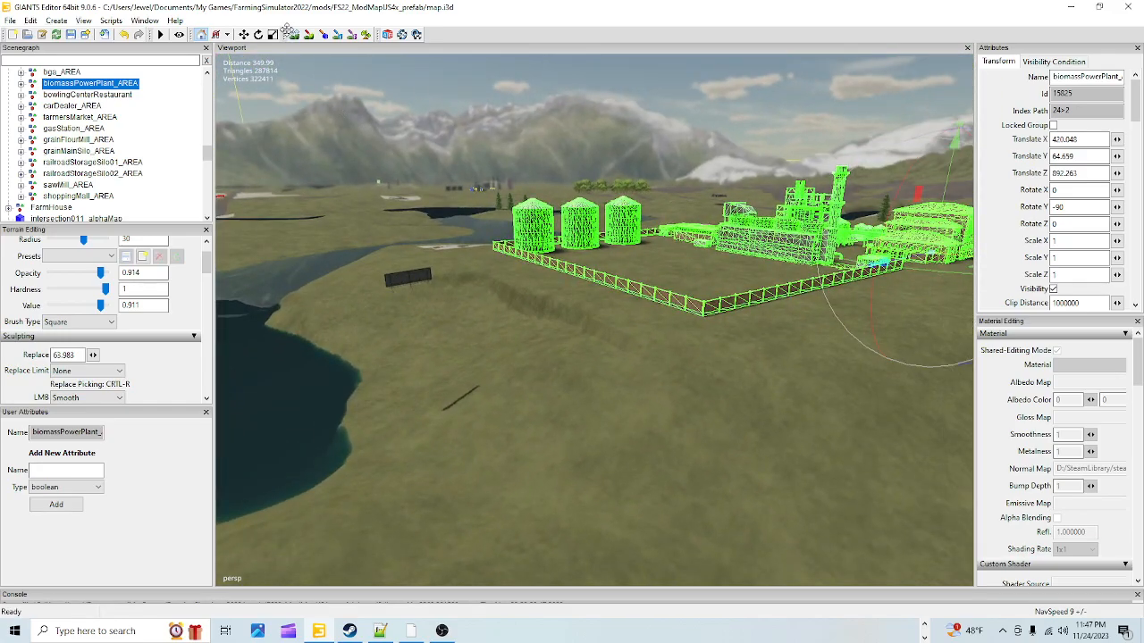
{"action": "left_click", "coordinate": [294, 35]}
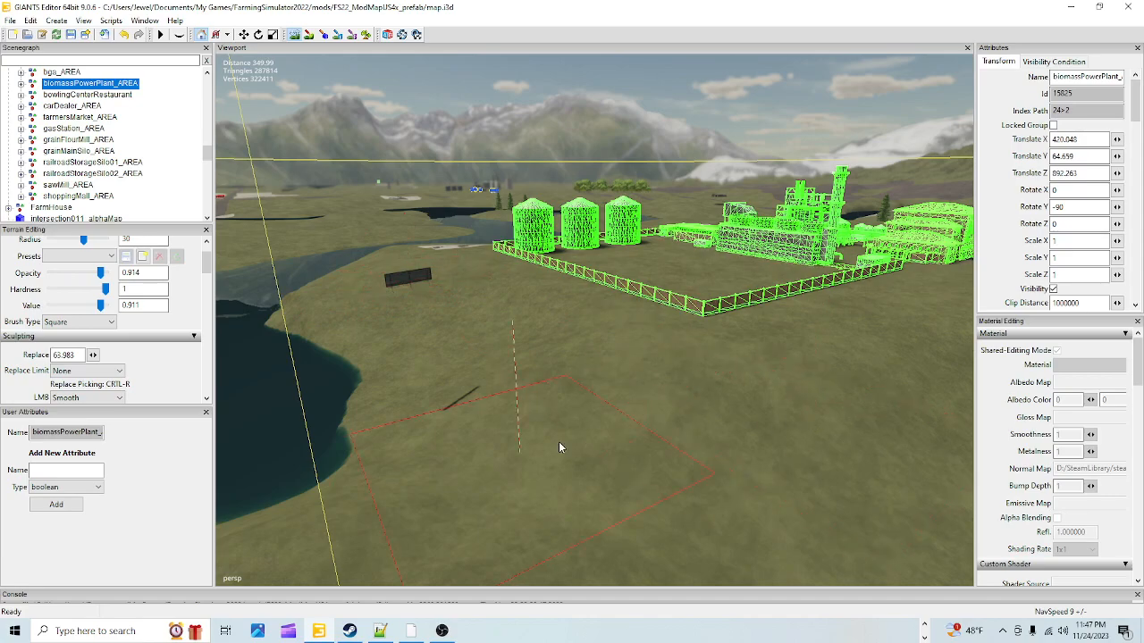
{"action": "left_click", "coordinate": [297, 40]}
- Examine the terrain along the lake shore, the silos and the wider landscape around the plant
{"action": "left_click_drag", "start_coordinate": [672, 458], "coordinate": [505, 508], "text": "alt"}
{"action": "scroll", "coordinate": [447, 499], "scroll_direction": "up", "scroll_amount": 4}
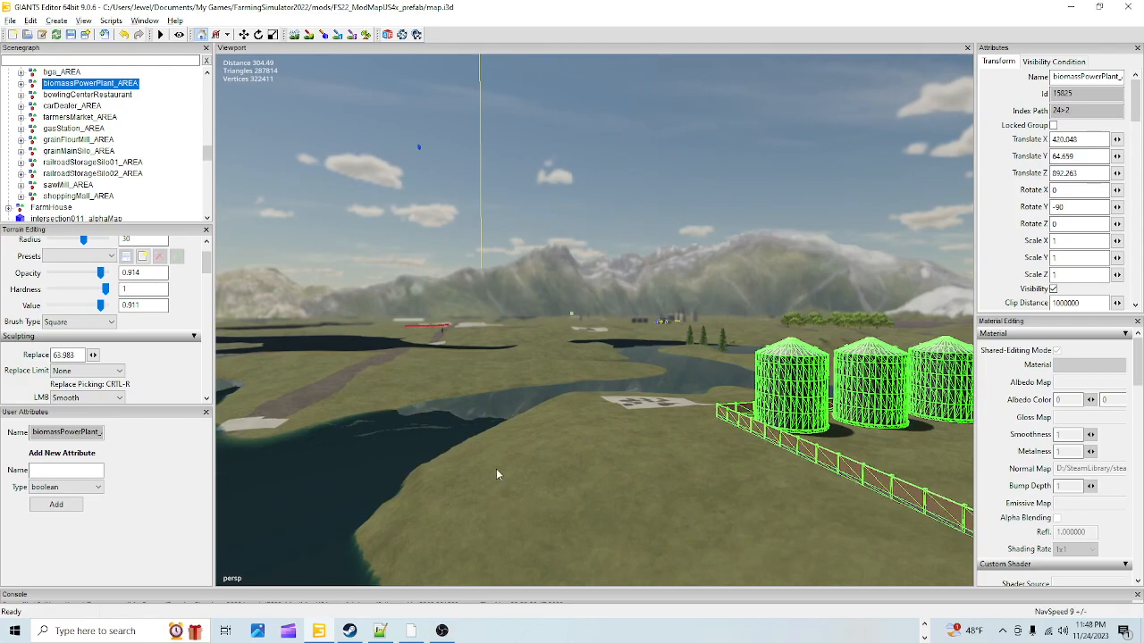
{"action": "scroll", "coordinate": [490, 479], "scroll_direction": "up", "scroll_amount": 4}
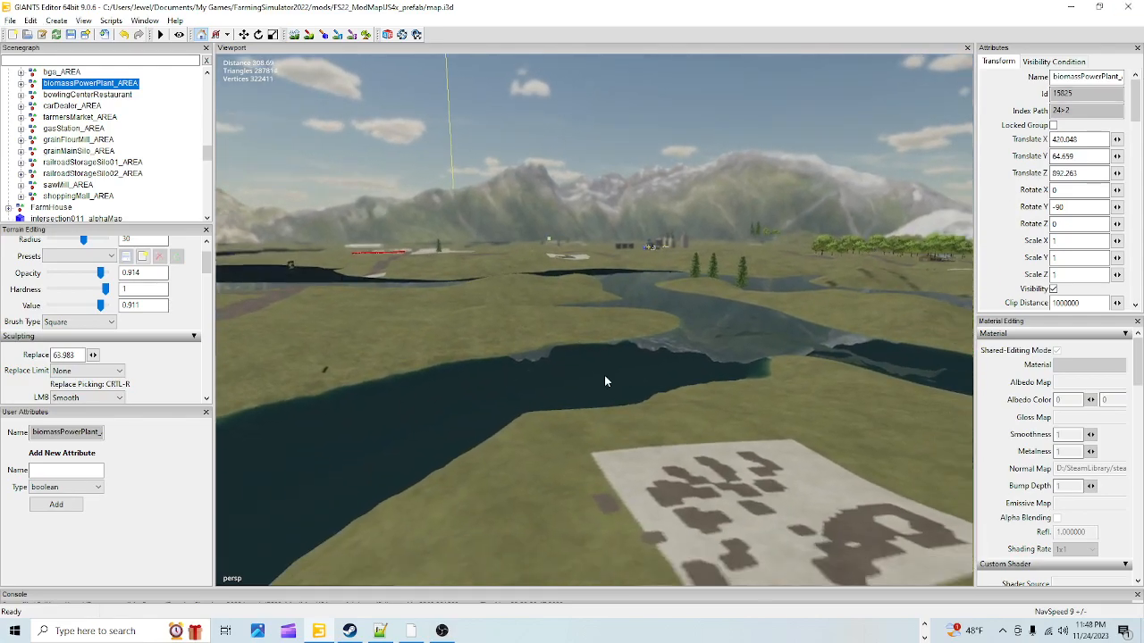
{"action": "scroll", "coordinate": [599, 375], "scroll_direction": "up", "scroll_amount": 1}
{"action": "left_click_drag", "start_coordinate": [598, 375], "coordinate": [522, 364], "text": "alt"}
{"action": "scroll", "coordinate": [505, 363], "scroll_direction": "up", "scroll_amount": 2}
{"action": "scroll", "coordinate": [564, 179], "scroll_direction": "up", "scroll_amount": 1}
{"action": "left_click_drag", "start_coordinate": [401, 330], "coordinate": [417, 402], "text": "alt"}
{"action": "scroll", "coordinate": [474, 370], "scroll_direction": "up", "scroll_amount": 4}
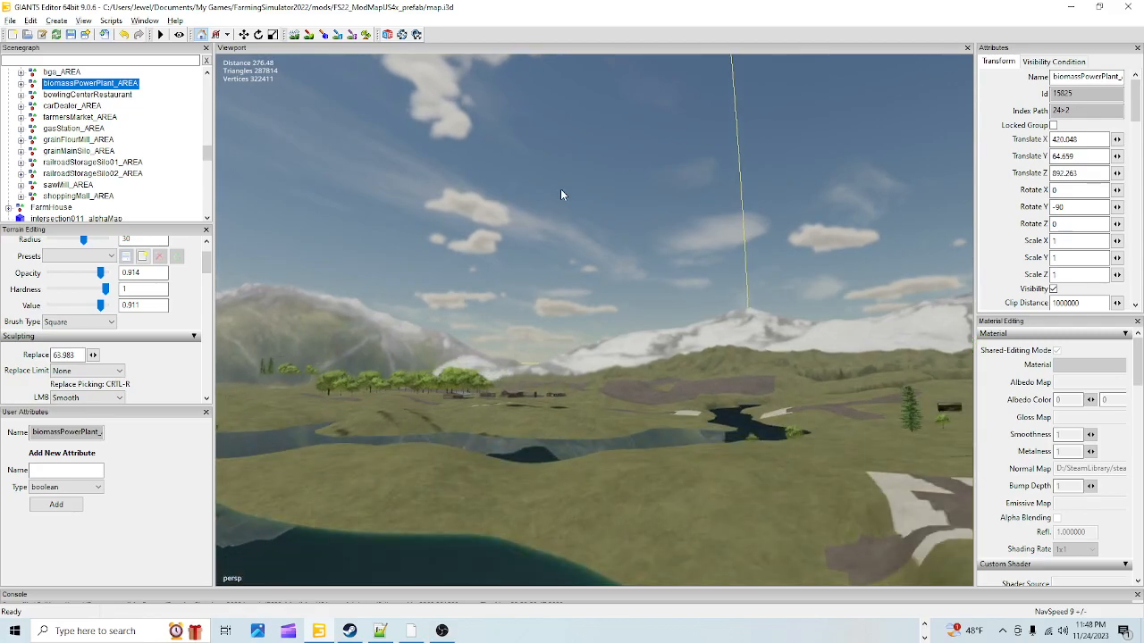
{"action": "left_click_drag", "start_coordinate": [586, 181], "coordinate": [755, 262], "text": "alt"}
- Set the LMB sculpting action to Replace and level the sloping ground outside the fence beside the concrete-and-dirt patch
{"action": "key", "text": "f"}
{"action": "scroll", "coordinate": [625, 313], "scroll_direction": "down", "scroll_amount": 4}
{"action": "left_click_drag", "start_coordinate": [554, 344], "coordinate": [521, 333], "text": "alt"}
{"action": "scroll", "coordinate": [521, 333], "scroll_direction": "down", "scroll_amount": 3}
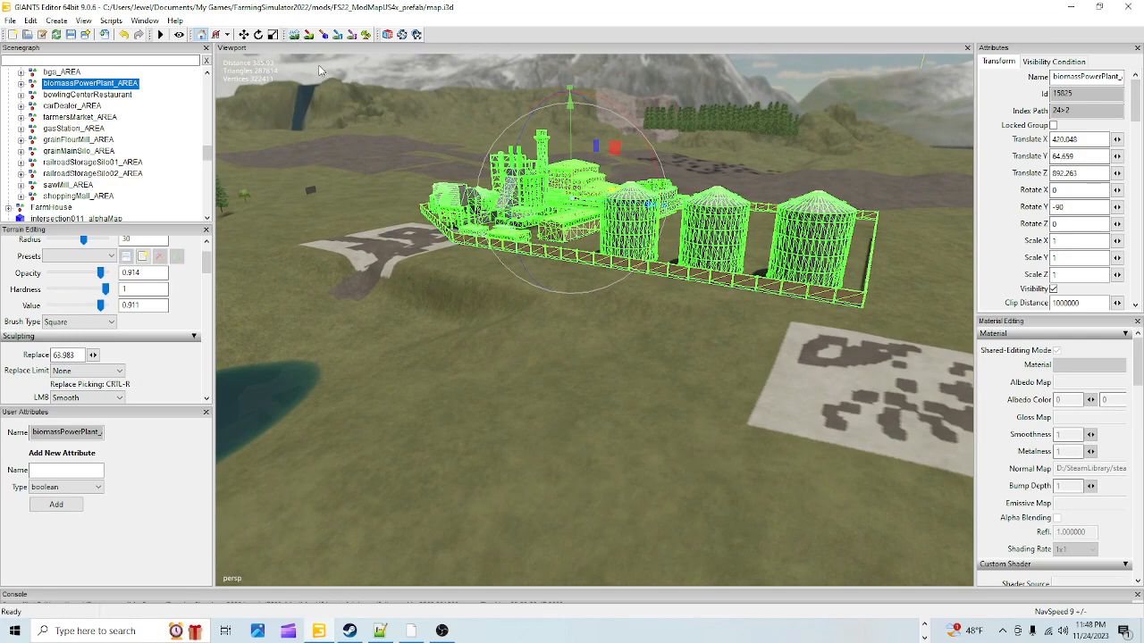
{"action": "left_click", "coordinate": [295, 34]}
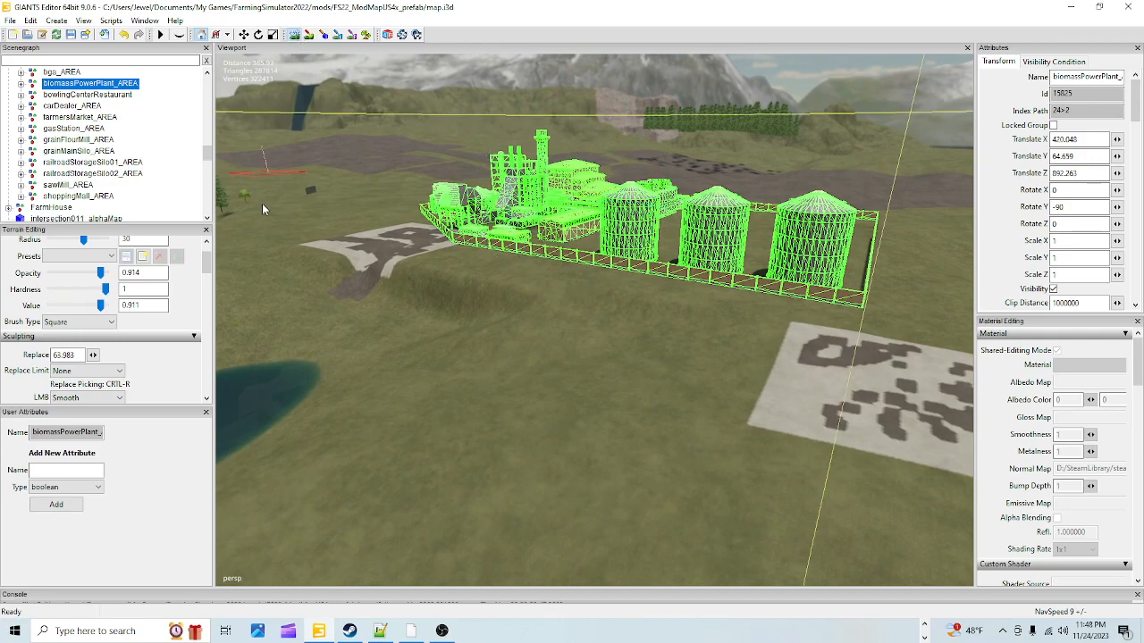
{"action": "left_click", "coordinate": [115, 397]}
{"action": "left_click", "coordinate": [64, 417]}
{"action": "mouse_move", "coordinate": [490, 250]}
{"action": "left_mouse_down"}
{"action": "mouse_move", "coordinate": [388, 251]}
{"action": "mouse_move", "coordinate": [522, 262]}
{"action": "left_mouse_up"}
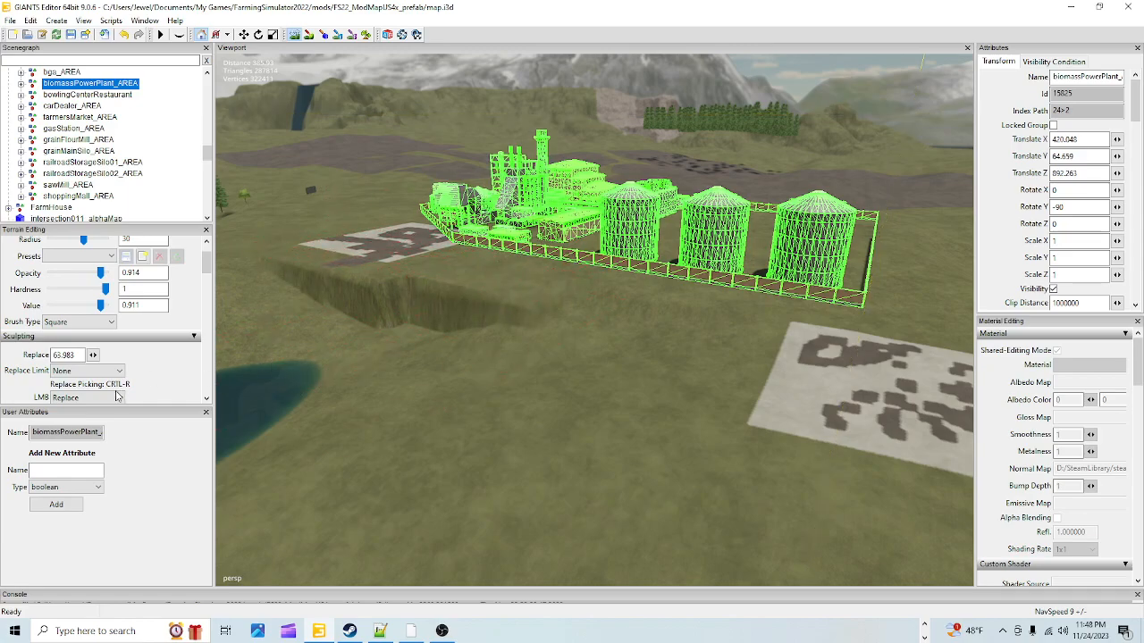
- Set the LMB sculpting action to Smooth and soften the steep bank between the leveled ground and the lake
{"action": "left_click", "coordinate": [86, 398]}
{"action": "left_click", "coordinate": [80, 427]}
{"action": "left_click_drag", "start_coordinate": [503, 346], "coordinate": [404, 309]}
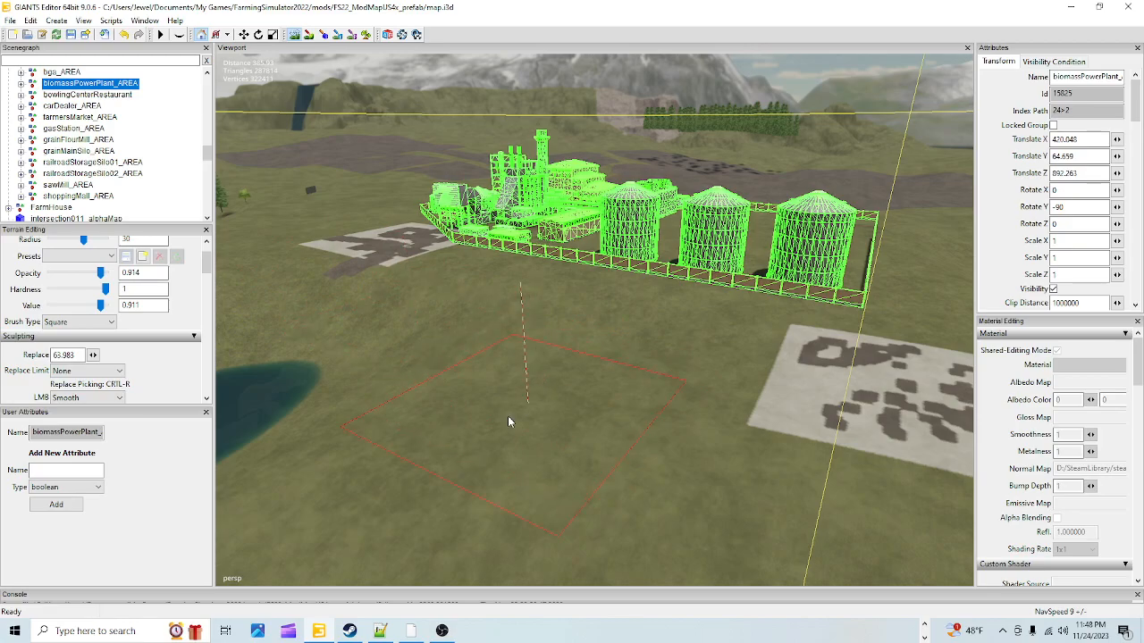
- Examine the biomass plant's fenced yard and the surrounding smoothed ground from above
{"action": "left_click", "coordinate": [294, 35]}
{"action": "mouse_move", "coordinate": [646, 511]}
{"action": "left_mouse_down", "text": "alt"}
{"action": "mouse_move", "coordinate": [637, 471]}
{"action": "mouse_move", "coordinate": [596, 456]}
{"action": "left_mouse_up", "text": "alt"}
{"action": "right_click_drag", "start_coordinate": [473, 459], "coordinate": [403, 606], "text": "alt"}
{"action": "right_click_drag", "start_coordinate": [894, 57], "coordinate": [876, 100], "text": "alt"}
{"action": "left_click_drag", "start_coordinate": [876, 100], "coordinate": [811, 280], "text": "alt"}
{"action": "right_click_drag", "start_coordinate": [810, 281], "coordinate": [787, 161], "text": "alt"}
{"action": "left_click_drag", "start_coordinate": [786, 161], "coordinate": [448, 564], "text": "alt"}
{"action": "right_click_drag", "start_coordinate": [447, 564], "coordinate": [766, 191], "text": "alt"}
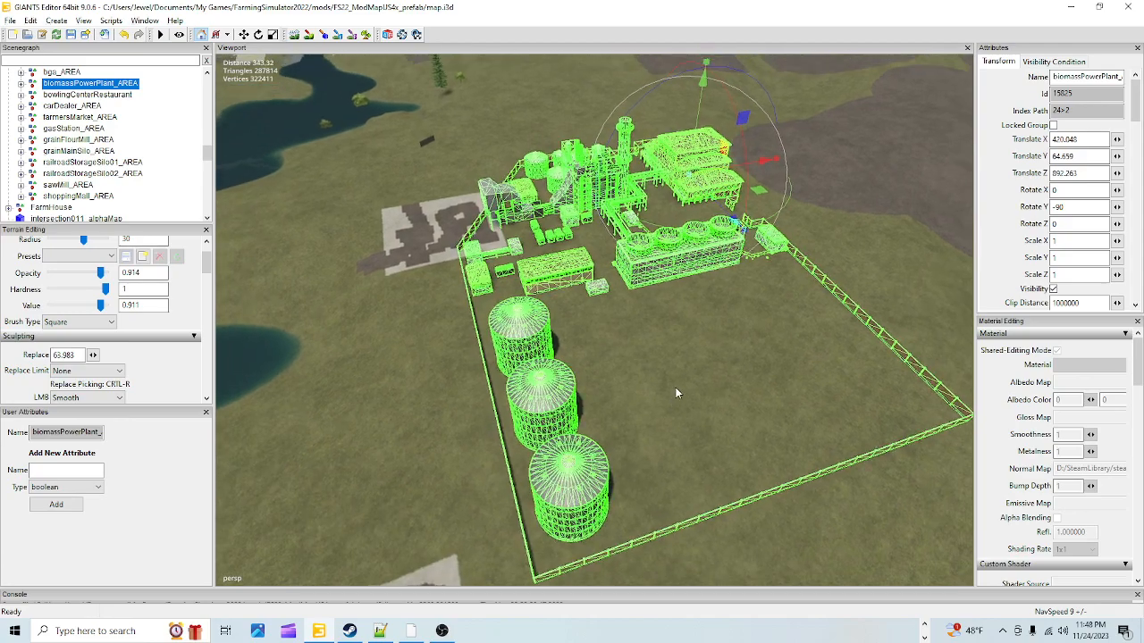
{"action": "left_click_drag", "start_coordinate": [673, 393], "coordinate": [682, 367], "text": "alt"}
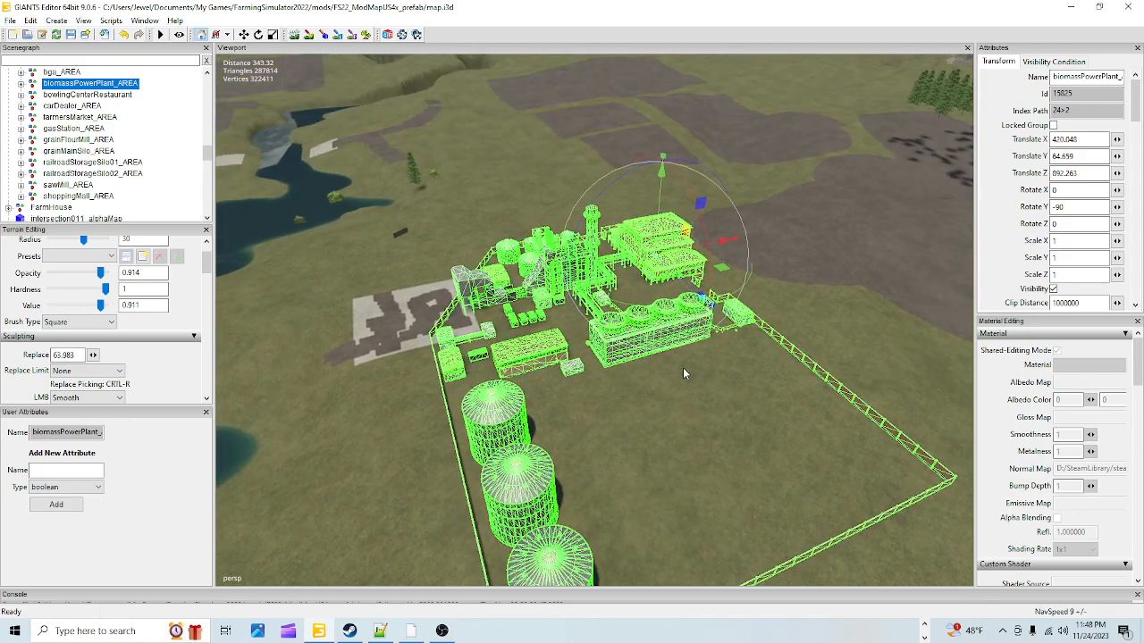
- Switch the LMB sculpting action to Replace and leave terrain sculpting mode
{"action": "left_click", "coordinate": [294, 36]}
{"action": "left_click", "coordinate": [122, 398]}
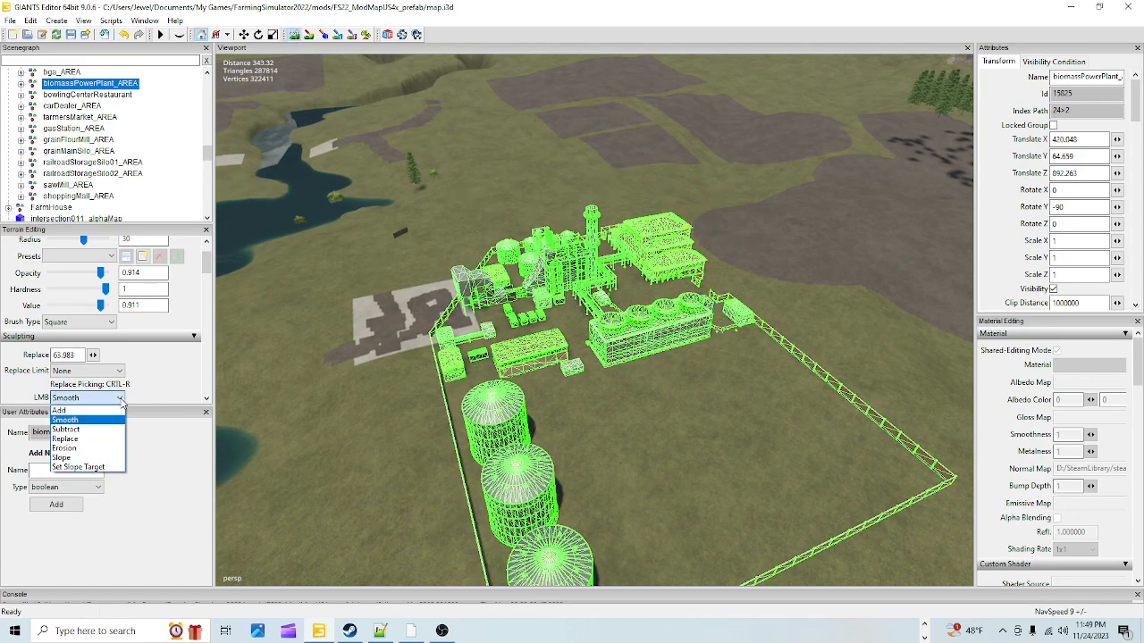
{"action": "left_click", "coordinate": [110, 441]}
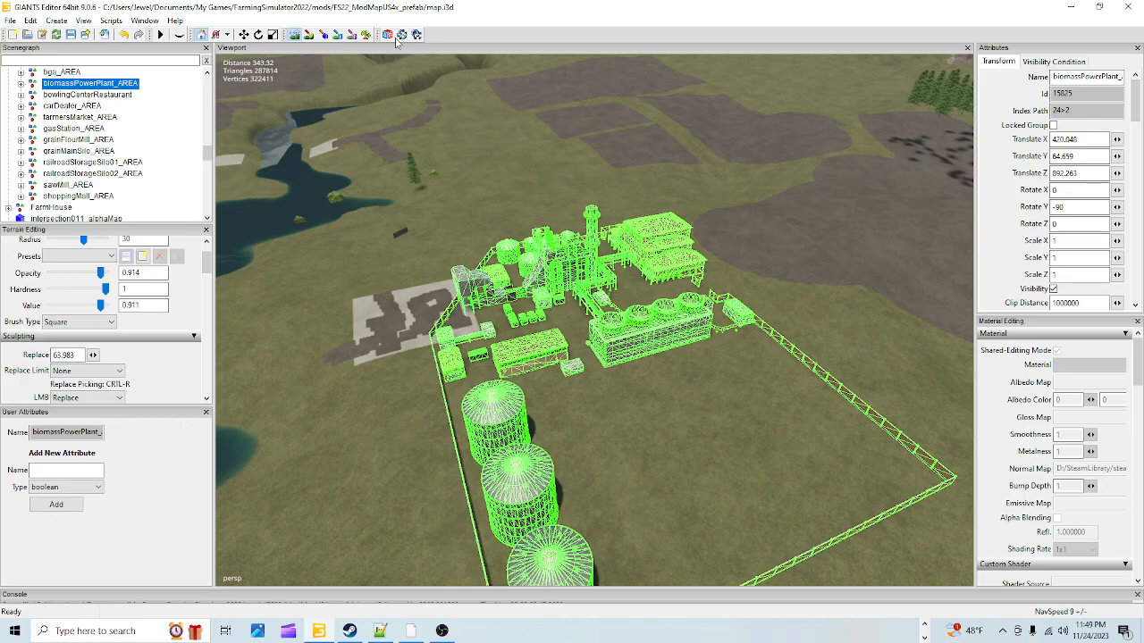
{"action": "left_click", "coordinate": [295, 37]}
- Lower the biomass power plant to a Translate Y of 63.834 so its floating fence and props meet the ground
{"action": "left_click_drag", "start_coordinate": [554, 340], "coordinate": [458, 486], "text": "alt"}
{"action": "scroll", "coordinate": [458, 486], "scroll_direction": "up", "scroll_amount": 3}
{"action": "mouse_move", "coordinate": [817, 437]}
{"action": "left_mouse_down", "text": "alt"}
{"action": "mouse_move", "coordinate": [783, 432]}
{"action": "mouse_move", "coordinate": [737, 493]}
{"action": "left_mouse_up", "text": "alt"}
{"action": "right_click_drag", "start_coordinate": [737, 493], "coordinate": [993, 272], "text": "alt"}
{"action": "mouse_move", "coordinate": [679, 403]}
{"action": "right_mouse_down", "text": "alt"}
{"action": "mouse_move", "coordinate": [969, 246]}
{"action": "mouse_move", "coordinate": [804, 277]}
{"action": "right_mouse_up", "text": "alt"}
{"action": "mouse_move", "coordinate": [613, 390]}
{"action": "right_mouse_down", "text": "alt"}
{"action": "mouse_move", "coordinate": [792, 112]}
{"action": "mouse_move", "coordinate": [840, 85]}
{"action": "right_mouse_up", "text": "alt"}
{"action": "right_click_drag", "start_coordinate": [583, 332], "coordinate": [740, 290], "text": "alt"}
{"action": "left_click_drag", "start_coordinate": [740, 289], "coordinate": [541, 310], "text": "alt"}
{"action": "right_click_drag", "start_coordinate": [541, 310], "coordinate": [725, 264], "text": "alt"}
{"action": "mouse_move", "coordinate": [725, 263]}
{"action": "left_mouse_down", "text": "alt"}
{"action": "mouse_move", "coordinate": [842, 243]}
{"action": "mouse_move", "coordinate": [612, 260]}
{"action": "mouse_move", "coordinate": [639, 275]}
{"action": "left_mouse_up", "text": "alt"}
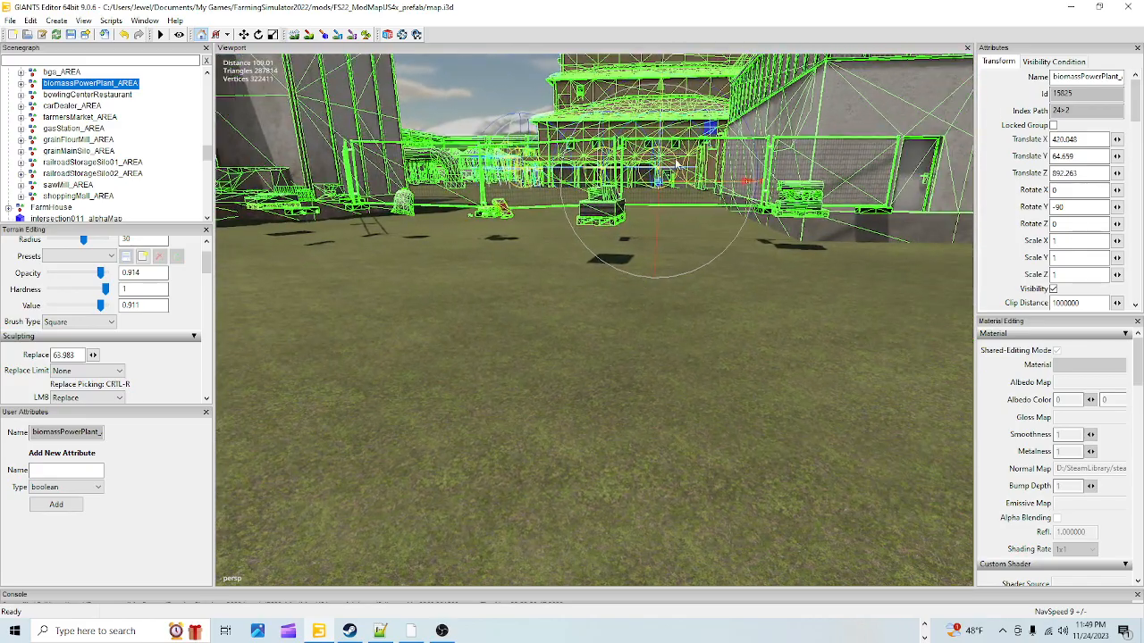
{"action": "left_click_drag", "start_coordinate": [676, 214], "coordinate": [711, 205], "text": "alt"}
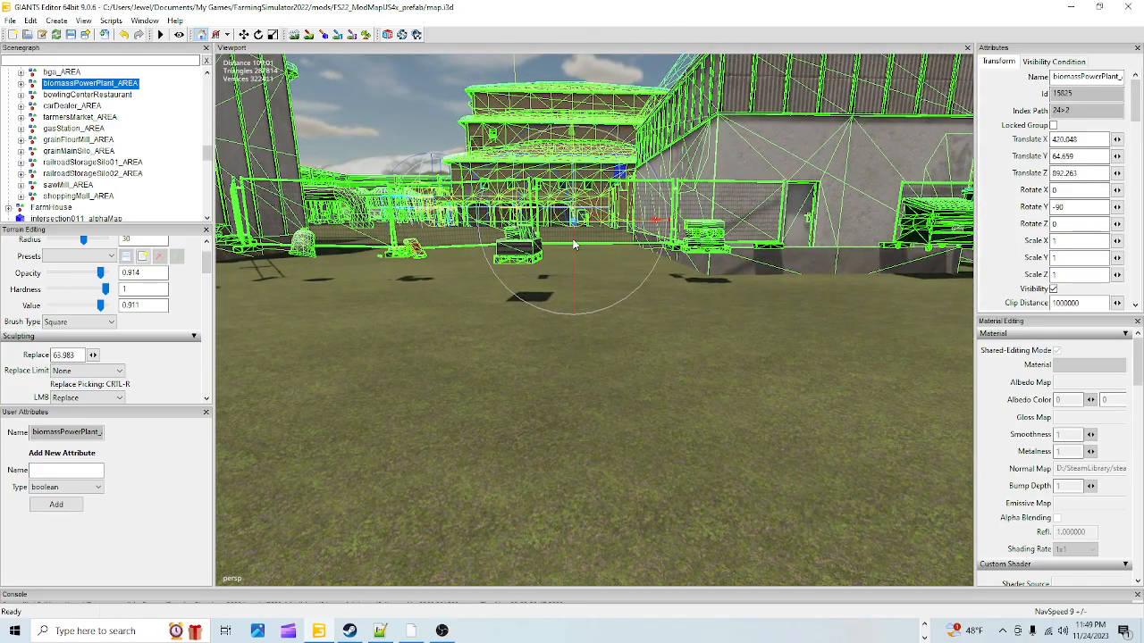
{"action": "left_click_drag", "start_coordinate": [572, 159], "coordinate": [576, 163]}
- Examine how the arched building's walls and doors and the plant's other structures meet the ground
{"action": "left_click_drag", "start_coordinate": [597, 275], "coordinate": [728, 282], "text": "alt"}
{"action": "right_click_drag", "start_coordinate": [728, 282], "coordinate": [732, 191], "text": "alt"}
{"action": "left_click_drag", "start_coordinate": [734, 196], "coordinate": [682, 251], "text": "alt"}
{"action": "right_click_drag", "start_coordinate": [682, 252], "coordinate": [553, 227], "text": "alt"}
{"action": "left_click_drag", "start_coordinate": [552, 227], "coordinate": [652, 333], "text": "alt"}
{"action": "right_click_drag", "start_coordinate": [652, 333], "coordinate": [993, 264], "text": "alt"}
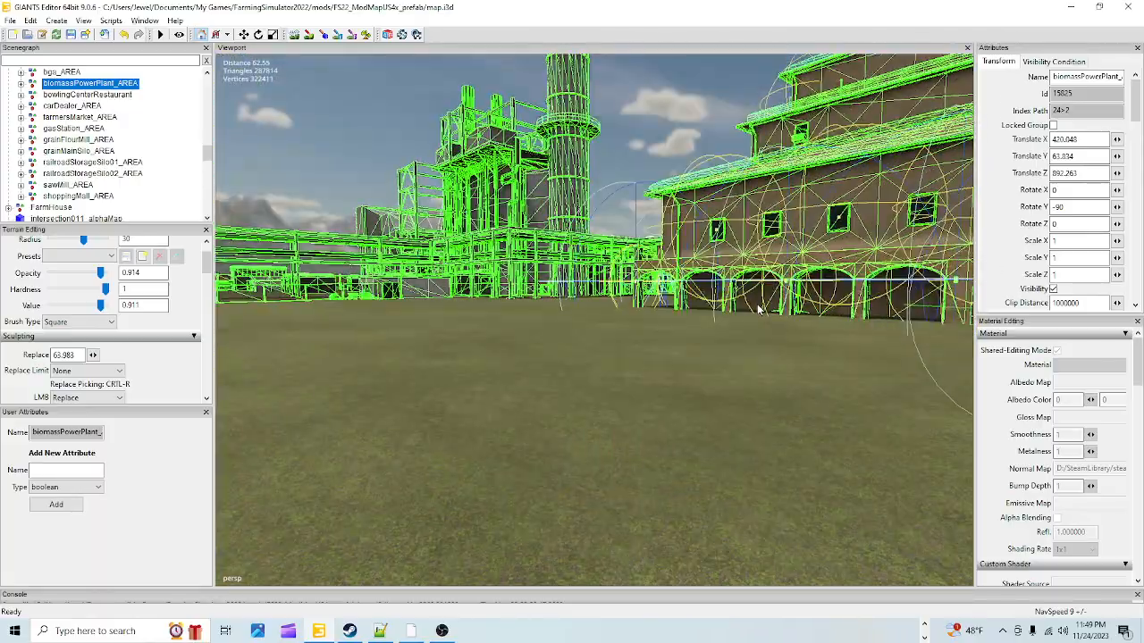
{"action": "left_click_drag", "start_coordinate": [759, 309], "coordinate": [937, 299], "text": "alt"}
{"action": "left_click_drag", "start_coordinate": [588, 328], "coordinate": [623, 341], "text": "alt"}
{"action": "right_click_drag", "start_coordinate": [623, 342], "coordinate": [724, 359], "text": "alt"}
{"action": "left_click_drag", "start_coordinate": [723, 358], "coordinate": [628, 359], "text": "alt"}
{"action": "right_click_drag", "start_coordinate": [628, 359], "coordinate": [647, 334], "text": "alt"}
{"action": "left_click_drag", "start_coordinate": [646, 333], "coordinate": [676, 357], "text": "alt"}
{"action": "right_click_drag", "start_coordinate": [675, 357], "coordinate": [677, 351], "text": "alt"}
{"action": "left_click_drag", "start_coordinate": [677, 351], "coordinate": [619, 323], "text": "alt"}
{"action": "right_click_drag", "start_coordinate": [619, 323], "coordinate": [686, 314], "text": "alt"}
{"action": "left_click_drag", "start_coordinate": [687, 315], "coordinate": [793, 287], "text": "alt"}
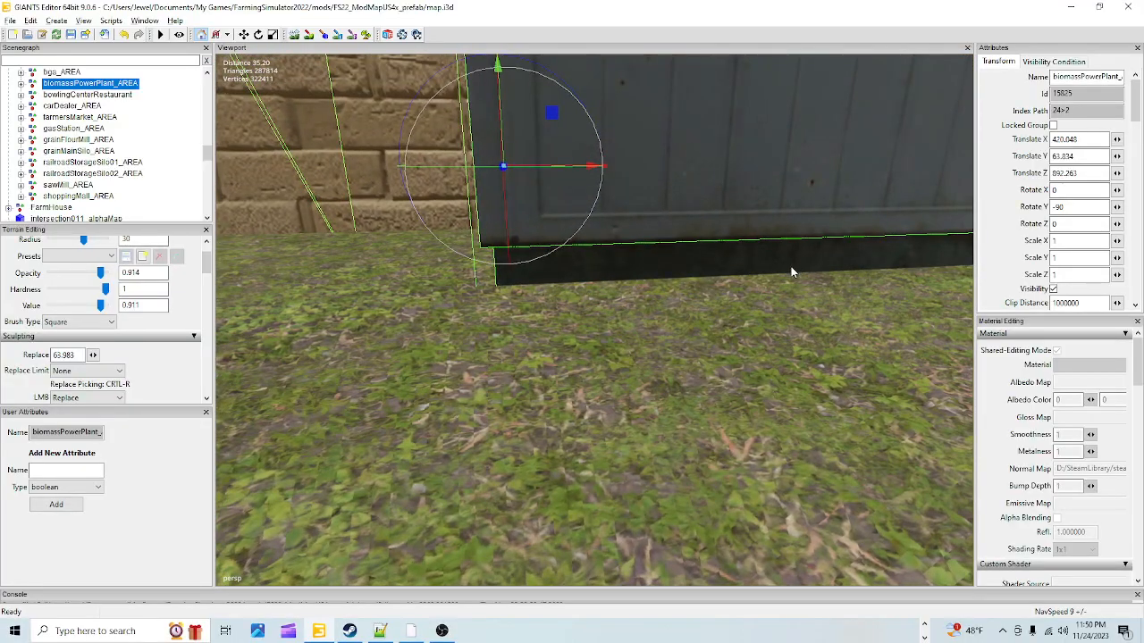
{"action": "right_click_drag", "start_coordinate": [793, 263], "coordinate": [735, 282], "text": "alt"}
{"action": "left_click_drag", "start_coordinate": [735, 282], "coordinate": [950, 304], "text": "alt"}
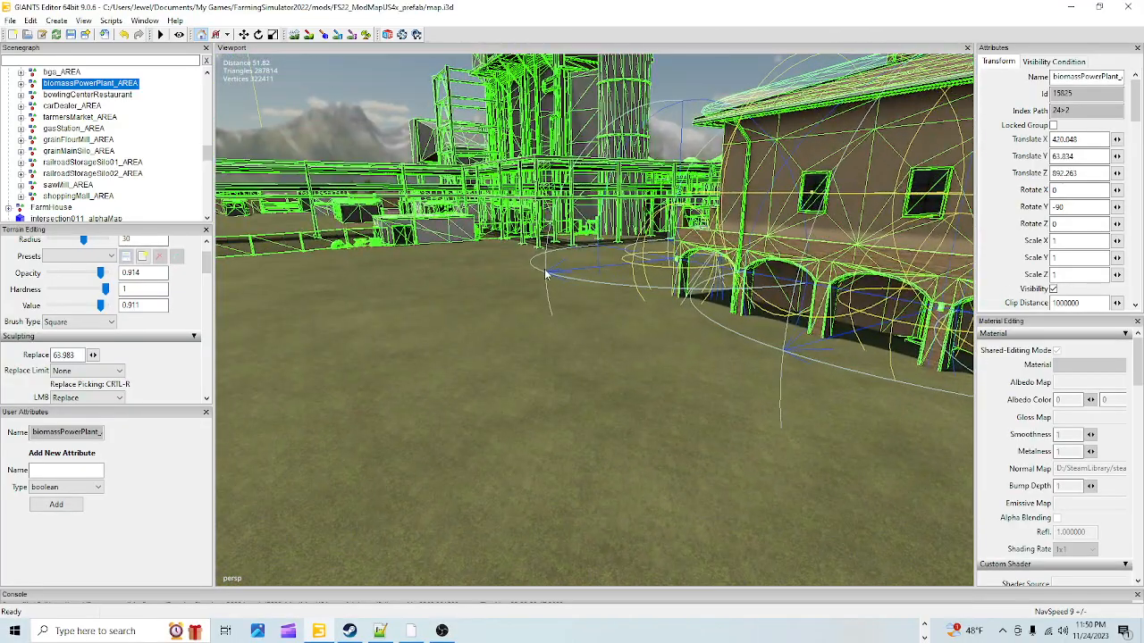
{"action": "left_click_drag", "start_coordinate": [690, 227], "coordinate": [791, 202], "text": "alt"}
{"action": "right_click_drag", "start_coordinate": [540, 286], "coordinate": [748, 359], "text": "alt"}
{"action": "left_click_drag", "start_coordinate": [748, 359], "coordinate": [922, 317], "text": "alt"}
- Choose CONCRETE as the texture layer for painting and set the LMB sculpting action to Add
{"action": "right_click_drag", "start_coordinate": [921, 313], "coordinate": [179, 108], "text": "alt"}
{"action": "left_click_drag", "start_coordinate": [625, 295], "coordinate": [701, 406], "text": "alt"}
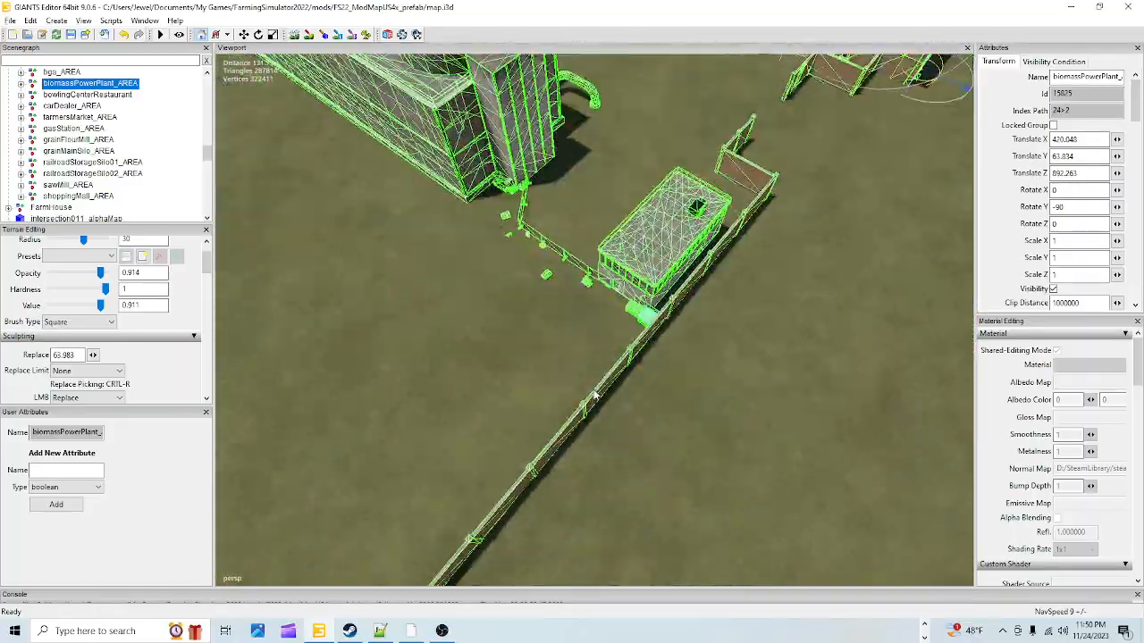
{"action": "right_click_drag", "start_coordinate": [769, 413], "coordinate": [699, 410], "text": "alt"}
{"action": "left_click_drag", "start_coordinate": [697, 404], "coordinate": [580, 357], "text": "alt"}
{"action": "right_click_drag", "start_coordinate": [580, 357], "coordinate": [439, 526], "text": "alt"}
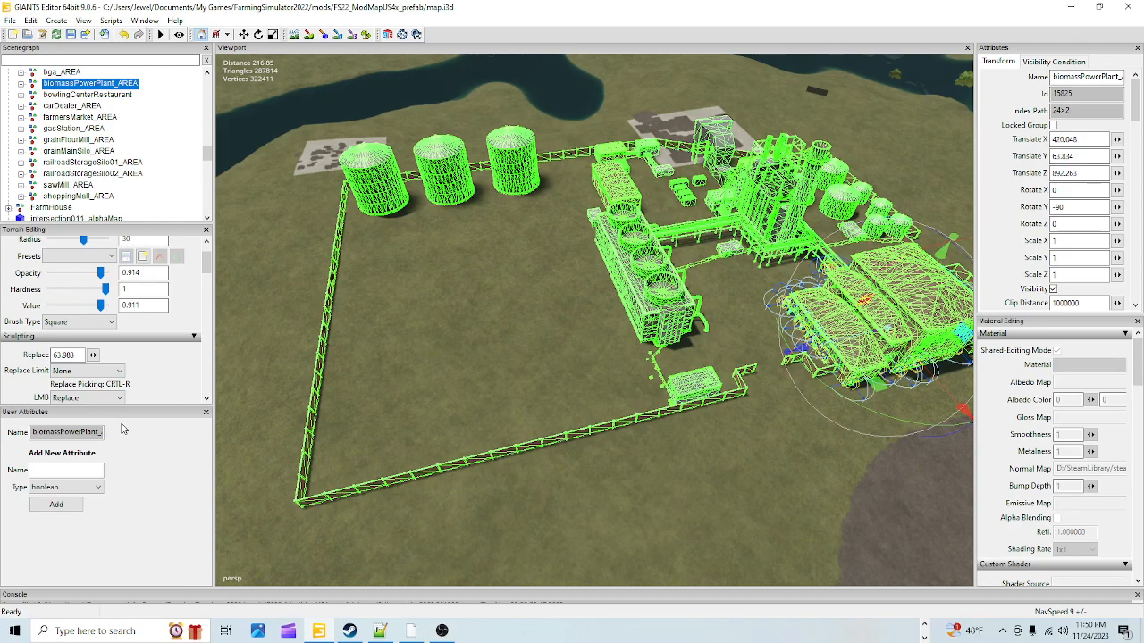
{"action": "scroll", "coordinate": [151, 389], "scroll_direction": "down", "scroll_amount": 3}
{"action": "scroll", "coordinate": [163, 387], "scroll_direction": "down", "scroll_amount": 1}
{"action": "scroll", "coordinate": [163, 387], "scroll_direction": "up", "scroll_amount": 1}
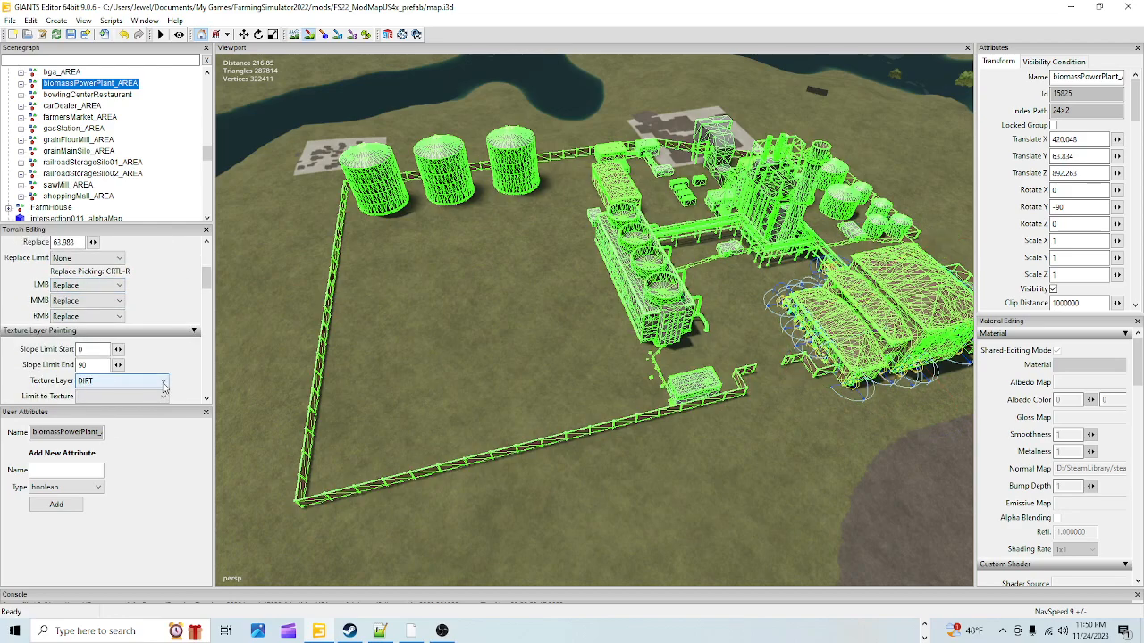
{"action": "scroll", "coordinate": [163, 387], "scroll_direction": "down", "scroll_amount": 2}
{"action": "left_click", "coordinate": [161, 381]}
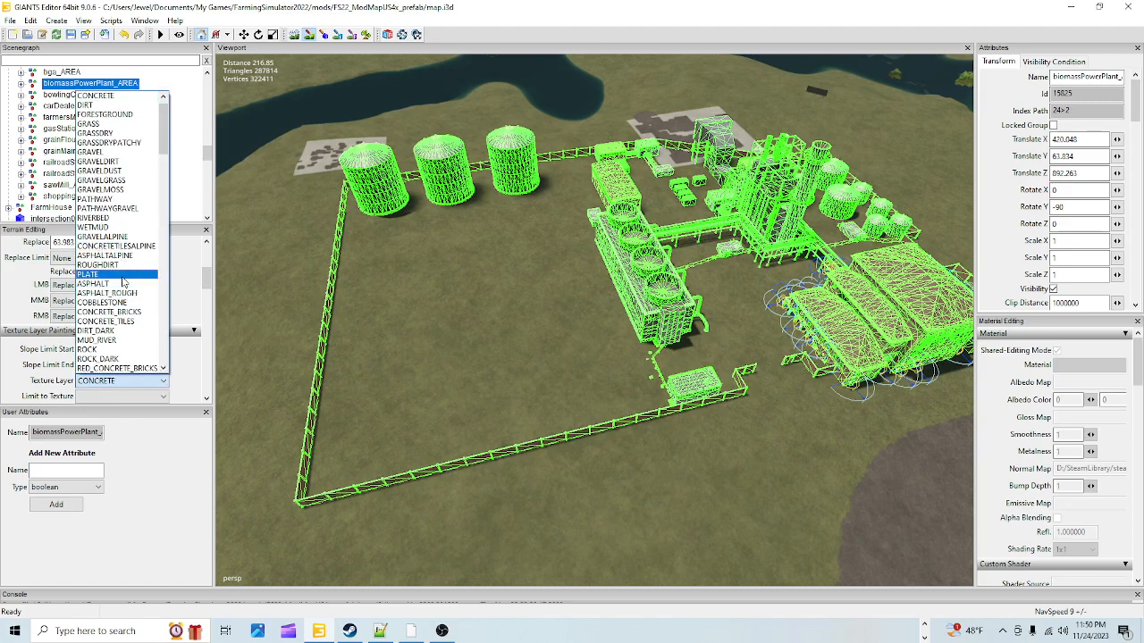
{"action": "left_click", "coordinate": [112, 105]}
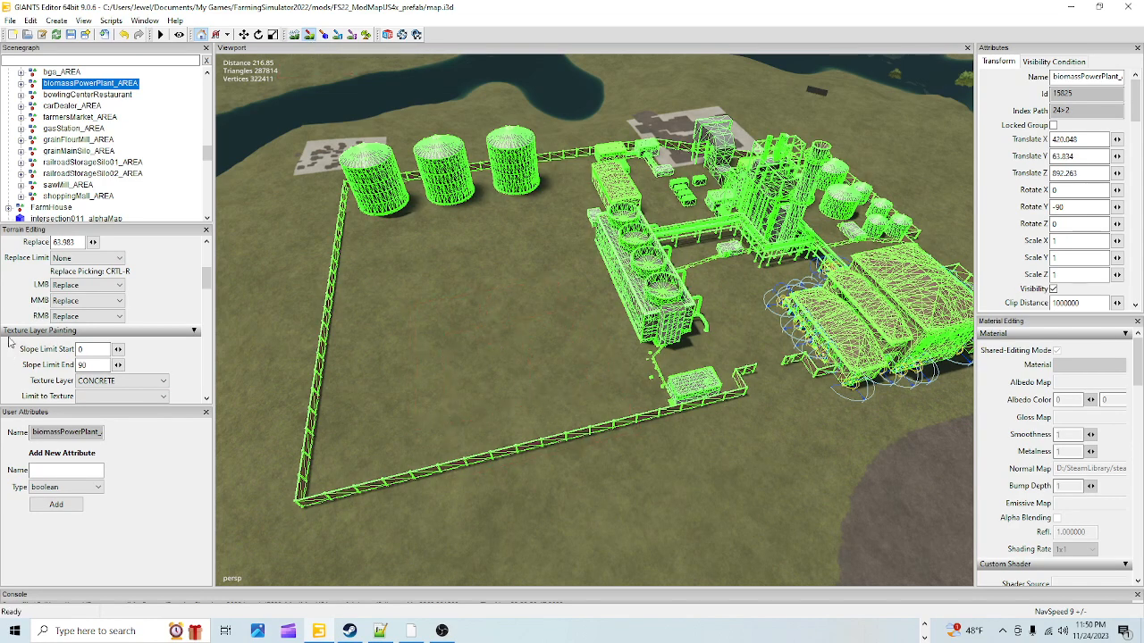
{"action": "left_click", "coordinate": [89, 284]}
{"action": "left_click", "coordinate": [87, 303]}
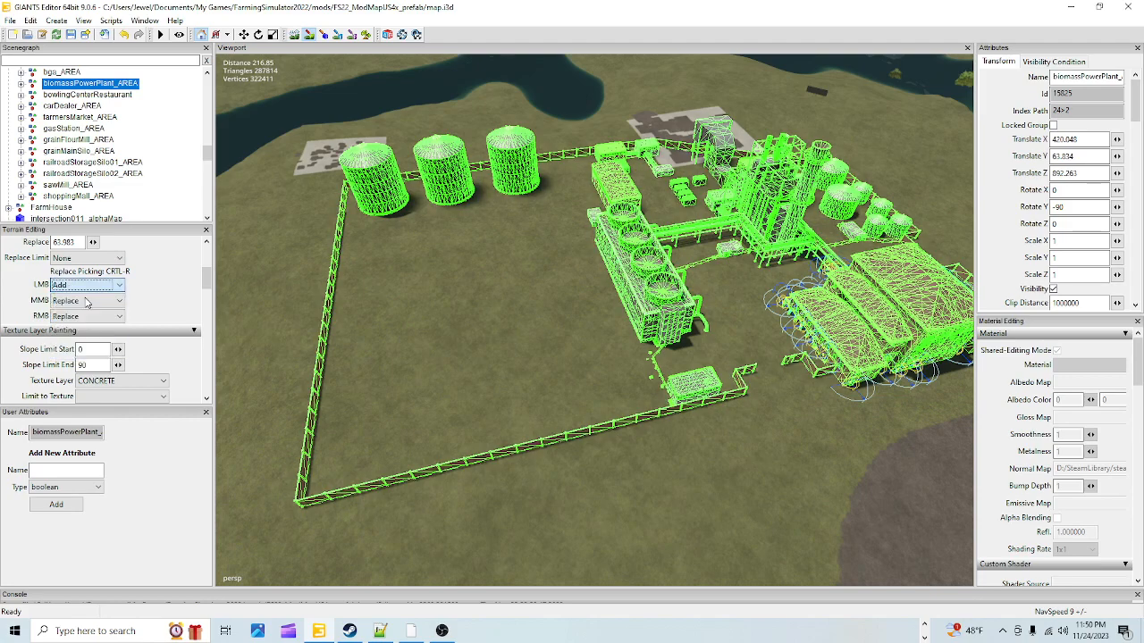
- Paint concrete over the empty corner of the fenced yard, extending slightly beyond the fence
{"action": "left_click", "coordinate": [417, 380]}
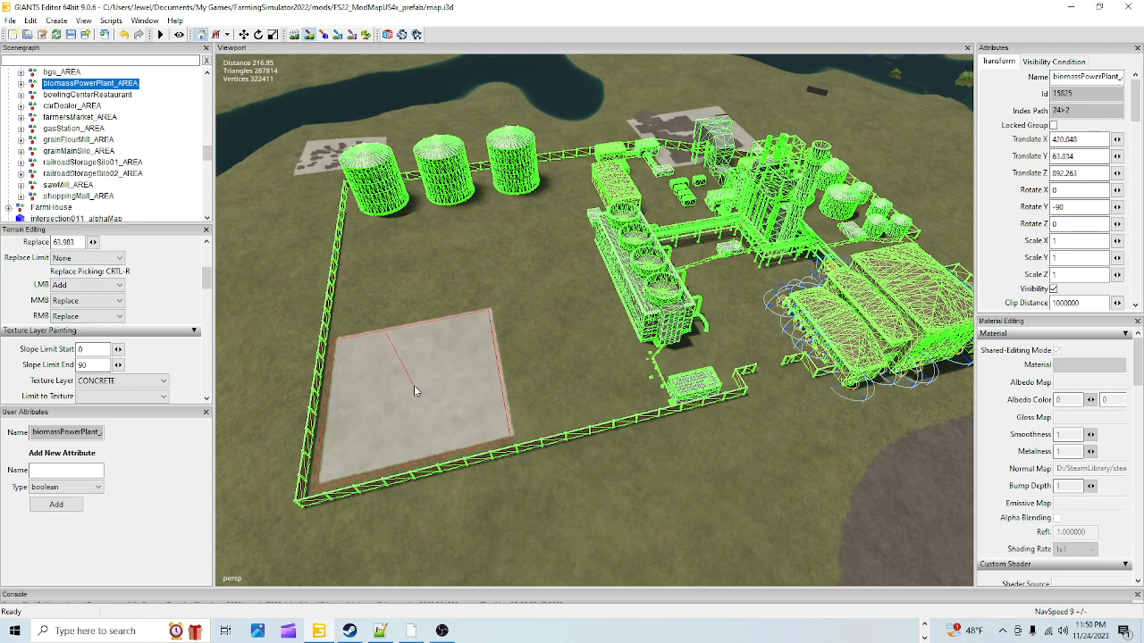
{"action": "left_click", "coordinate": [412, 391]}
{"action": "left_click", "coordinate": [409, 394]}
{"action": "left_click", "coordinate": [406, 396]}
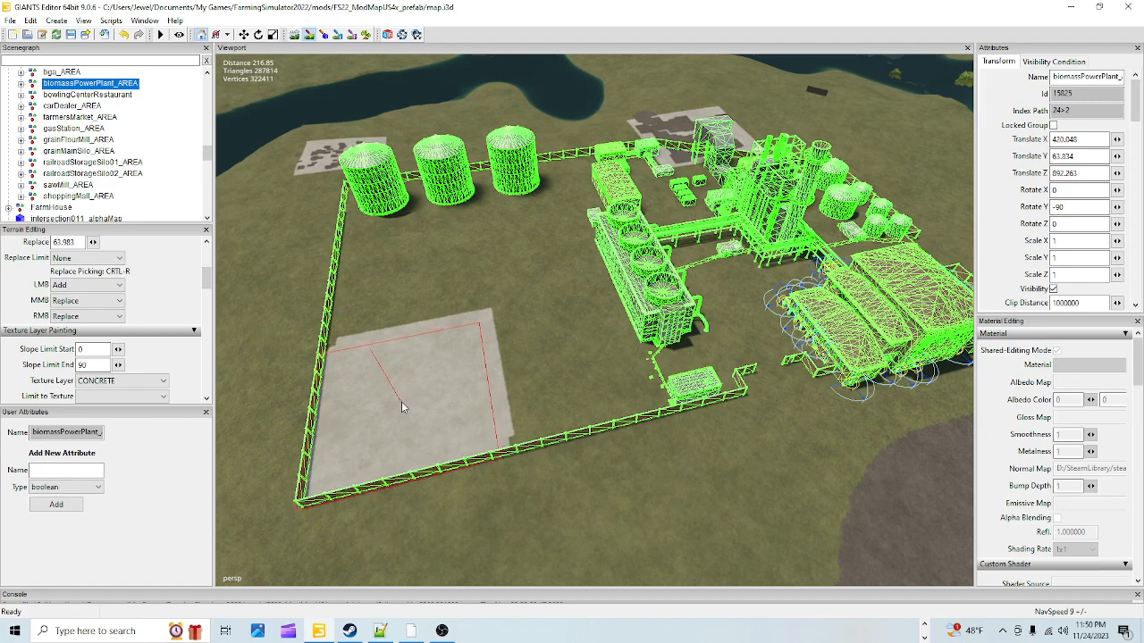
{"action": "left_click", "coordinate": [408, 407]}
{"action": "left_click", "coordinate": [405, 408]}
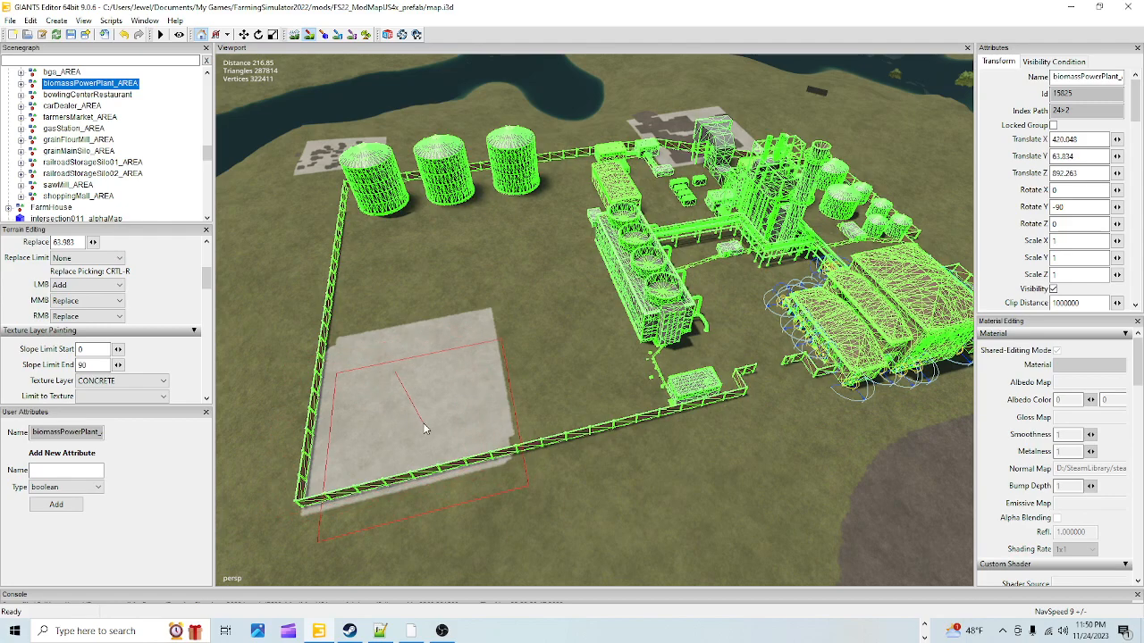
{"action": "left_click", "coordinate": [408, 426]}
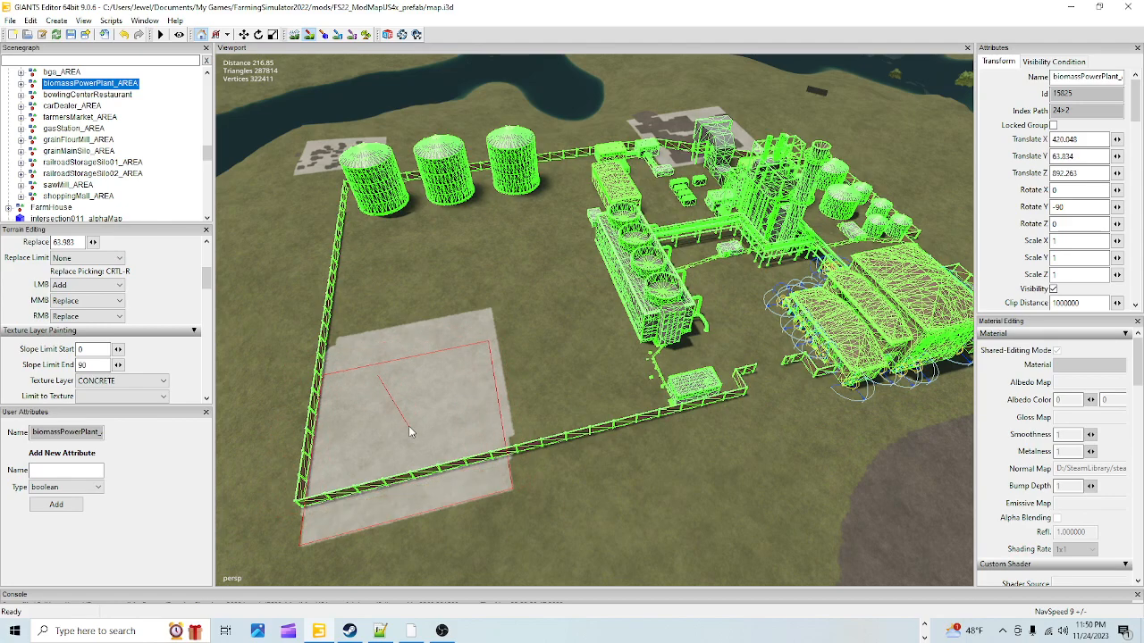
- Extend the concrete along the fence and over the rest of the yard, including beneath the plant's buildings and silos
{"action": "left_click", "coordinate": [480, 410]}
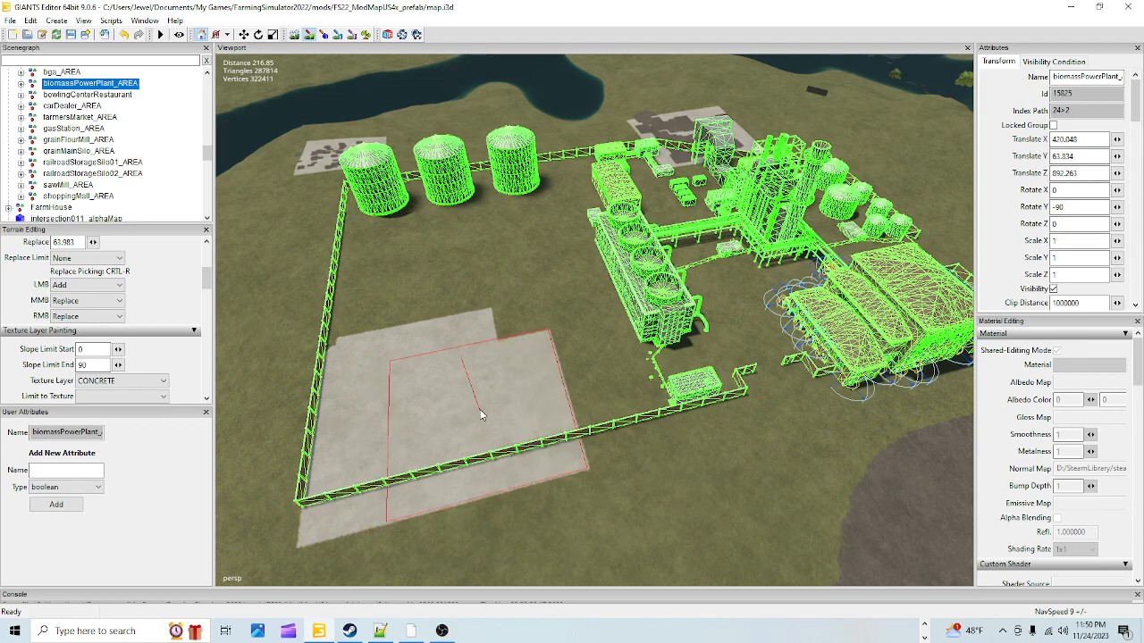
{"action": "left_click", "coordinate": [561, 390]}
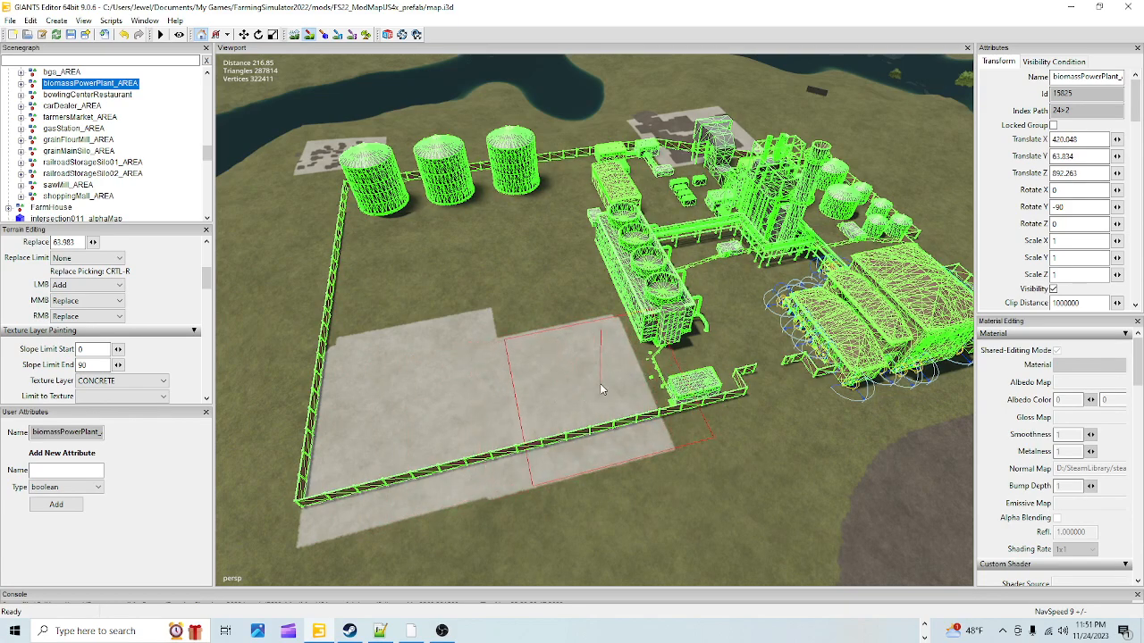
{"action": "left_click", "coordinate": [602, 383]}
{"action": "left_click_drag", "start_coordinate": [613, 383], "coordinate": [844, 327]}
{"action": "mouse_move", "coordinate": [867, 331]}
{"action": "left_mouse_down"}
{"action": "mouse_move", "coordinate": [865, 230]}
{"action": "mouse_move", "coordinate": [885, 188]}
{"action": "mouse_move", "coordinate": [768, 139]}
{"action": "mouse_move", "coordinate": [680, 143]}
{"action": "mouse_move", "coordinate": [631, 167]}
{"action": "mouse_move", "coordinate": [403, 205]}
{"action": "mouse_move", "coordinate": [402, 290]}
{"action": "mouse_move", "coordinate": [512, 308]}
{"action": "mouse_move", "coordinate": [547, 255]}
{"action": "mouse_move", "coordinate": [473, 268]}
{"action": "mouse_move", "coordinate": [737, 210]}
{"action": "mouse_move", "coordinate": [773, 246]}
{"action": "mouse_move", "coordinate": [728, 294]}
{"action": "mouse_move", "coordinate": [746, 286]}
{"action": "mouse_move", "coordinate": [764, 311]}
{"action": "left_mouse_up"}
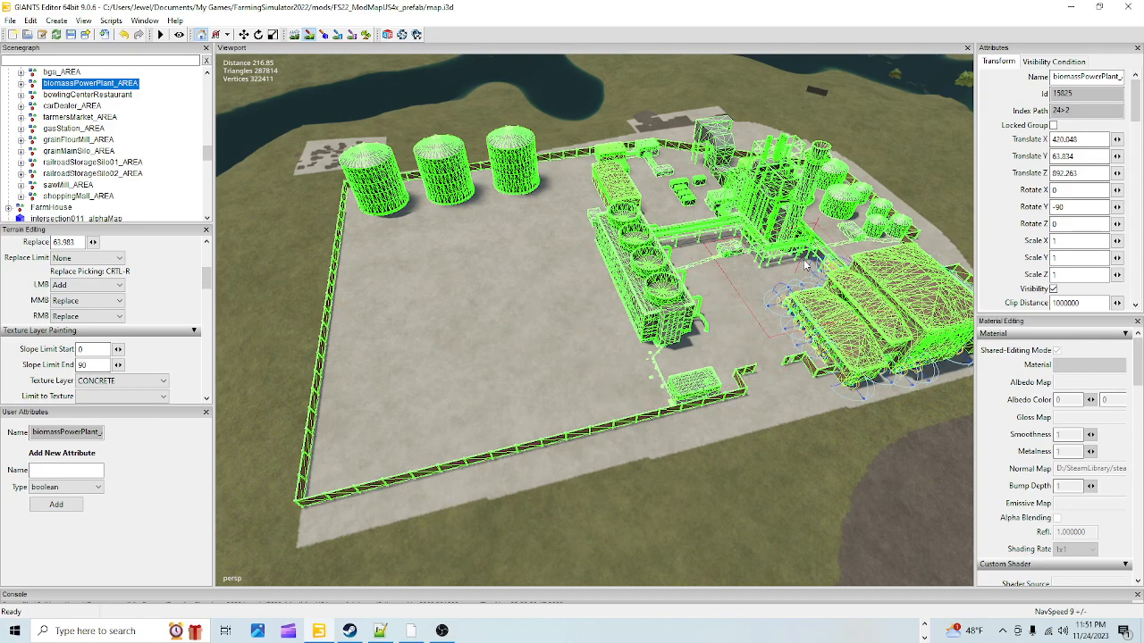
- Switch the texture layer to ROCK and paint a large rectangular area in the open yard beside the silos
{"action": "left_click", "coordinate": [135, 380]}
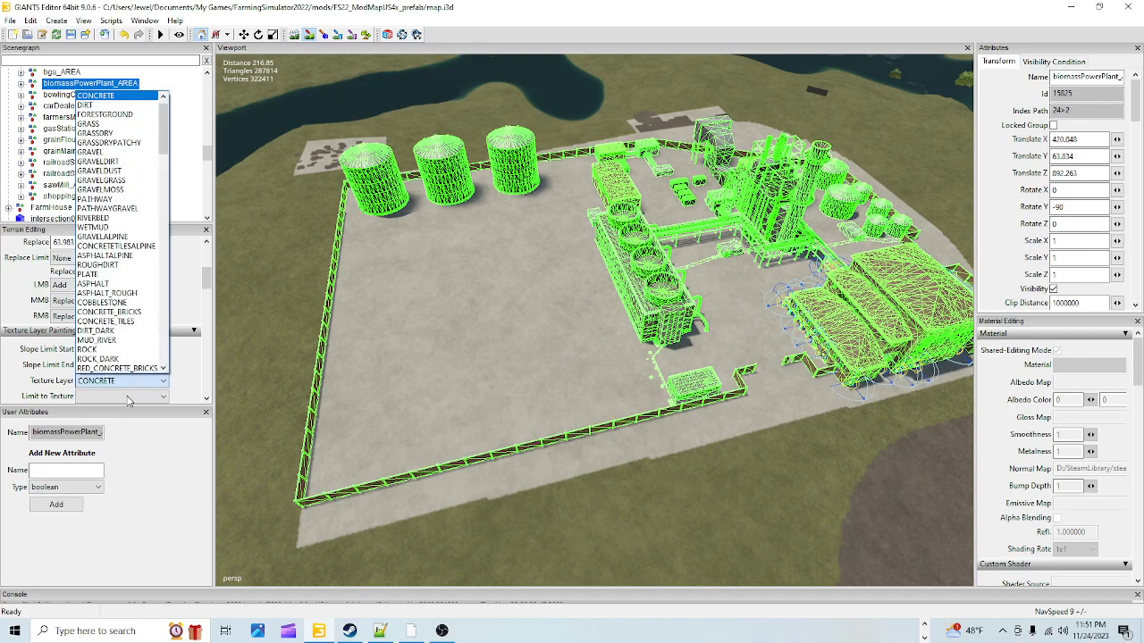
{"action": "left_click", "coordinate": [138, 355]}
{"action": "left_click", "coordinate": [486, 346]}
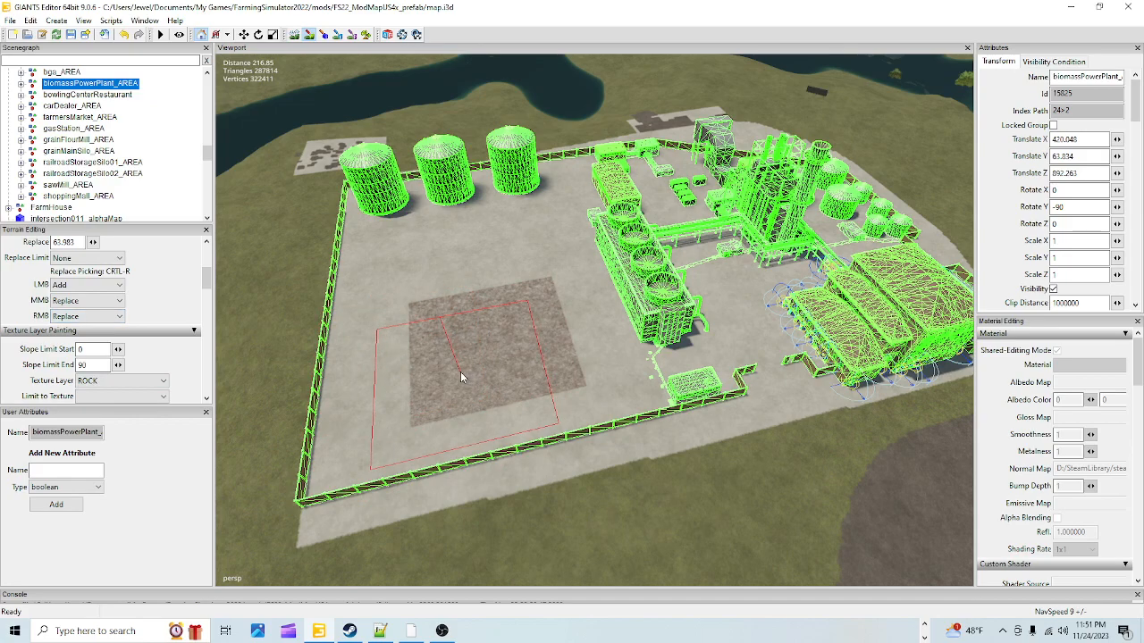
{"action": "mouse_move", "coordinate": [425, 357]}
{"action": "left_mouse_down"}
{"action": "mouse_move", "coordinate": [421, 300]}
{"action": "mouse_move", "coordinate": [480, 288]}
{"action": "mouse_move", "coordinate": [417, 279]}
{"action": "mouse_move", "coordinate": [473, 270]}
{"action": "mouse_move", "coordinate": [446, 363]}
{"action": "left_mouse_up"}
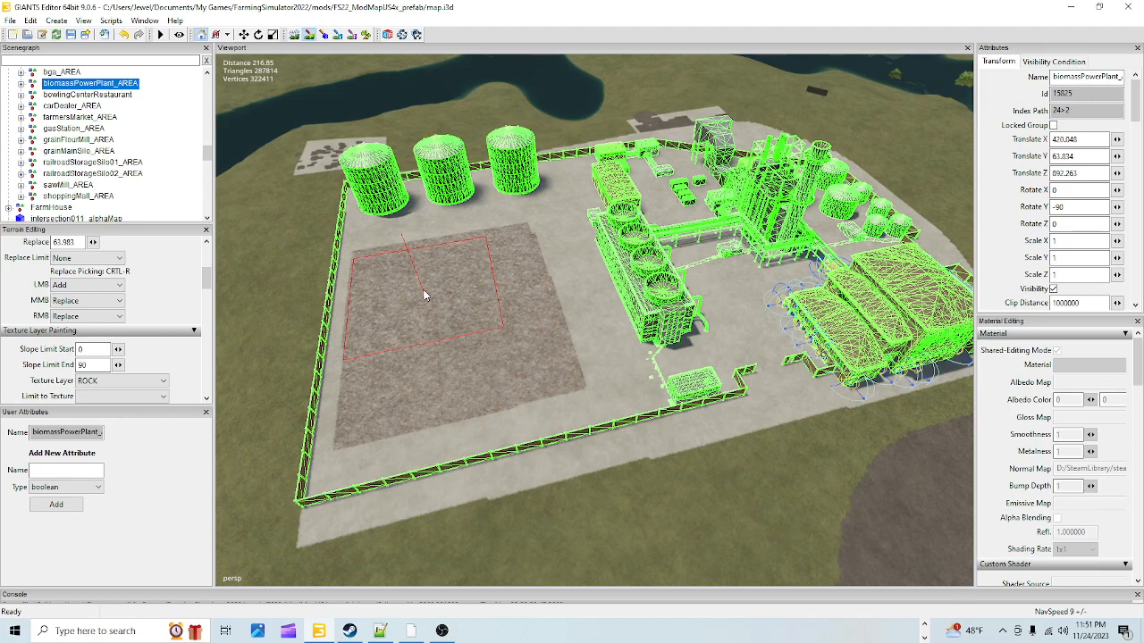
- Activate terrain sculpting, set the LMB action to Subtract and sink the ground within the rock-textured area
{"action": "left_click", "coordinate": [294, 35]}
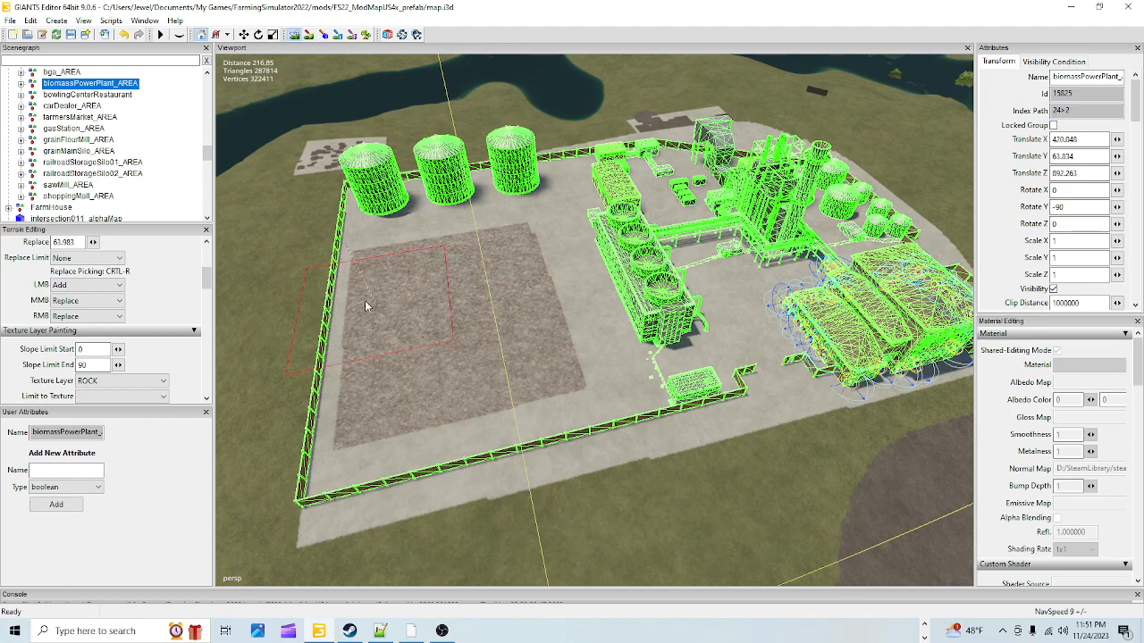
{"action": "left_click", "coordinate": [100, 285]}
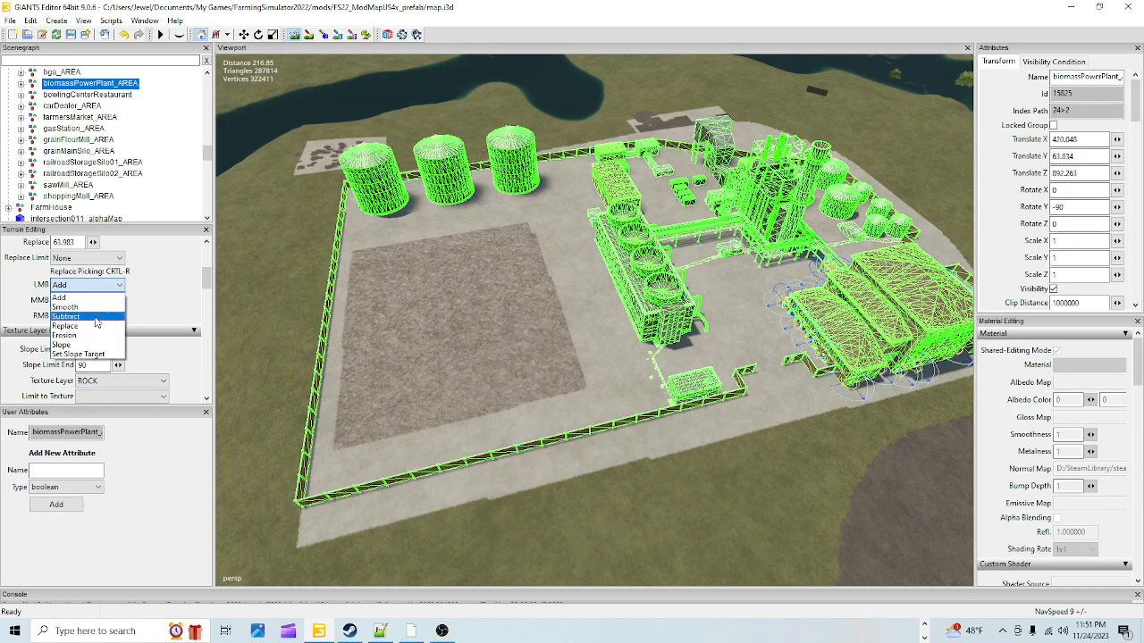
{"action": "left_click", "coordinate": [72, 316]}
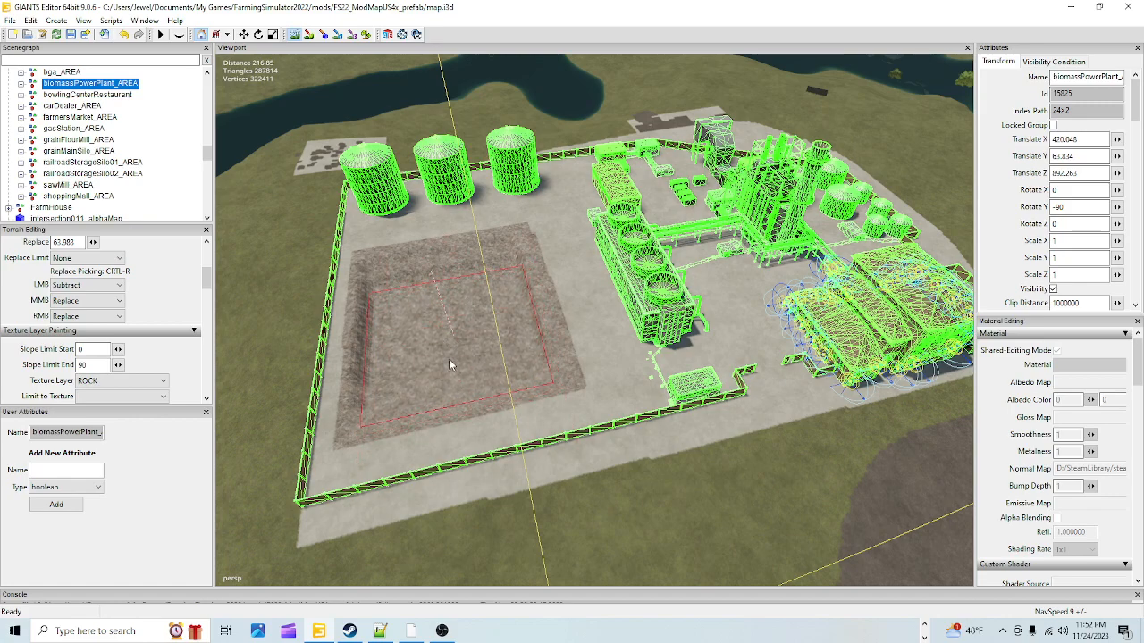
- Smooth the sunken rock area with the LMB action set to Smooth, switch that action to Add and leave terrain sculpting
{"action": "left_click", "coordinate": [97, 286]}
{"action": "left_click", "coordinate": [91, 307]}
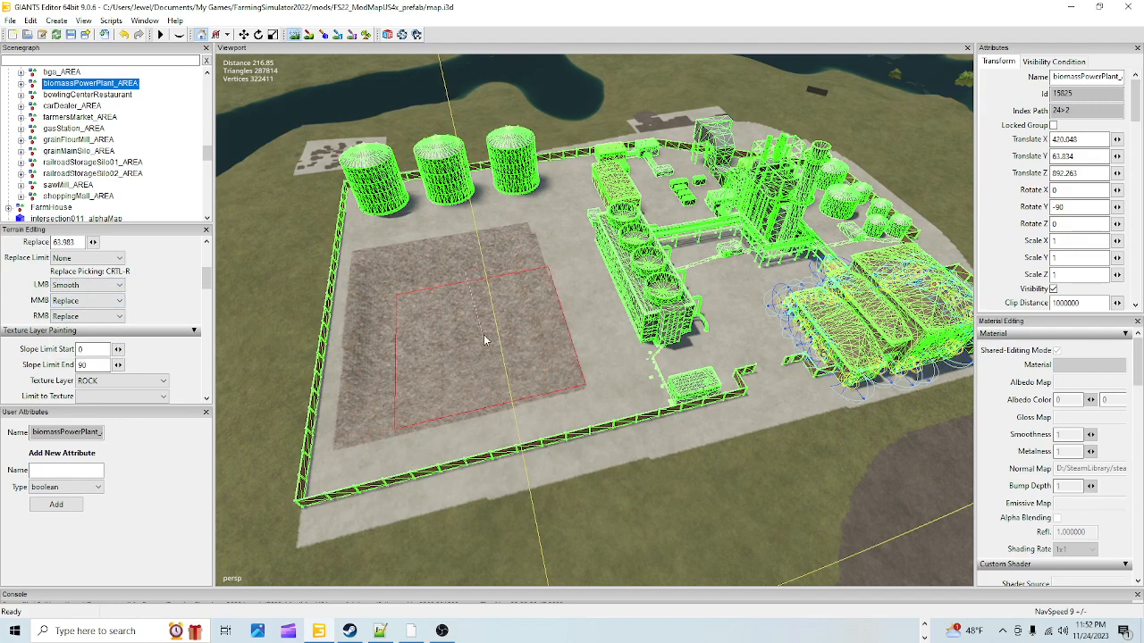
{"action": "left_click", "coordinate": [119, 285]}
{"action": "left_click", "coordinate": [89, 310]}
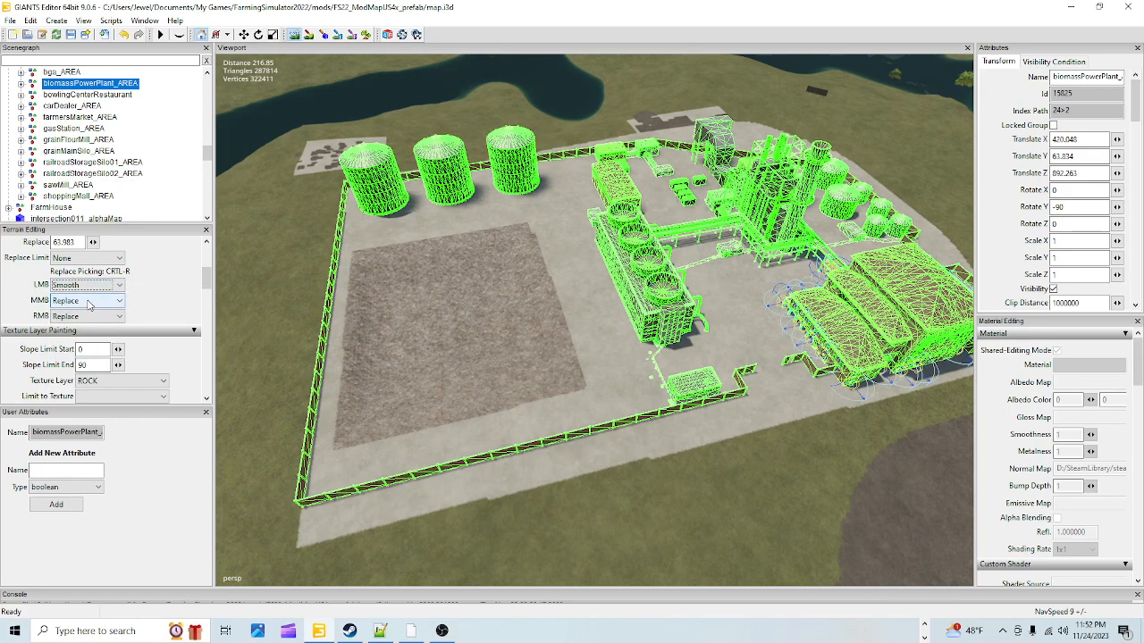
{"action": "left_click", "coordinate": [107, 285]}
{"action": "left_click", "coordinate": [109, 302]}
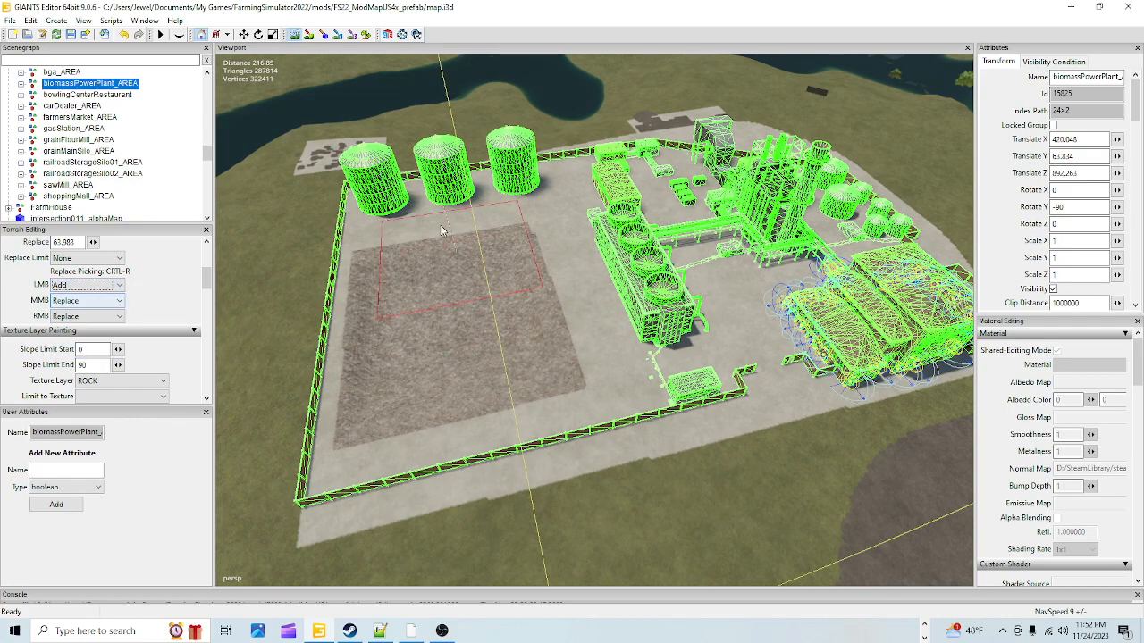
{"action": "left_click", "coordinate": [294, 35]}
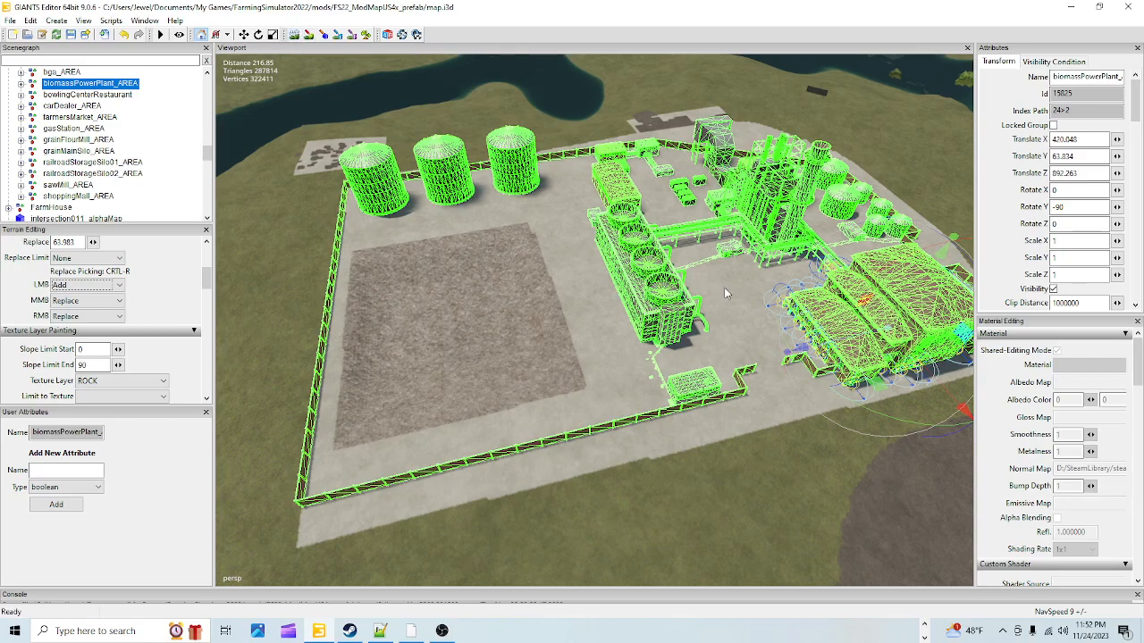
- Examine the sunken rock pit up close and from several sides for its depth and its fit inside the fenced yard
{"action": "left_click_drag", "start_coordinate": [513, 475], "coordinate": [430, 510], "text": "alt"}
{"action": "right_click_drag", "start_coordinate": [429, 509], "coordinate": [887, 160], "text": "alt"}
{"action": "left_click_drag", "start_coordinate": [888, 160], "coordinate": [665, 357], "text": "alt"}
{"action": "right_click_drag", "start_coordinate": [389, 489], "coordinate": [672, 323], "text": "alt"}
{"action": "left_click_drag", "start_coordinate": [672, 322], "coordinate": [598, 114], "text": "alt"}
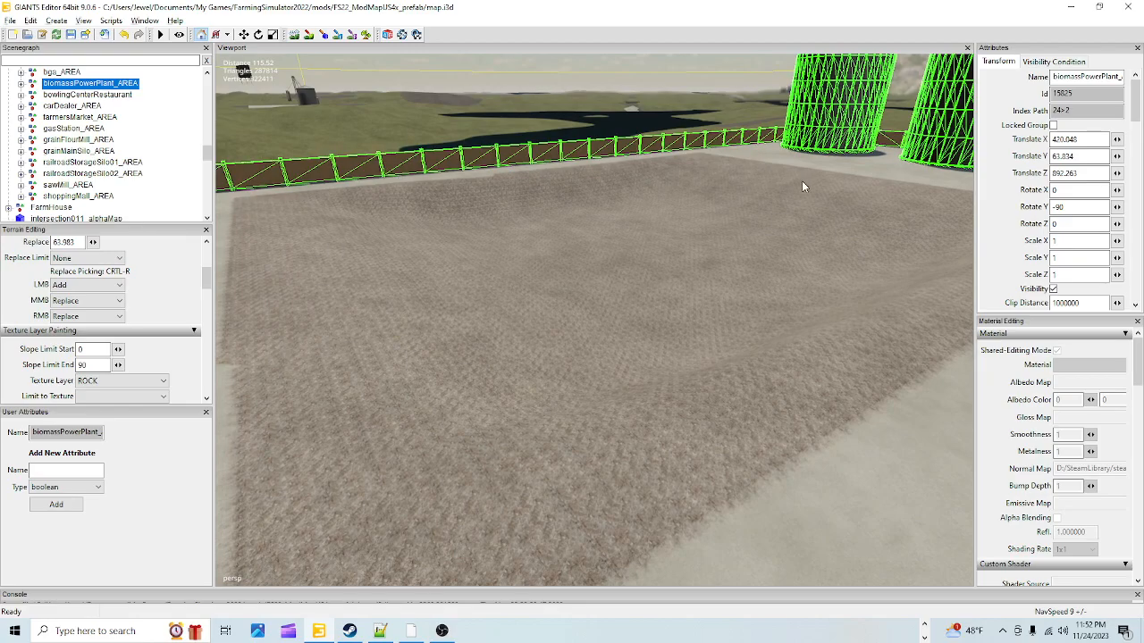
{"action": "right_click_drag", "start_coordinate": [805, 184], "coordinate": [632, 289], "text": "alt"}
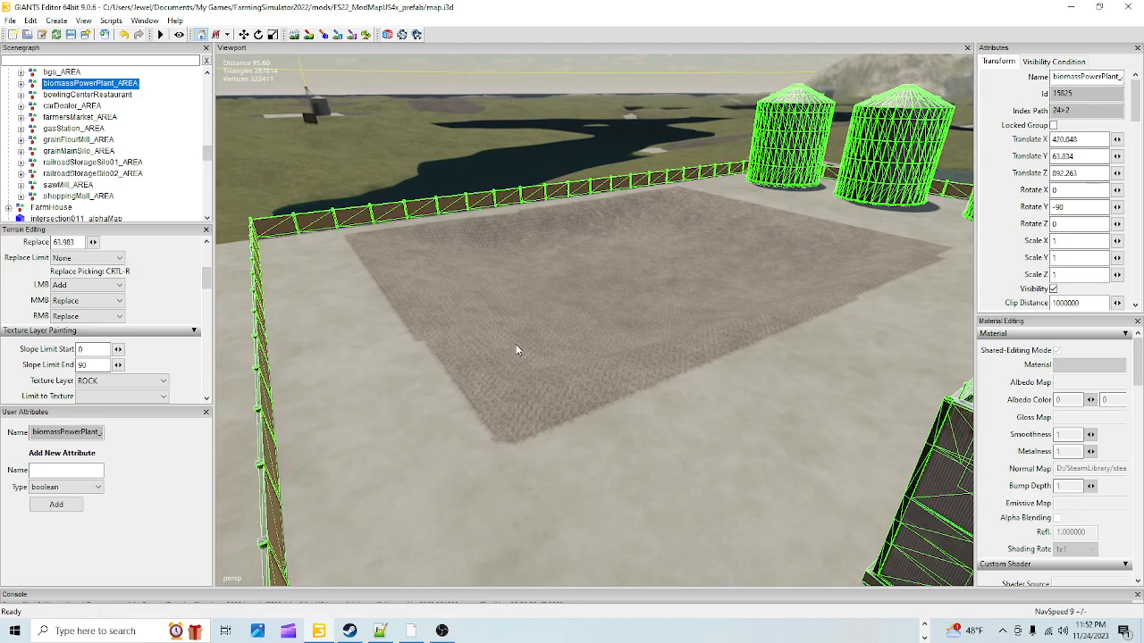
{"action": "left_click_drag", "start_coordinate": [410, 371], "coordinate": [578, 333], "text": "alt"}
{"action": "right_click_drag", "start_coordinate": [578, 333], "coordinate": [453, 384], "text": "alt"}
{"action": "left_click_drag", "start_coordinate": [505, 352], "coordinate": [465, 511], "text": "alt"}
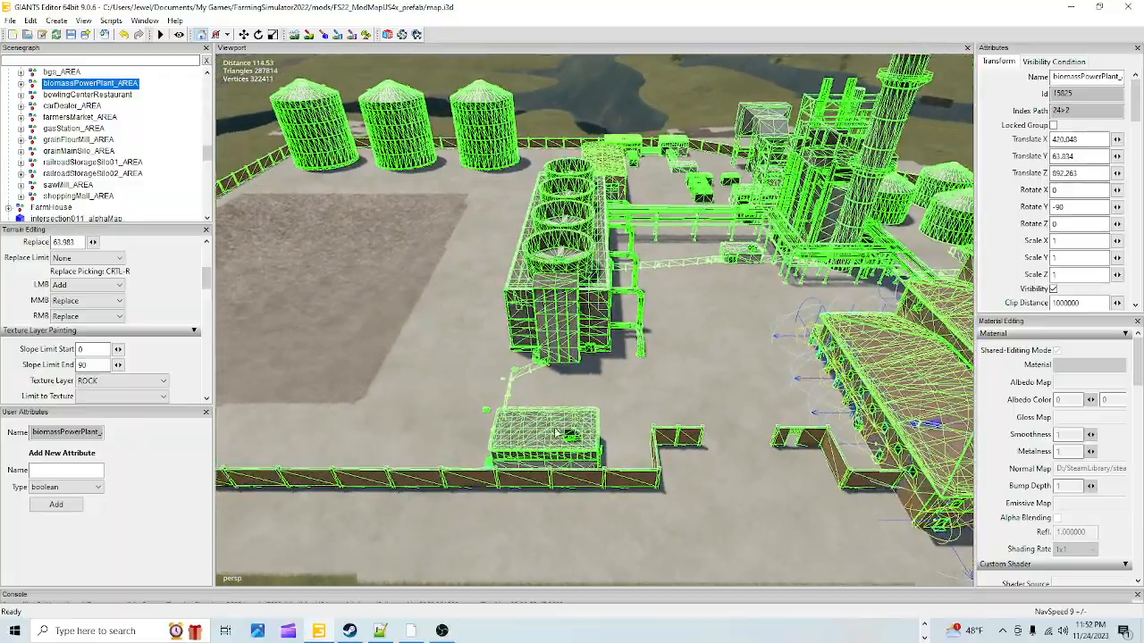
- Examine the temporary mesh fencing and barriers between the cooling unit and the small building near the yard entrance
{"action": "right_click_drag", "start_coordinate": [467, 514], "coordinate": [691, 310], "text": "alt"}
{"action": "left_click_drag", "start_coordinate": [691, 310], "coordinate": [545, 361], "text": "alt"}
{"action": "right_click_drag", "start_coordinate": [545, 361], "coordinate": [685, 362], "text": "alt"}
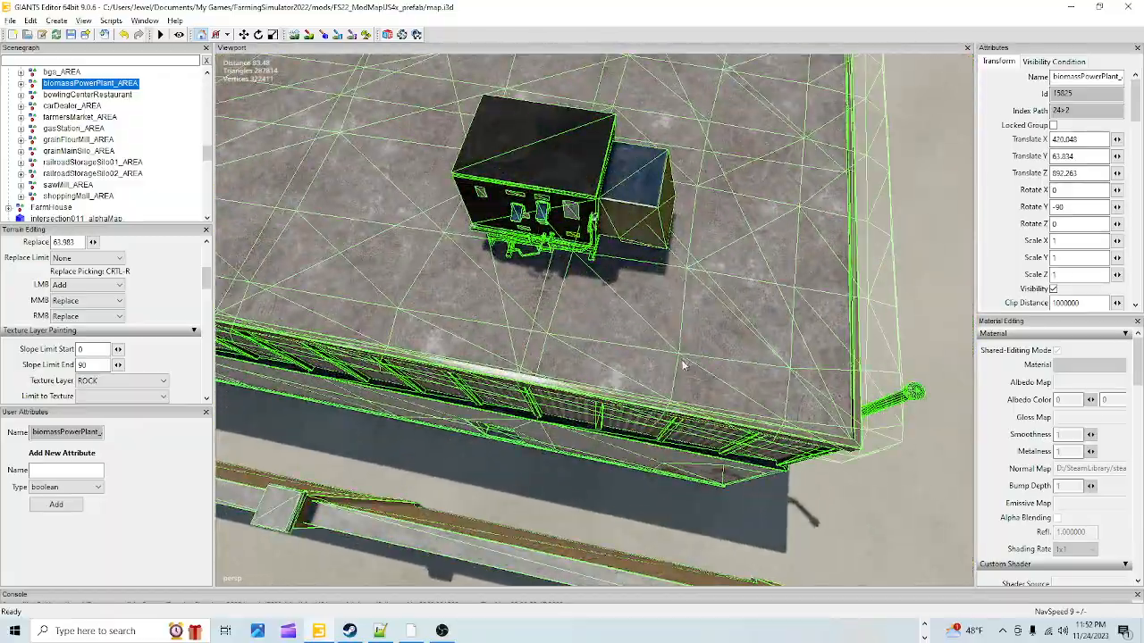
{"action": "left_click_drag", "start_coordinate": [685, 362], "coordinate": [613, 382], "text": "alt"}
{"action": "right_click_drag", "start_coordinate": [612, 382], "coordinate": [681, 429], "text": "alt"}
{"action": "left_click_drag", "start_coordinate": [681, 429], "coordinate": [531, 354], "text": "alt"}
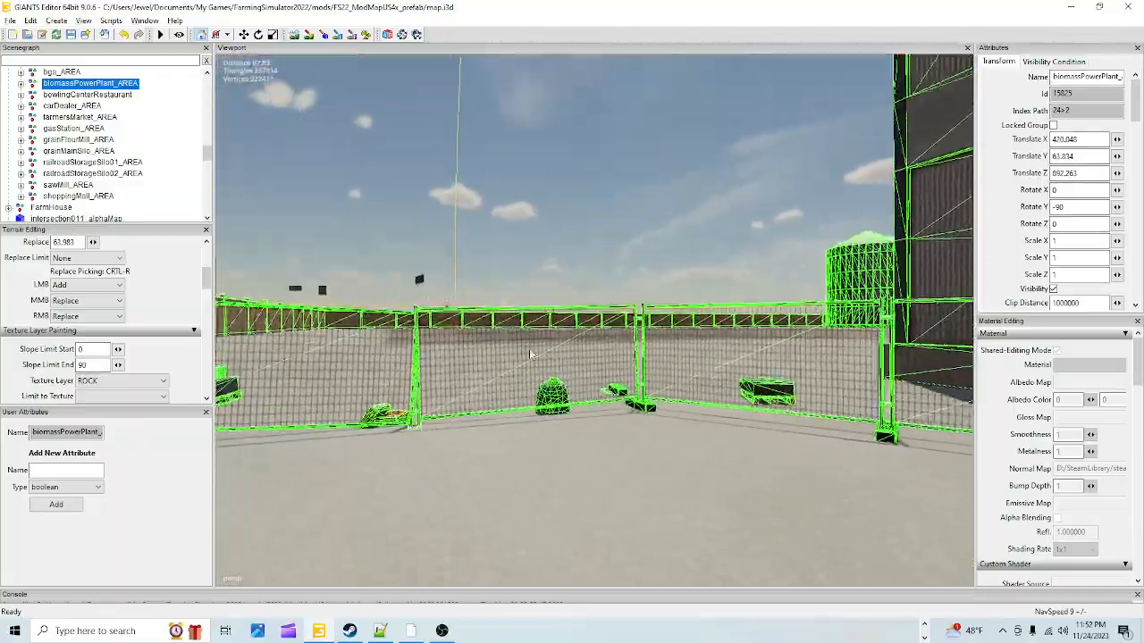
{"action": "right_click_drag", "start_coordinate": [531, 355], "coordinate": [555, 442], "text": "alt"}
{"action": "left_click_drag", "start_coordinate": [554, 439], "coordinate": [648, 511], "text": "alt"}
{"action": "right_click_drag", "start_coordinate": [648, 512], "coordinate": [703, 482], "text": "alt"}
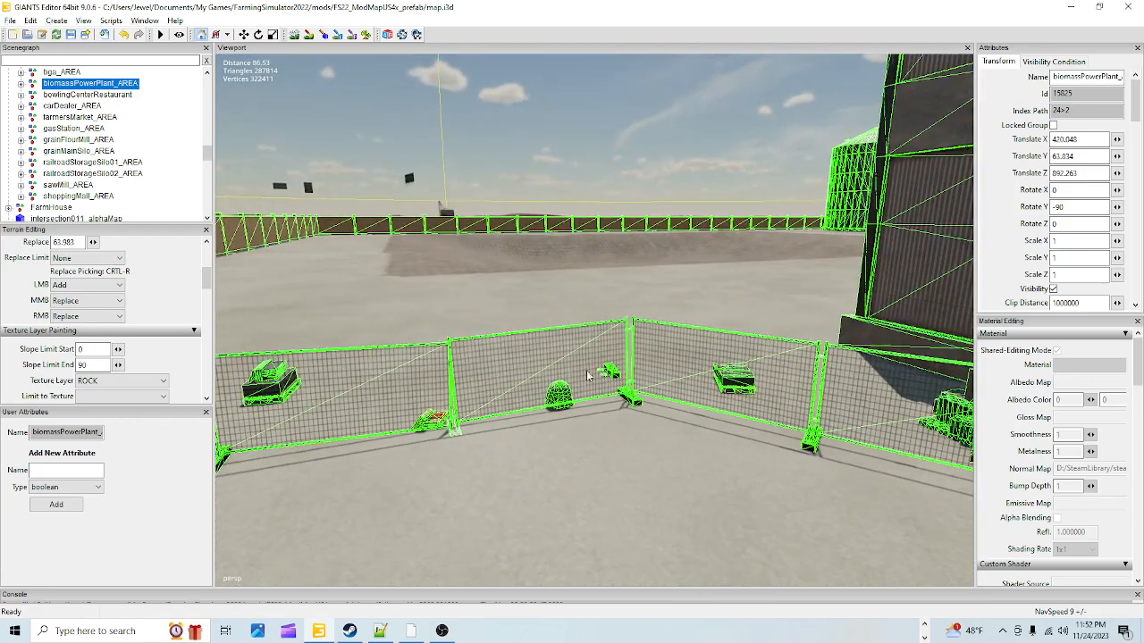
{"action": "left_click_drag", "start_coordinate": [609, 349], "coordinate": [656, 344], "text": "alt"}
{"action": "right_click_drag", "start_coordinate": [656, 345], "coordinate": [618, 360], "text": "alt"}
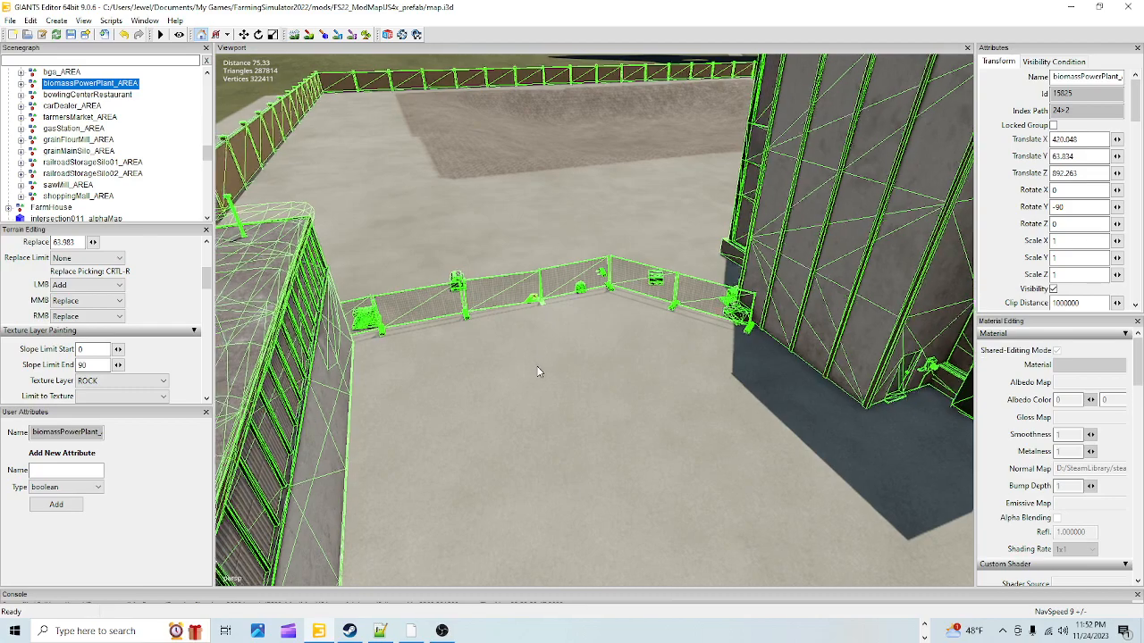
{"action": "left_click_drag", "start_coordinate": [537, 365], "coordinate": [558, 283], "text": "alt"}
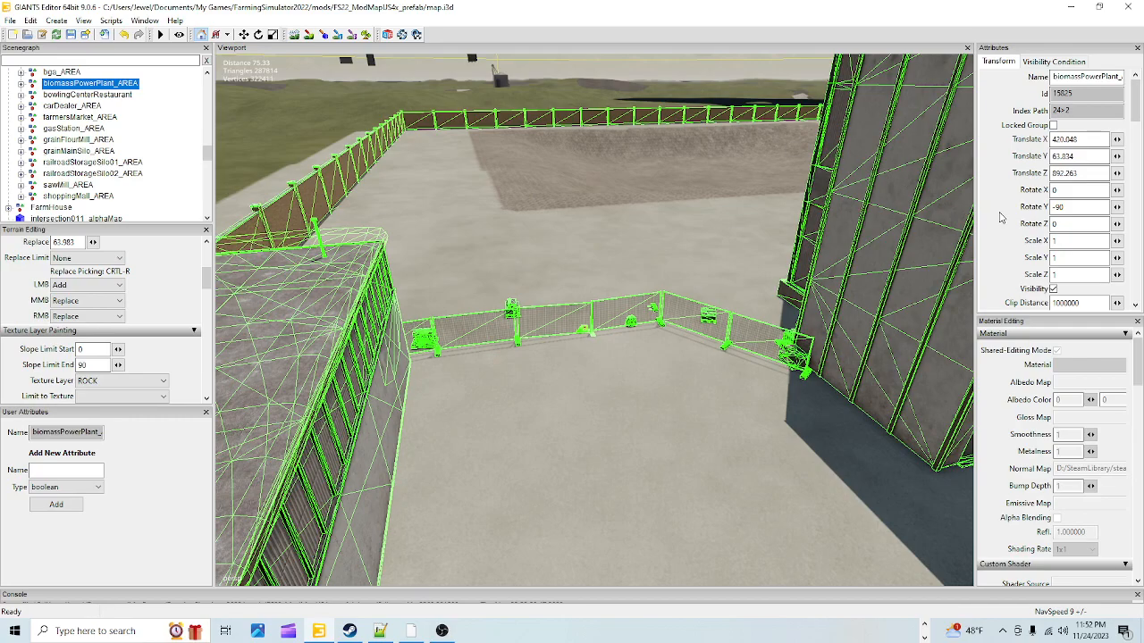
- Create a plane primitive and make it a rigid body of type Static
{"action": "scroll", "coordinate": [1001, 219], "scroll_direction": "down", "scroll_amount": 2}
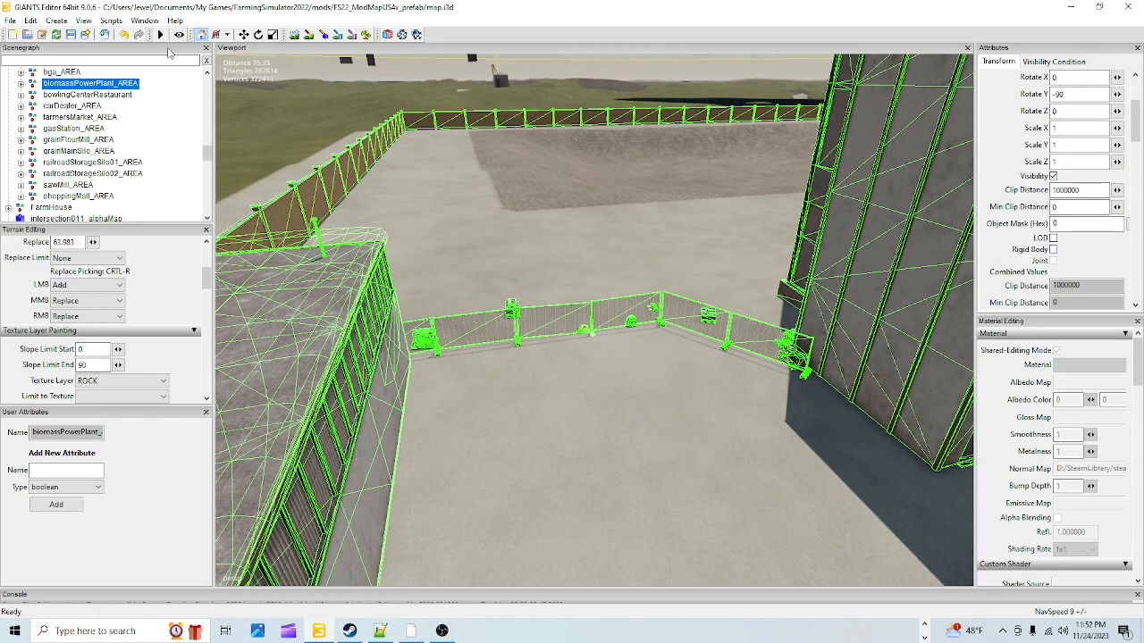
{"action": "left_click", "coordinate": [56, 20]}
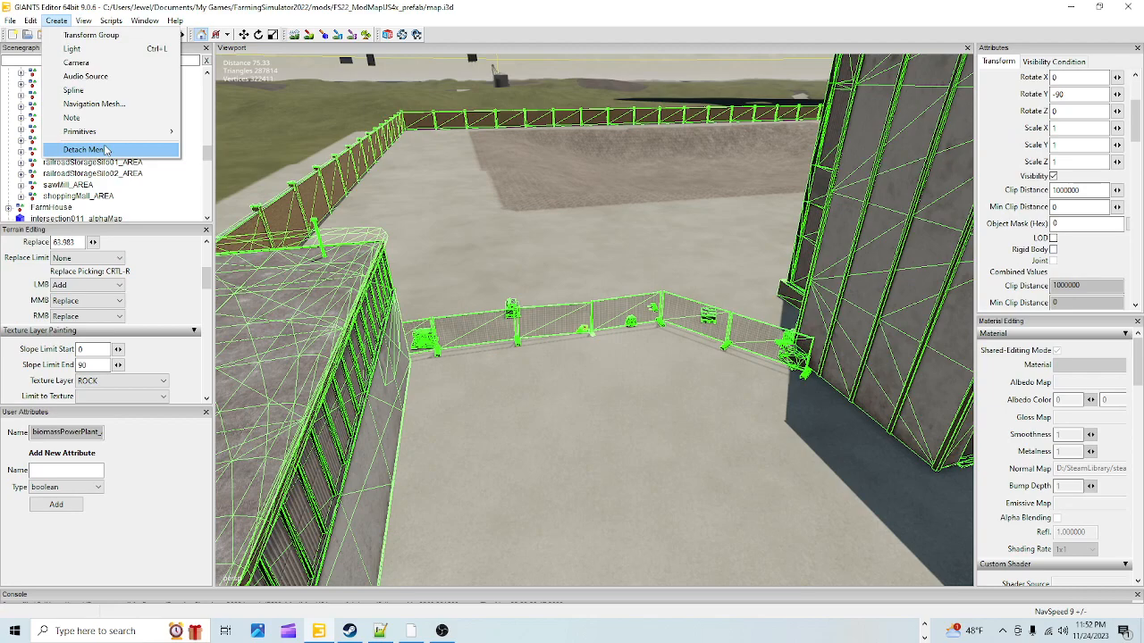
{"action": "mouse_move", "coordinate": [80, 132]}
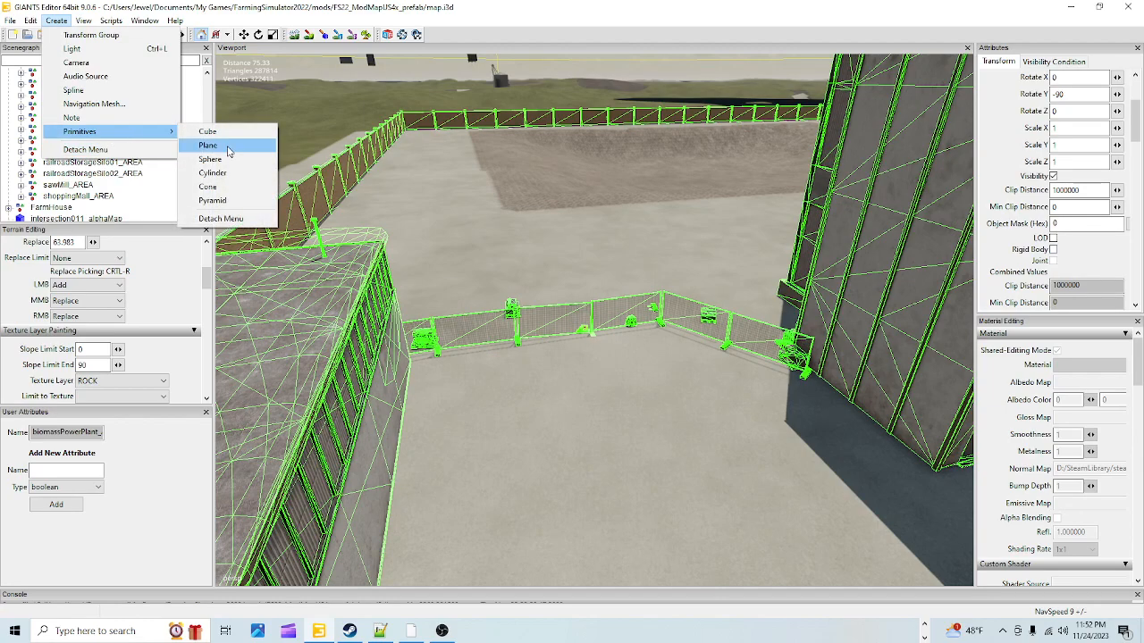
{"action": "left_click", "coordinate": [231, 146]}
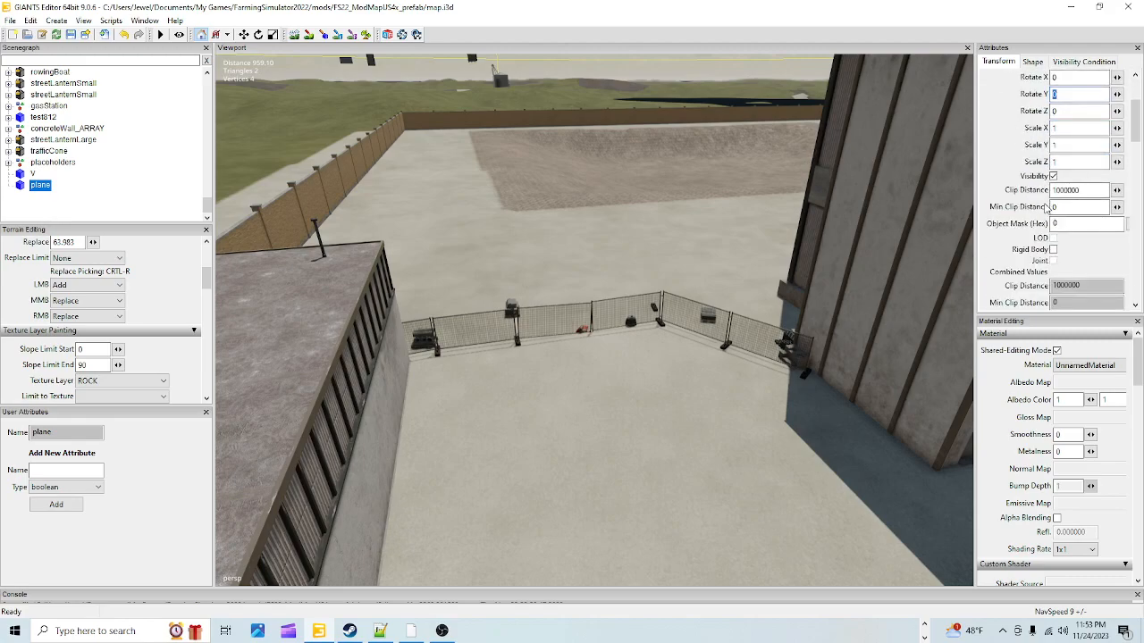
{"action": "left_click", "coordinate": [1053, 251]}
{"action": "left_click", "coordinate": [1044, 62]}
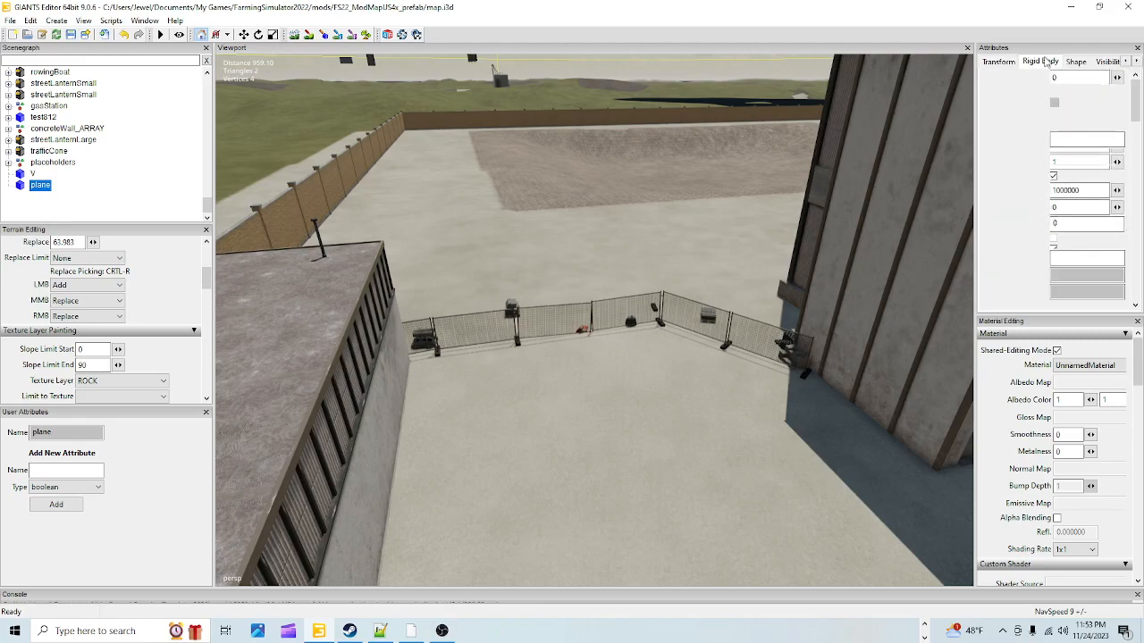
{"action": "left_click", "coordinate": [1076, 78]}
{"action": "left_click", "coordinate": [1077, 88]}
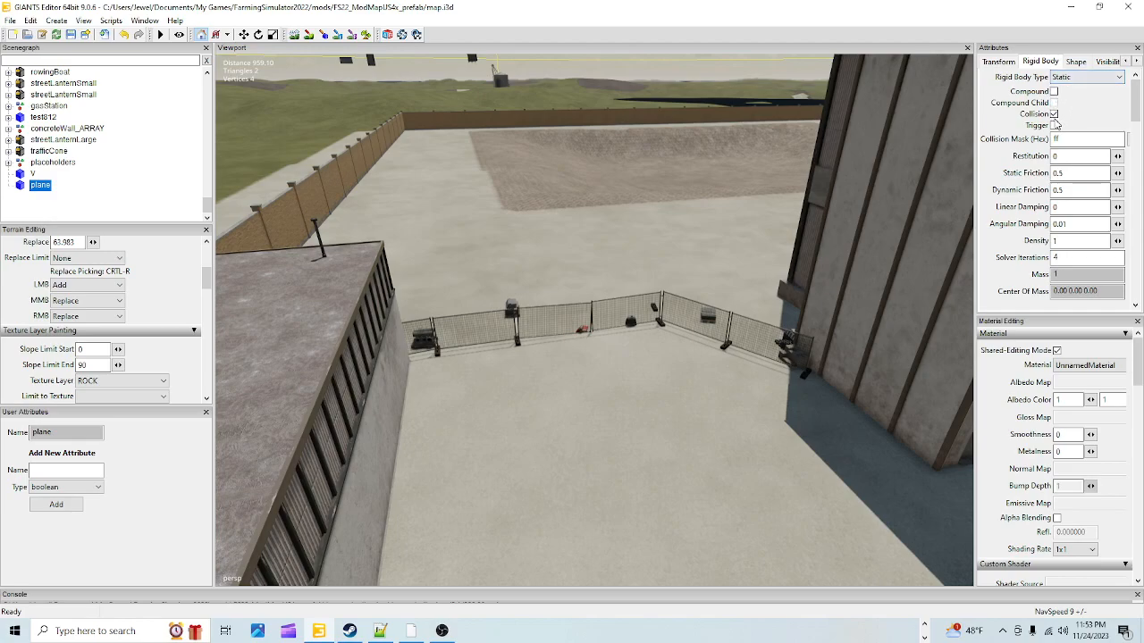
{"action": "left_click", "coordinate": [998, 60]}
{"action": "scroll", "coordinate": [1042, 248], "scroll_direction": "down", "scroll_amount": 2}
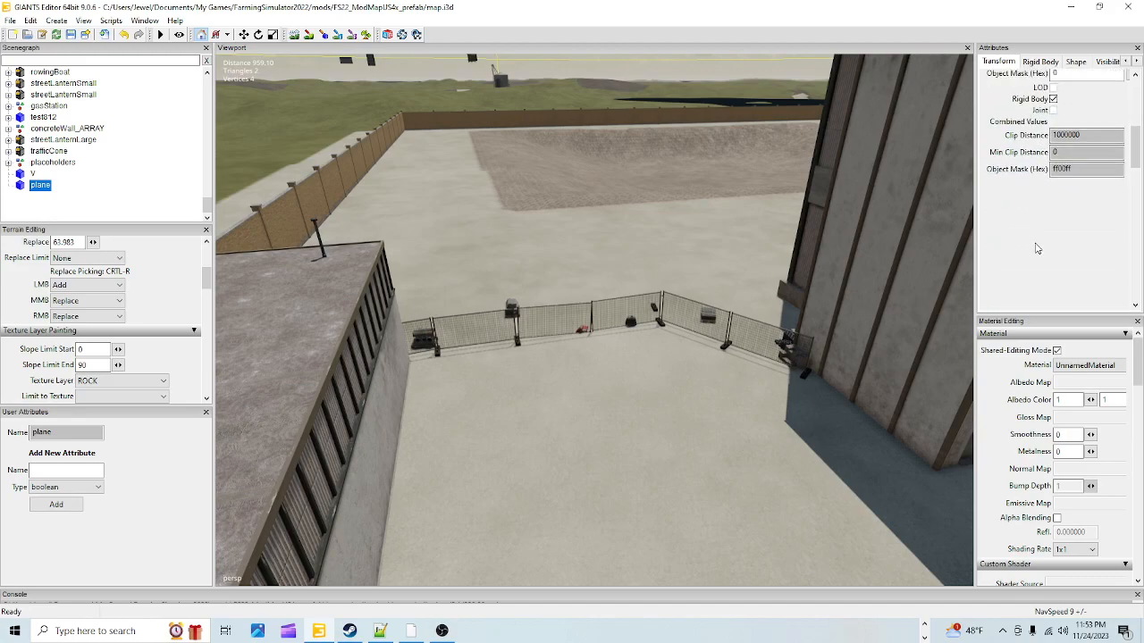
{"action": "scroll", "coordinate": [1035, 248], "scroll_direction": "up", "scroll_amount": 3}
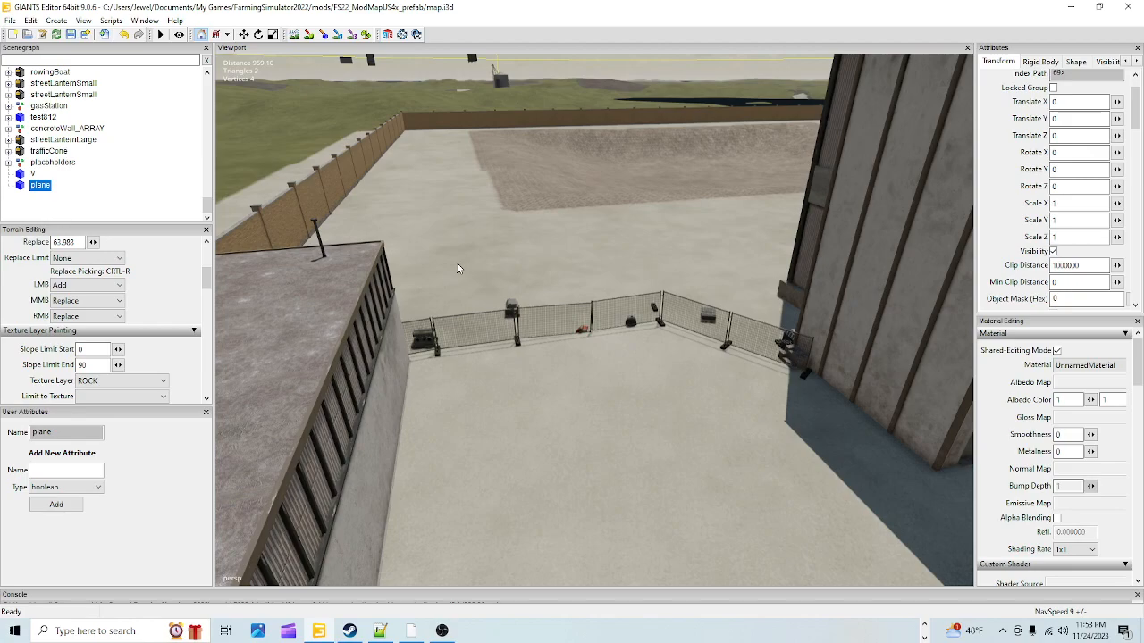
- Place the plane at the temporary mesh fence and stand it upright, rotated about -89 degrees around Z
{"action": "key", "text": "ctrl+b"}
{"action": "left_click", "coordinate": [559, 311]}
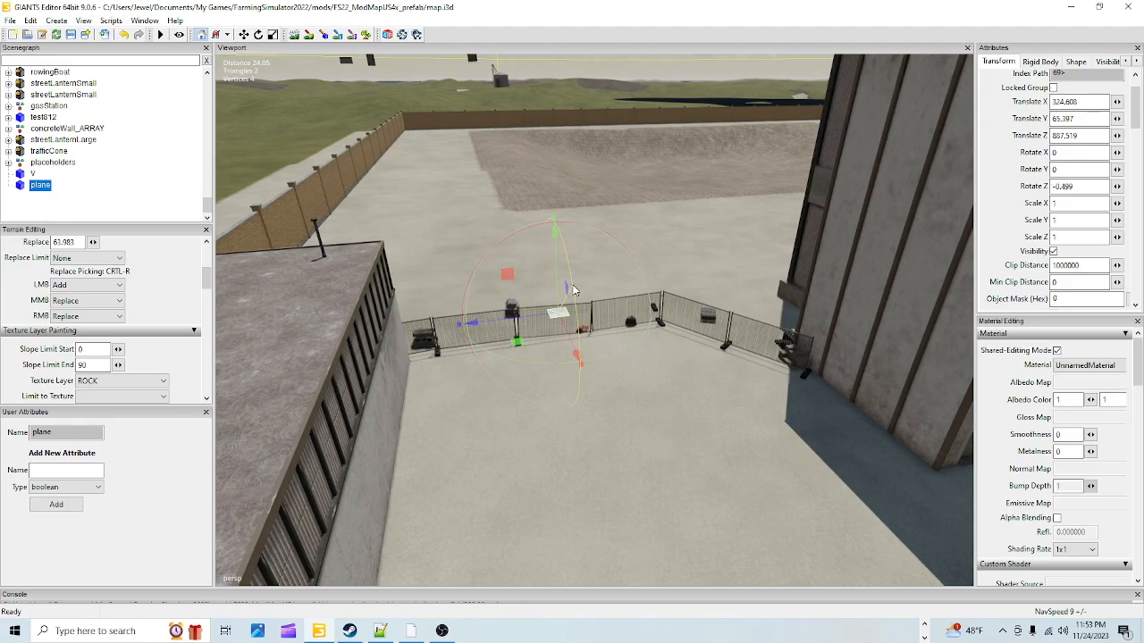
{"action": "left_click_drag", "start_coordinate": [572, 299], "coordinate": [531, 263]}
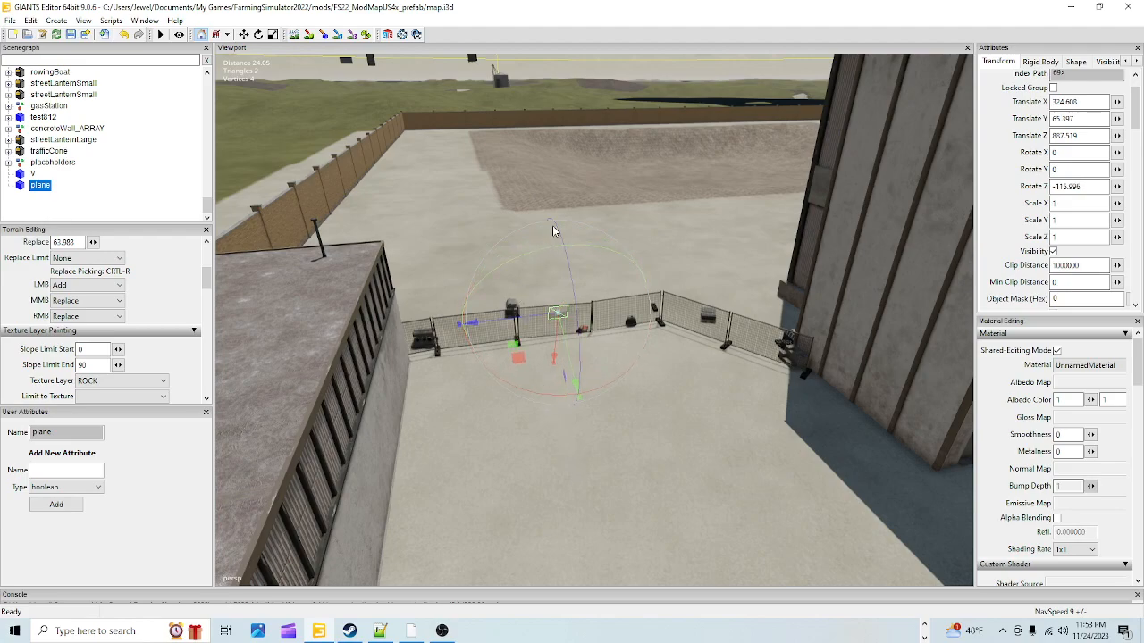
{"action": "mouse_move", "coordinate": [554, 224]}
{"action": "left_mouse_down"}
{"action": "mouse_move", "coordinate": [546, 201]}
{"action": "mouse_move", "coordinate": [544, 211]}
{"action": "left_mouse_up"}
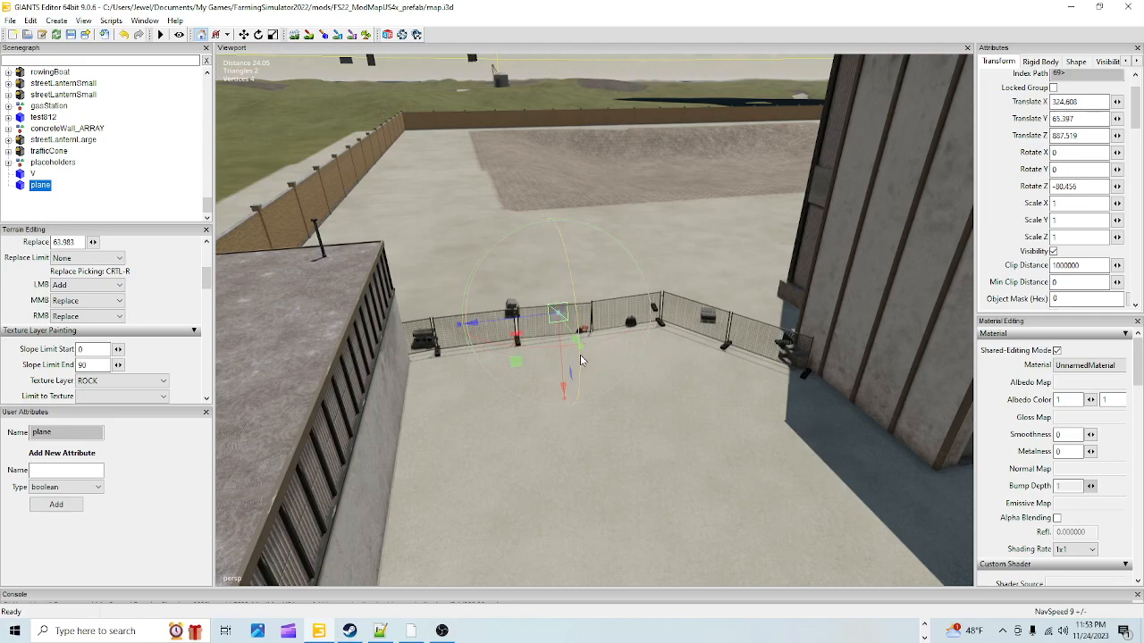
{"action": "left_click_drag", "start_coordinate": [579, 357], "coordinate": [579, 372]}
- Stretch the plane along the mesh fence to about 4.3 in X and 16 in Z scale, and shift it just in front
{"action": "left_click_drag", "start_coordinate": [459, 329], "coordinate": [290, 370]}
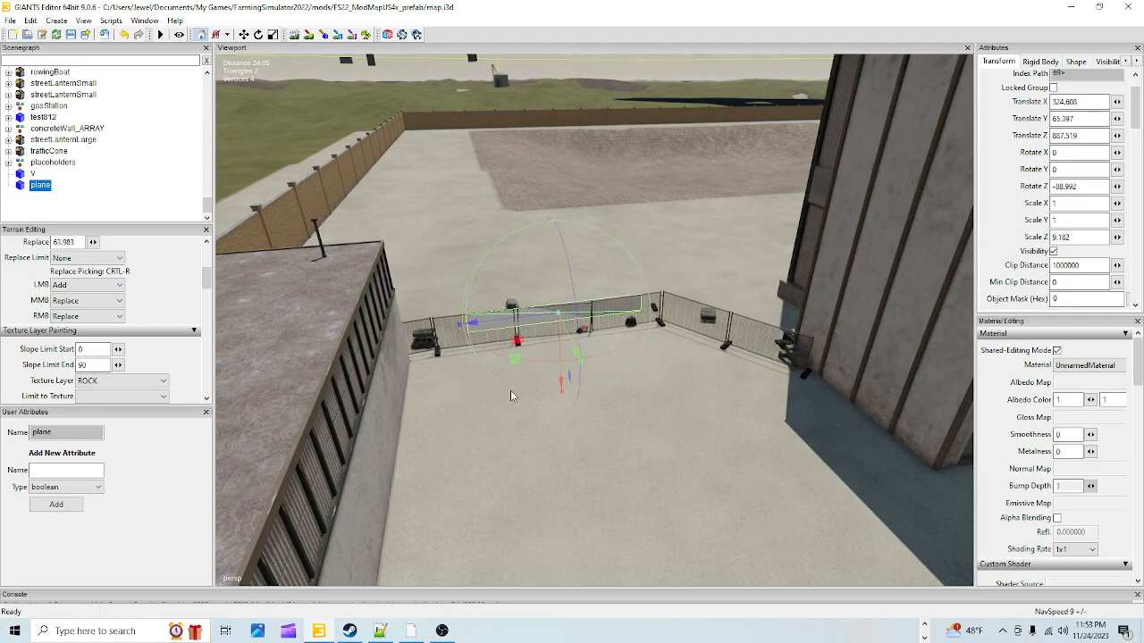
{"action": "left_click_drag", "start_coordinate": [563, 396], "coordinate": [554, 463]}
{"action": "left_click_drag", "start_coordinate": [474, 330], "coordinate": [319, 363]}
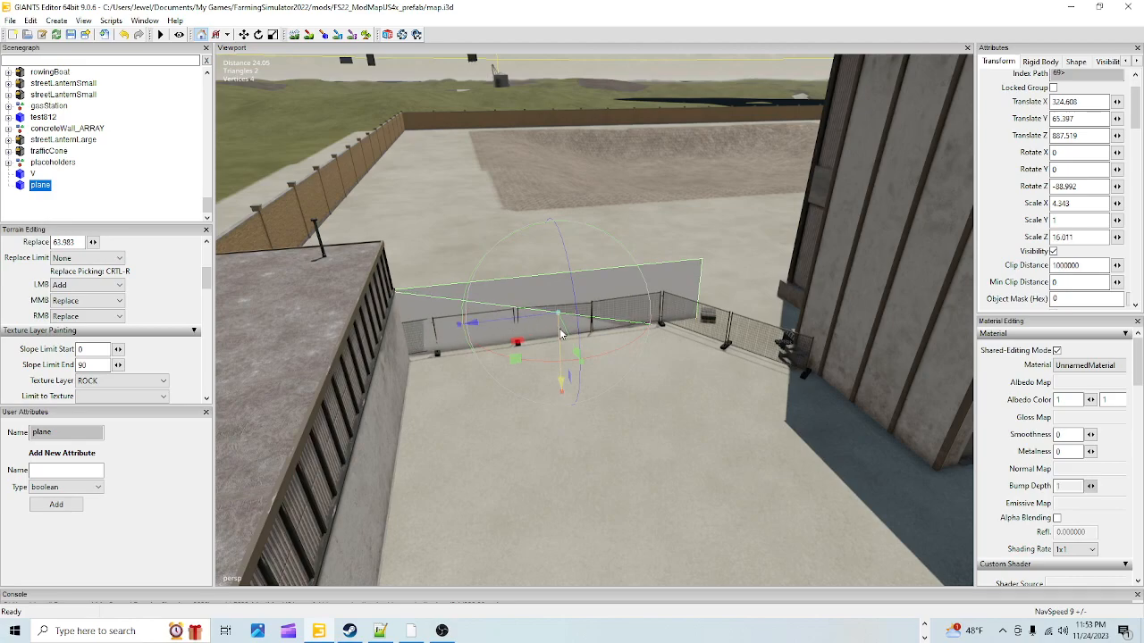
{"action": "left_click_drag", "start_coordinate": [563, 337], "coordinate": [573, 348]}
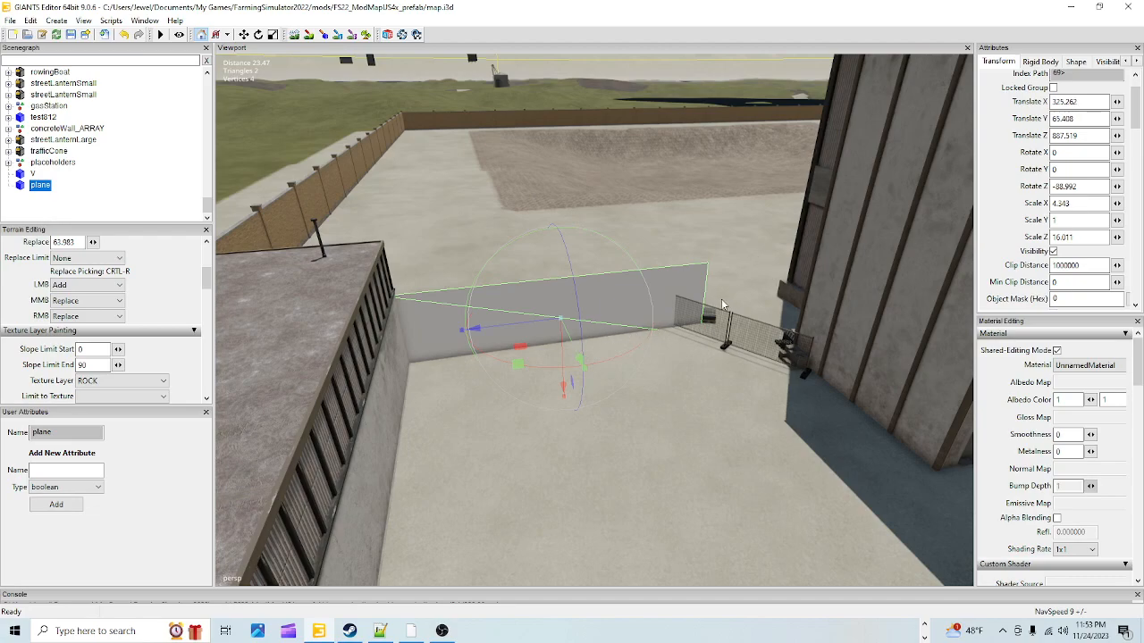
- Turn off the plane's visibility, then delete the plane
{"action": "left_click", "coordinate": [1054, 252]}
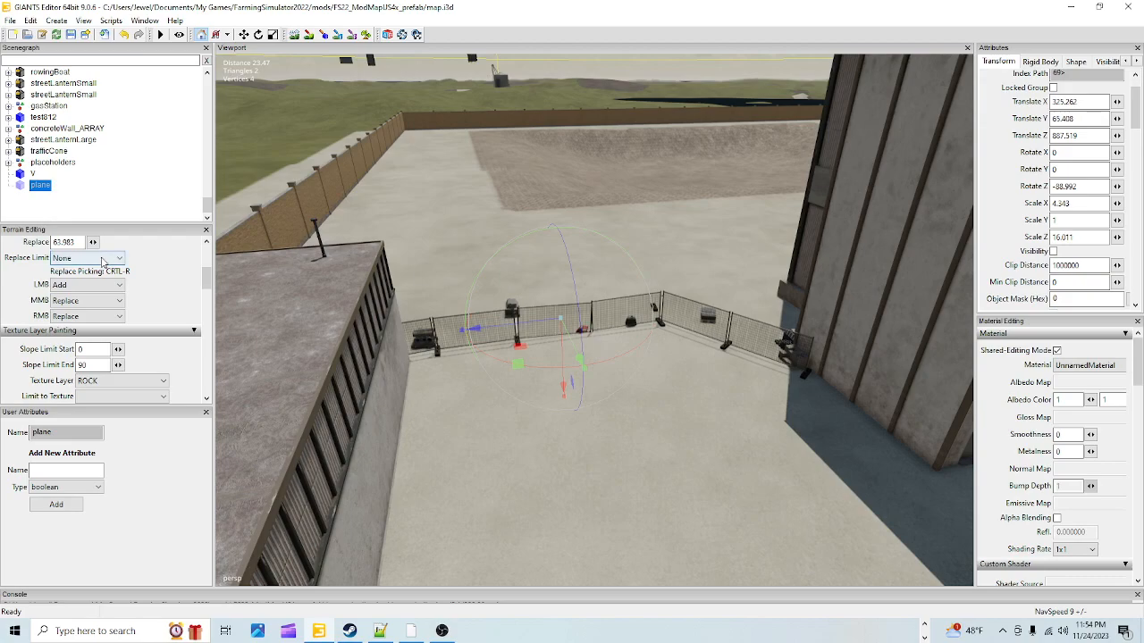
{"action": "key", "text": "Delete"}
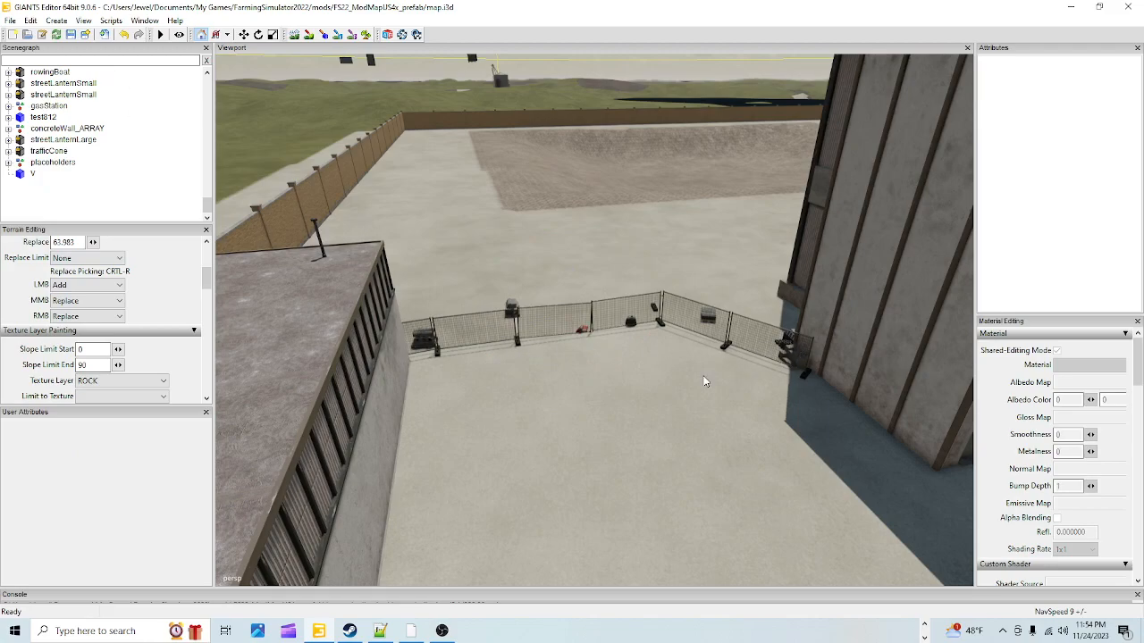
- Save the map with the textured and sculpted power plant yard
{"action": "left_click_drag", "start_coordinate": [578, 369], "coordinate": [719, 408], "text": "alt"}
{"action": "right_click_drag", "start_coordinate": [689, 260], "coordinate": [389, 488], "text": "alt"}
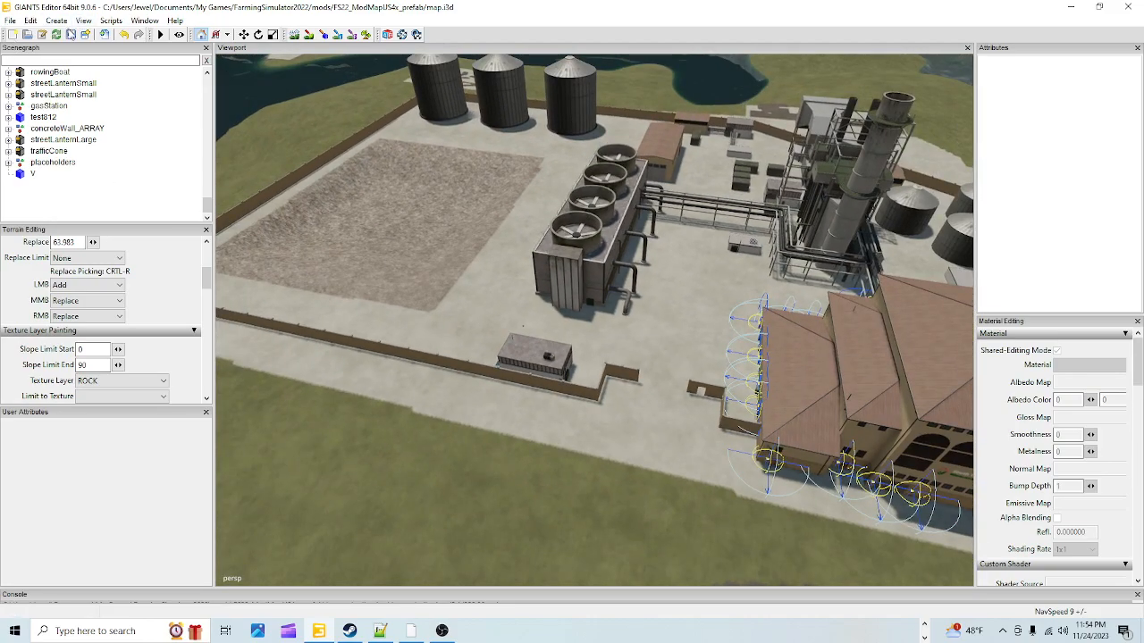
{"action": "left_click", "coordinate": [71, 34]}
{"action": "left_click_drag", "start_coordinate": [424, 461], "coordinate": [419, 402], "text": "alt"}
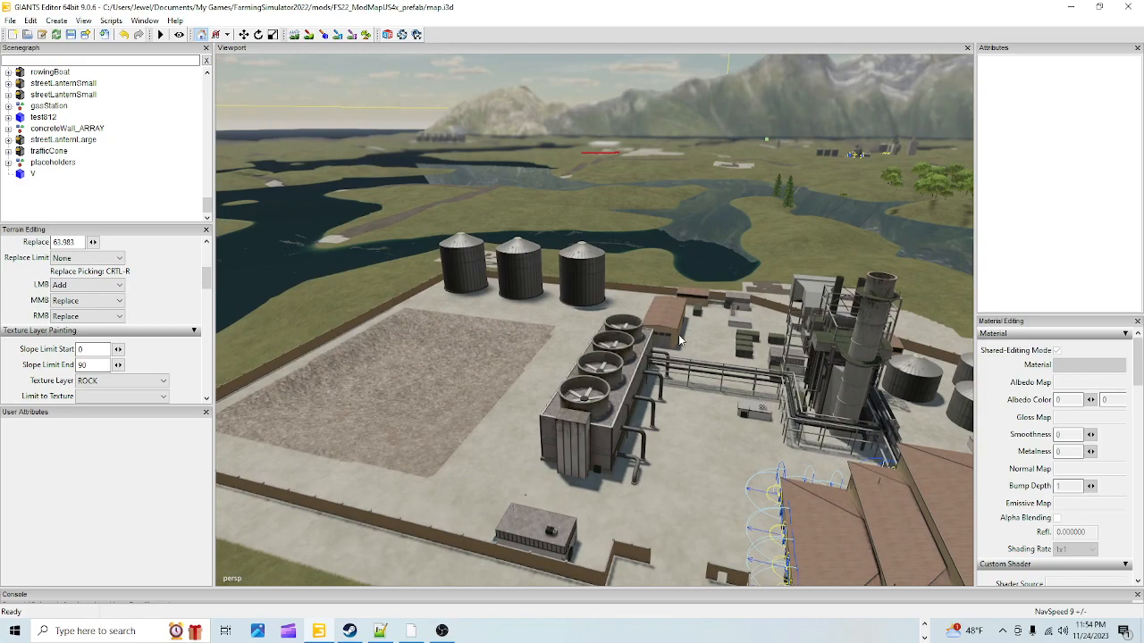
- Select the whole biomassPowerPlant_AREA group by way of its cooling unit
{"action": "left_click_drag", "start_coordinate": [685, 291], "coordinate": [712, 205], "text": "alt"}
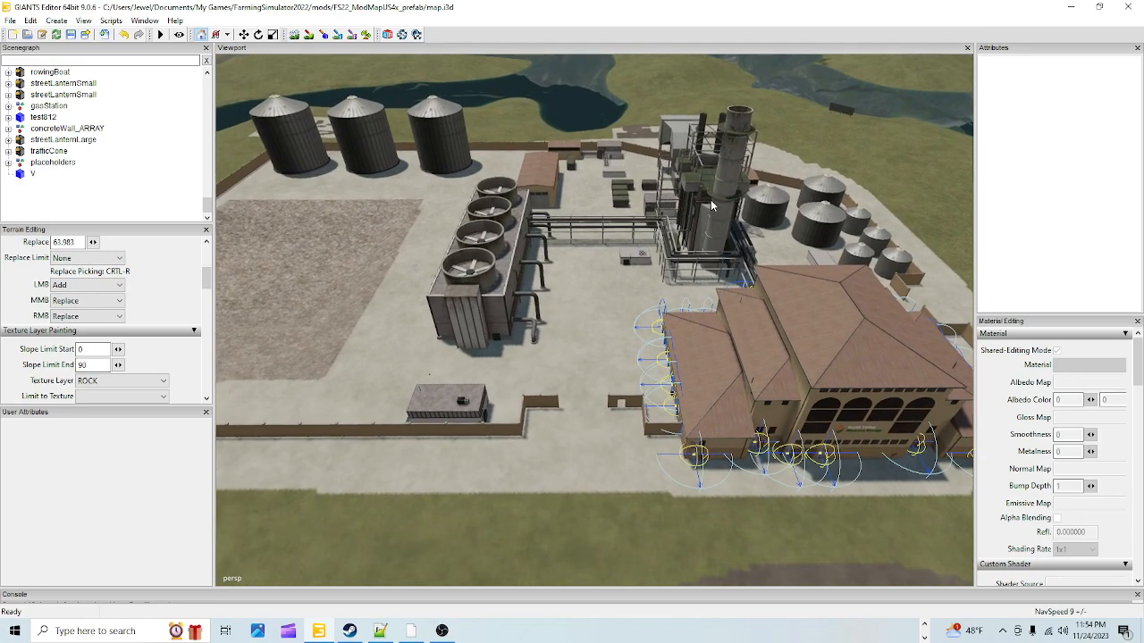
{"action": "left_click", "coordinate": [510, 261]}
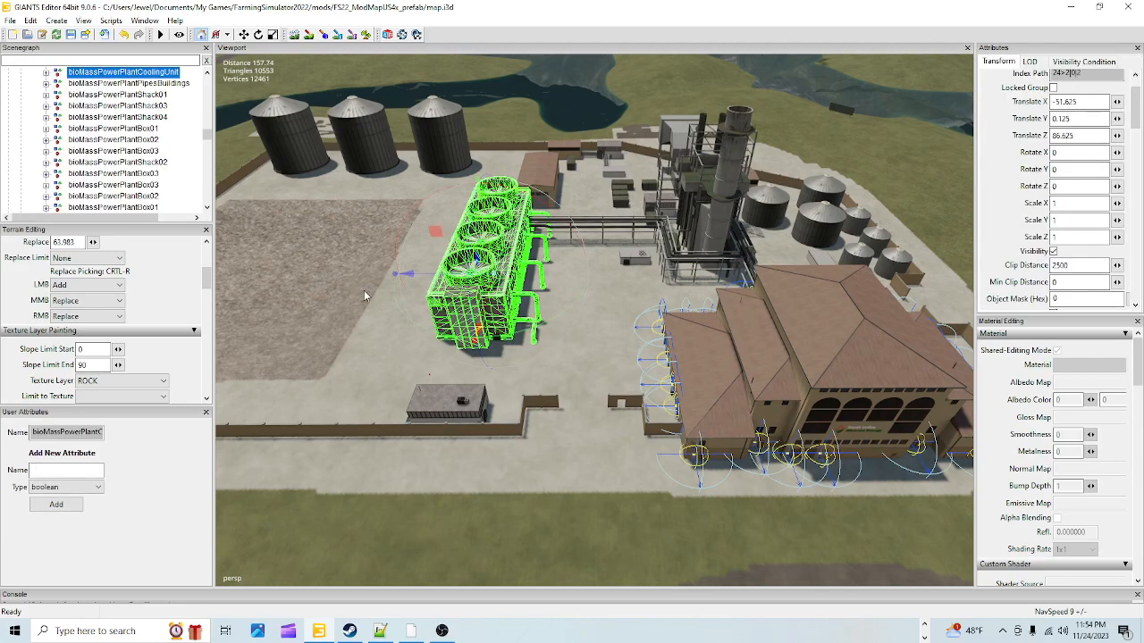
{"action": "scroll", "coordinate": [118, 159], "scroll_direction": "up", "scroll_amount": 2}
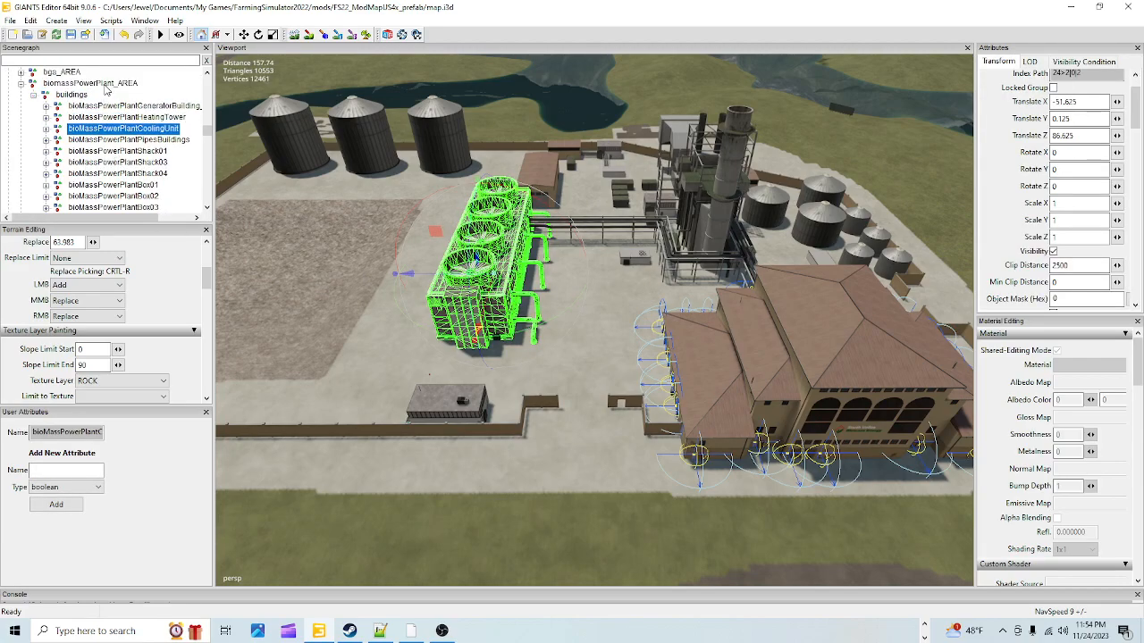
{"action": "left_click", "coordinate": [104, 85]}
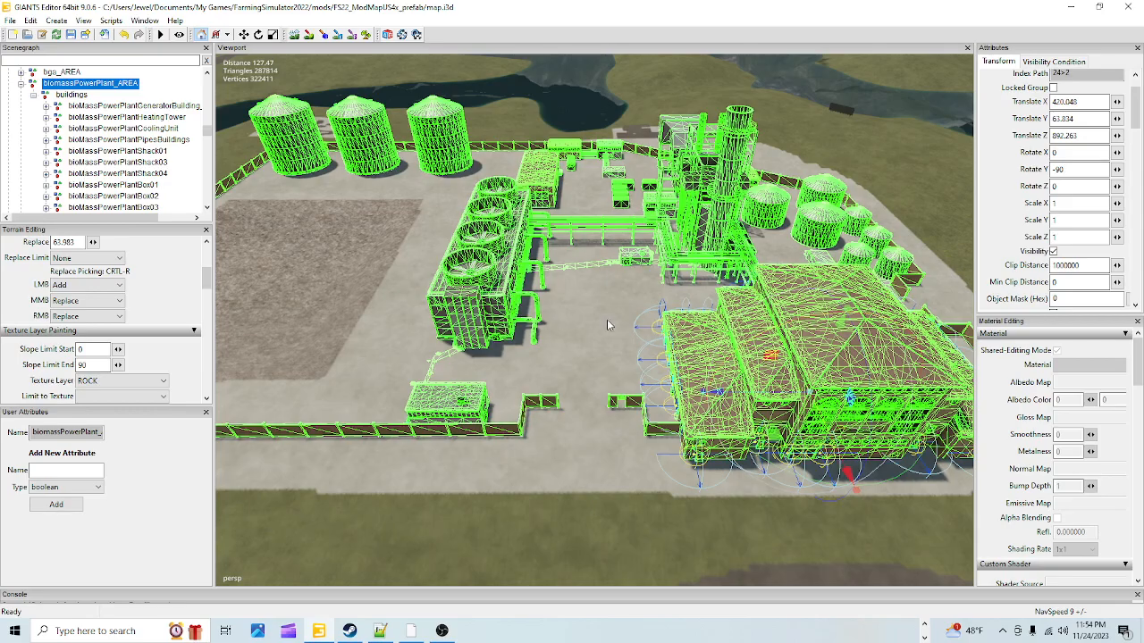
{"action": "left_click_drag", "start_coordinate": [631, 321], "coordinate": [715, 292], "text": "alt"}
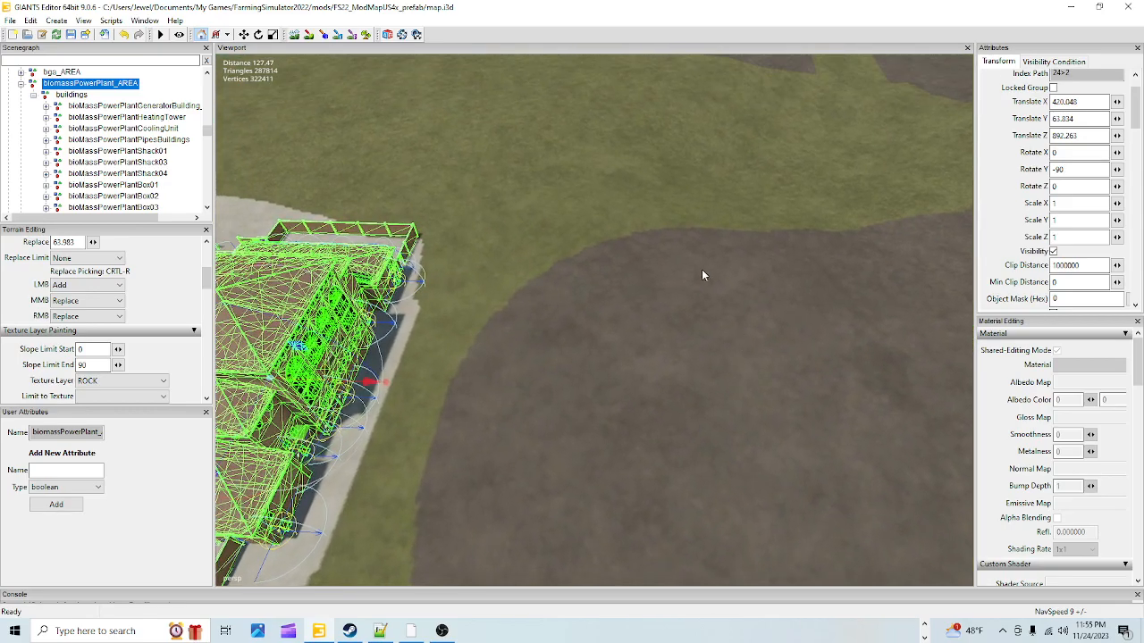
- Paint a ROUGHDIRT texture strip on the terrain between the power plant's generator building side and the adjacent field
{"action": "middle_click_drag", "start_coordinate": [787, 207], "coordinate": [742, 218], "text": "alt"}
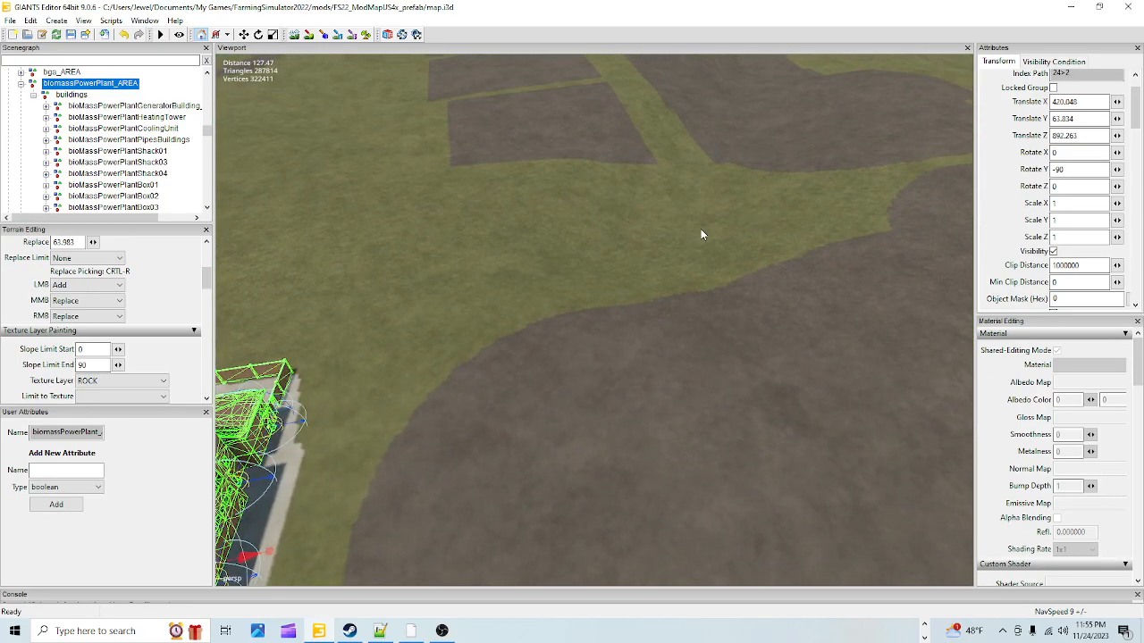
{"action": "scroll", "coordinate": [700, 236], "scroll_direction": "down", "scroll_amount": 5}
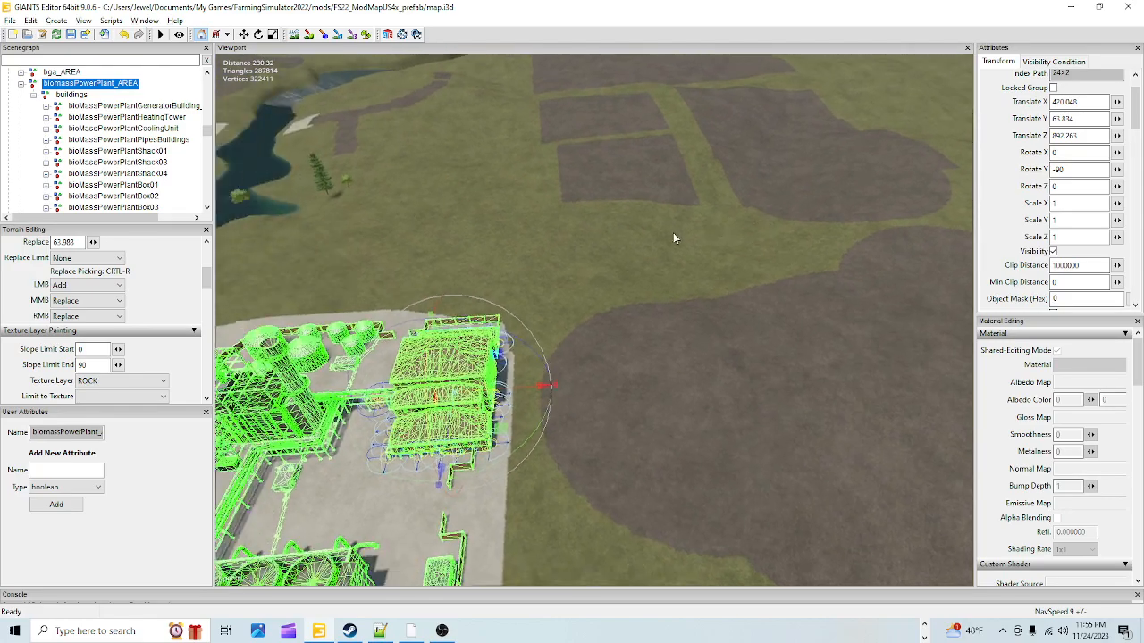
{"action": "left_click_drag", "start_coordinate": [675, 234], "coordinate": [668, 322], "text": "alt"}
{"action": "scroll", "coordinate": [667, 325], "scroll_direction": "down", "scroll_amount": 4}
{"action": "left_click_drag", "start_coordinate": [578, 402], "coordinate": [592, 375], "text": "alt"}
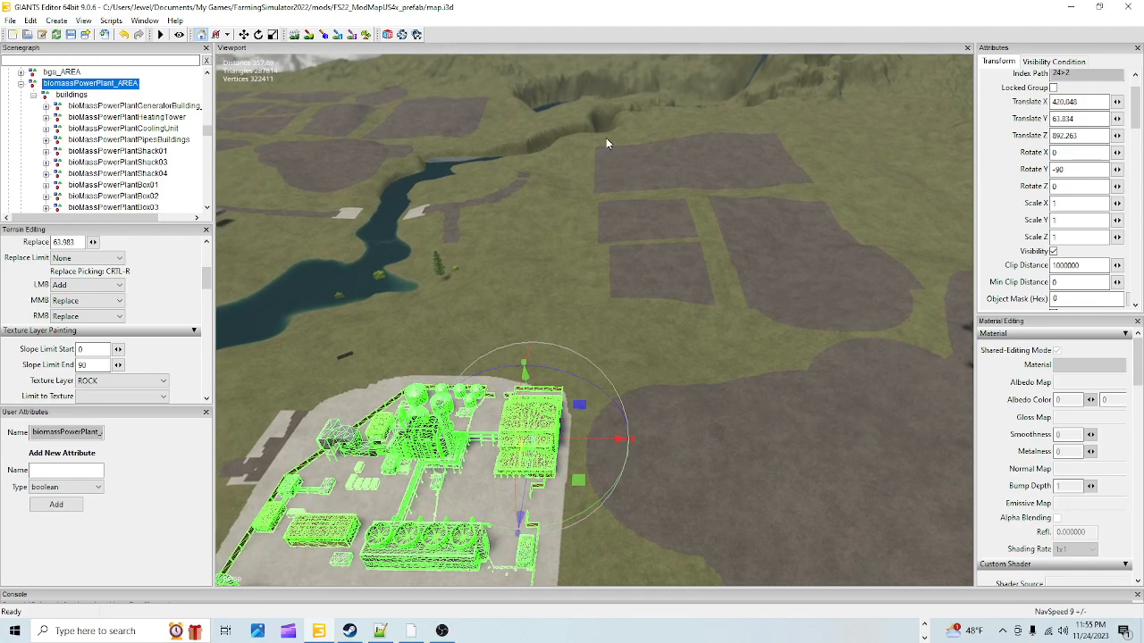
{"action": "left_click", "coordinate": [308, 34]}
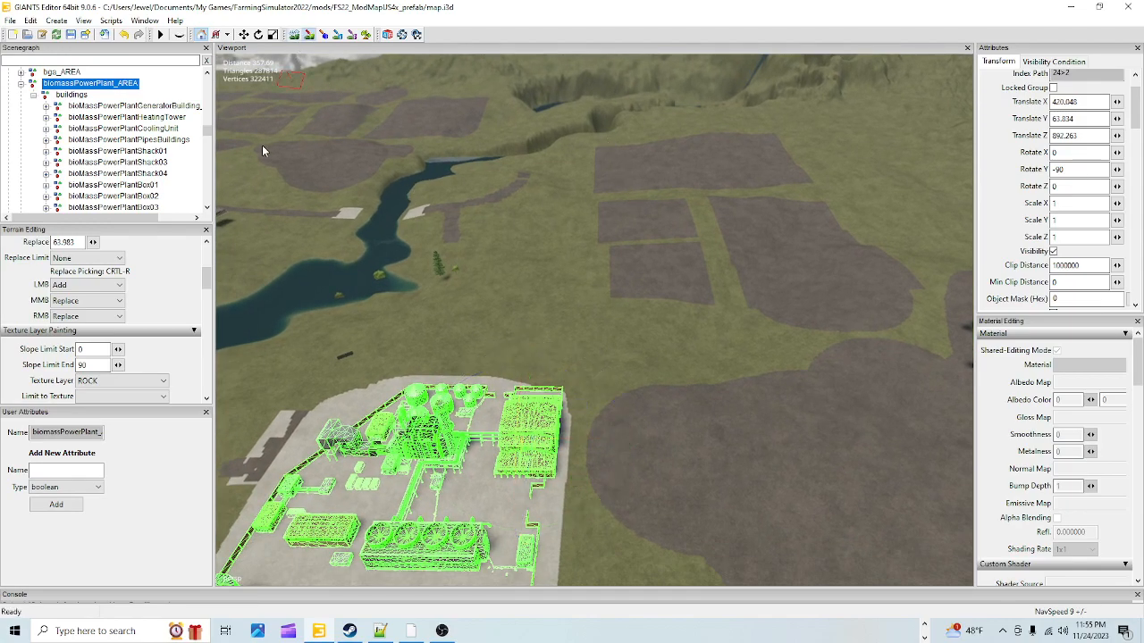
{"action": "left_click", "coordinate": [103, 382]}
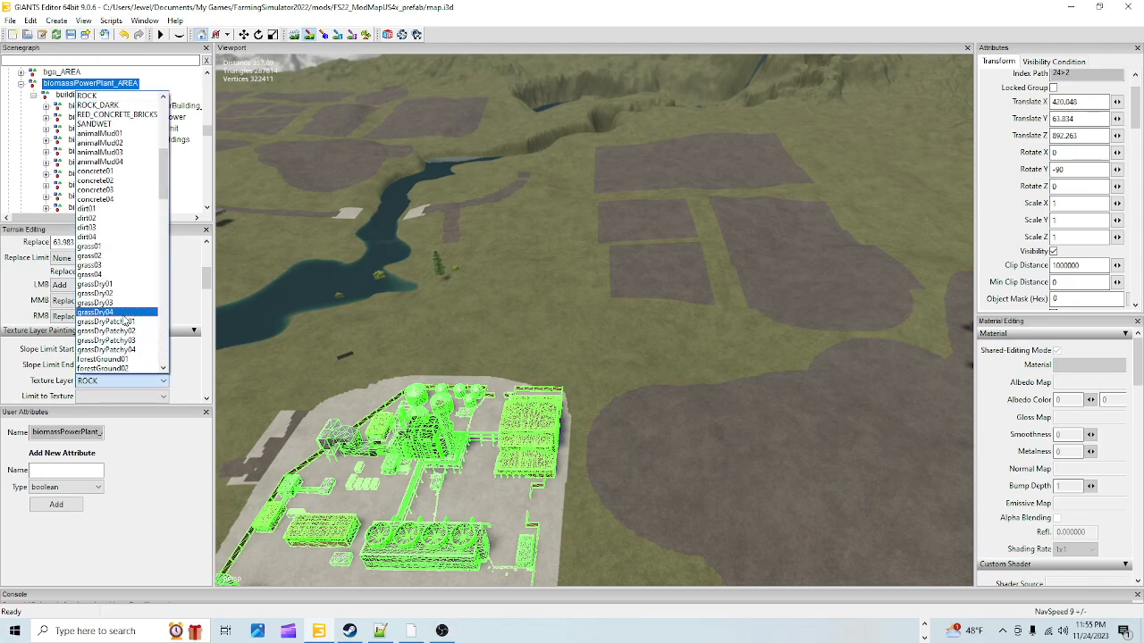
{"action": "scroll", "coordinate": [121, 326], "scroll_direction": "up", "scroll_amount": 9}
{"action": "scroll", "coordinate": [123, 321], "scroll_direction": "up", "scroll_amount": 1}
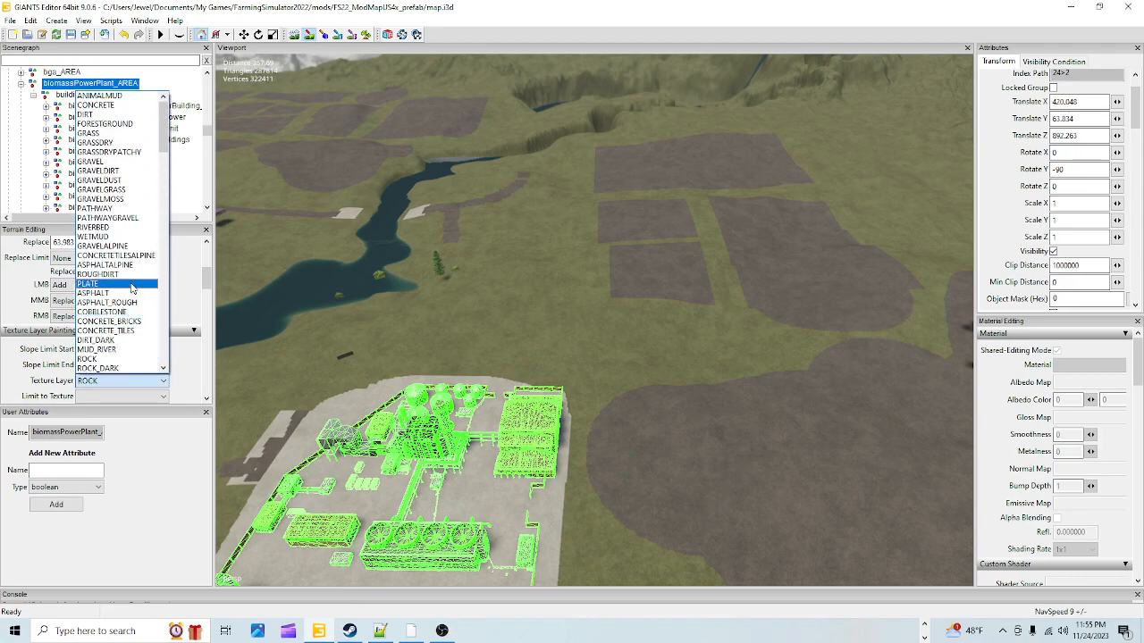
{"action": "left_click", "coordinate": [134, 274]}
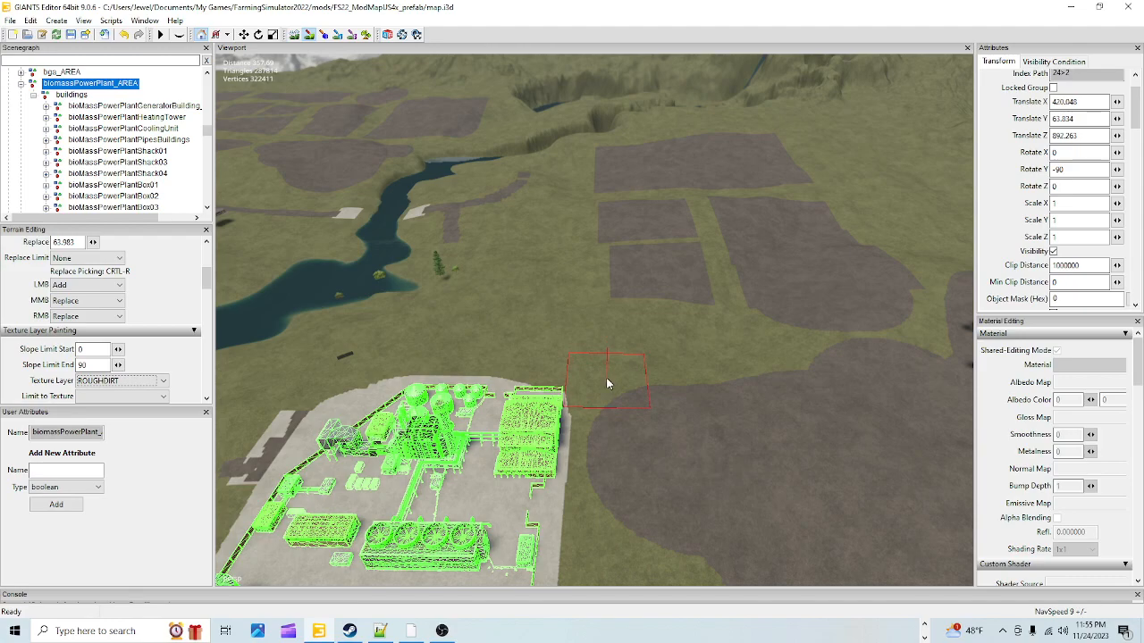
{"action": "left_click", "coordinate": [606, 382]}
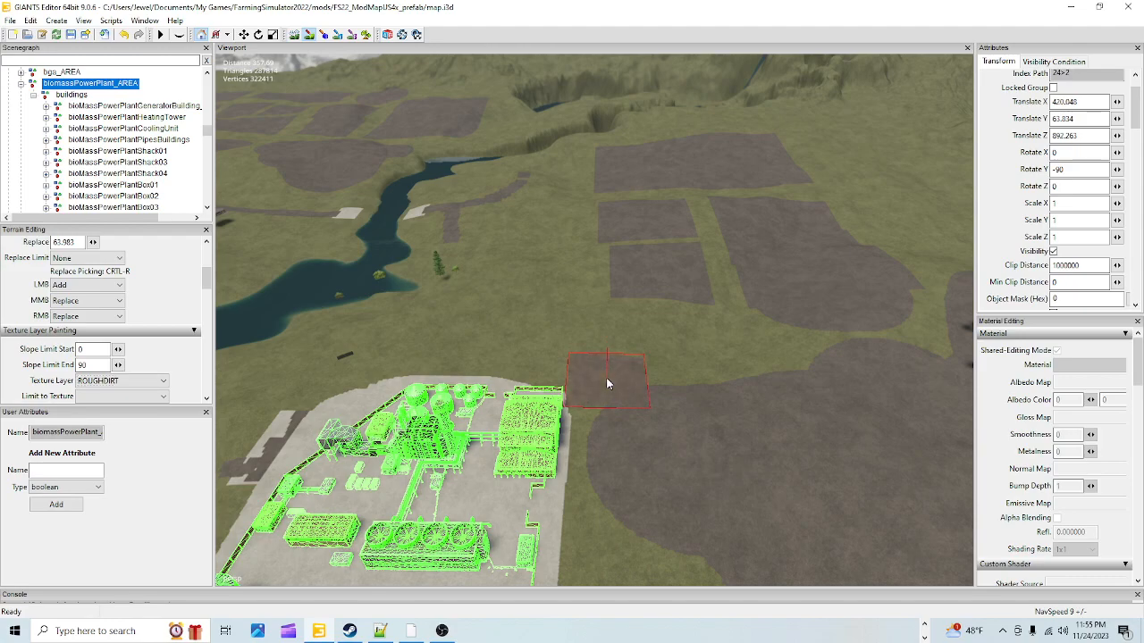
{"action": "left_click", "coordinate": [610, 444]}
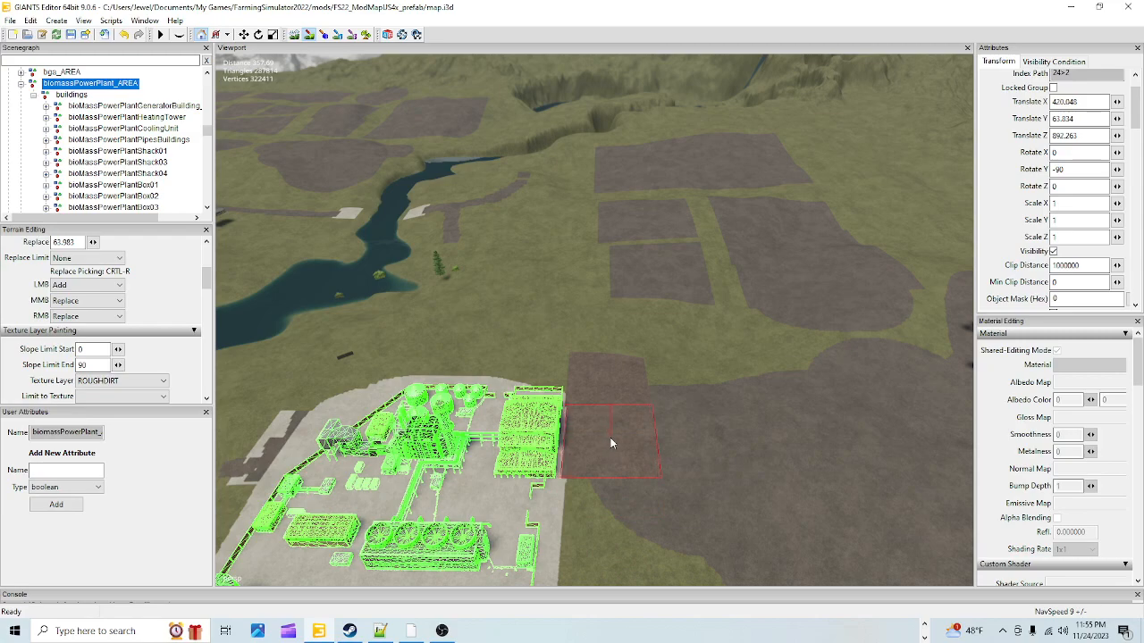
{"action": "mouse_move", "coordinate": [611, 444]}
{"action": "left_mouse_down"}
{"action": "mouse_move", "coordinate": [610, 551]}
{"action": "mouse_move", "coordinate": [609, 416]}
{"action": "left_mouse_up"}
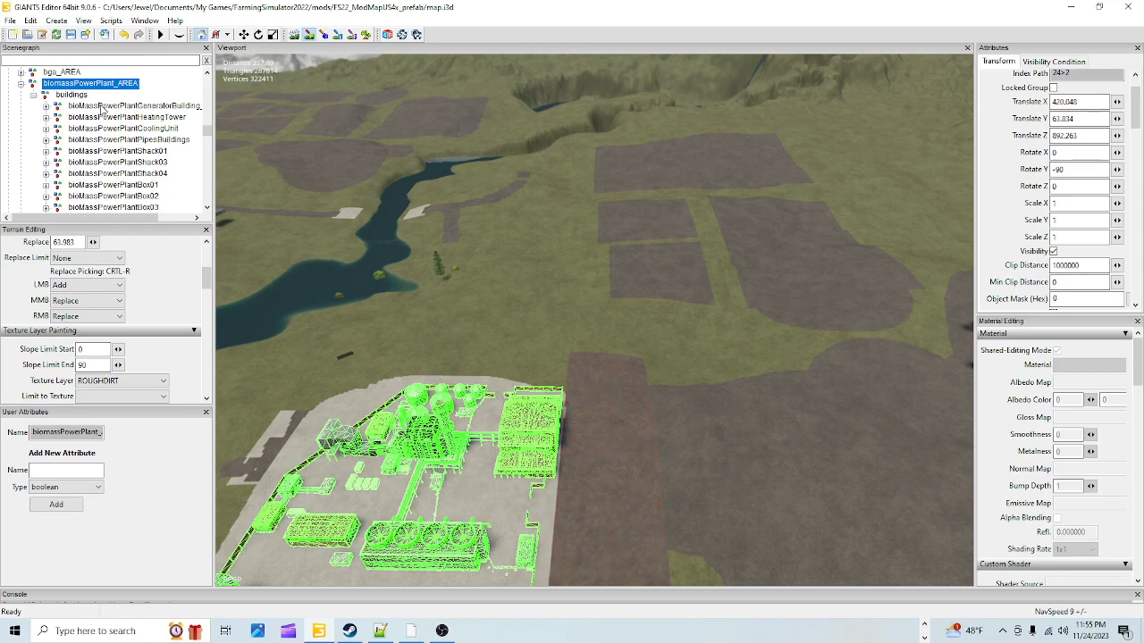
{"action": "left_click", "coordinate": [309, 36]}
- Rotate the biomassPowerPlant_AREA group slightly about its vertical axis, and set its Rotate Y back to -90
{"action": "mouse_move", "coordinate": [862, 192]}
{"action": "left_mouse_down", "text": "alt"}
{"action": "mouse_move", "coordinate": [810, 278]}
{"action": "mouse_move", "coordinate": [721, 352]}
{"action": "left_mouse_up", "text": "alt"}
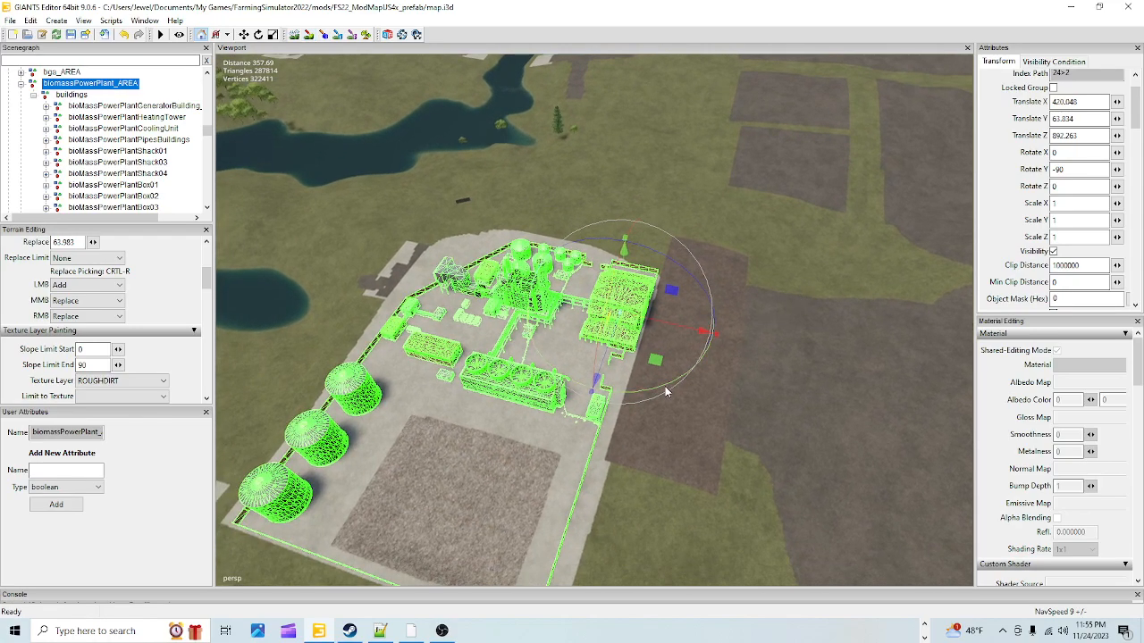
{"action": "left_click_drag", "start_coordinate": [665, 391], "coordinate": [665, 391]}
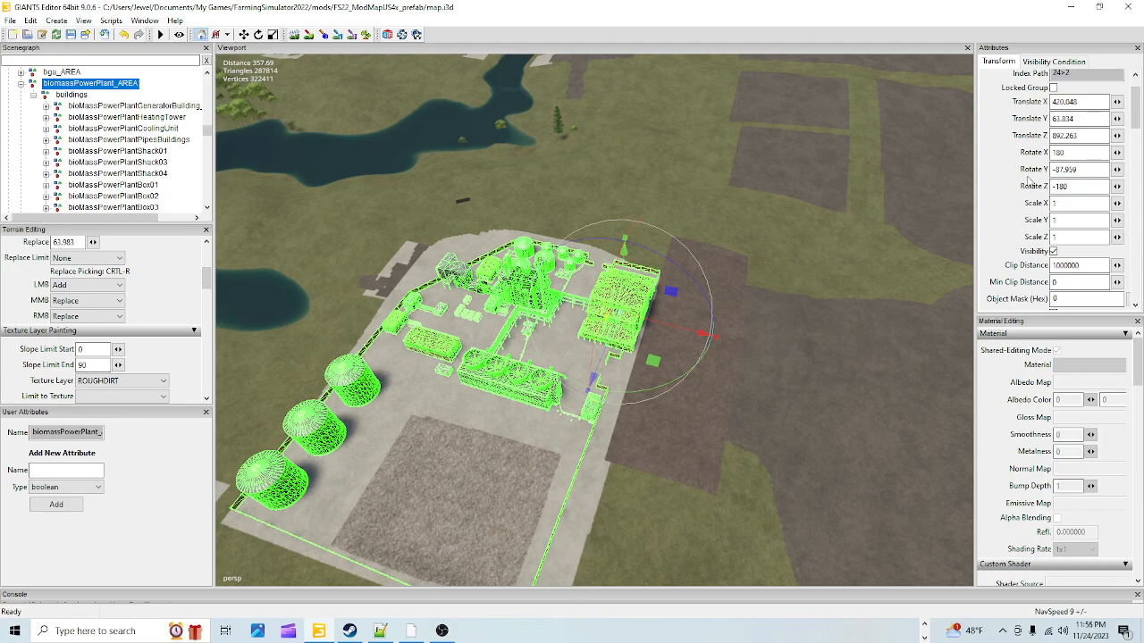
{"action": "left_click_drag", "start_coordinate": [1077, 170], "coordinate": [1047, 176]}
{"action": "type", "text": "-90"}
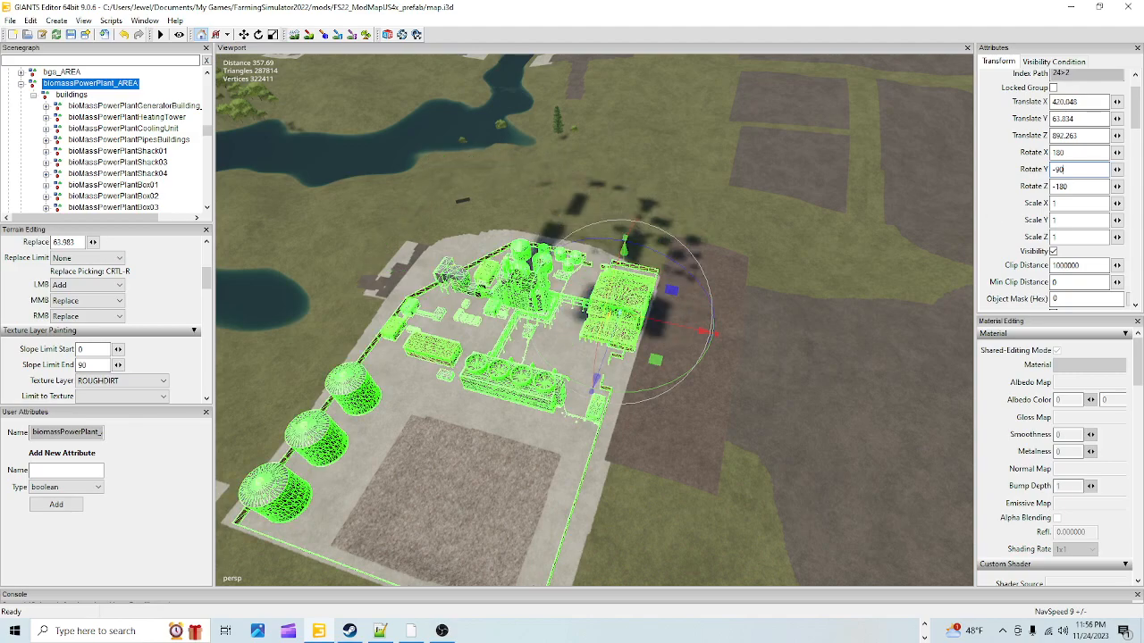
{"action": "left_click_drag", "start_coordinate": [598, 408], "coordinate": [616, 312], "text": "alt"}
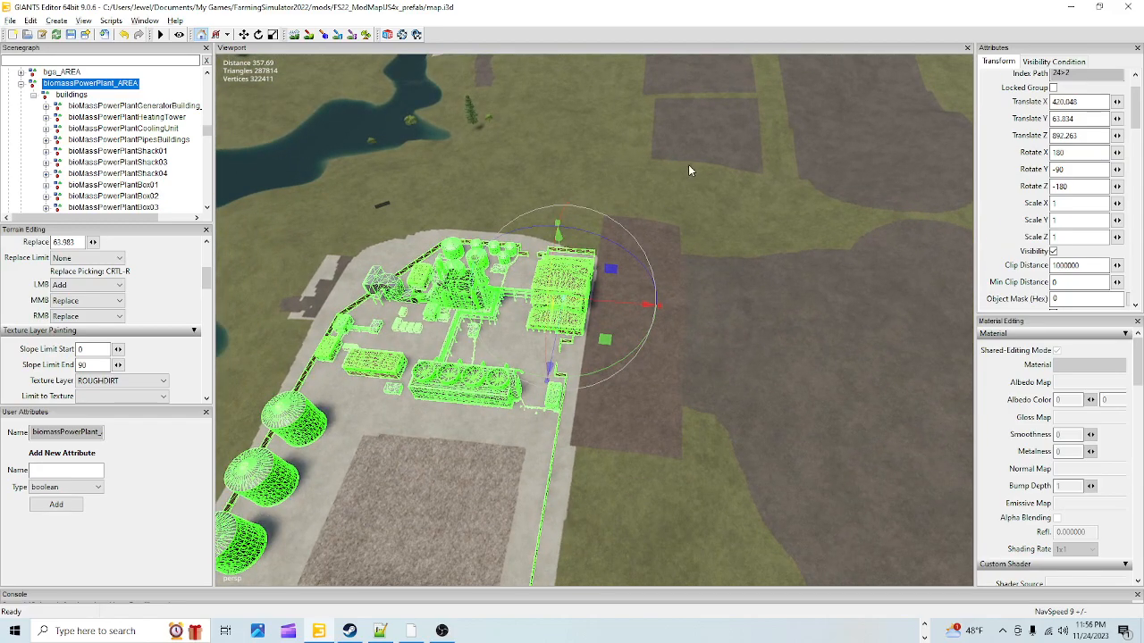
{"action": "scroll", "coordinate": [628, 317], "scroll_direction": "down", "scroll_amount": 5}
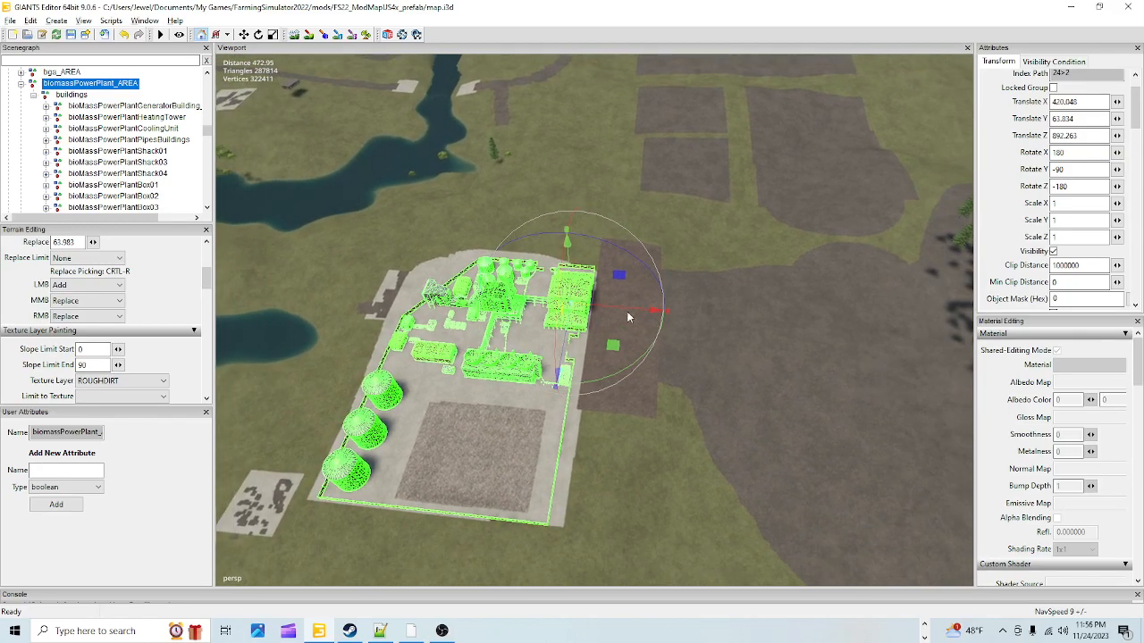
{"action": "left_click_drag", "start_coordinate": [628, 317], "coordinate": [678, 316], "text": "alt"}
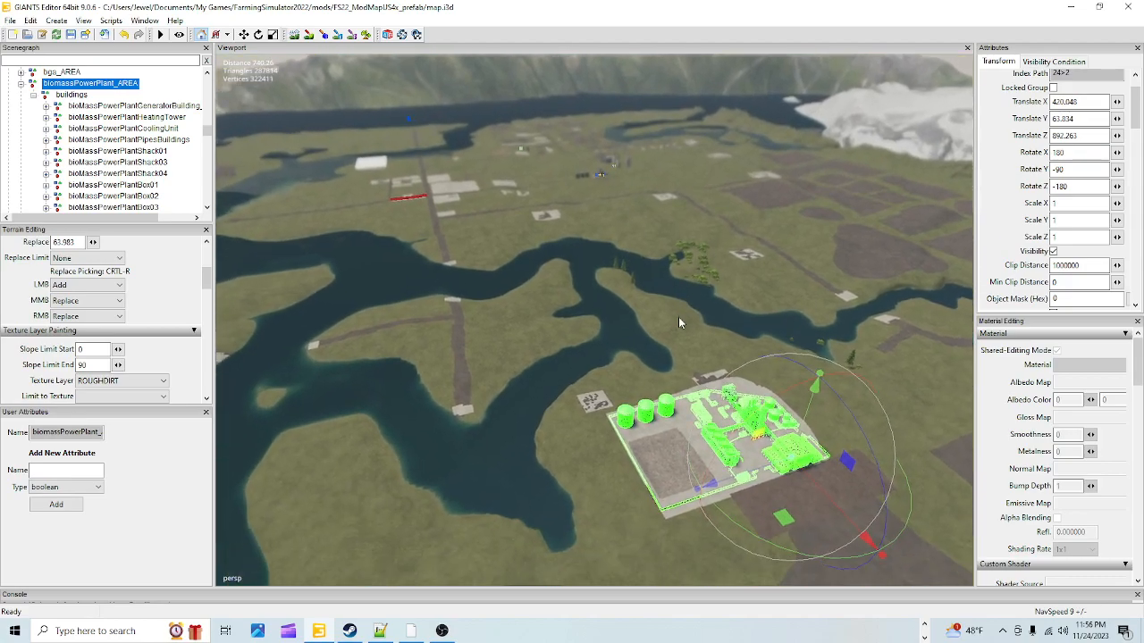